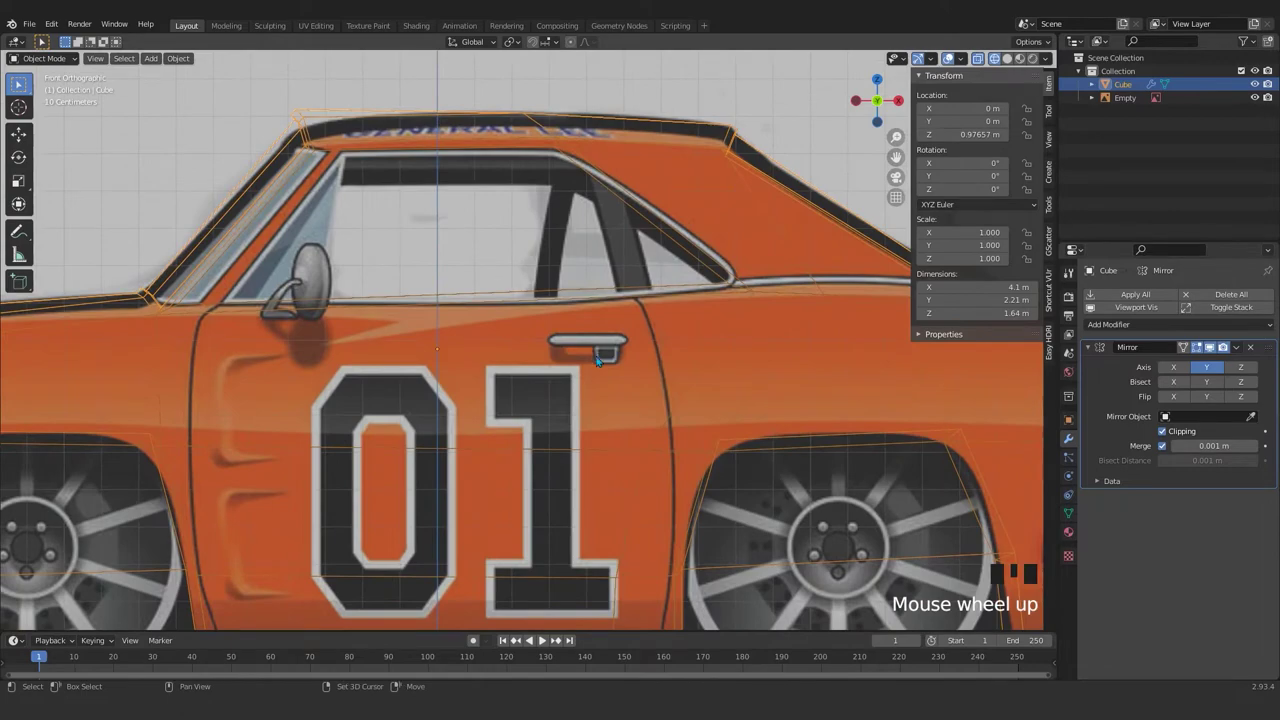
- Add a cube in Edit Mode at the 3D cursor on the door handle and scale it down to roughly the lock's size
{"action": "scroll", "coordinate": [603, 355], "scroll_direction": "up", "scroll_amount": 1}
{"action": "middle_click_drag", "start_coordinate": [603, 355], "coordinate": [535, 377], "text": "shift"}
{"action": "key", "text": "Tab"}
{"action": "scroll", "coordinate": [560, 380], "scroll_direction": "down", "scroll_amount": 3}
{"action": "scroll", "coordinate": [560, 380], "scroll_direction": "up", "scroll_amount": 3}
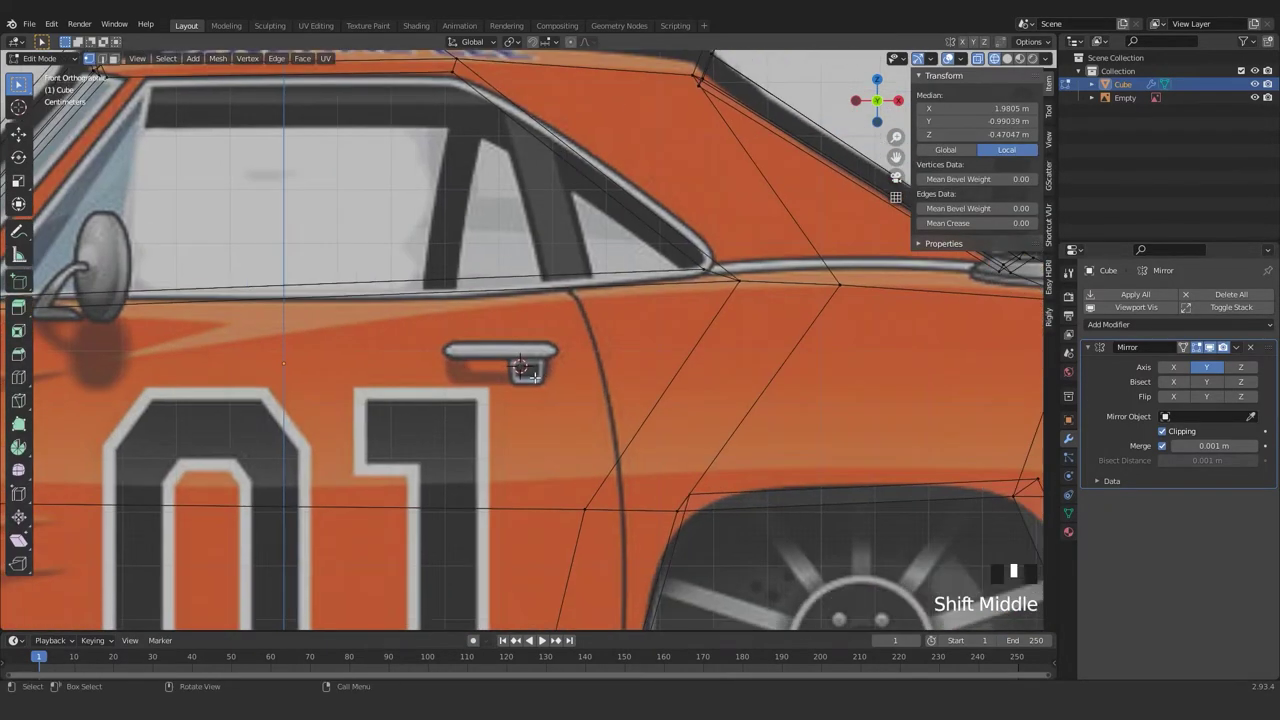
{"action": "key", "text": "shift+a"}
{"action": "left_click", "coordinate": [488, 346]}
{"action": "key", "text": "s"}
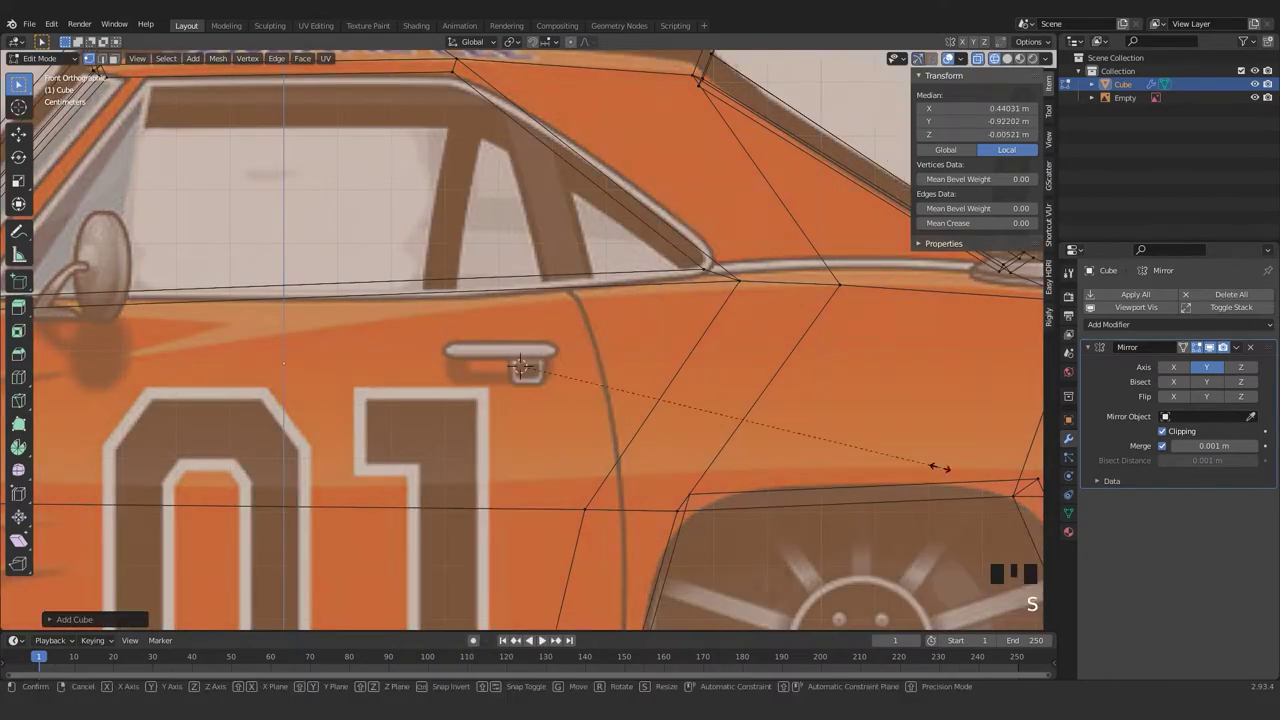
{"action": "left_click", "coordinate": [577, 396]}
- Move the small cube over the lock below the door handle and widen it along X to match the reference
{"action": "scroll", "coordinate": [577, 396], "scroll_direction": "up", "scroll_amount": 4}
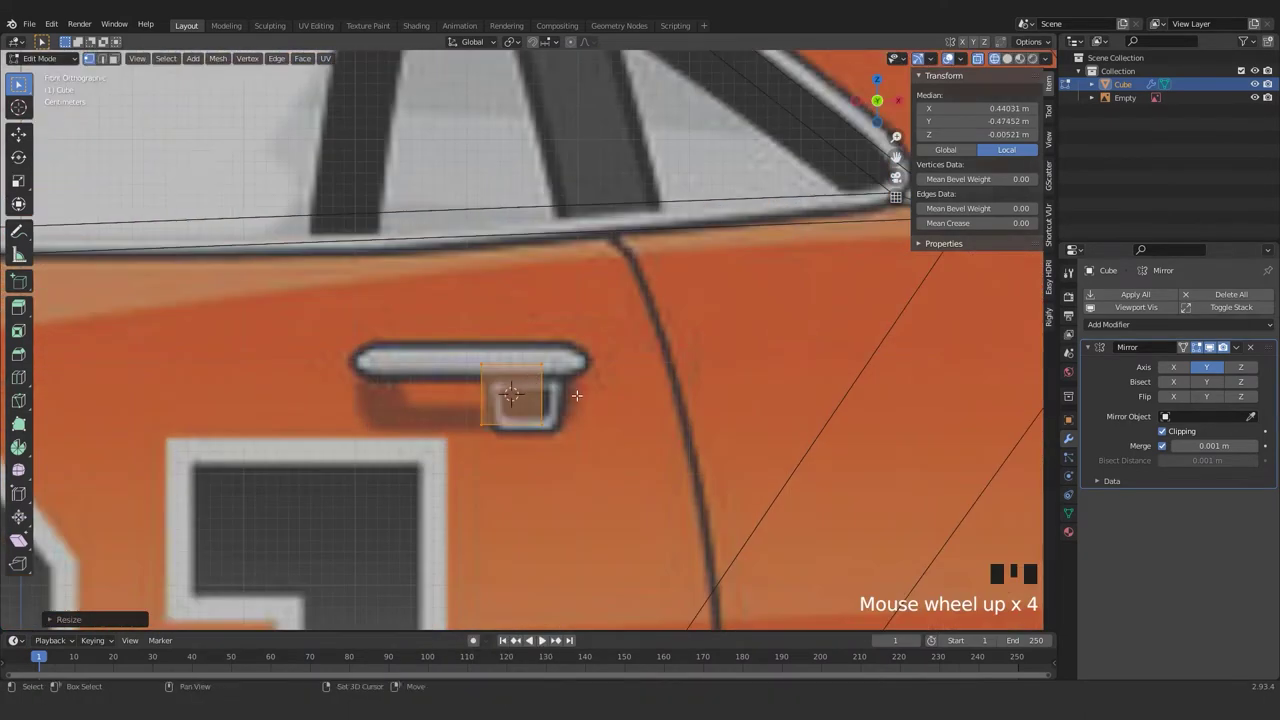
{"action": "scroll", "coordinate": [586, 357], "scroll_direction": "up", "scroll_amount": 2}
{"action": "key", "text": "g"}
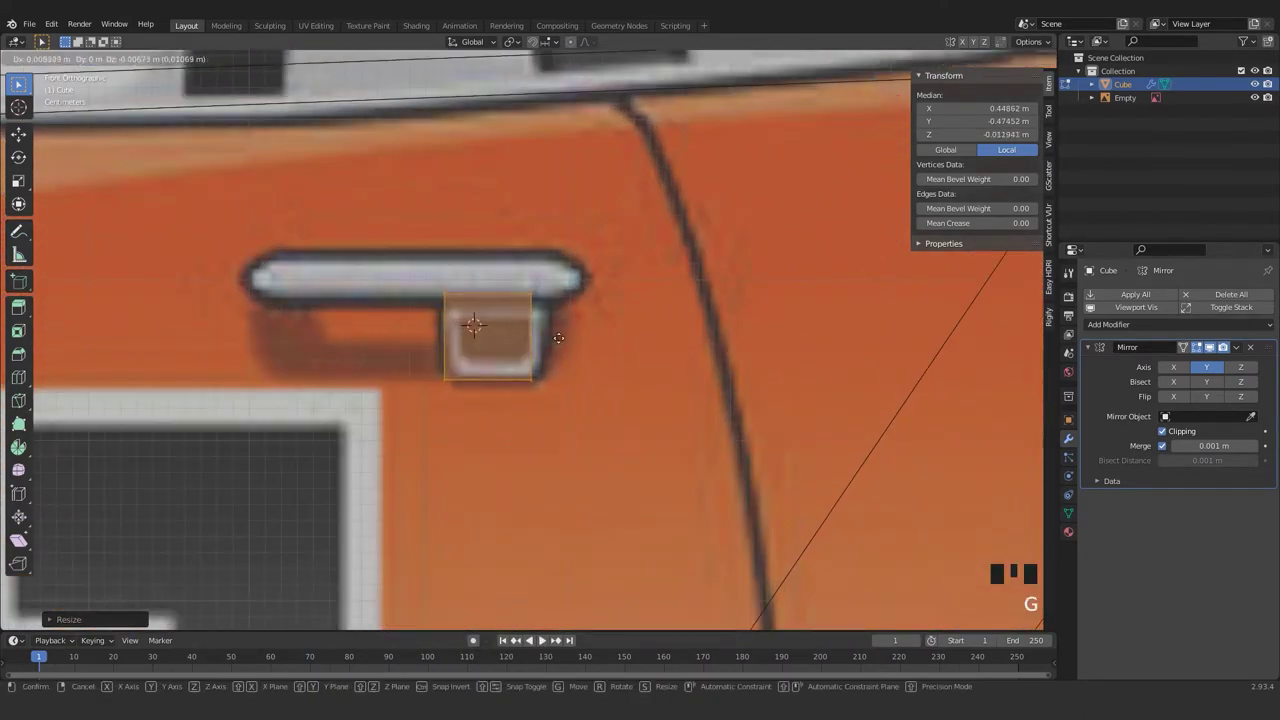
{"action": "left_click", "coordinate": [525, 340]}
{"action": "key", "text": "shift+s"}
{"action": "key", "text": "s"}
{"action": "key", "text": "x"}
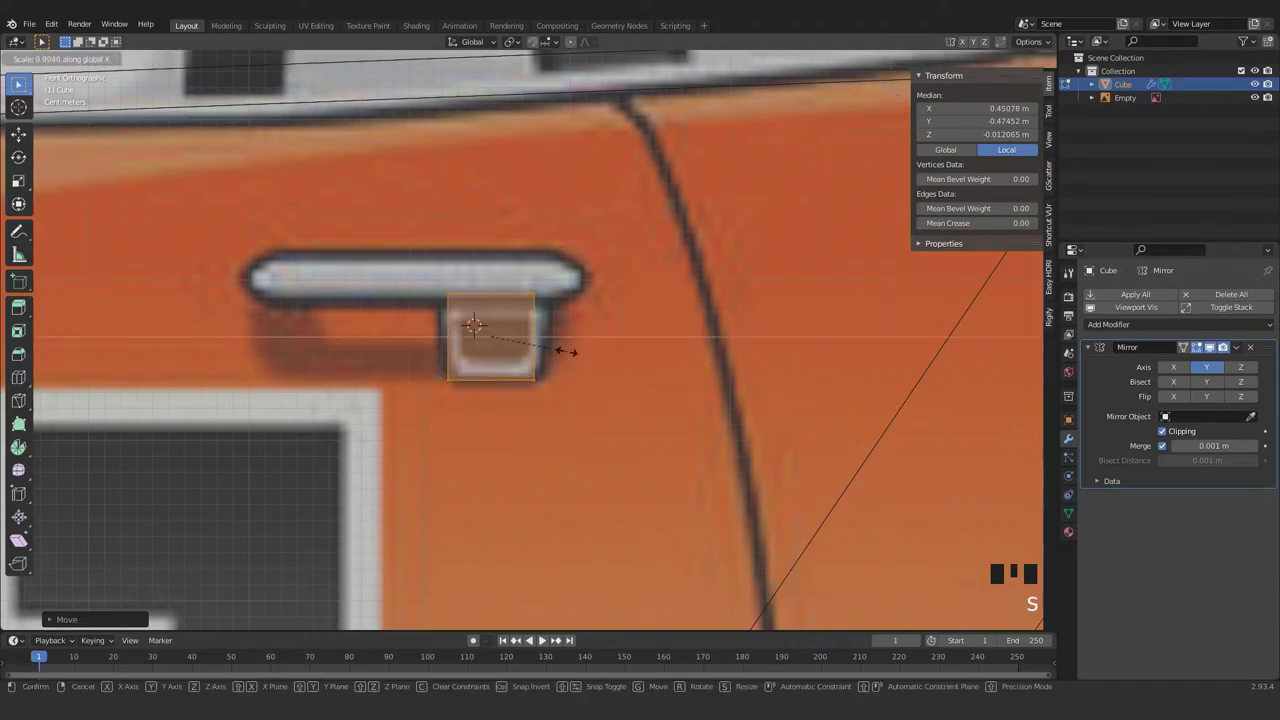
{"action": "left_click", "coordinate": [554, 354]}
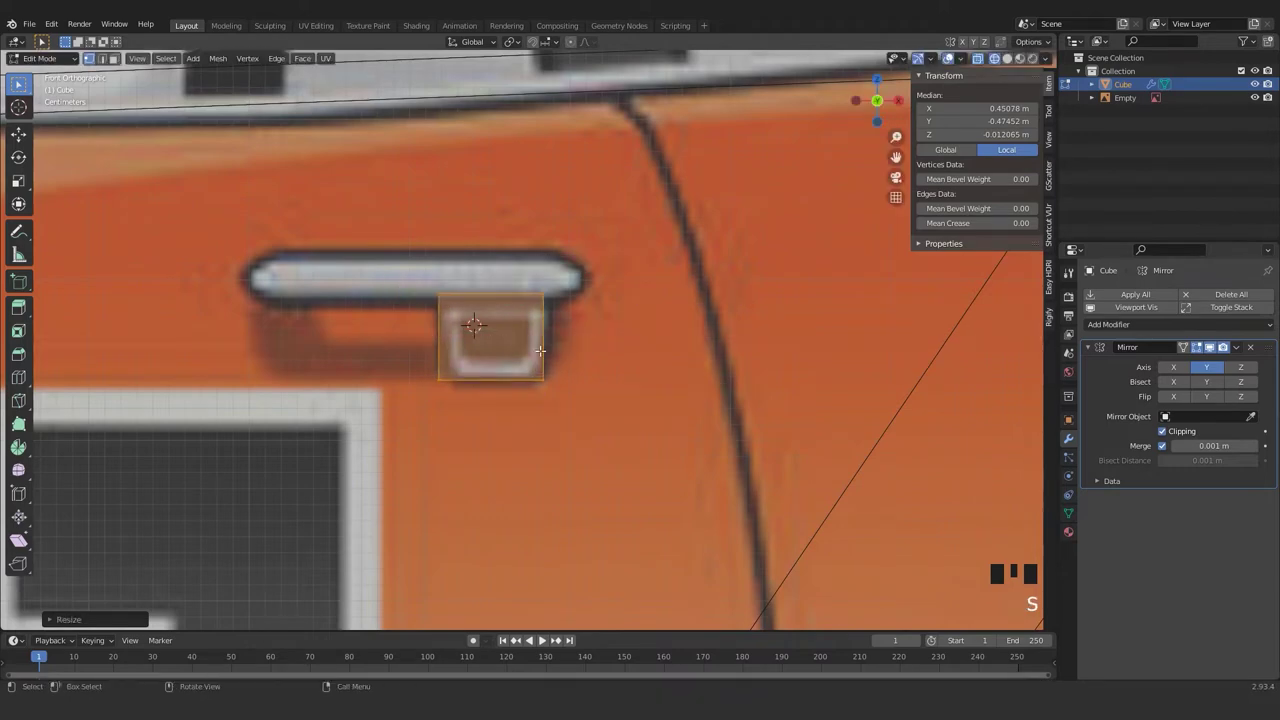
{"action": "key", "text": "KP_Decimal"}
{"action": "key", "text": "KP_3"}
{"action": "scroll", "coordinate": [540, 349], "scroll_direction": "down", "scroll_amount": 5}
{"action": "scroll", "coordinate": [613, 361], "scroll_direction": "up", "scroll_amount": 3}
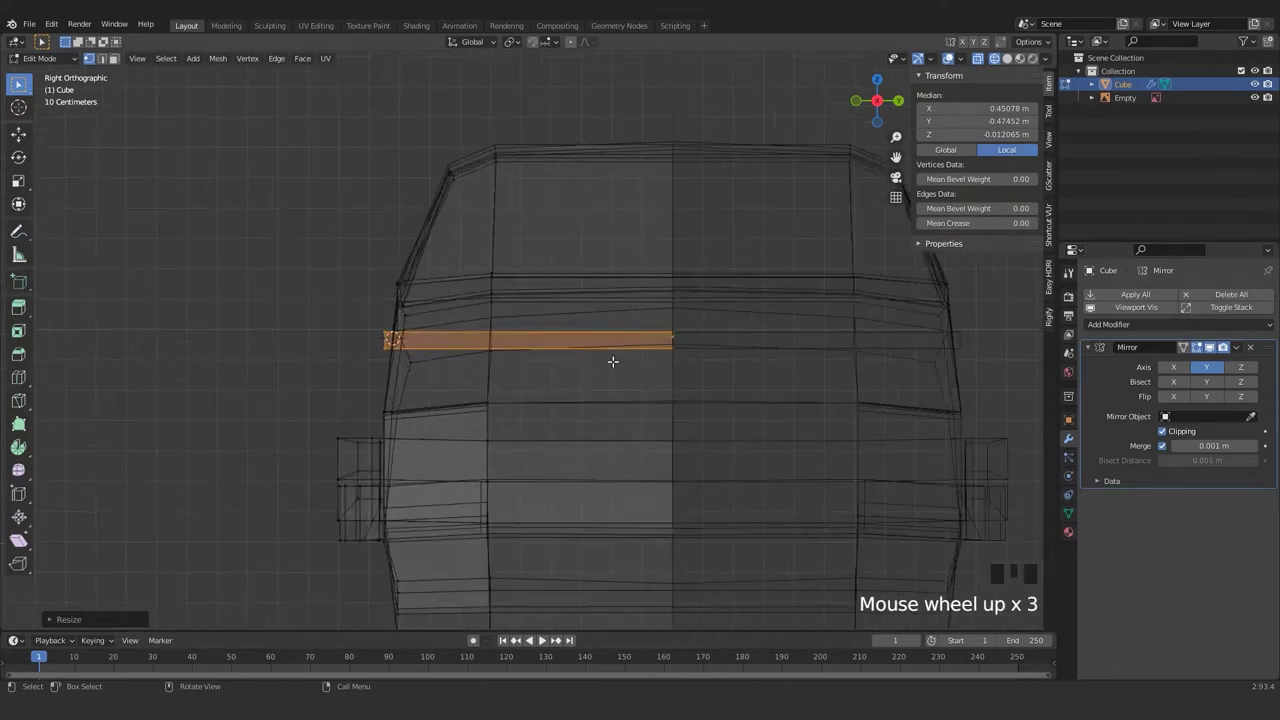
{"action": "scroll", "coordinate": [613, 361], "scroll_direction": "down", "scroll_amount": 3}
{"action": "key", "text": "s"}
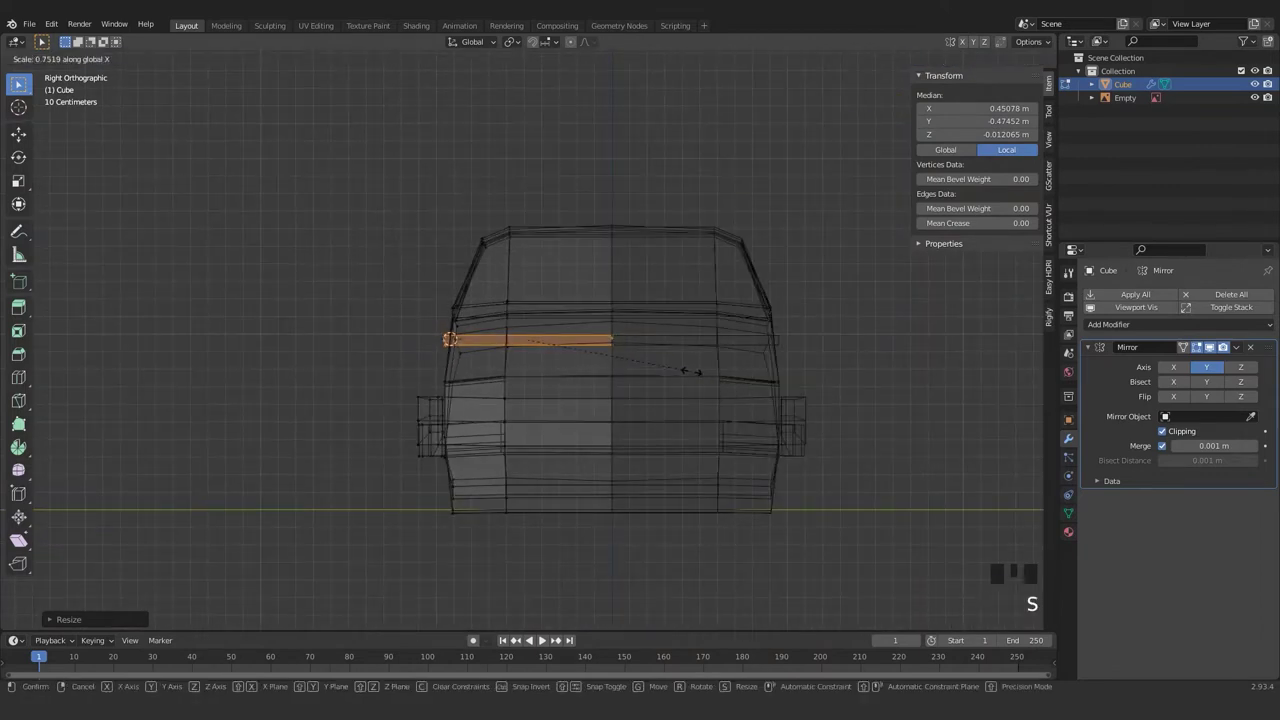
{"action": "key", "text": "y"}
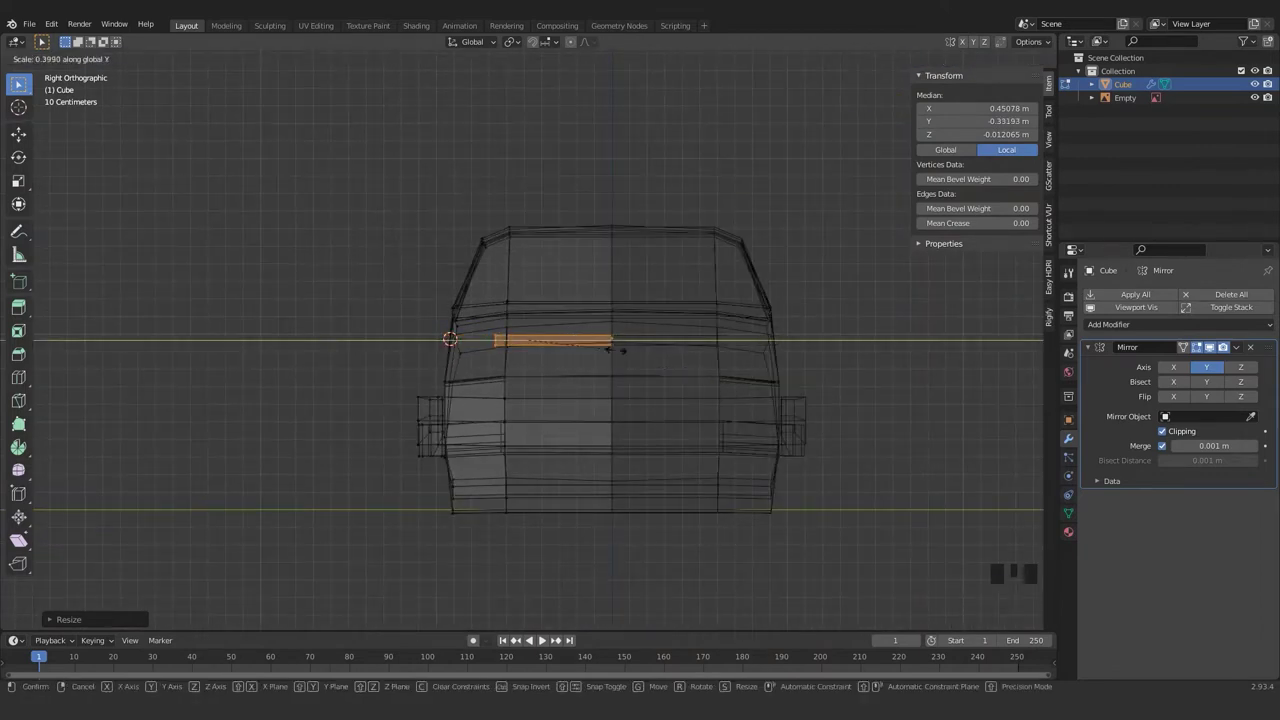
{"action": "right_click", "coordinate": [885, 386]}
{"action": "key", "text": "s"}
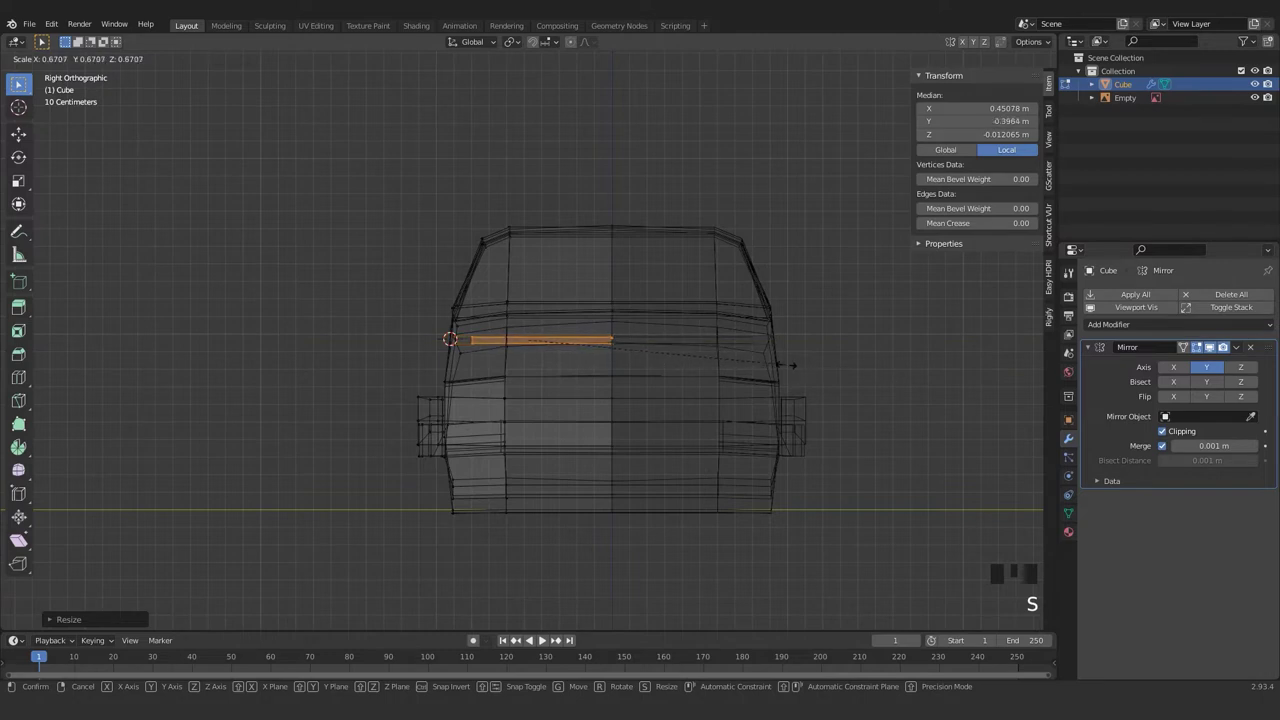
{"action": "key", "text": "y"}
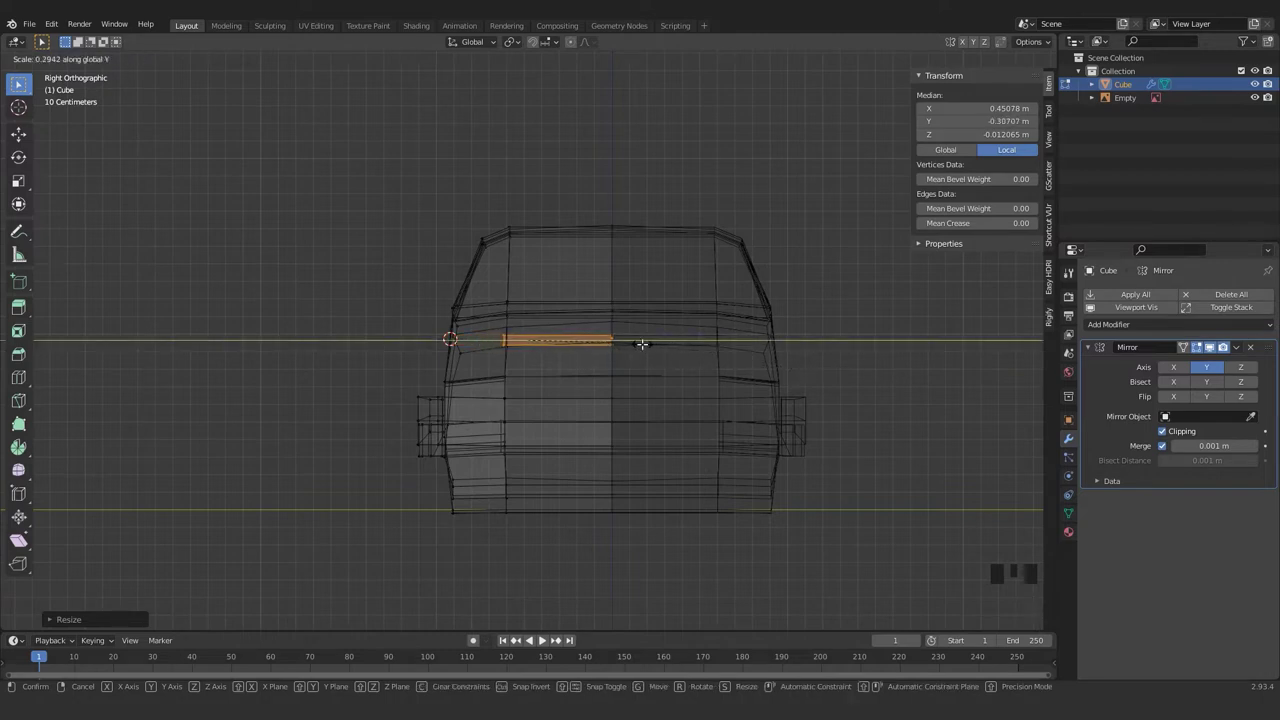
- Disable Clipping in the Mirror modifier and shrink the stretched cube, mainly along Y, into a small block
{"action": "left_click", "coordinate": [730, 360]}
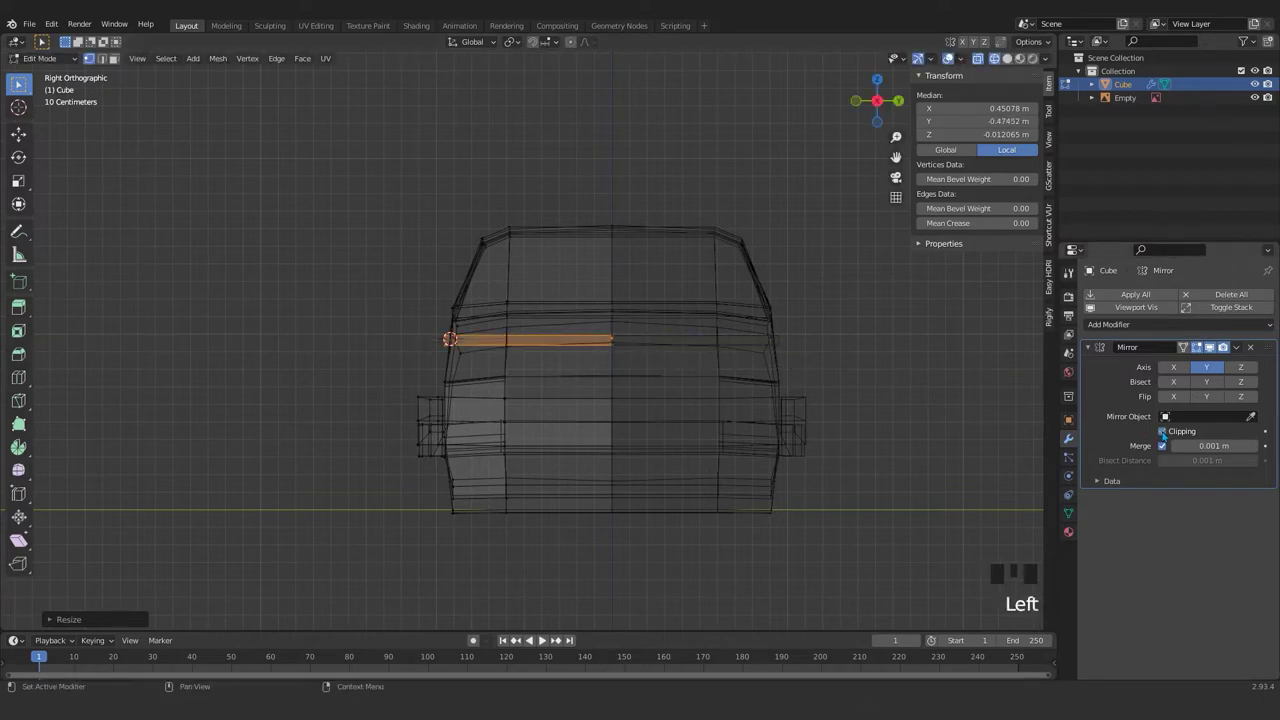
{"action": "key", "text": "s"}
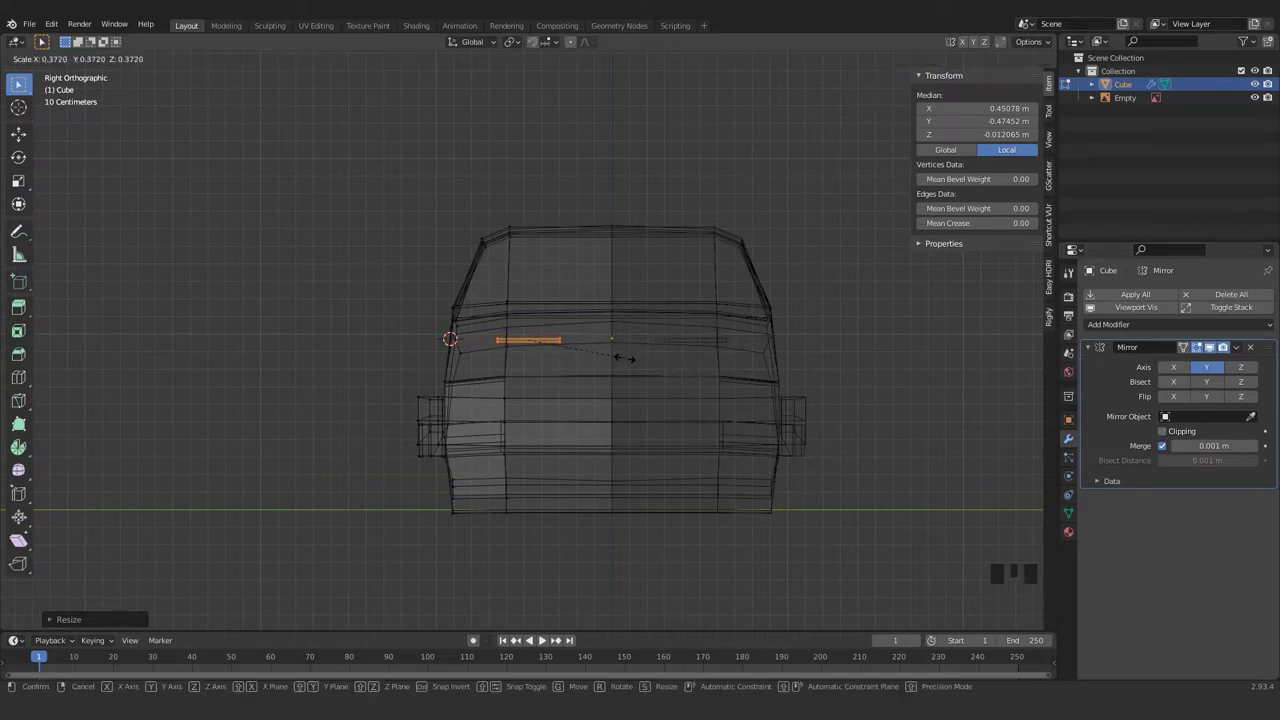
{"action": "key", "text": "s"}
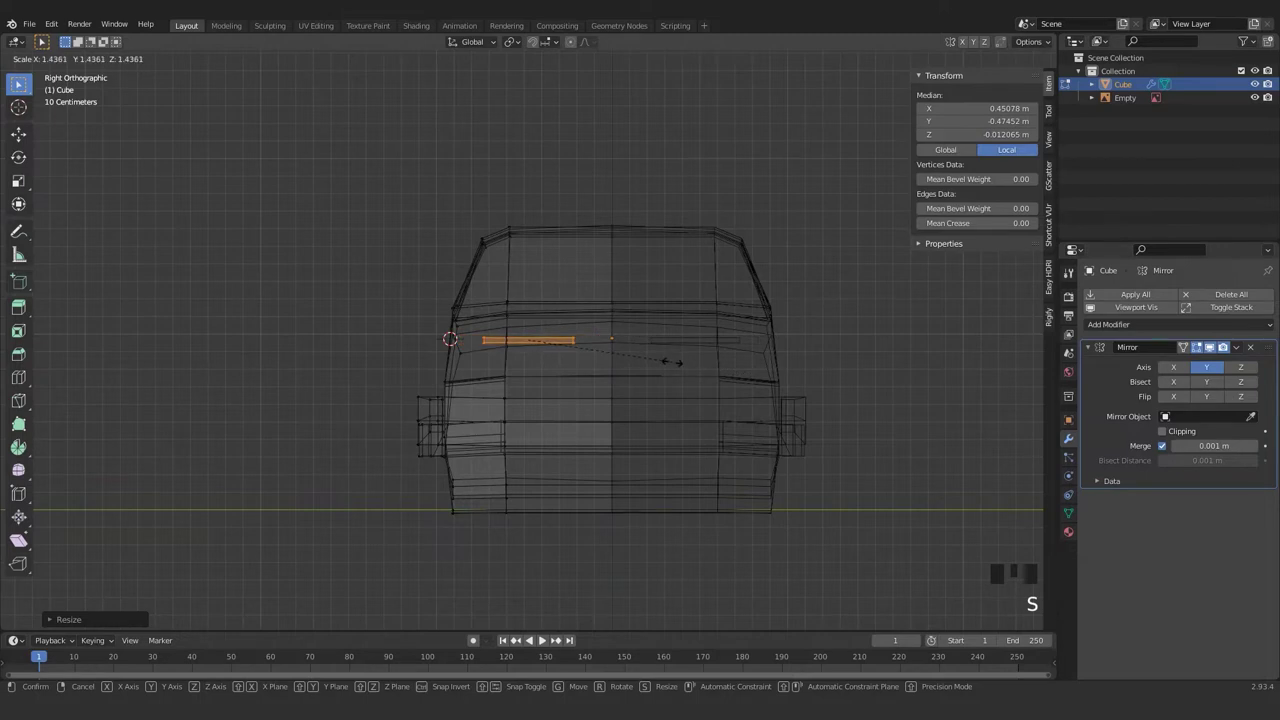
{"action": "key", "text": "y"}
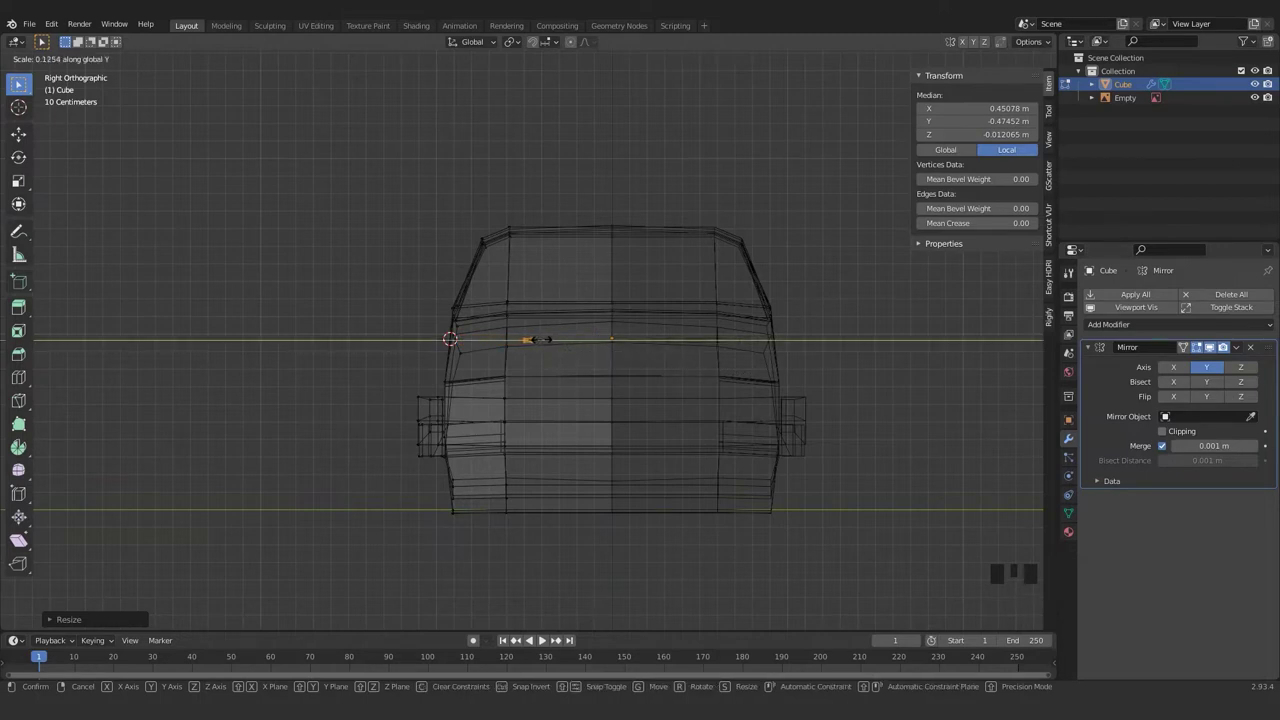
{"action": "left_click", "coordinate": [540, 340]}
{"action": "key", "text": "s"}
{"action": "key", "text": "y"}
{"action": "left_click", "coordinate": [578, 345]}
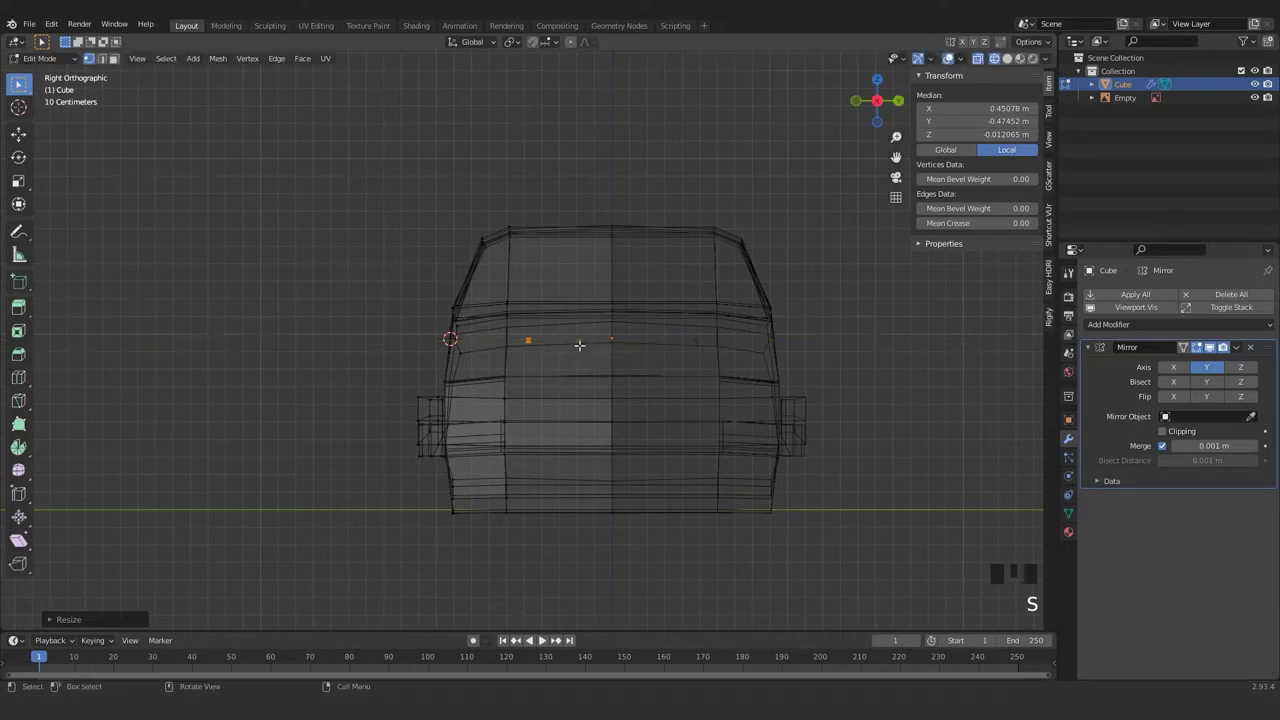
- Move the small block about 0.45 m along negative Y to the side surface of the car body
{"action": "key", "text": "g"}
{"action": "key", "text": "x"}
{"action": "key", "text": "y"}
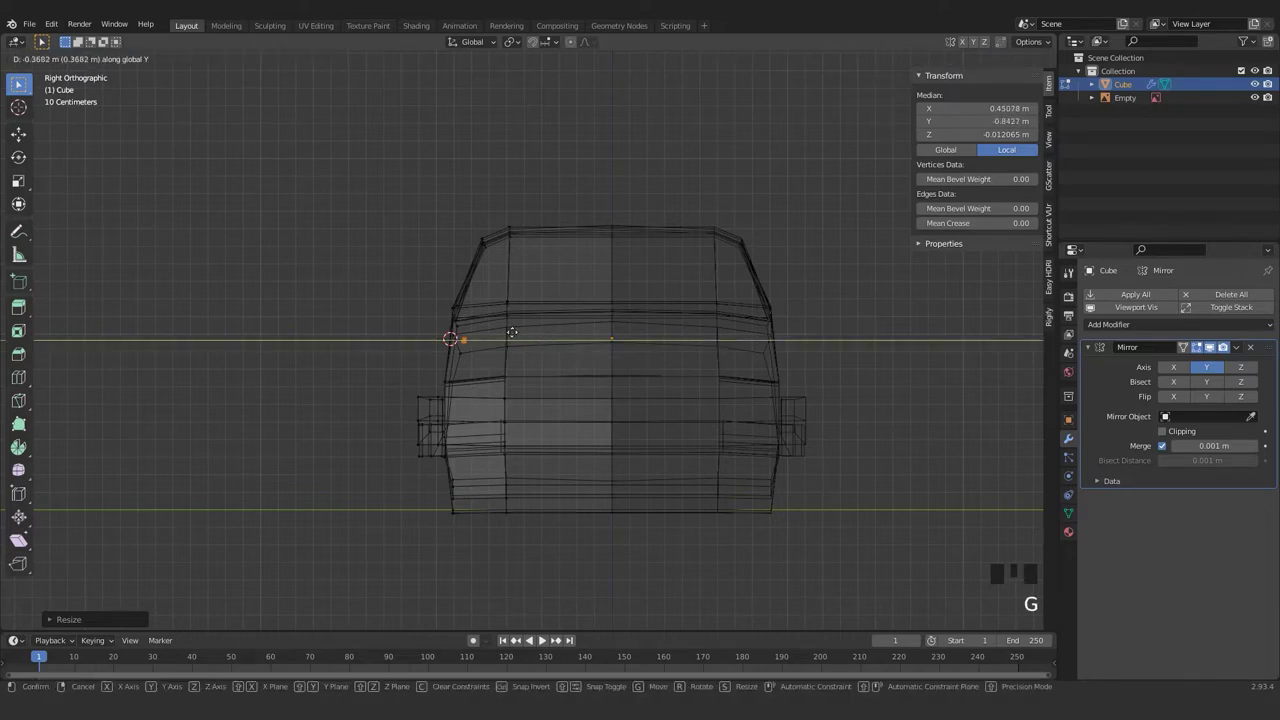
{"action": "left_click", "coordinate": [500, 331]}
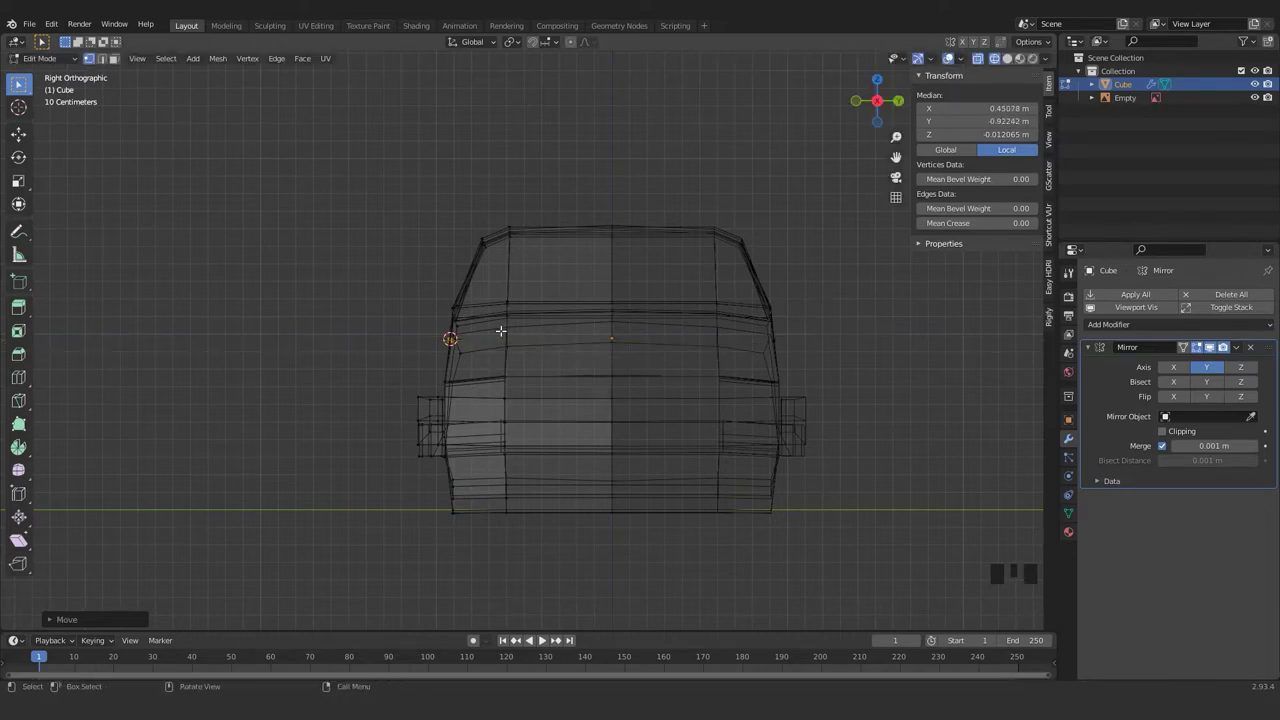
- Scale up and shift the block in front view so it covers the lock outline below the door handle
{"action": "key", "text": "KP_1"}
{"action": "scroll", "coordinate": [505, 333], "scroll_direction": "up", "scroll_amount": 6}
{"action": "scroll", "coordinate": [506, 334], "scroll_direction": "up", "scroll_amount": 11}
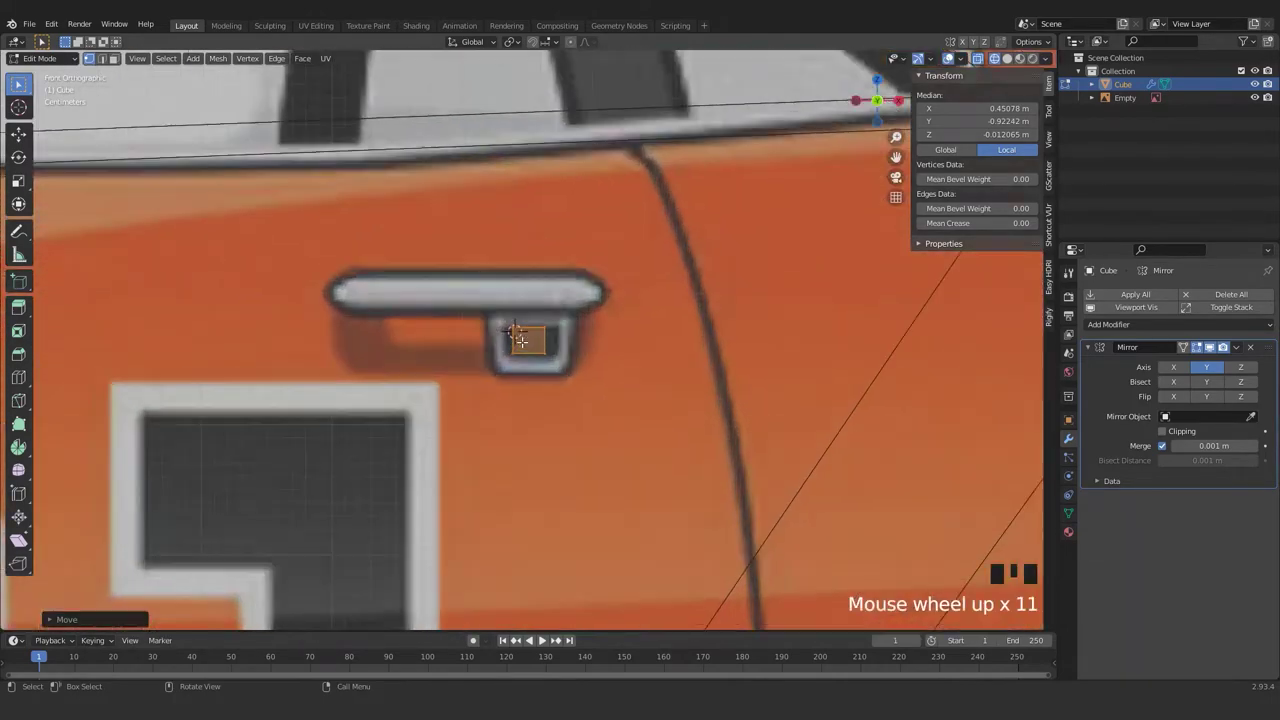
{"action": "key", "text": "s"}
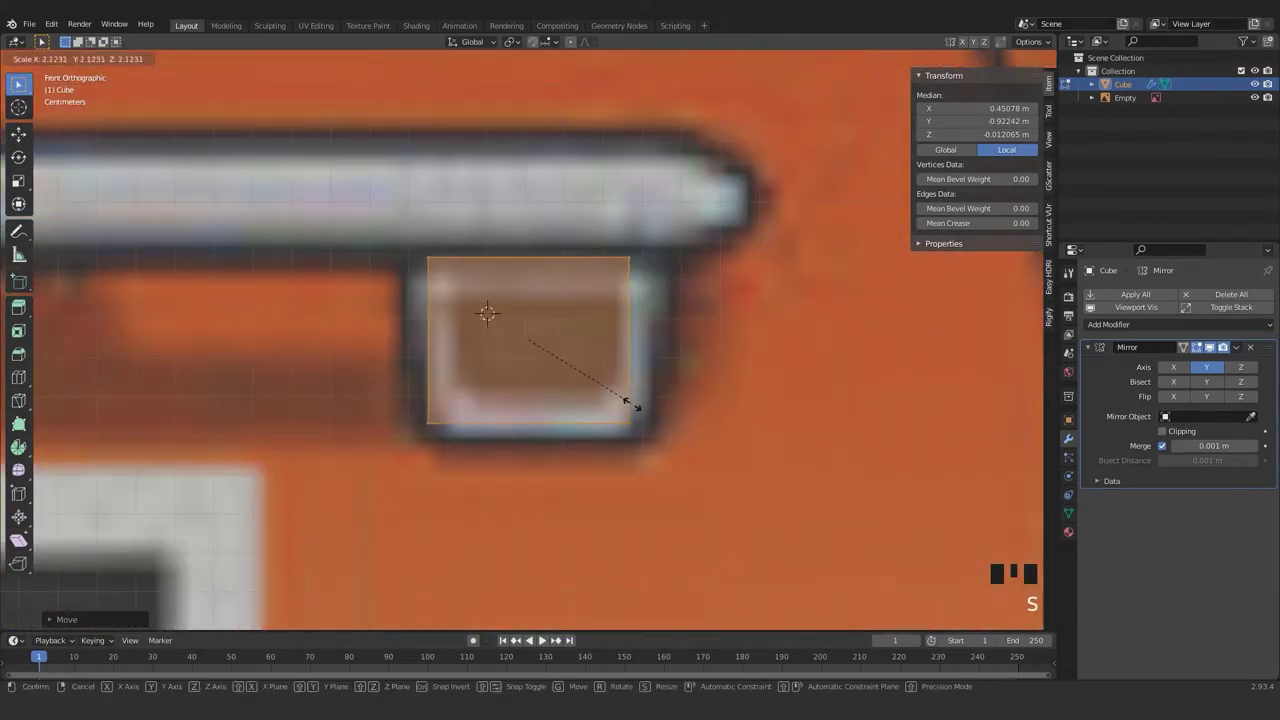
{"action": "left_click", "coordinate": [650, 413]}
{"action": "key", "text": "g"}
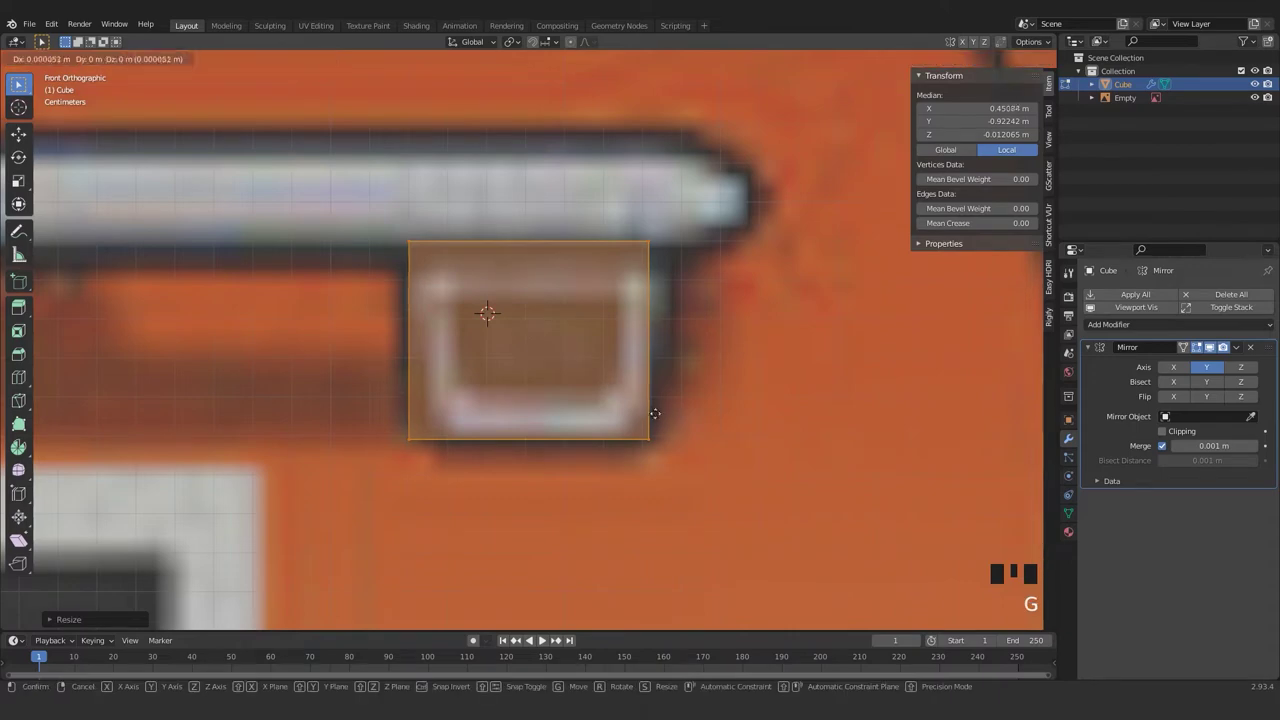
{"action": "left_click", "coordinate": [725, 403]}
{"action": "key", "text": "s"}
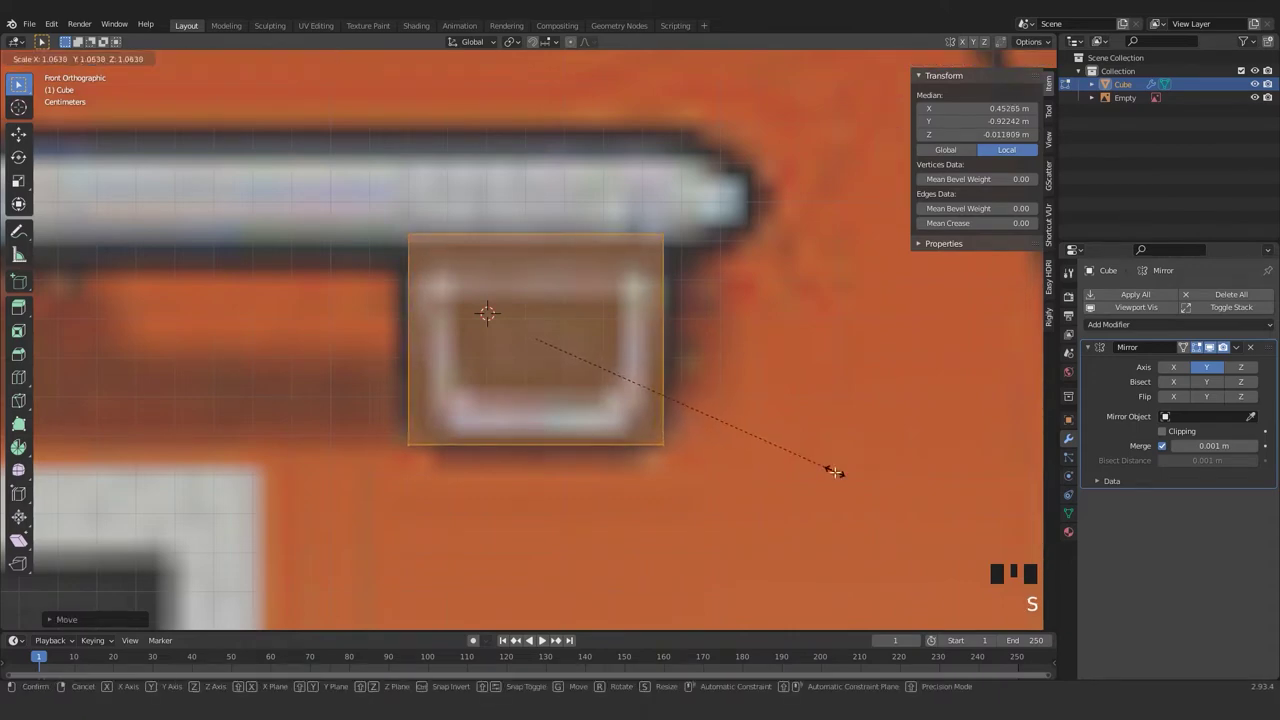
{"action": "left_click", "coordinate": [831, 469]}
- Examine how the block sits on the car body, toggling wireframe shading and viewing it at an angle
{"action": "scroll", "coordinate": [566, 311], "scroll_direction": "down", "scroll_amount": 6}
{"action": "scroll", "coordinate": [566, 311], "scroll_direction": "up", "scroll_amount": 4}
{"action": "middle_click_drag", "start_coordinate": [566, 311], "coordinate": [583, 363], "text": "shift"}
{"action": "scroll", "coordinate": [603, 349], "scroll_direction": "down", "scroll_amount": 5}
{"action": "scroll", "coordinate": [634, 422], "scroll_direction": "down", "scroll_amount": 6}
{"action": "key", "text": "shift+z"}
{"action": "mouse_move", "coordinate": [634, 422]}
{"action": "middle_mouse_down"}
{"action": "mouse_move", "coordinate": [605, 360]}
{"action": "mouse_move", "coordinate": [642, 322]}
{"action": "middle_mouse_up"}
{"action": "scroll", "coordinate": [642, 322], "scroll_direction": "up", "scroll_amount": 1}
{"action": "key", "text": "KP_1"}
{"action": "key", "text": "shift+z"}
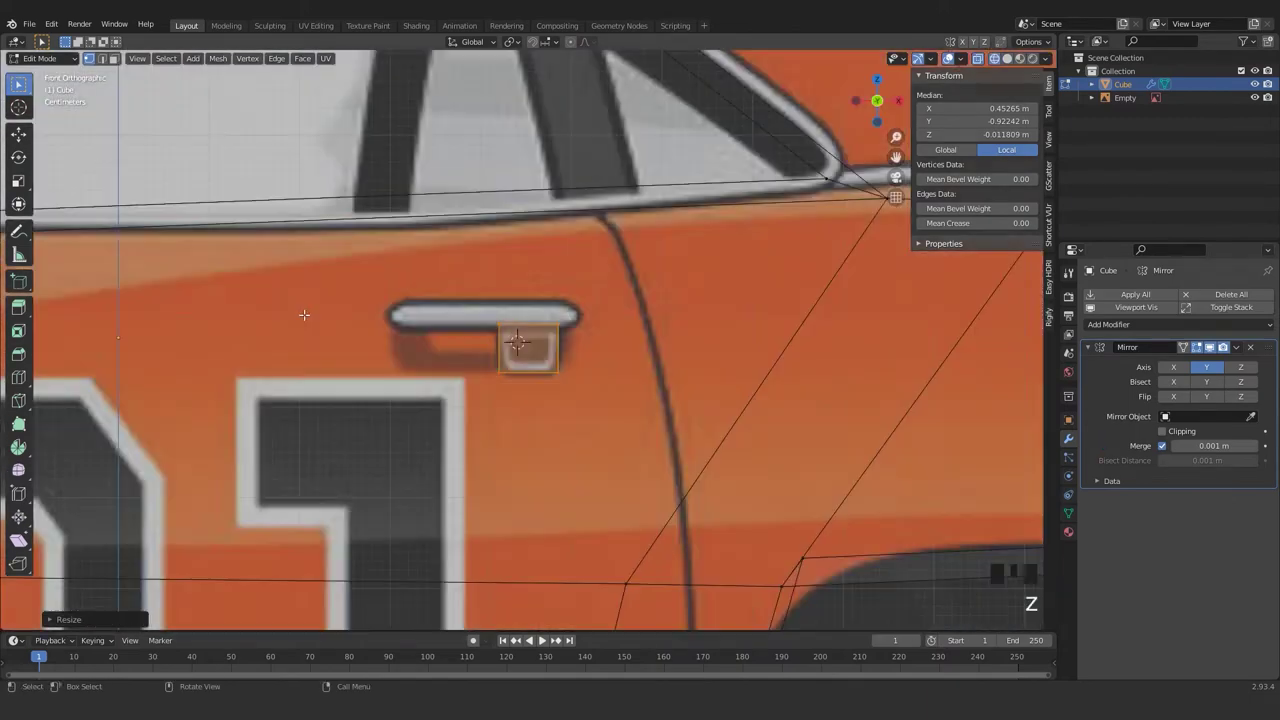
{"action": "scroll", "coordinate": [614, 360], "scroll_direction": "up", "scroll_amount": 4}
{"action": "scroll", "coordinate": [614, 360], "scroll_direction": "up", "scroll_amount": 3}
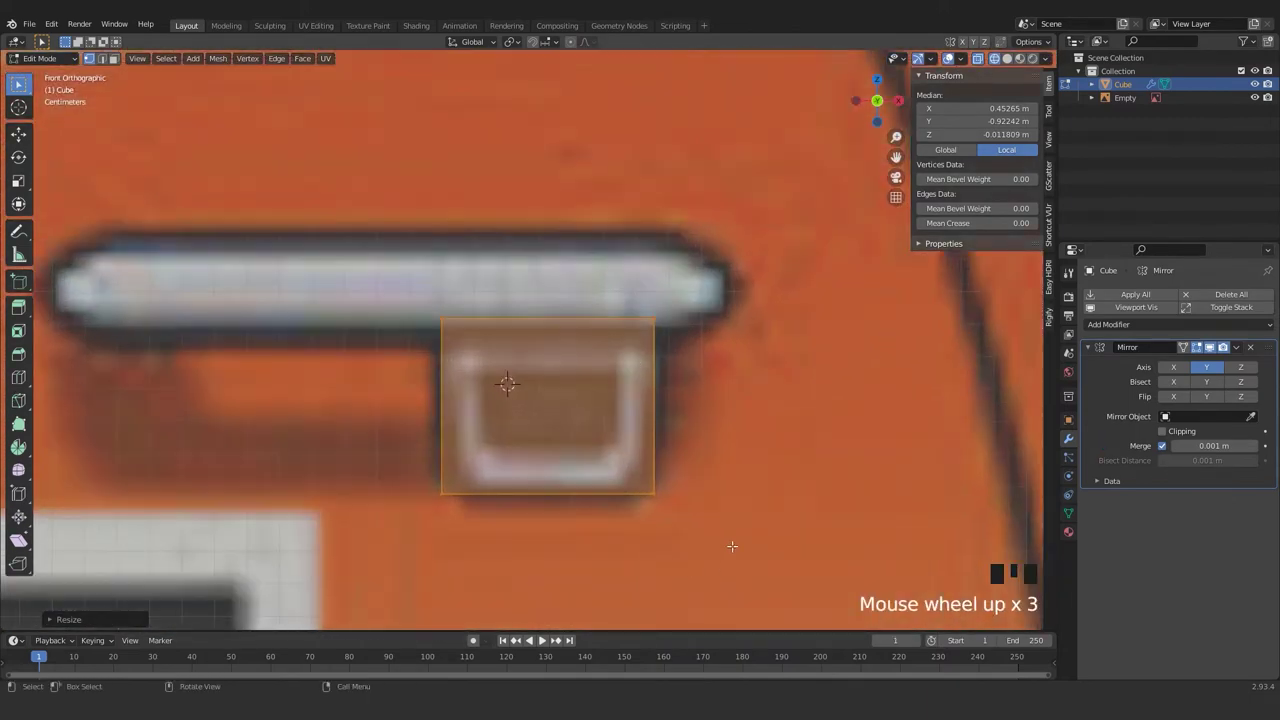
{"action": "left_click", "coordinate": [317, 447]}
{"action": "left_click", "coordinate": [445, 465]}
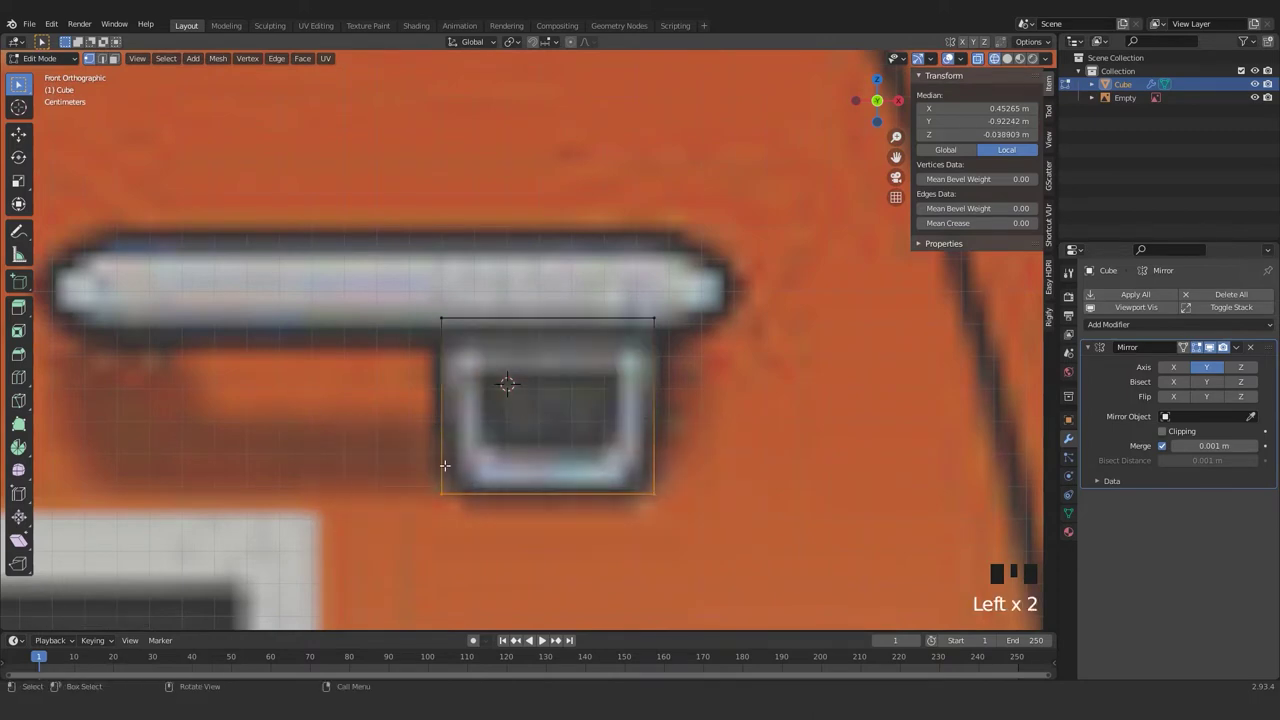
{"action": "key", "text": "ctrl"}
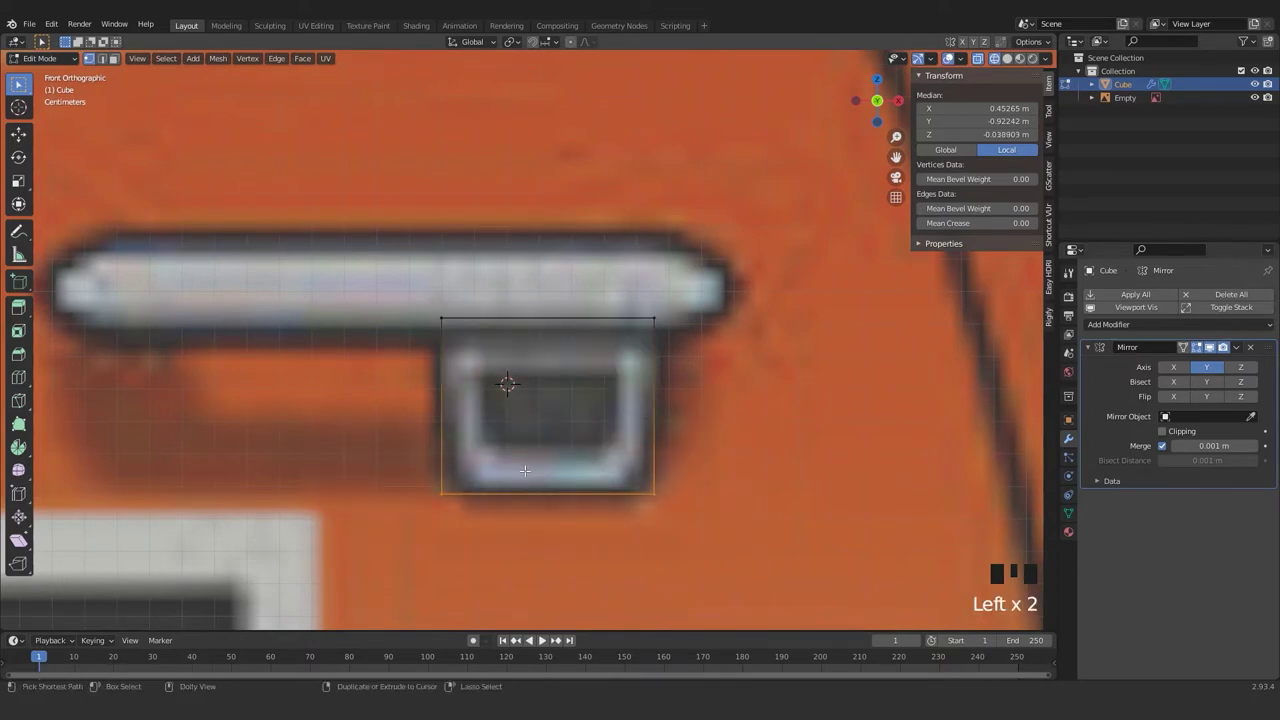
{"action": "key", "text": "ctrl+shift+b"}
{"action": "scroll", "coordinate": [633, 544], "scroll_direction": "up", "scroll_amount": 2}
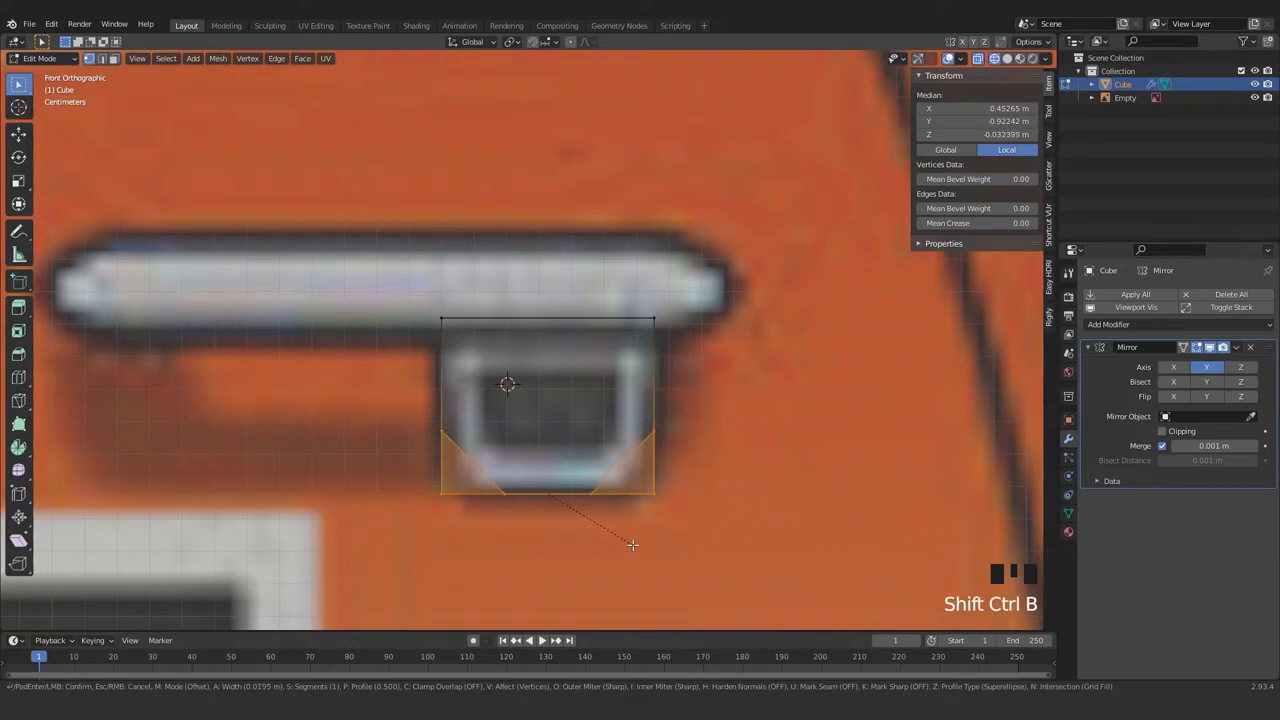
{"action": "left_click", "coordinate": [633, 544]}
{"action": "scroll", "coordinate": [660, 490], "scroll_direction": "down", "scroll_amount": 3}
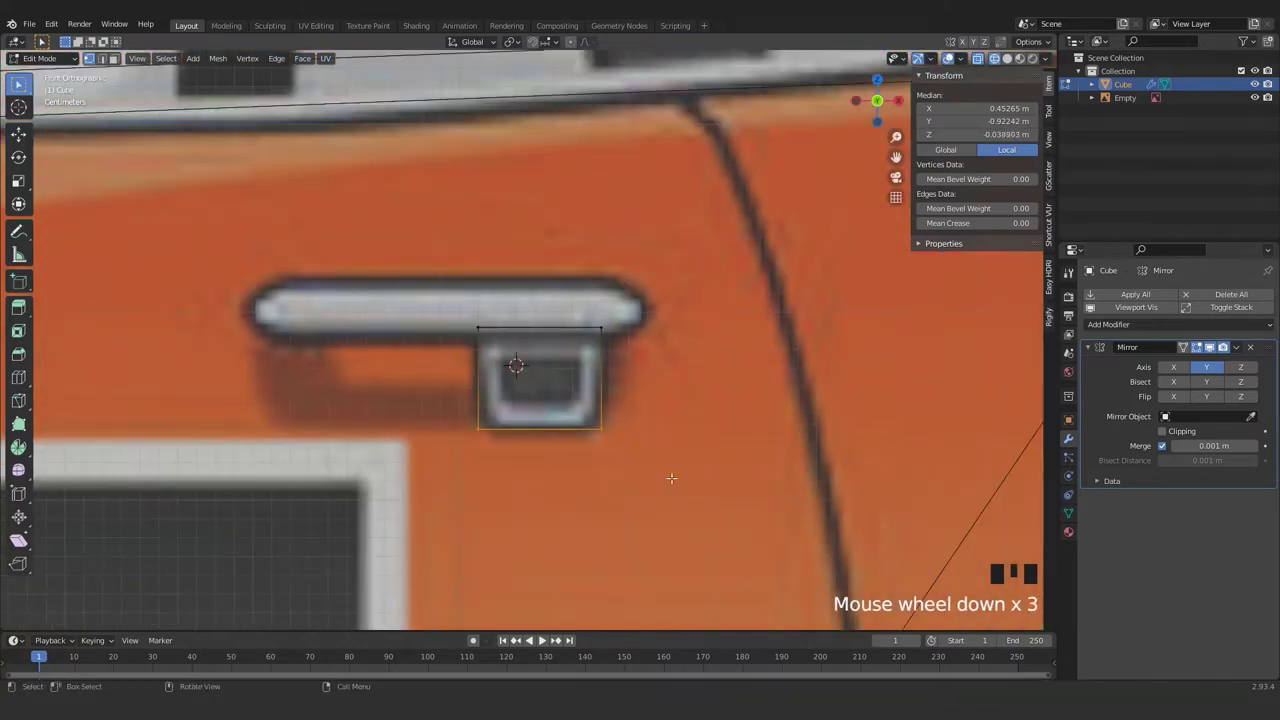
- Bevel the block's two lower edges running along Y with three segments to round its bottom corners
{"action": "middle_click_drag", "start_coordinate": [672, 479], "coordinate": [737, 443]}
{"action": "scroll", "coordinate": [675, 453], "scroll_direction": "down", "scroll_amount": 2}
{"action": "key", "text": "KP_Decimal"}
{"action": "scroll", "coordinate": [623, 400], "scroll_direction": "down", "scroll_amount": 5}
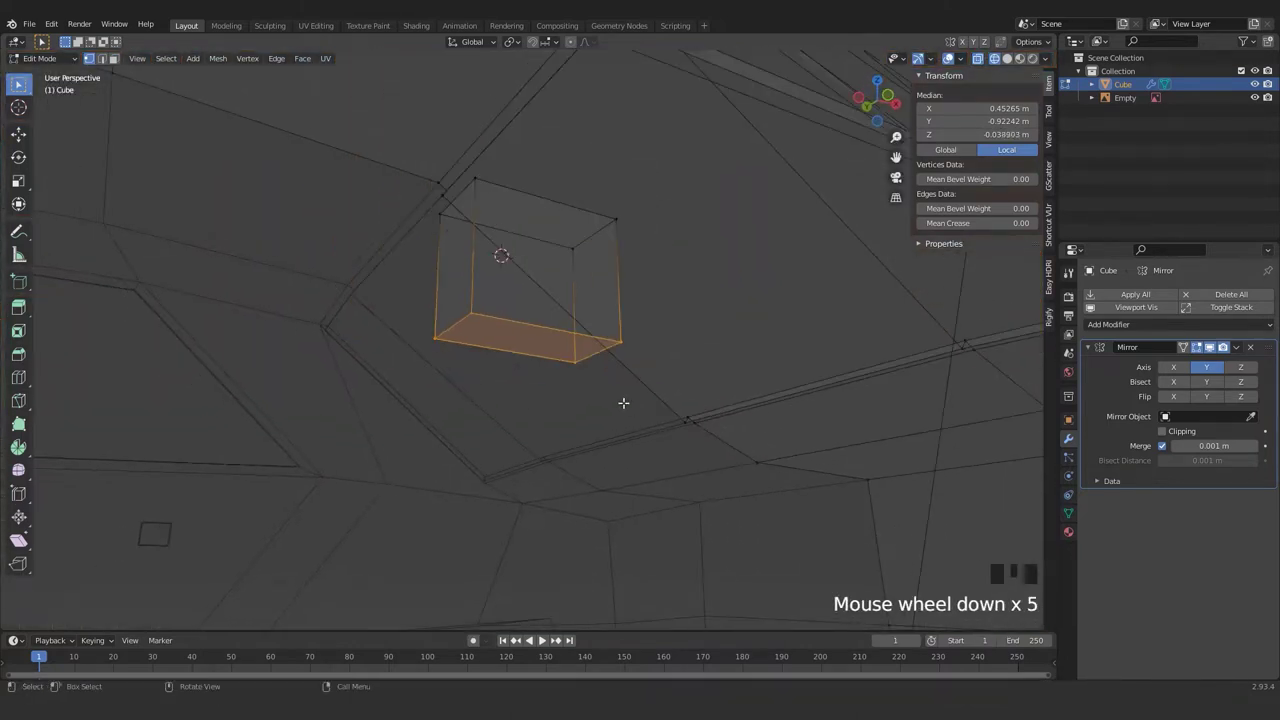
{"action": "scroll", "coordinate": [620, 397], "scroll_direction": "up", "scroll_amount": 1}
{"action": "key", "text": "2"}
{"action": "left_click", "coordinate": [446, 326]}
{"action": "middle_click_drag", "start_coordinate": [446, 326], "coordinate": [653, 364]}
{"action": "left_click", "coordinate": [566, 328], "text": "shift"}
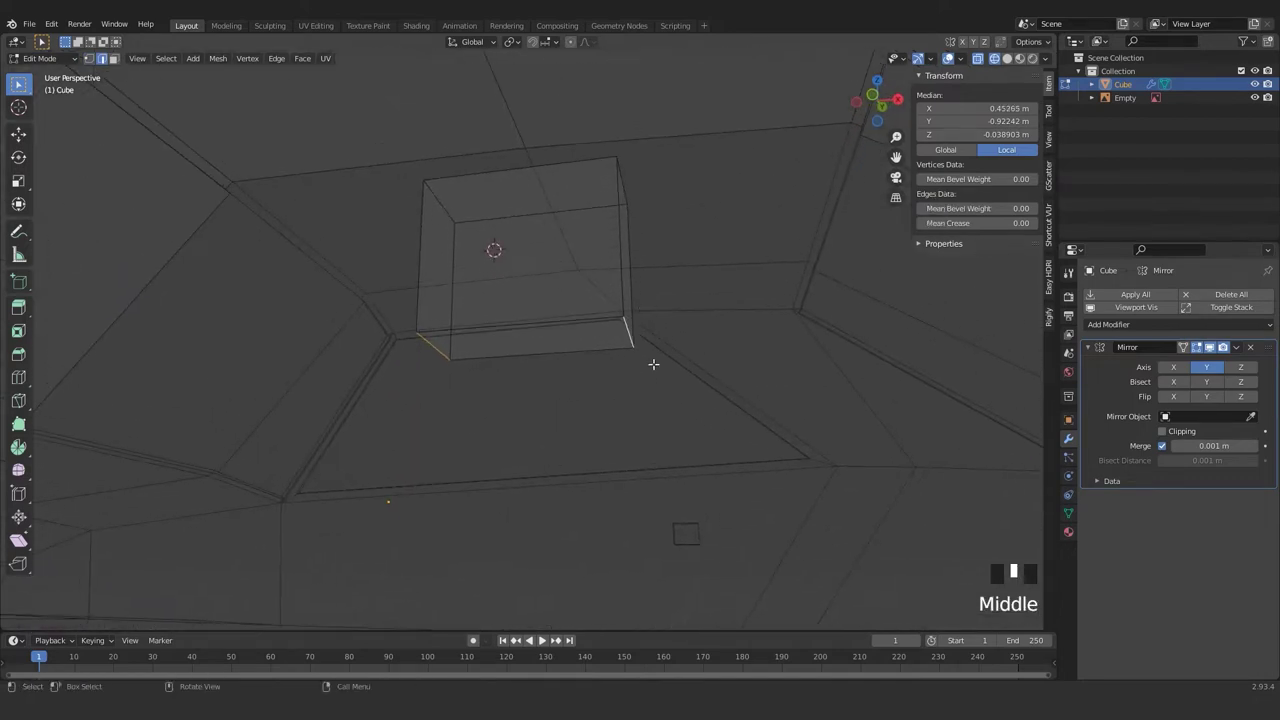
{"action": "key", "text": "ctrl+b"}
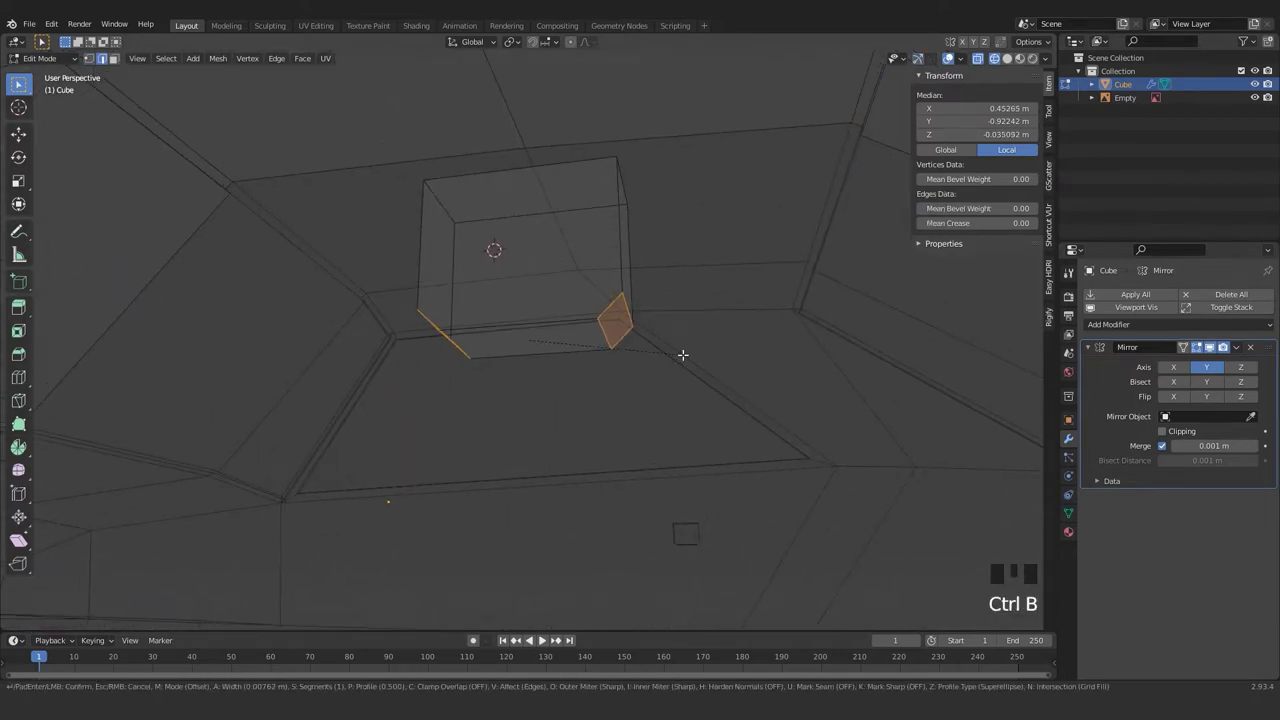
{"action": "left_click", "coordinate": [700, 355]}
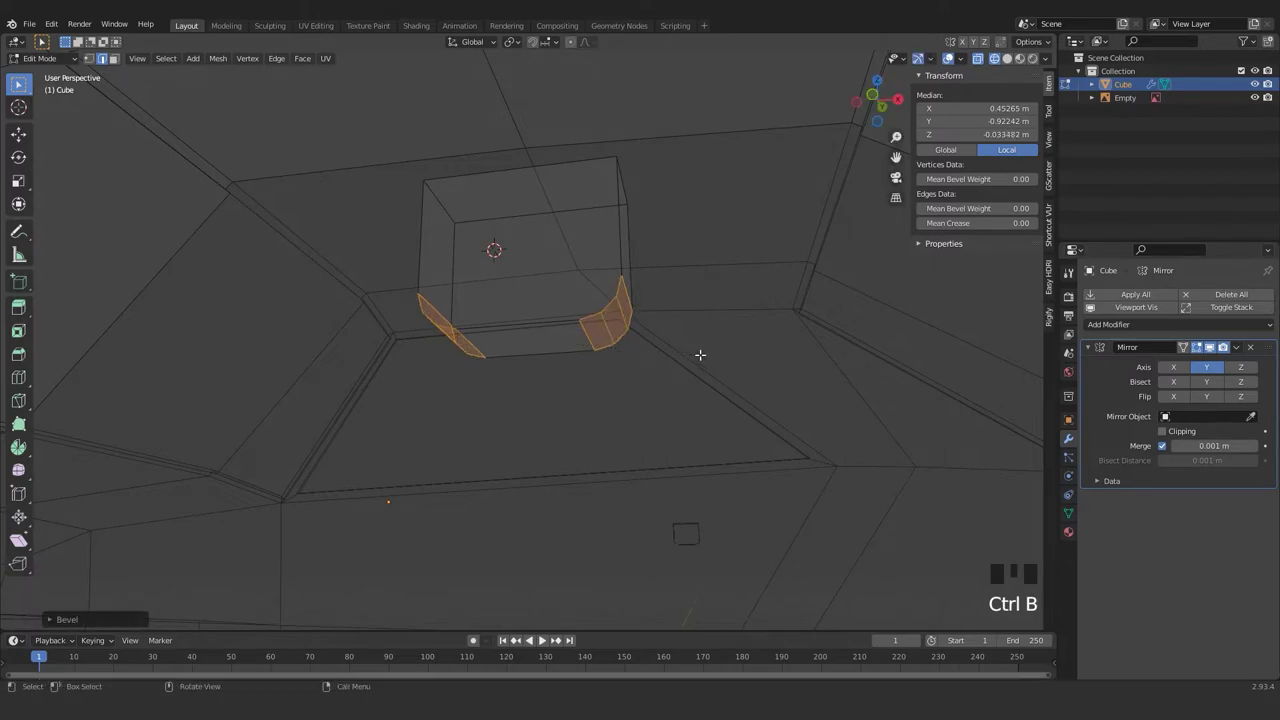
- Compare the rounded block with the lock and handle outline of the reference image in front view
{"action": "key", "text": "KP_1"}
{"action": "scroll", "coordinate": [474, 191], "scroll_direction": "up", "scroll_amount": 1, "text": "shift"}
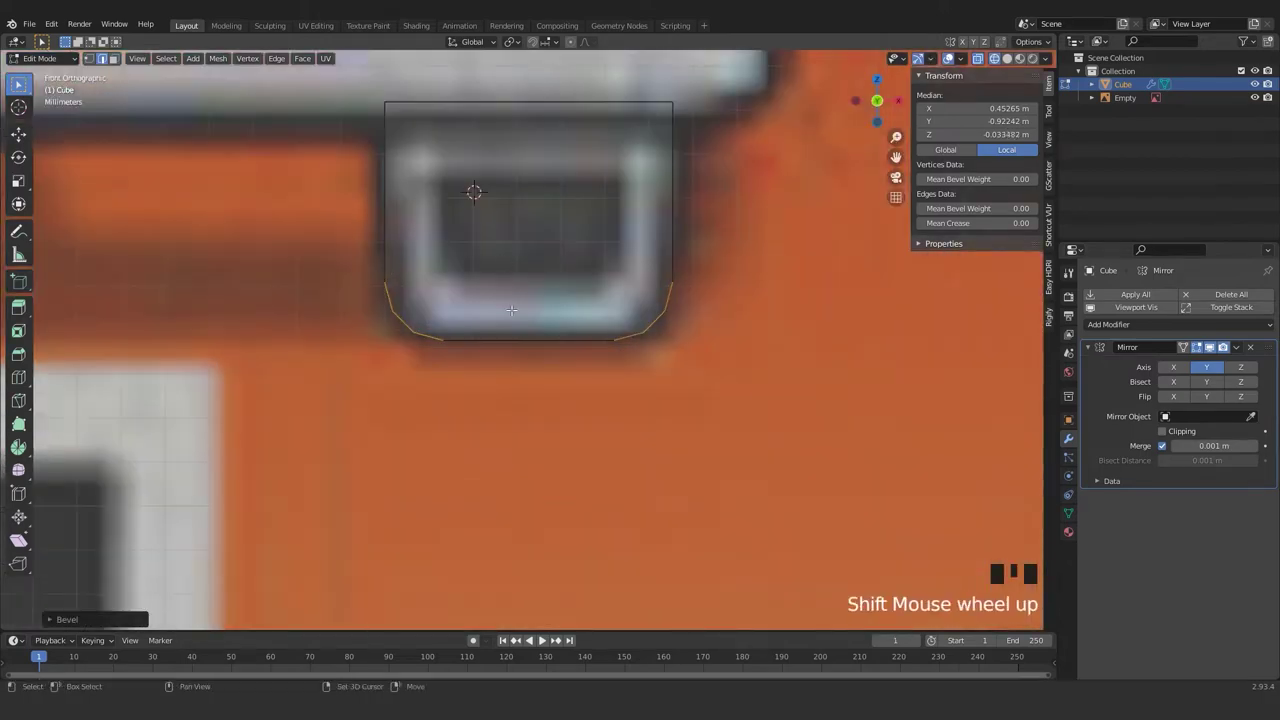
{"action": "scroll", "coordinate": [520, 348], "scroll_direction": "down", "scroll_amount": 3}
{"action": "scroll", "coordinate": [520, 348], "scroll_direction": "up", "scroll_amount": 2}
{"action": "middle_click_drag", "start_coordinate": [514, 423], "coordinate": [486, 389], "text": "shift"}
{"action": "scroll", "coordinate": [600, 400], "scroll_direction": "down", "scroll_amount": 2}
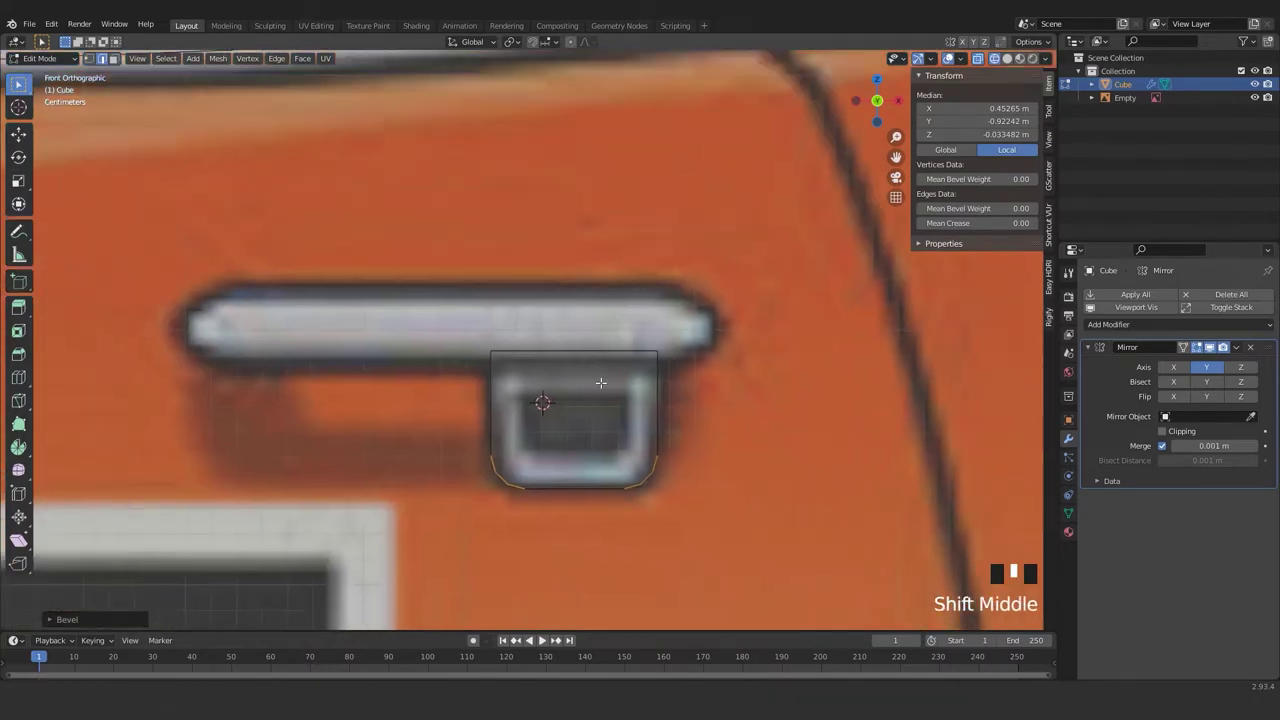
{"action": "scroll", "coordinate": [617, 417], "scroll_direction": "up", "scroll_amount": 1}
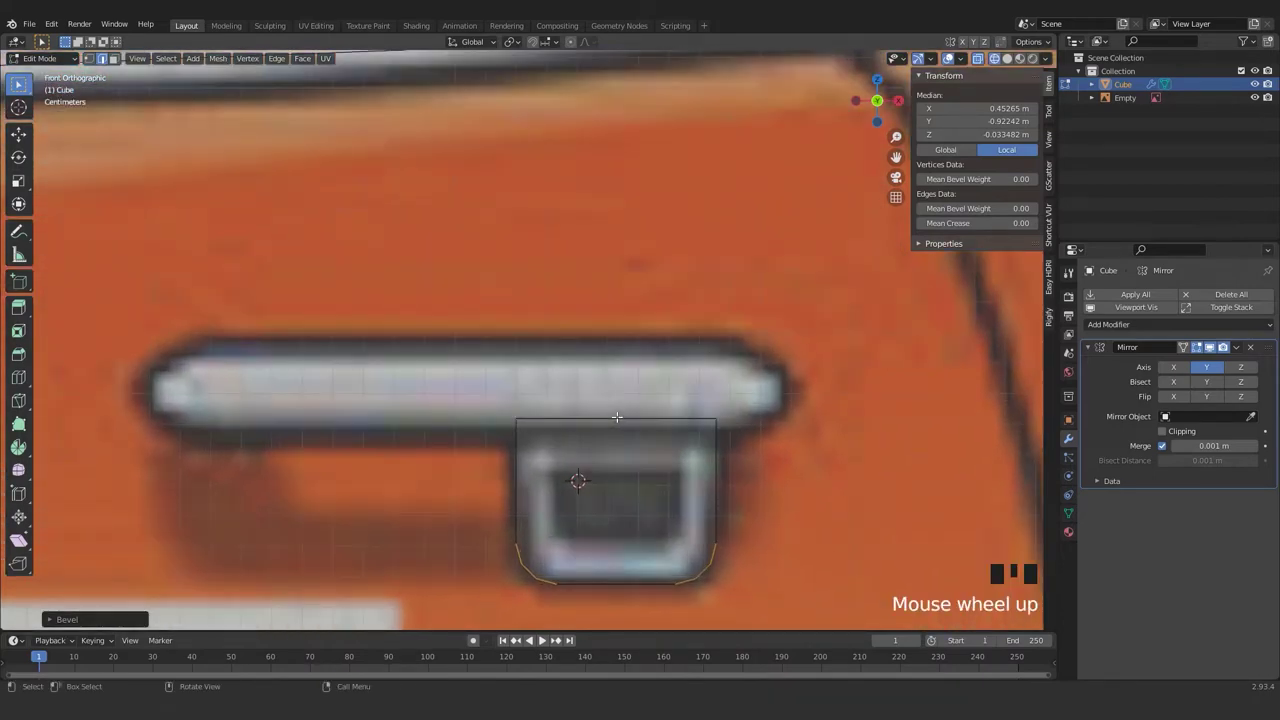
- Inset the lock block's front face by about 0.013 m to match the inner edge of the lock's frame
{"action": "double_click", "coordinate": [614, 523]}
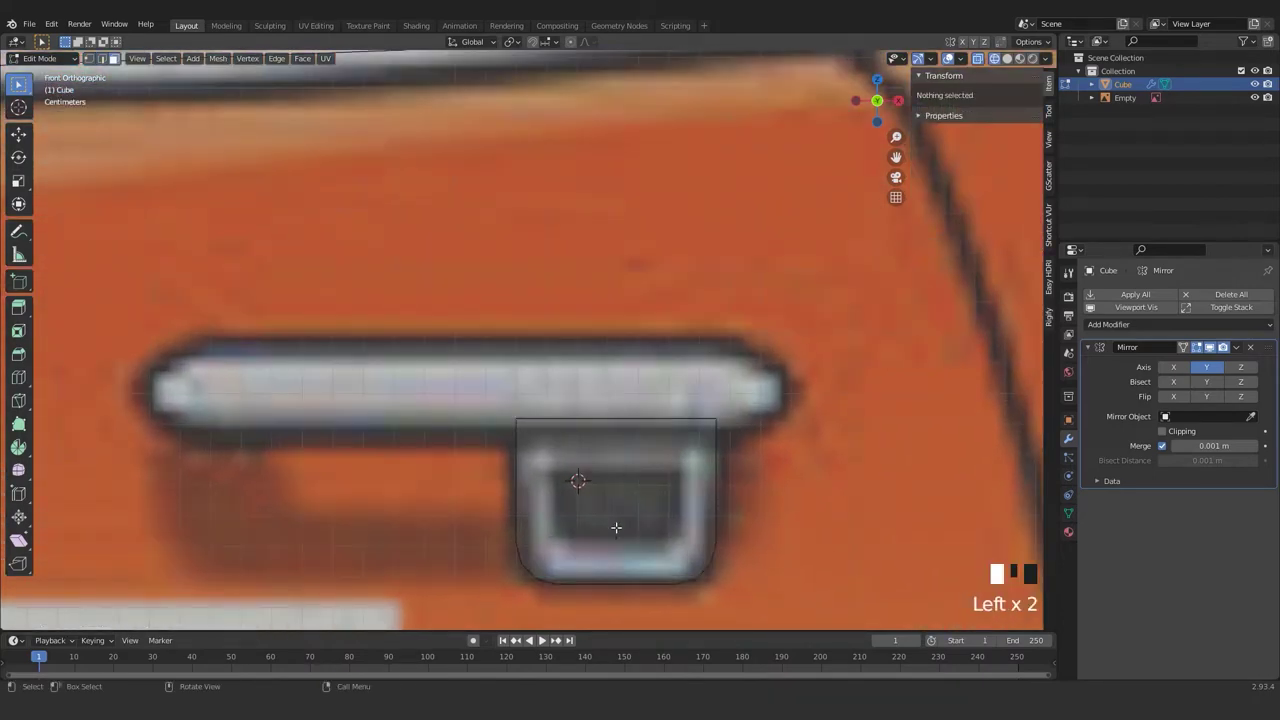
{"action": "scroll", "coordinate": [634, 514], "scroll_direction": "down", "scroll_amount": 2}
{"action": "middle_click_drag", "start_coordinate": [634, 514], "coordinate": [542, 518]}
{"action": "key", "text": "KP_1"}
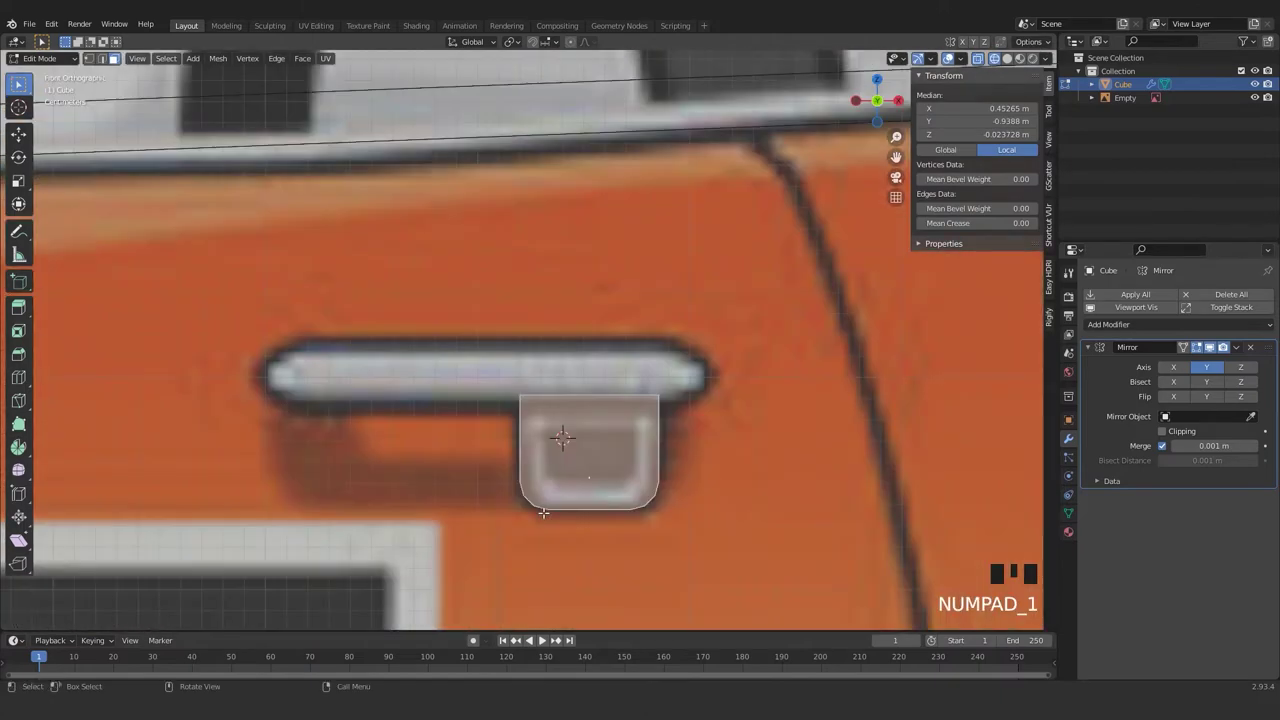
{"action": "key", "text": "i"}
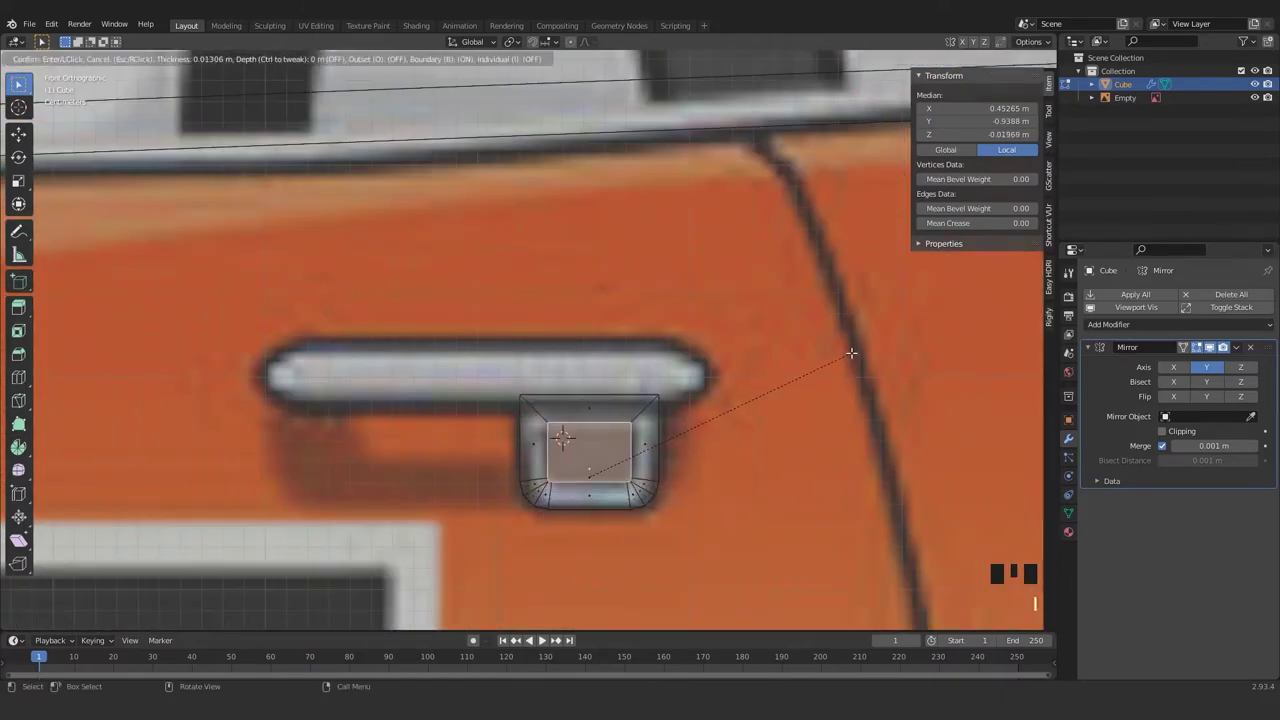
{"action": "left_click", "coordinate": [850, 350]}
- Extrude the inset face inward to form a recess in the centre of the lock block
{"action": "middle_click_drag", "start_coordinate": [850, 350], "coordinate": [662, 455]}
{"action": "key", "text": "e"}
{"action": "left_click", "coordinate": [640, 479]}
{"action": "key", "text": "Tab"}
{"action": "key", "text": "KP_1"}
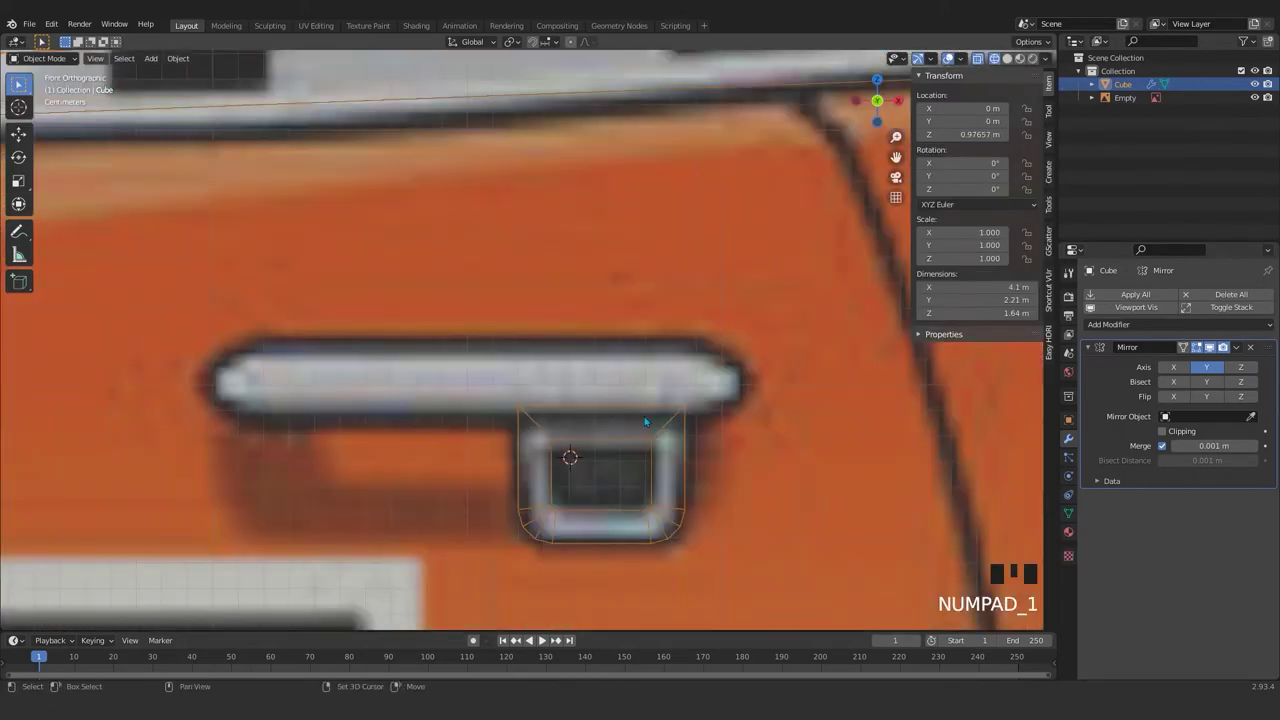
- Duplicate the lock block's side face and place the copy at the end of the handle outline nearest the door gap
{"action": "middle_click_drag", "start_coordinate": [643, 380], "coordinate": [652, 382], "text": "shift"}
{"action": "key", "text": "Tab"}
{"action": "left_click", "coordinate": [622, 391]}
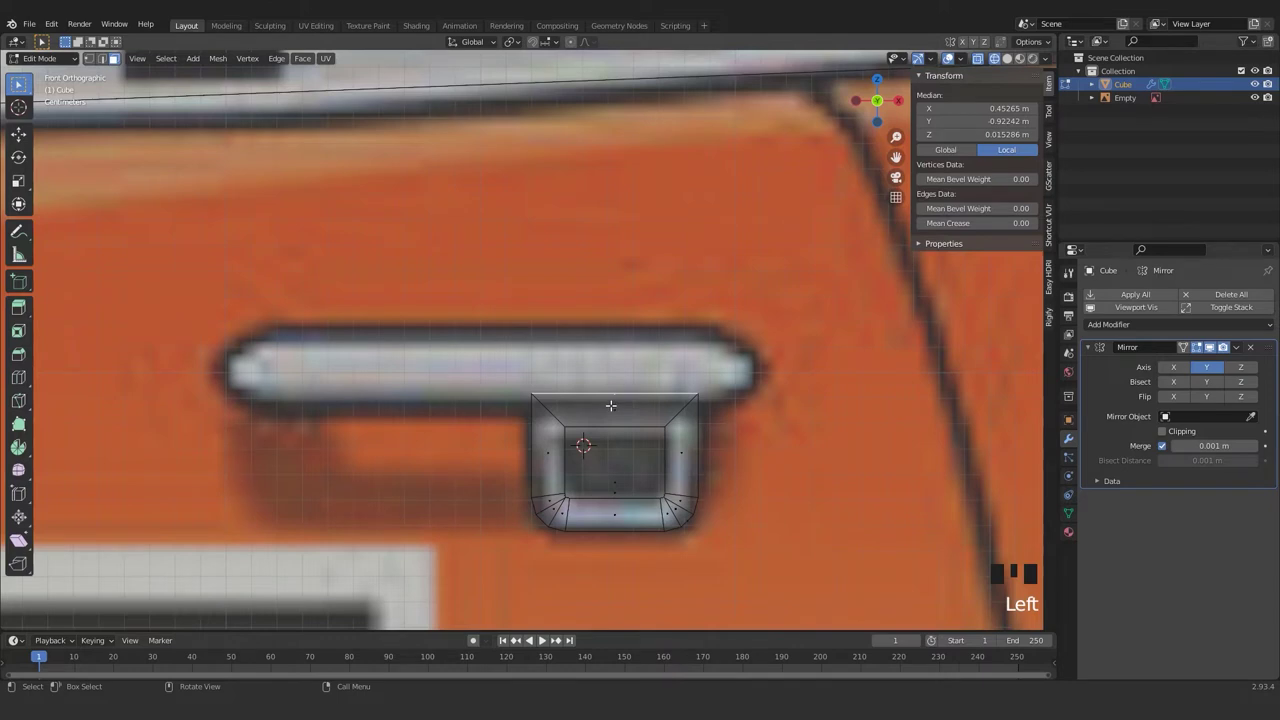
{"action": "left_click", "coordinate": [534, 447]}
{"action": "key", "text": "shift+d"}
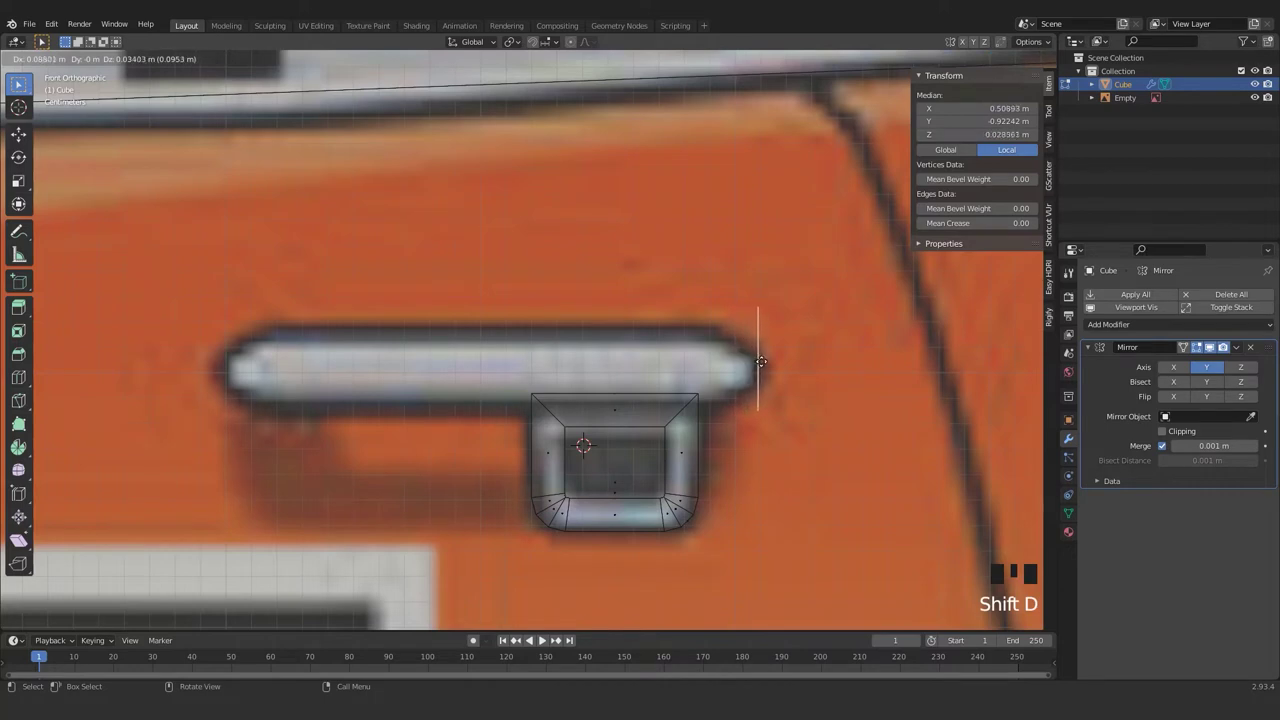
{"action": "left_click", "coordinate": [769, 367]}
- Extrude the copied face about 0.21 m along the handle's length and lower the bar's top face along Z to the outline
{"action": "key", "text": "e"}
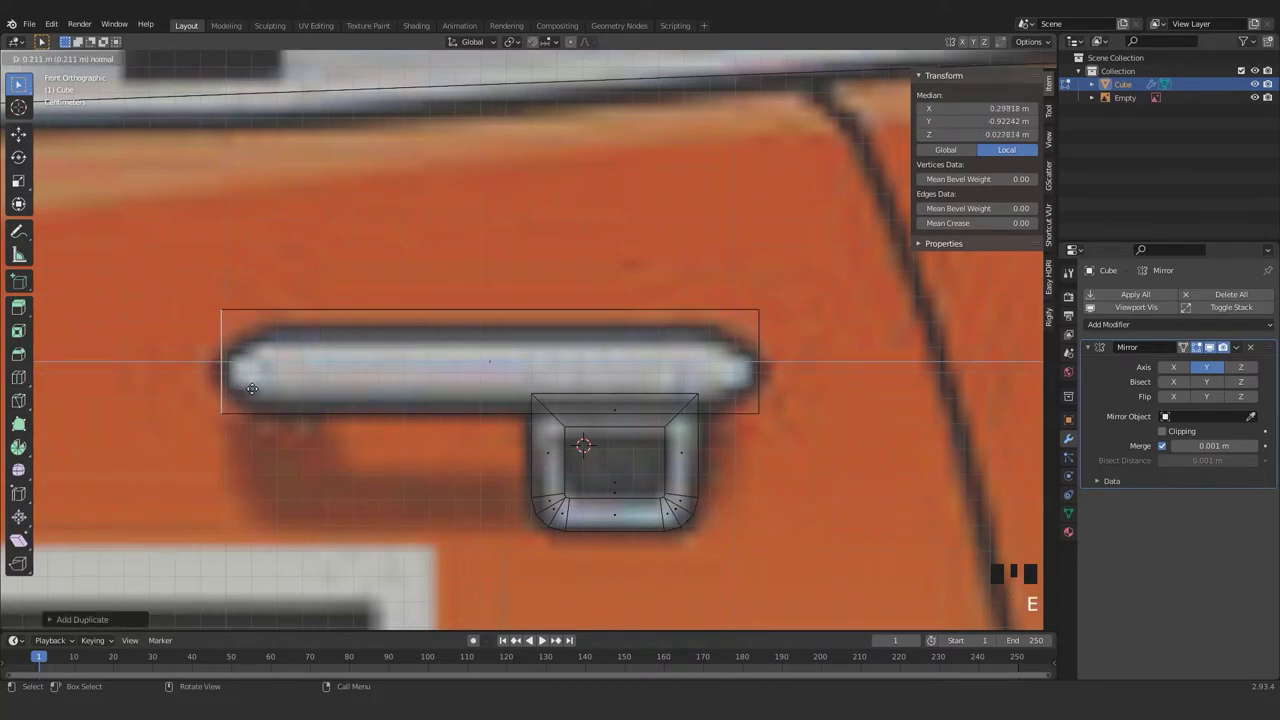
{"action": "left_click", "coordinate": [252, 389]}
{"action": "left_click", "coordinate": [549, 326]}
{"action": "key", "text": "g"}
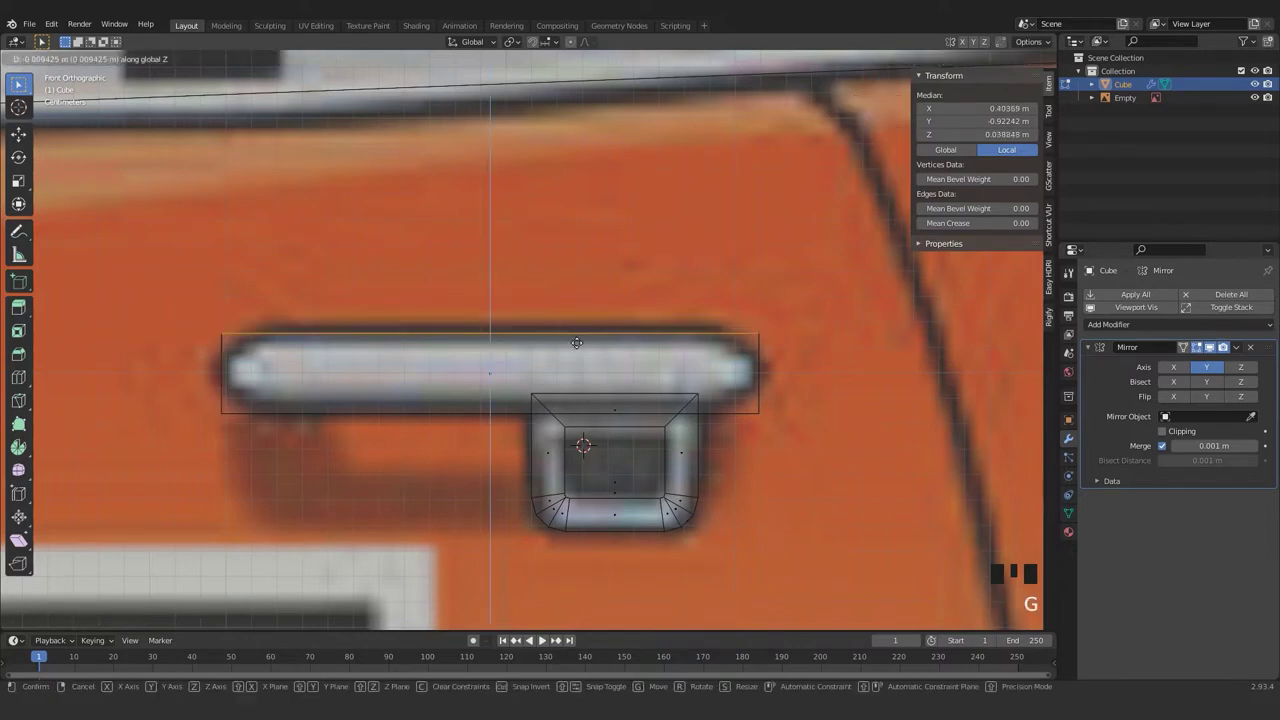
{"action": "left_click", "coordinate": [864, 384]}
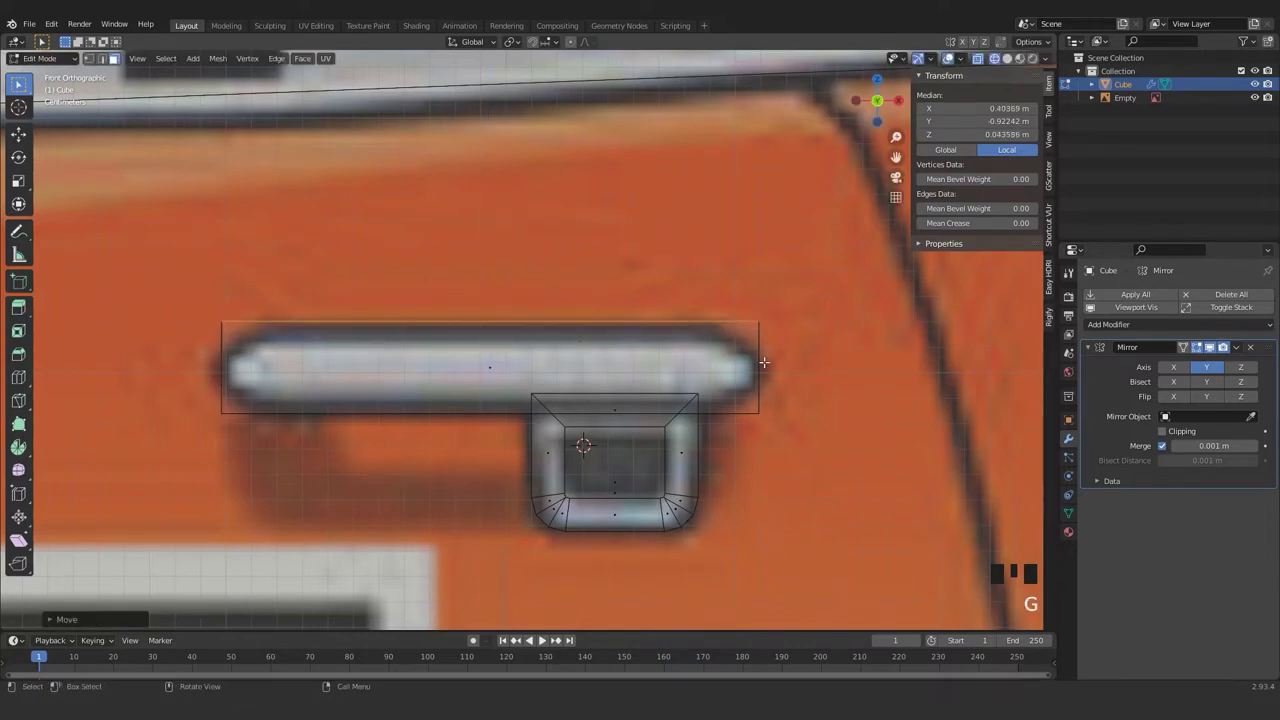
- Bevel the handle bar's four end edges running along Y with three segments to round both ends
{"action": "mouse_move", "coordinate": [764, 362]}
{"action": "middle_mouse_down"}
{"action": "mouse_move", "coordinate": [727, 355]}
{"action": "mouse_move", "coordinate": [758, 349]}
{"action": "middle_mouse_up"}
{"action": "key", "text": "2"}
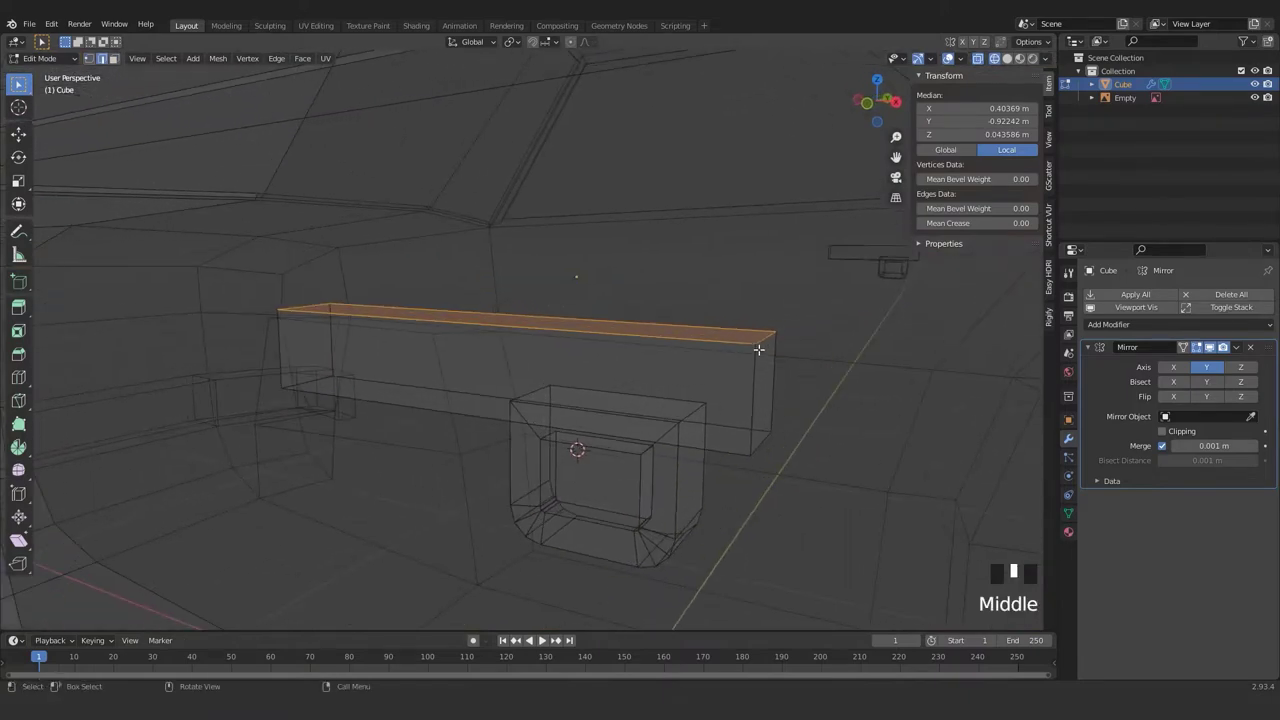
{"action": "left_click", "coordinate": [763, 342]}
{"action": "left_click", "coordinate": [770, 451], "text": "shift"}
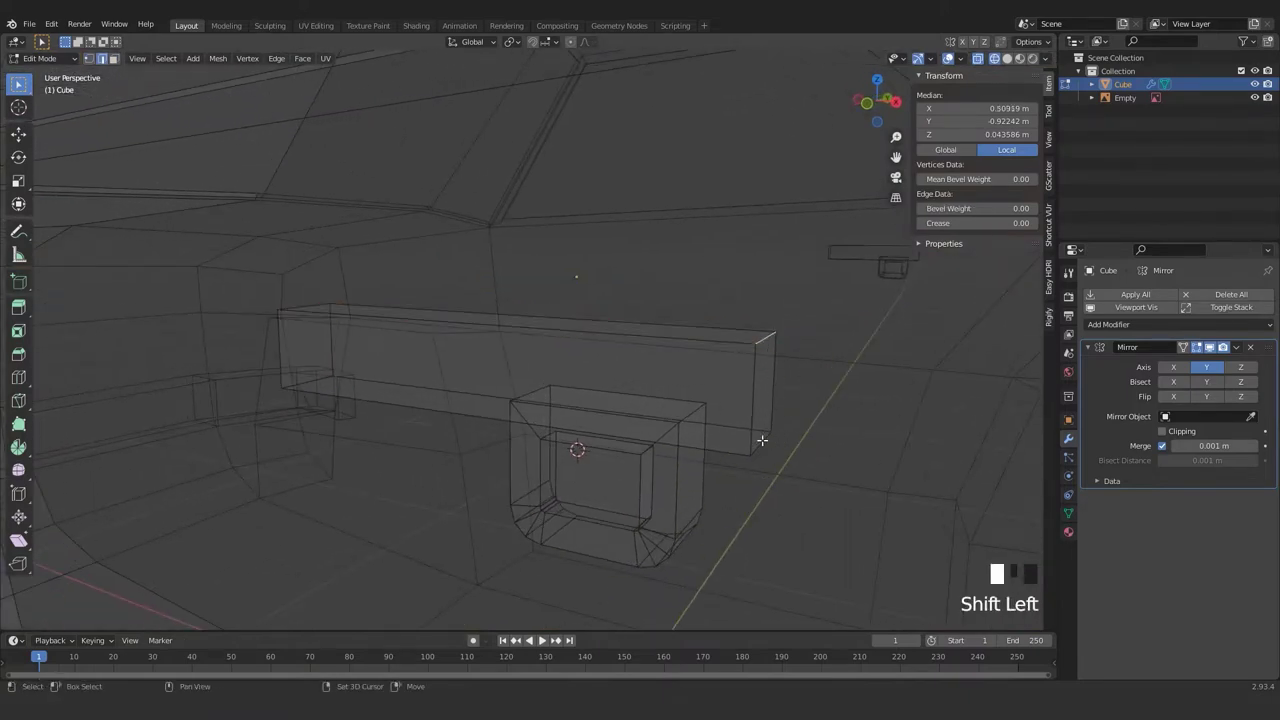
{"action": "middle_click_drag", "start_coordinate": [770, 451], "coordinate": [500, 440]}
{"action": "left_click", "coordinate": [354, 426], "text": "shift"}
{"action": "left_click", "coordinate": [380, 557], "text": "shift"}
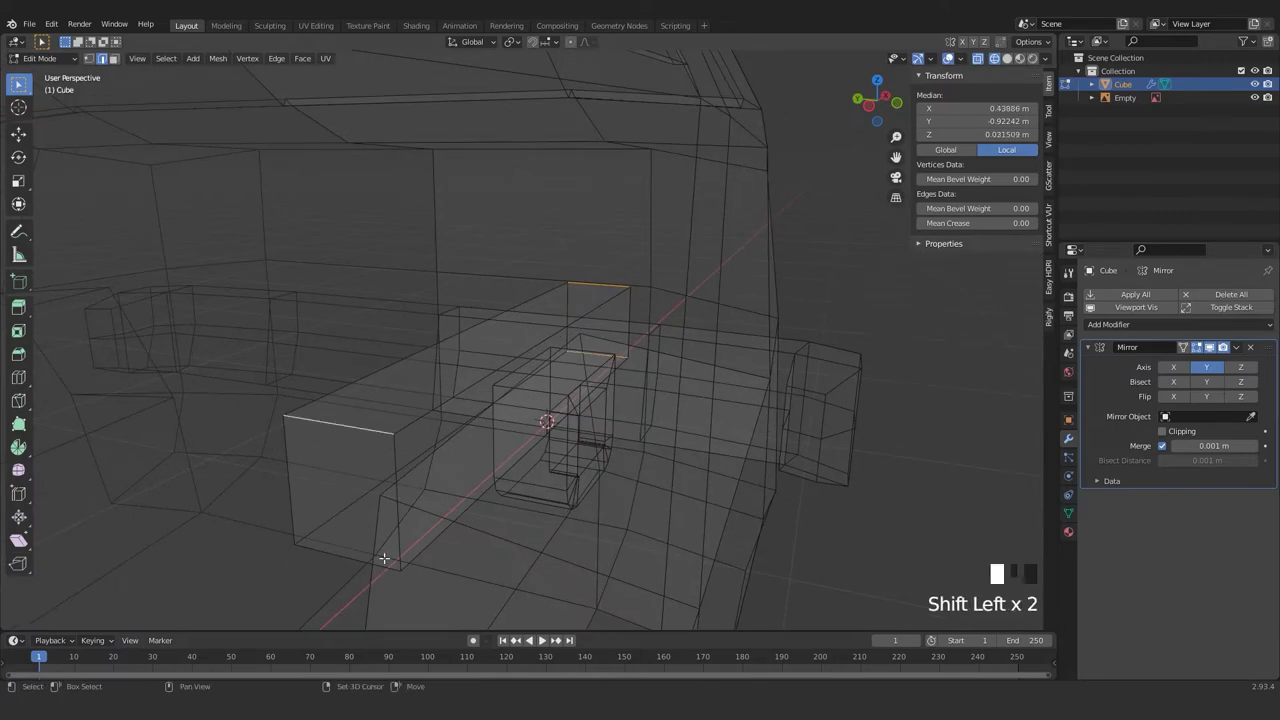
{"action": "key", "text": "ctrl+z"}
{"action": "left_click", "coordinate": [350, 556], "text": "shift"}
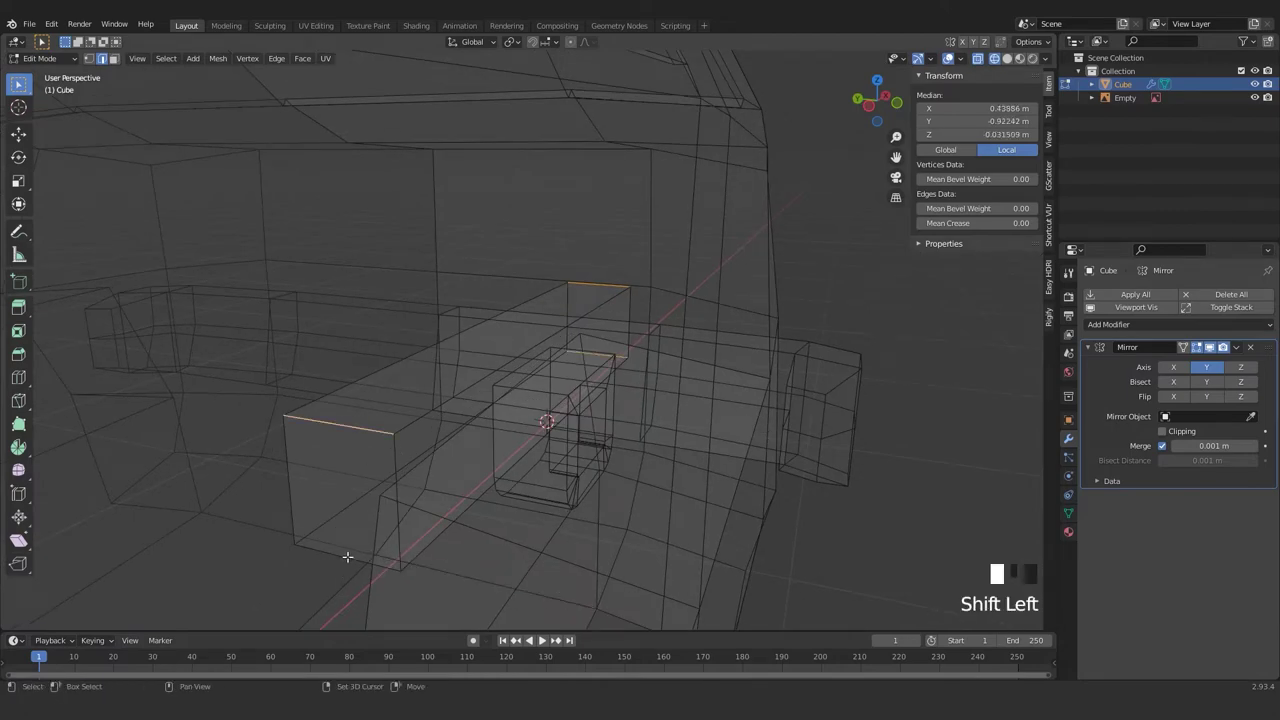
{"action": "scroll", "coordinate": [437, 514], "scroll_direction": "down", "scroll_amount": 2}
{"action": "middle_click_drag", "start_coordinate": [437, 514], "coordinate": [451, 417]}
{"action": "key", "text": "KP_1"}
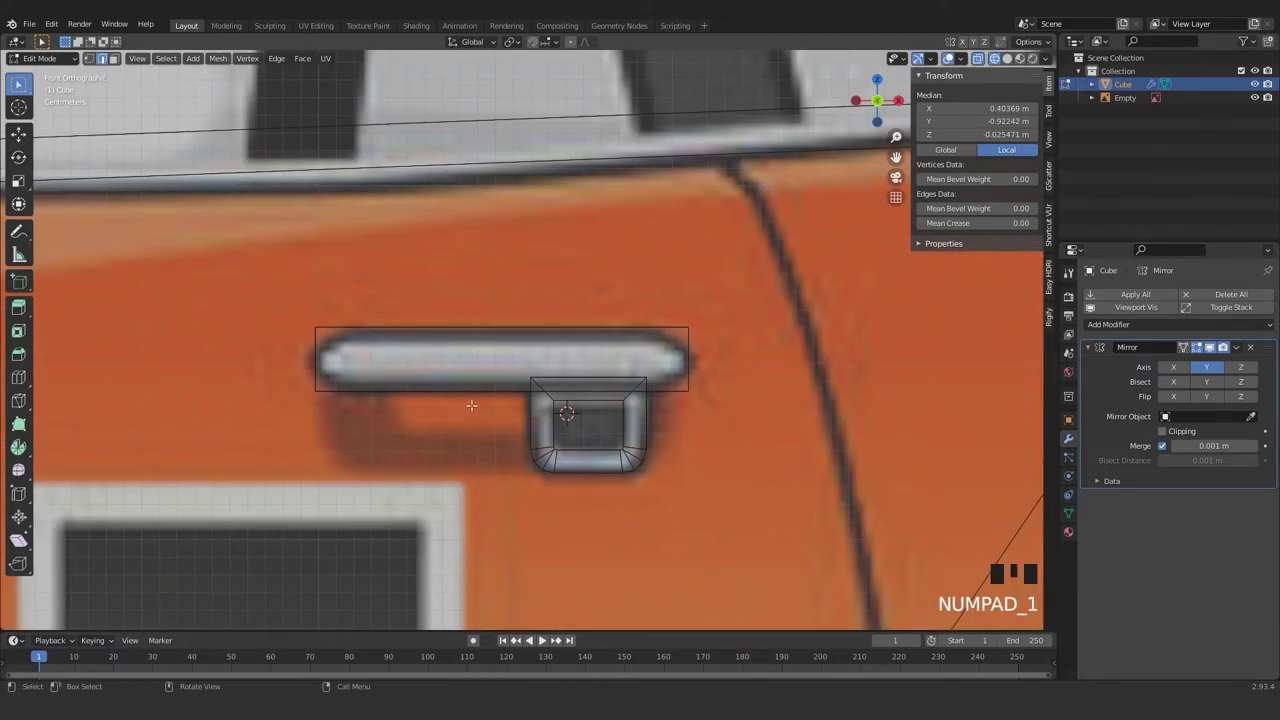
{"action": "key", "text": "ctrl+b"}
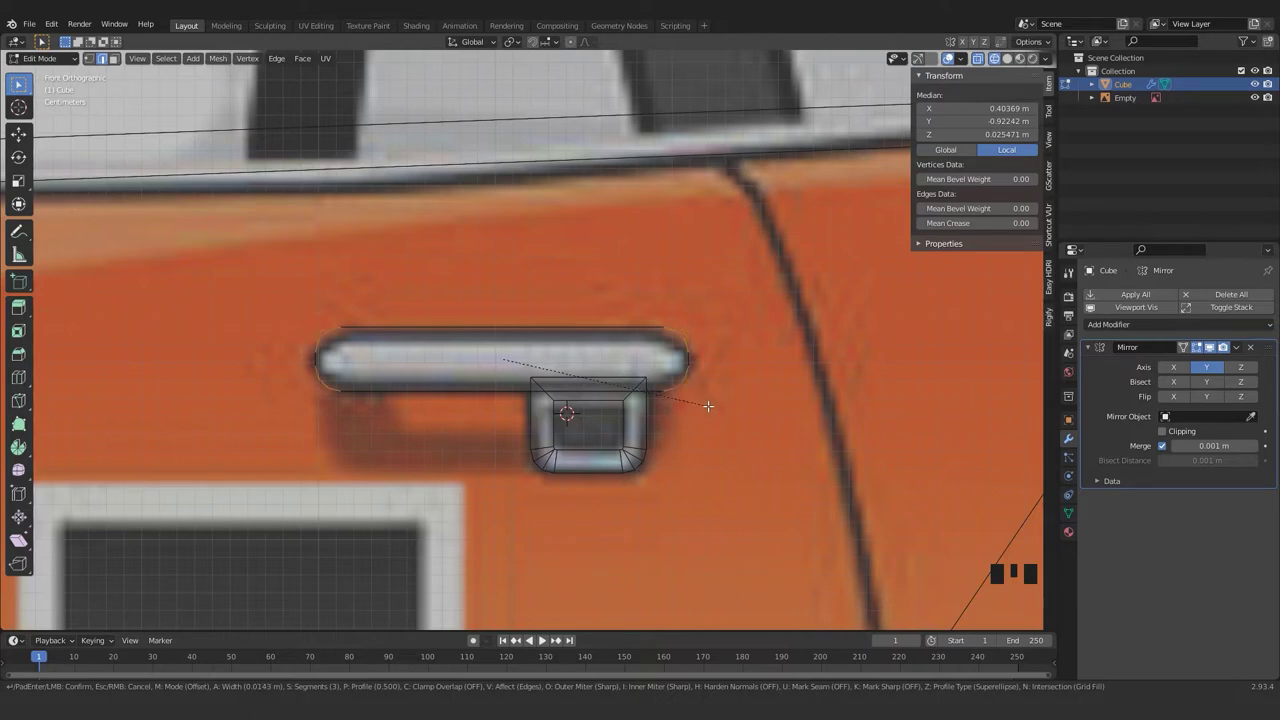
{"action": "left_click", "coordinate": [670, 386]}
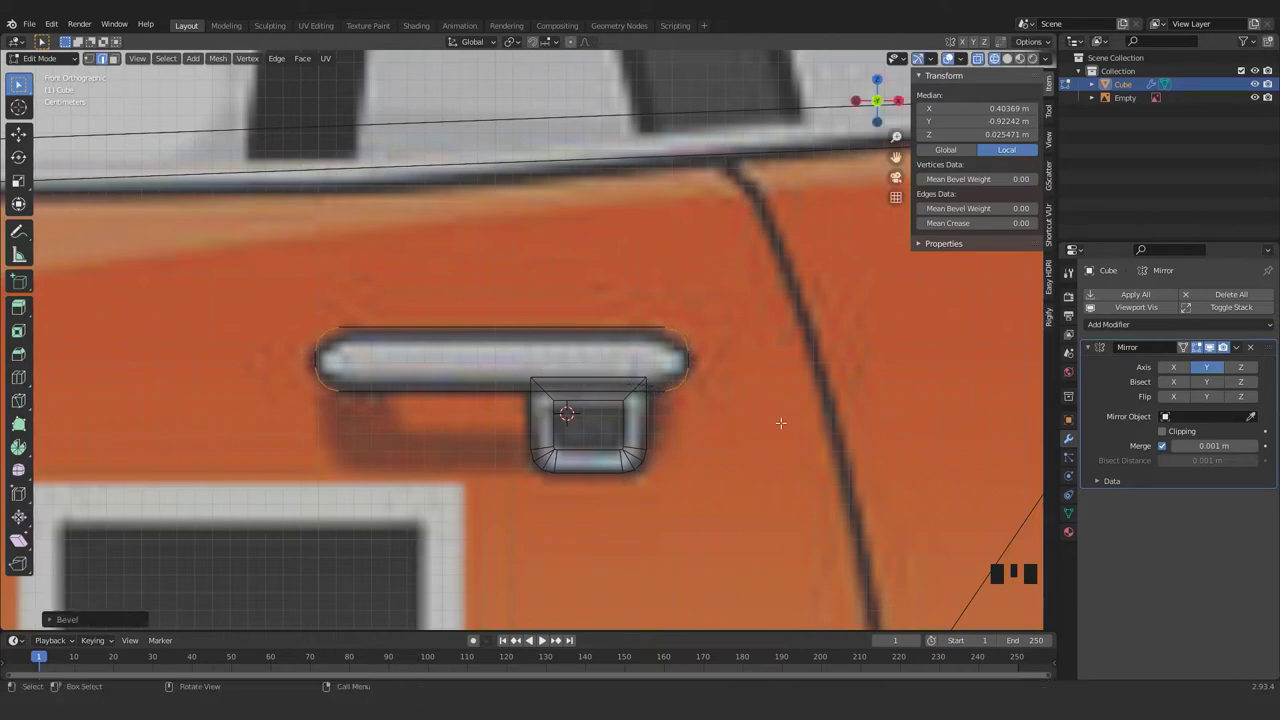
- Scale the bar's rounded ends along Z to about 0.79 to fit the handle's height
{"action": "key", "text": "s"}
{"action": "key", "text": "z"}
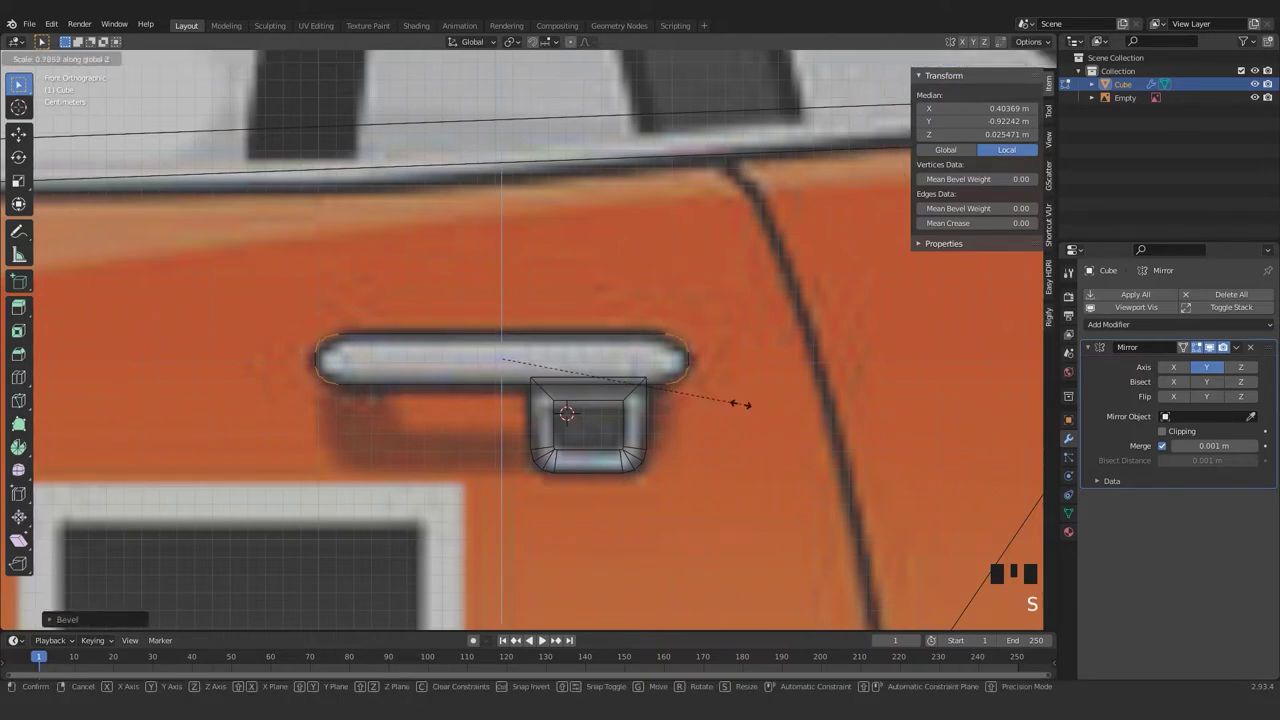
{"action": "left_click", "coordinate": [733, 399]}
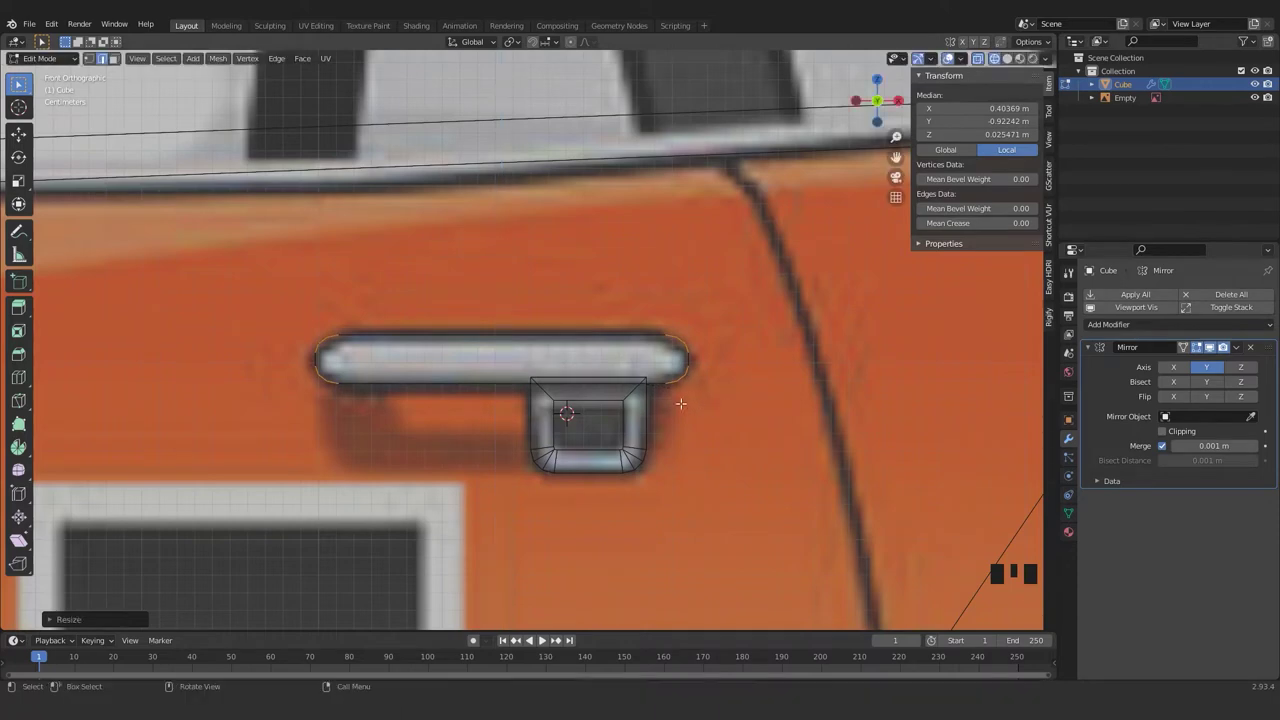
- Select the whole handle bar and move it outward along Y by about 0.022 m
{"action": "middle_click_drag", "start_coordinate": [668, 400], "coordinate": [546, 416]}
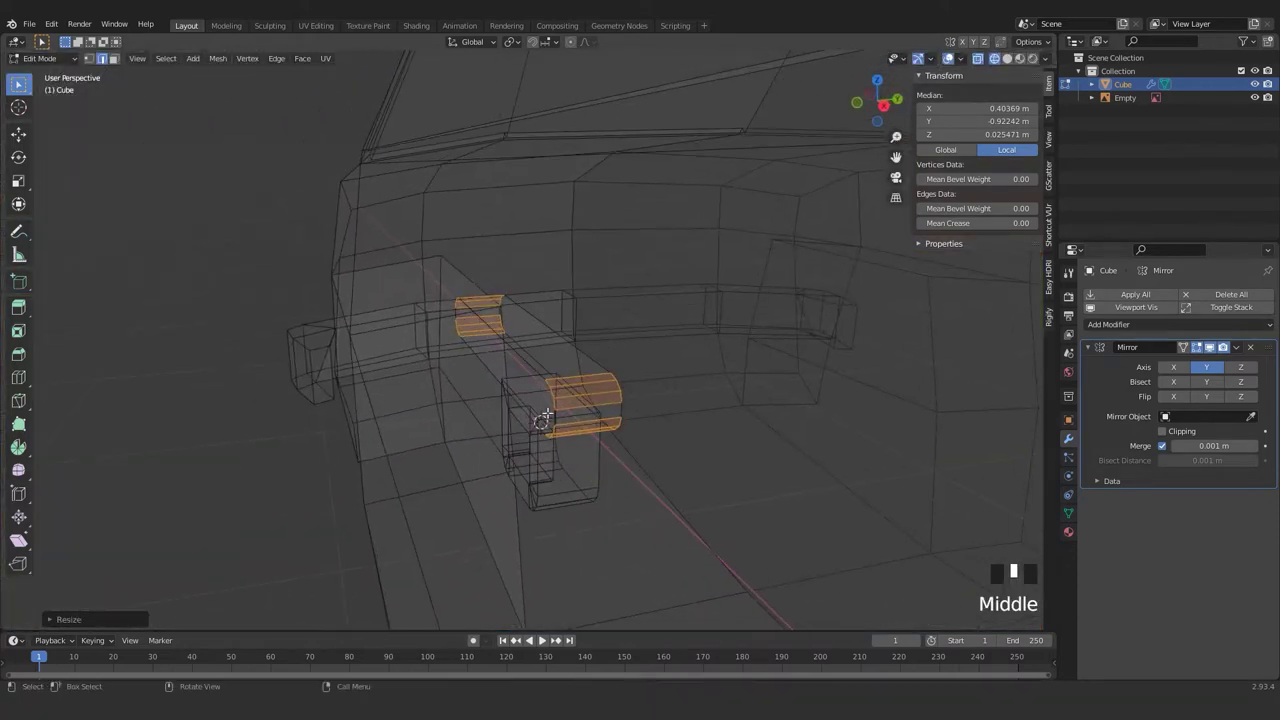
{"action": "key", "text": "l"}
{"action": "left_click", "coordinate": [598, 402]}
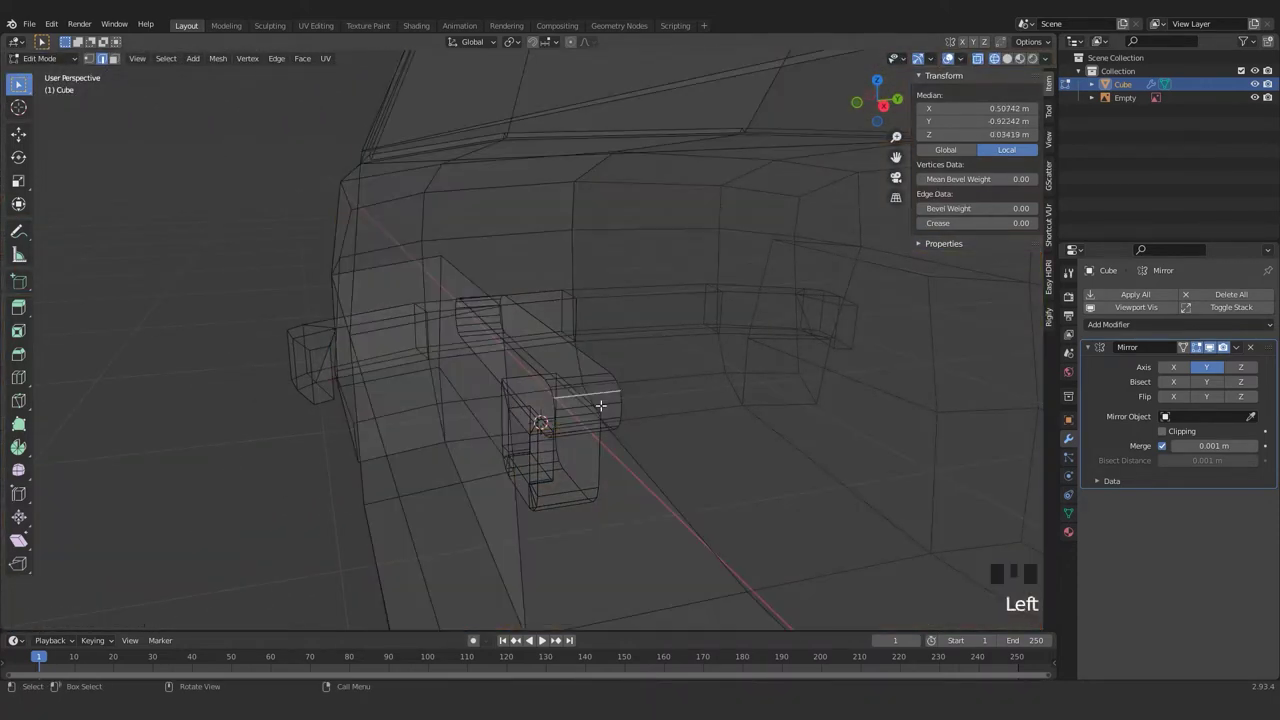
{"action": "key", "text": "l"}
{"action": "key", "text": "g"}
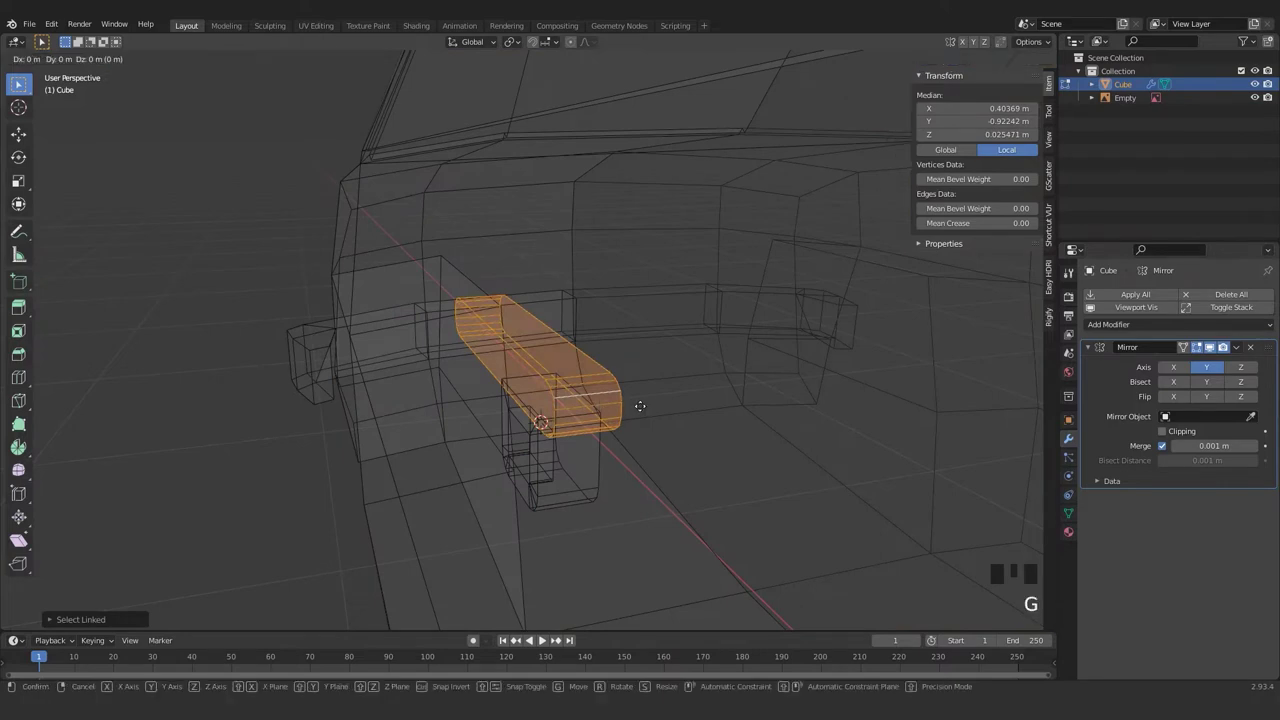
{"action": "key", "text": "y"}
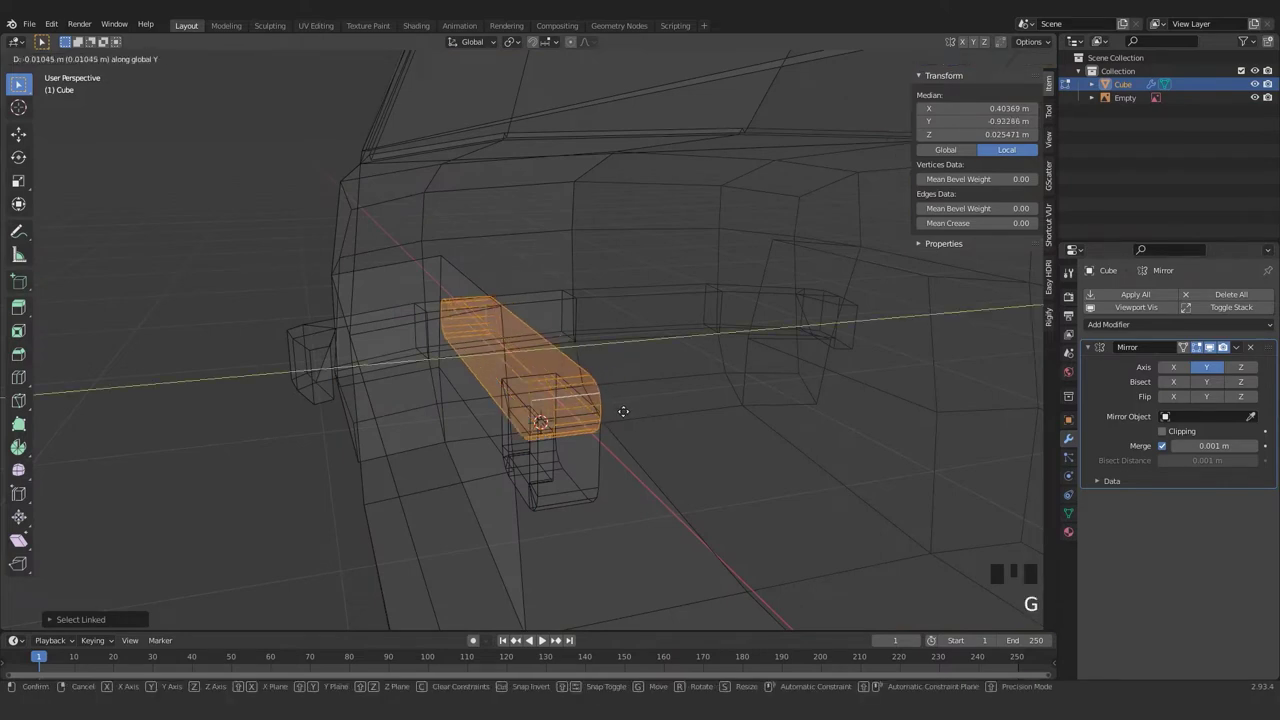
{"action": "left_click", "coordinate": [573, 422]}
- In solid shading, move the handle bar back along Y toward the car body
{"action": "key", "text": "z"}
{"action": "mouse_move", "coordinate": [586, 437]}
{"action": "middle_mouse_down"}
{"action": "mouse_move", "coordinate": [632, 380]}
{"action": "mouse_move", "coordinate": [588, 393]}
{"action": "mouse_move", "coordinate": [563, 437]}
{"action": "mouse_move", "coordinate": [543, 434]}
{"action": "middle_mouse_up"}
{"action": "key", "text": "g"}
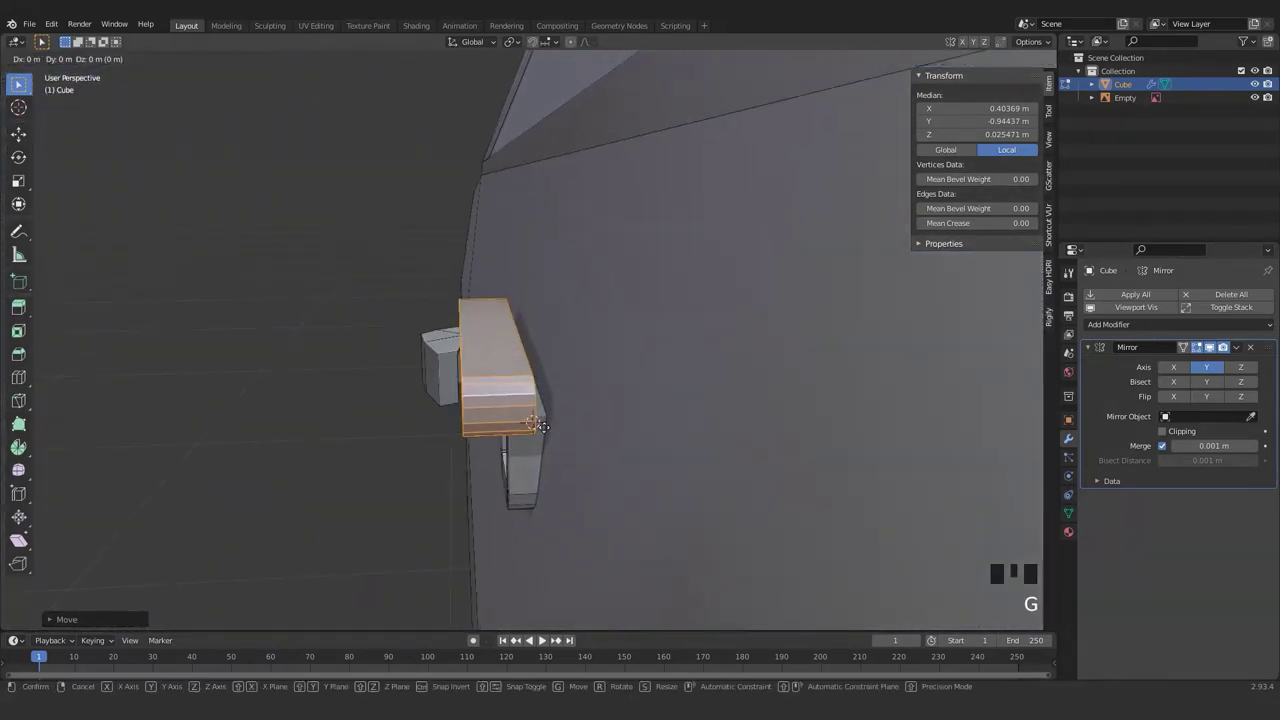
{"action": "key", "text": "y"}
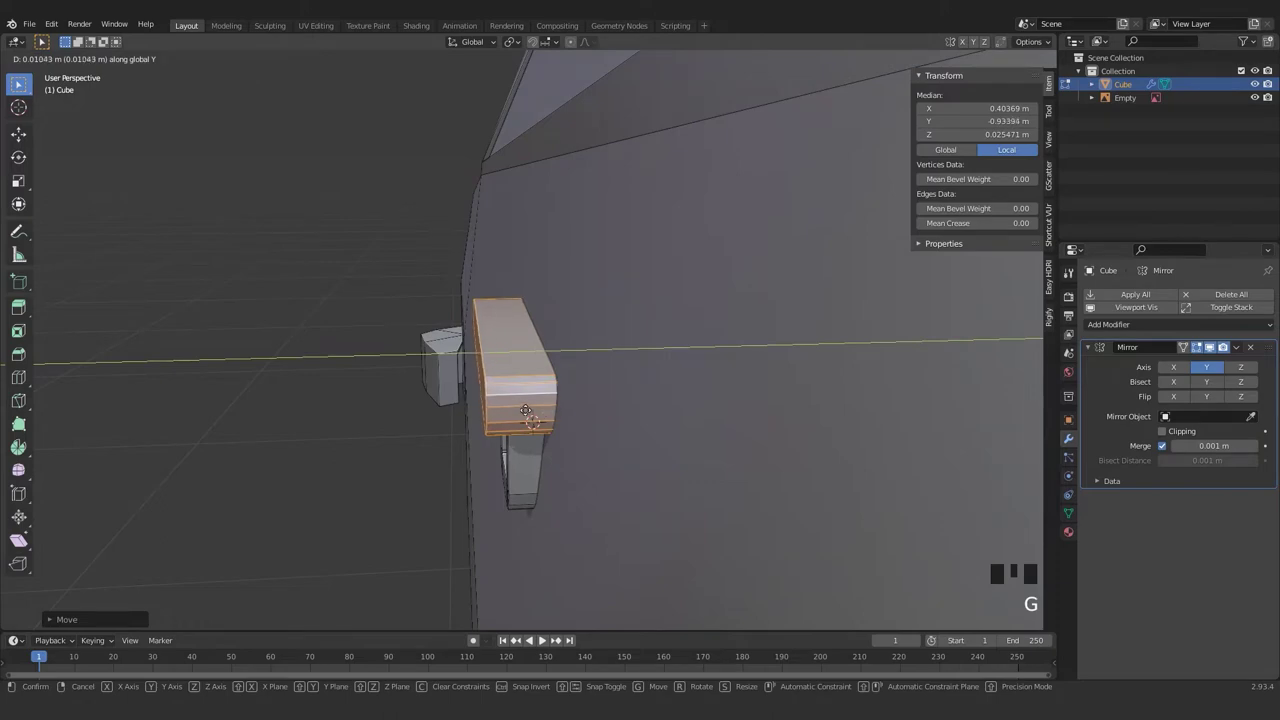
{"action": "left_click", "coordinate": [561, 412]}
- Fine-tune the handle bar's distance from the door along Y while viewing it from the opposite end
{"action": "key", "text": "Tab"}
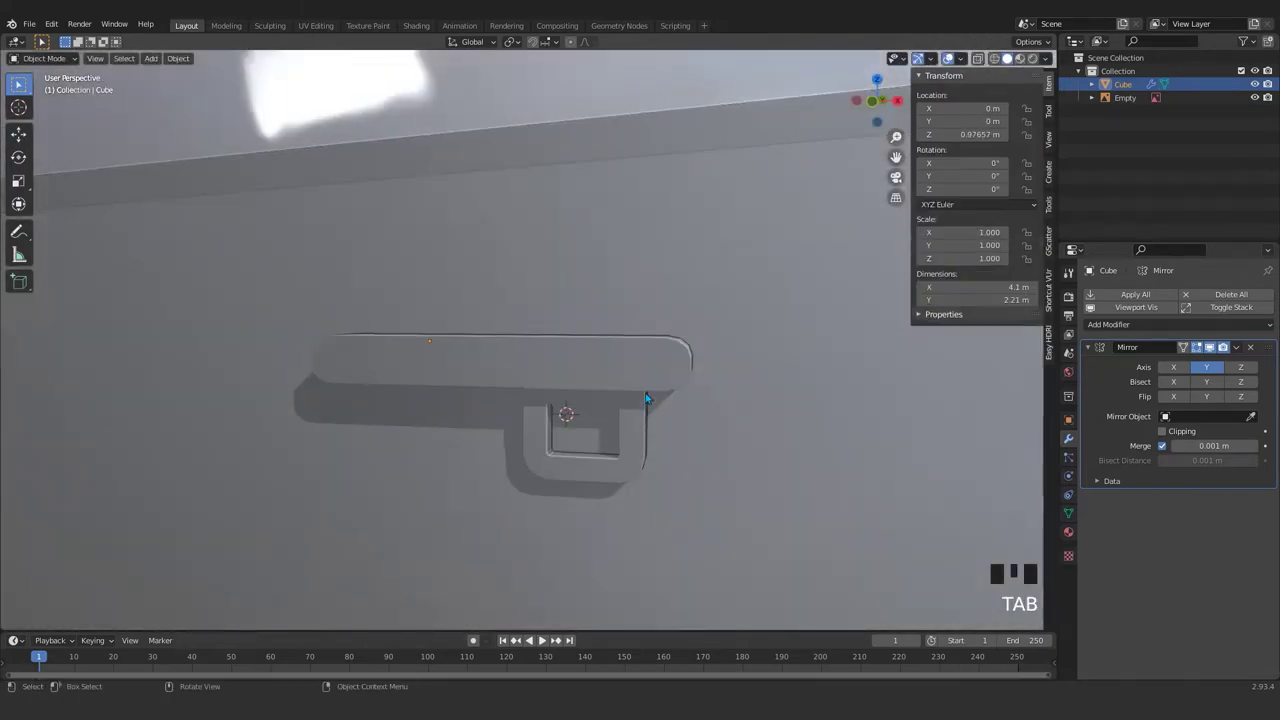
{"action": "middle_click_drag", "start_coordinate": [645, 398], "coordinate": [720, 434]}
{"action": "scroll", "coordinate": [777, 443], "scroll_direction": "up", "scroll_amount": 3}
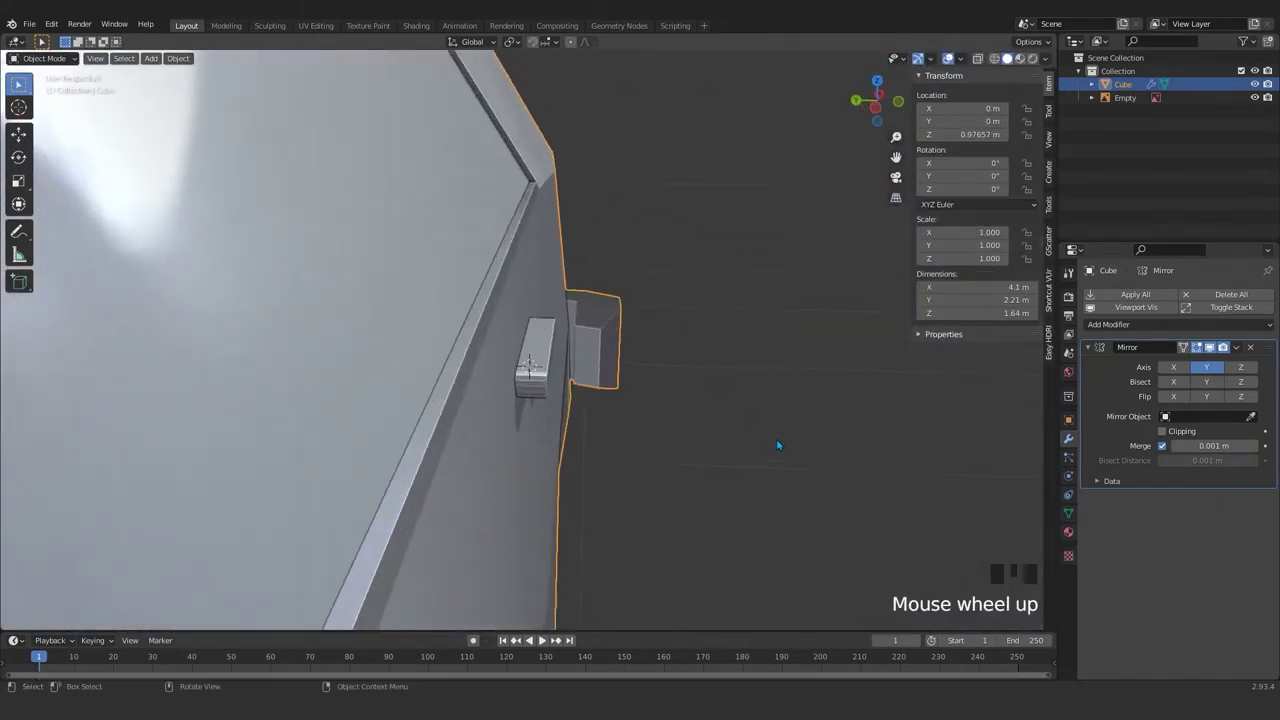
{"action": "key", "text": "Tab"}
{"action": "key", "text": "g"}
{"action": "key", "text": "y"}
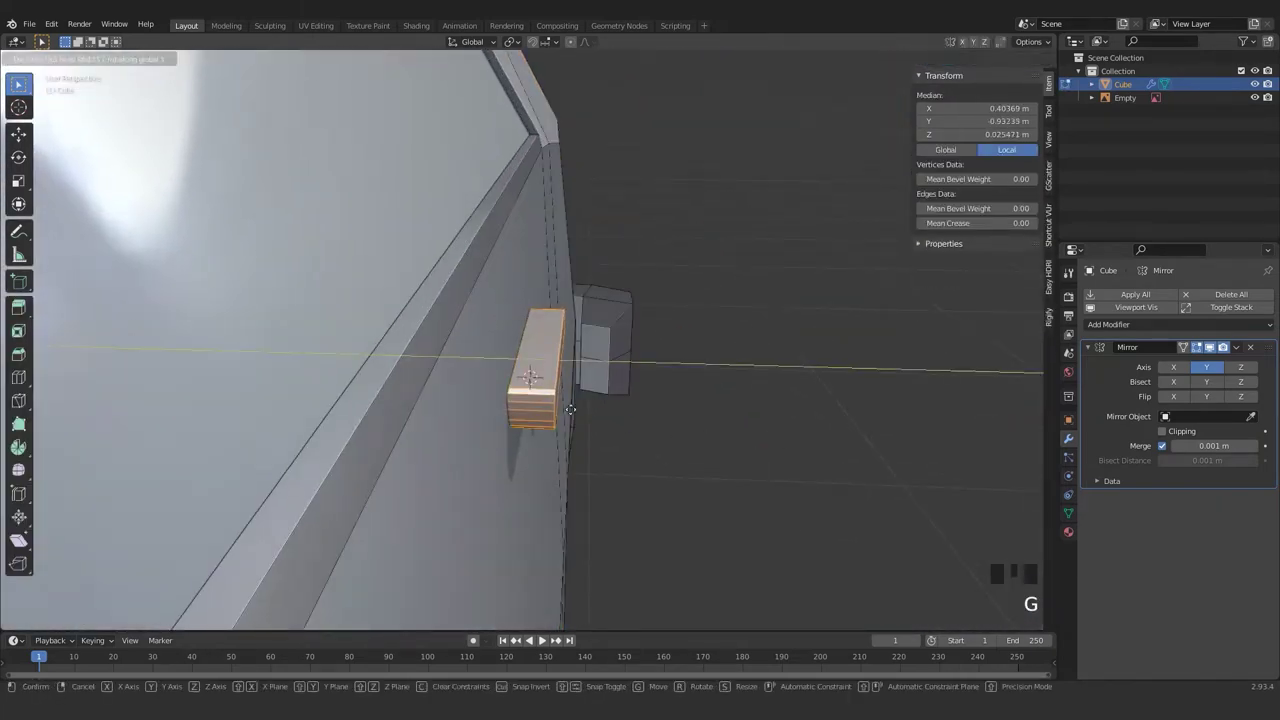
{"action": "left_click", "coordinate": [590, 412]}
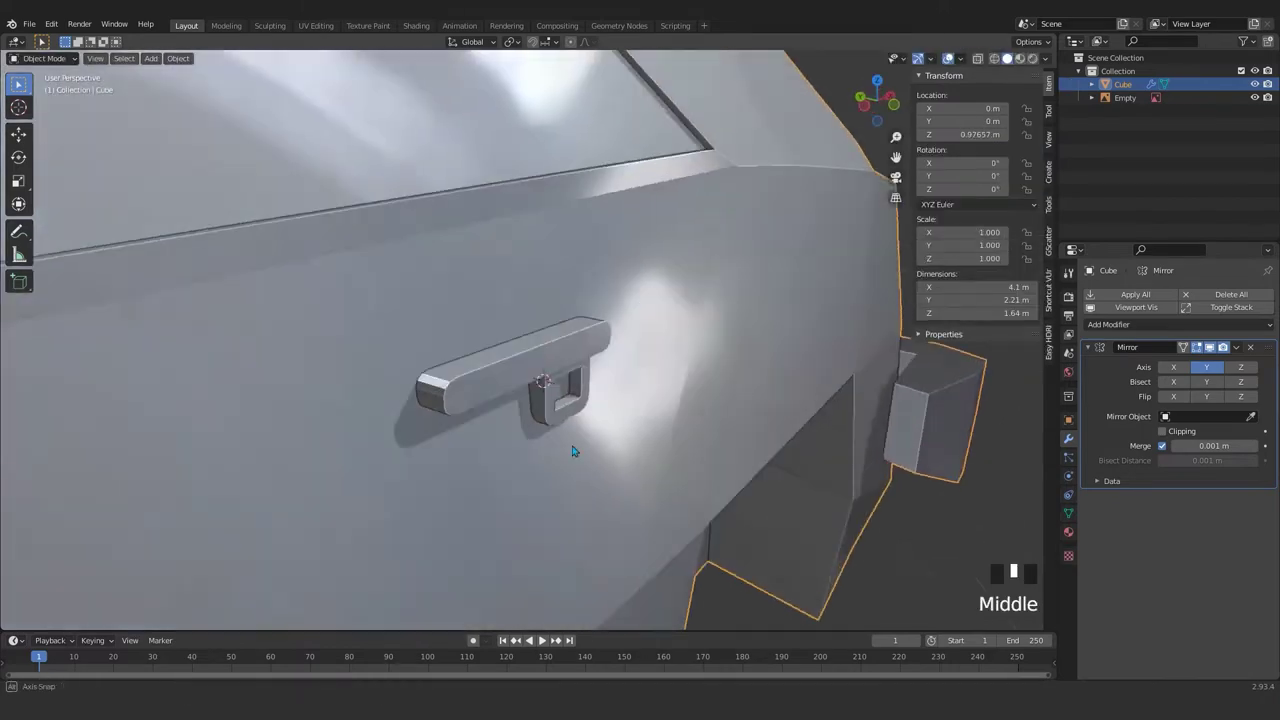
- Examine the finished handle and lock on the solid-shaded car body, both close up and from a distance
{"action": "middle_click_drag", "start_coordinate": [573, 451], "coordinate": [503, 403]}
{"action": "scroll", "coordinate": [535, 413], "scroll_direction": "down", "scroll_amount": 7}
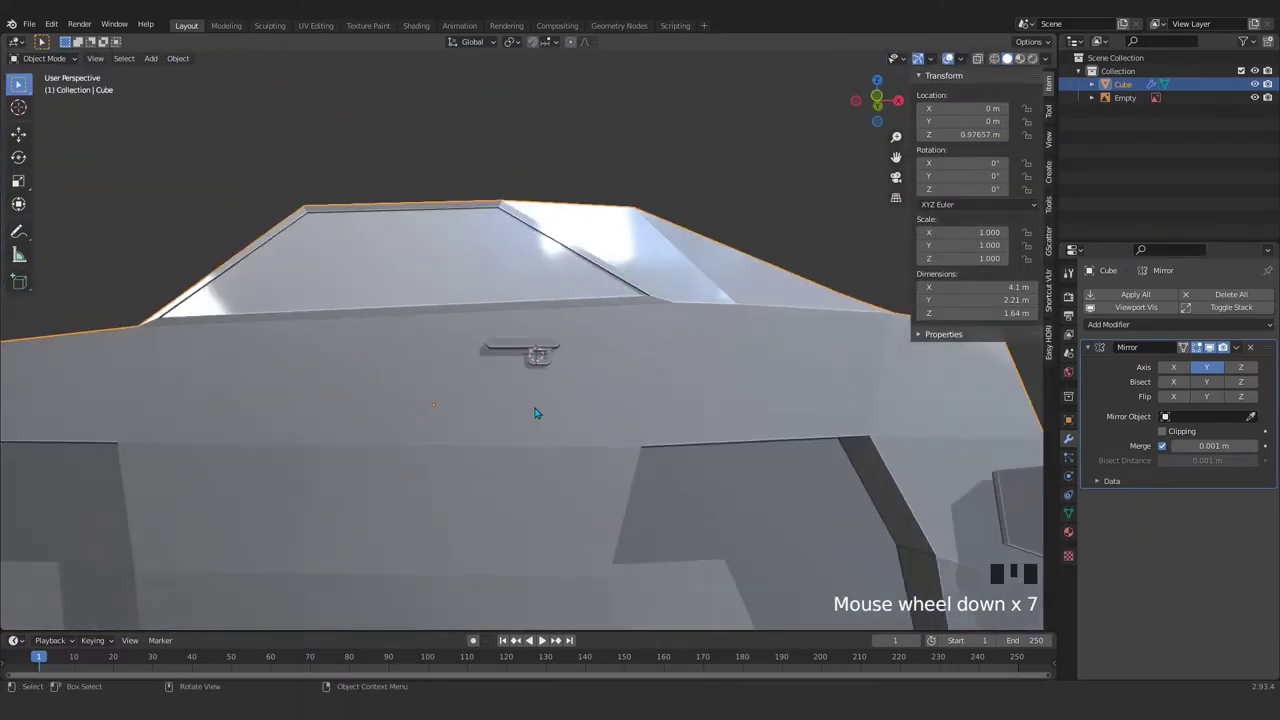
{"action": "scroll", "coordinate": [538, 413], "scroll_direction": "up", "scroll_amount": 13}
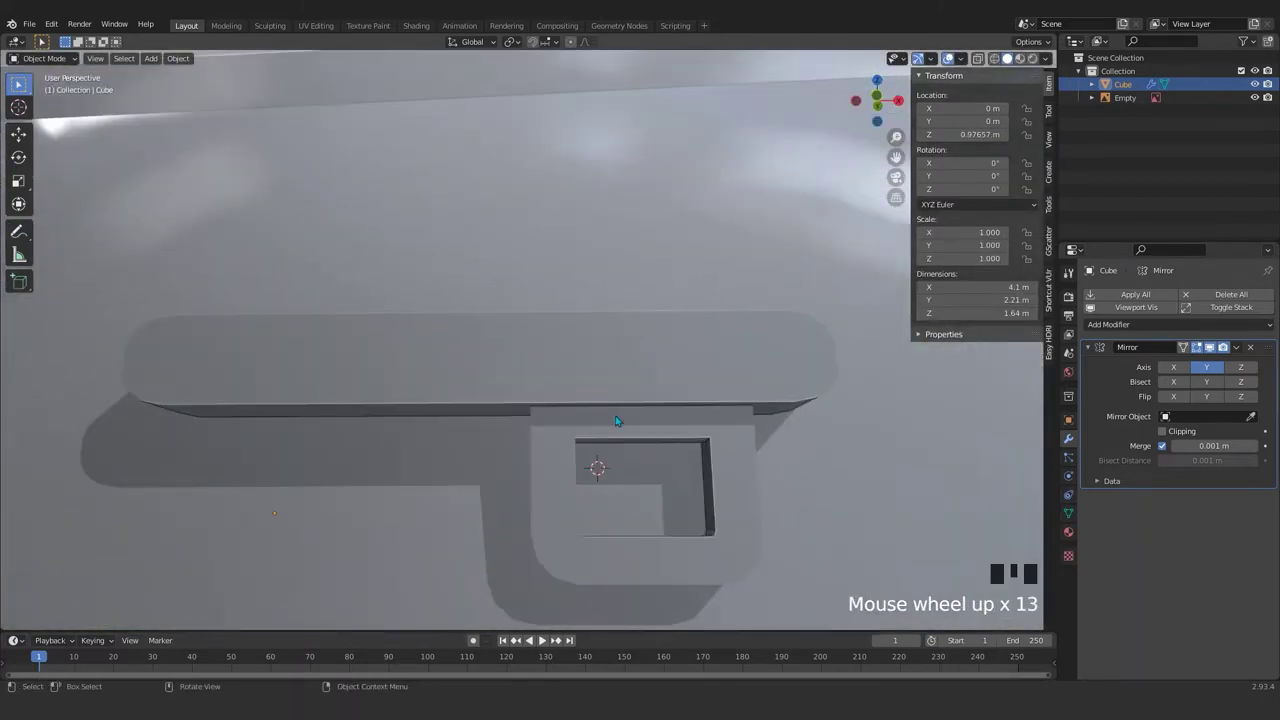
{"action": "scroll", "coordinate": [615, 427], "scroll_direction": "down", "scroll_amount": 5}
{"action": "scroll", "coordinate": [615, 427], "scroll_direction": "down", "scroll_amount": 9}
{"action": "scroll", "coordinate": [612, 410], "scroll_direction": "up", "scroll_amount": 5}
{"action": "scroll", "coordinate": [608, 394], "scroll_direction": "down", "scroll_amount": 5}
{"action": "middle_click_drag", "start_coordinate": [608, 394], "coordinate": [557, 411]}
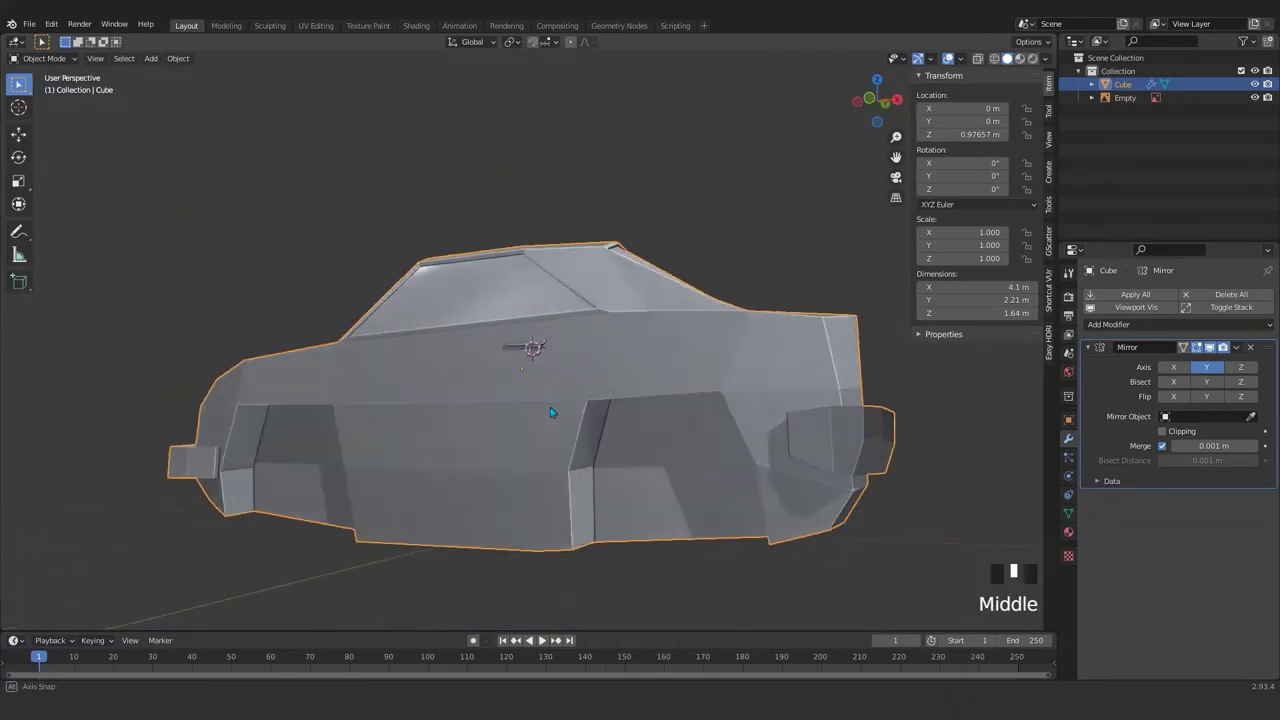
{"action": "scroll", "coordinate": [605, 472], "scroll_direction": "up", "scroll_amount": 3}
{"action": "scroll", "coordinate": [604, 458], "scroll_direction": "up", "scroll_amount": 3}
- Compare the handle and lock with the side-view reference image in wireframe, in front view and at an angle
{"action": "key", "text": "KP_1"}
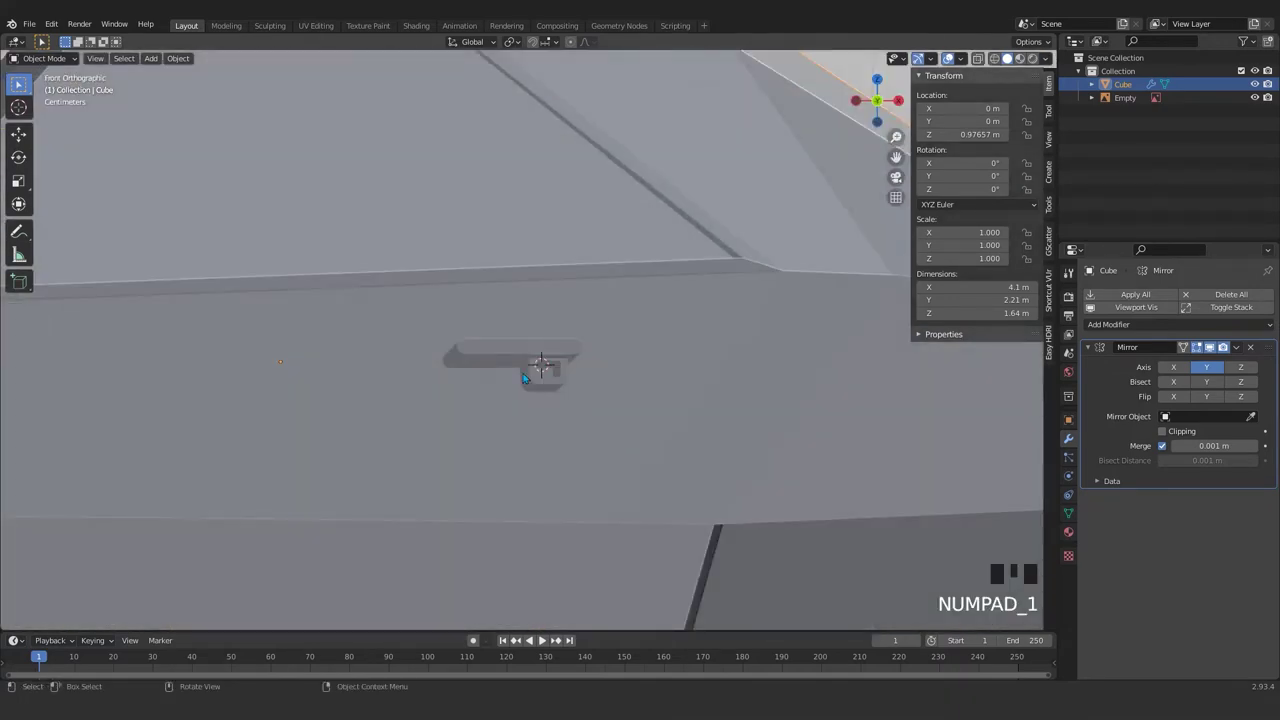
{"action": "key", "text": "z"}
{"action": "scroll", "coordinate": [586, 364], "scroll_direction": "up", "scroll_amount": 4}
{"action": "scroll", "coordinate": [587, 371], "scroll_direction": "down", "scroll_amount": 2}
{"action": "scroll", "coordinate": [590, 374], "scroll_direction": "down", "scroll_amount": 5}
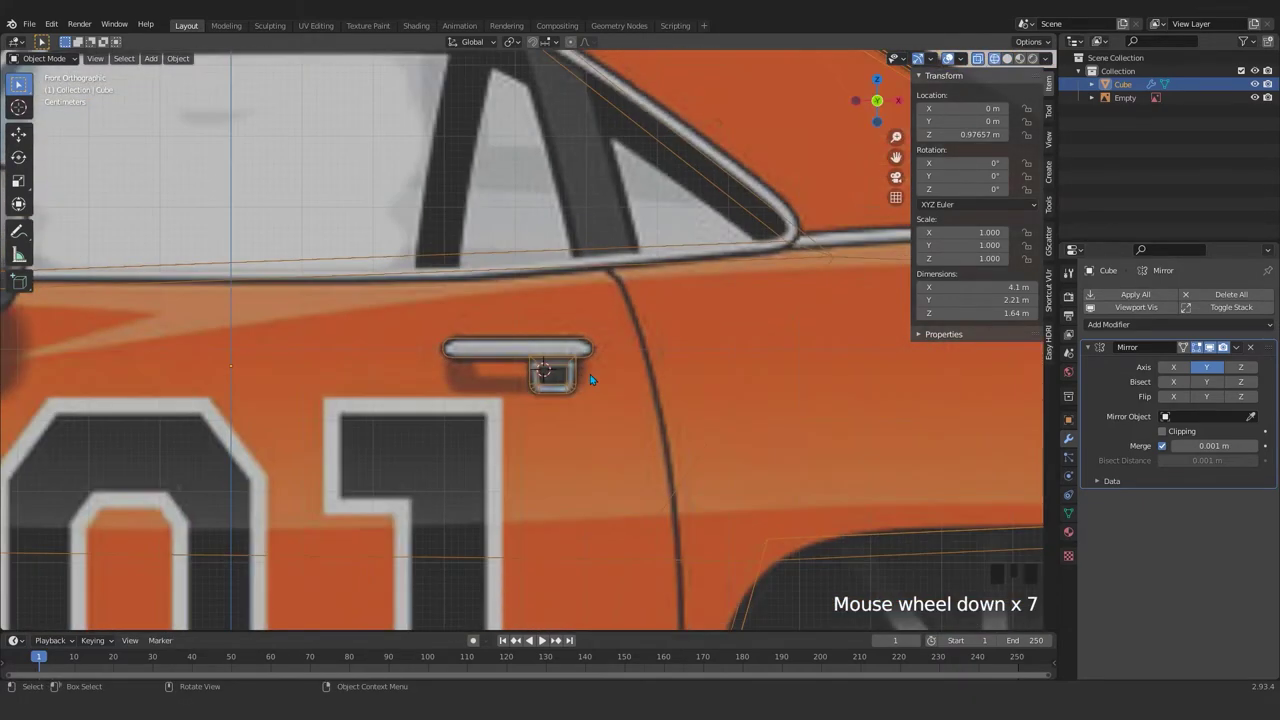
{"action": "middle_click_drag", "start_coordinate": [599, 402], "coordinate": [510, 418]}
{"action": "scroll", "coordinate": [510, 418], "scroll_direction": "up", "scroll_amount": 4}
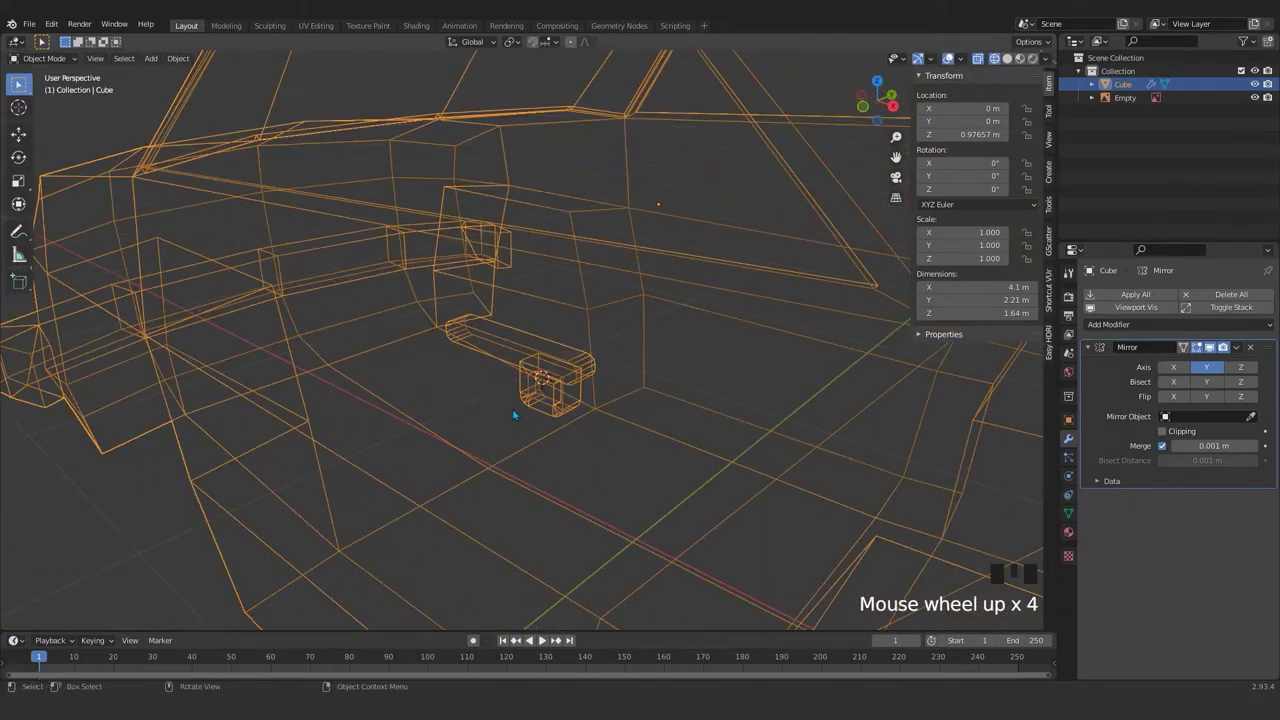
{"action": "key", "text": "KP_1"}
{"action": "scroll", "coordinate": [722, 519], "scroll_direction": "up", "scroll_amount": 4}
{"action": "scroll", "coordinate": [640, 465], "scroll_direction": "down", "scroll_amount": 6}
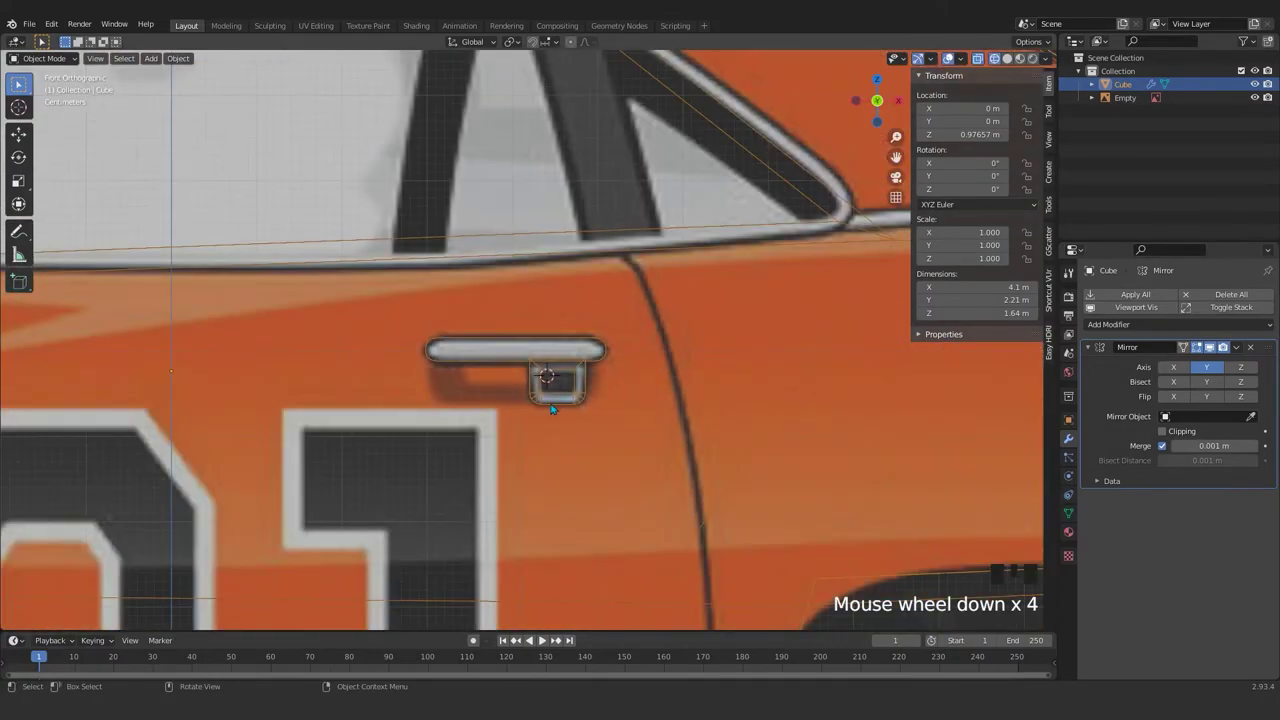
- In top view, move the handle bar outward along Y by about 0.022 m, away from the door
{"action": "scroll", "coordinate": [551, 409], "scroll_direction": "up", "scroll_amount": 1}
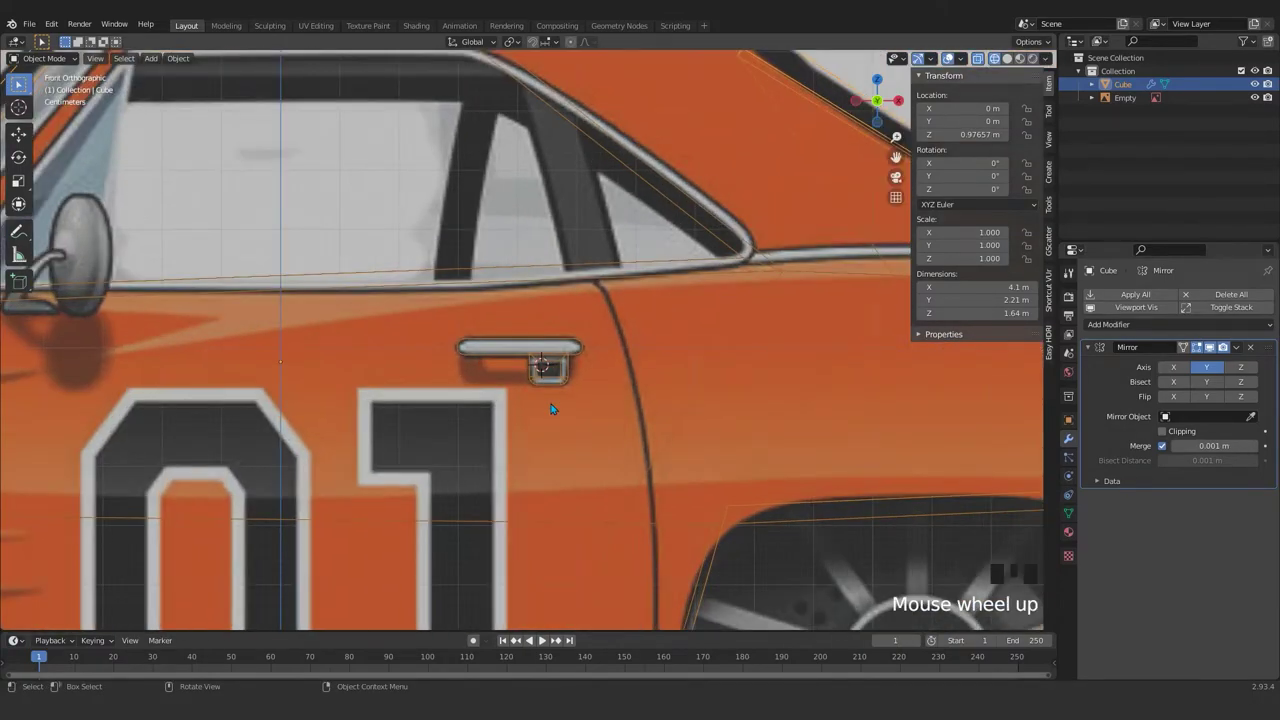
{"action": "middle_click_drag", "start_coordinate": [551, 334], "coordinate": [551, 429]}
{"action": "scroll", "coordinate": [555, 430], "scroll_direction": "up", "scroll_amount": 3}
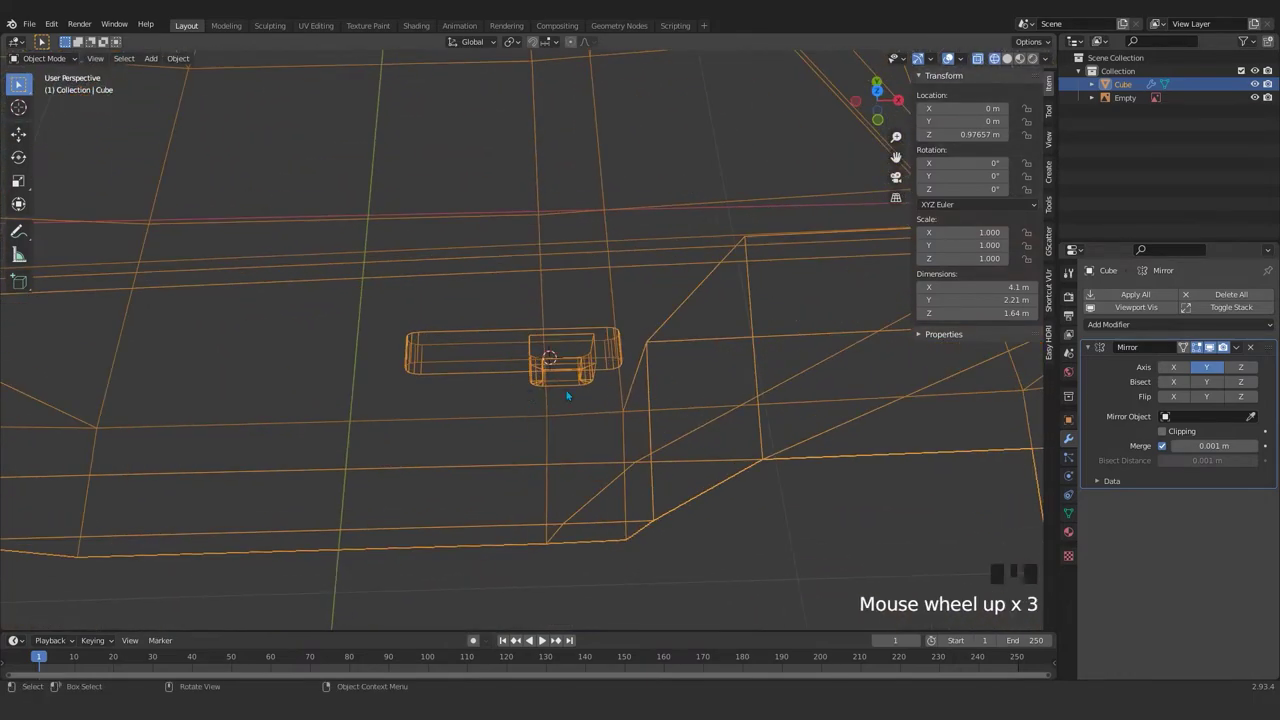
{"action": "key", "text": "z"}
{"action": "middle_click_drag", "start_coordinate": [574, 334], "coordinate": [520, 386]}
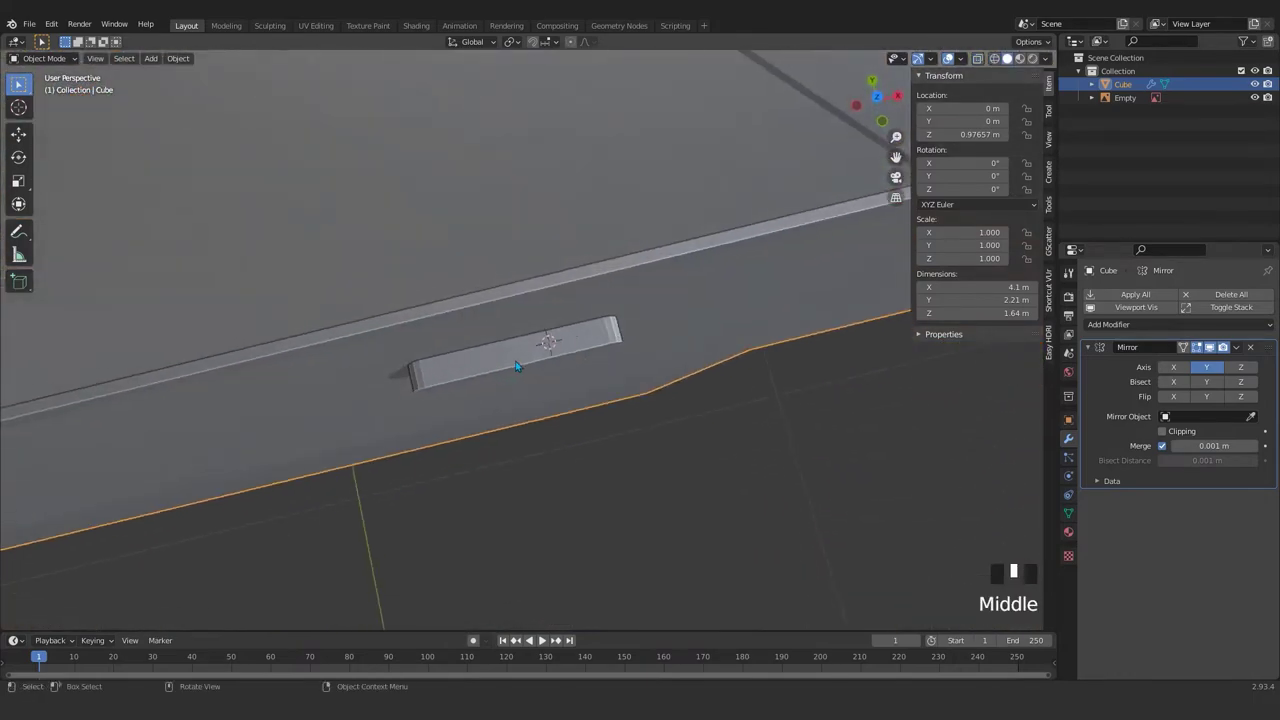
{"action": "key", "text": "Tab"}
{"action": "key", "text": "KP_7"}
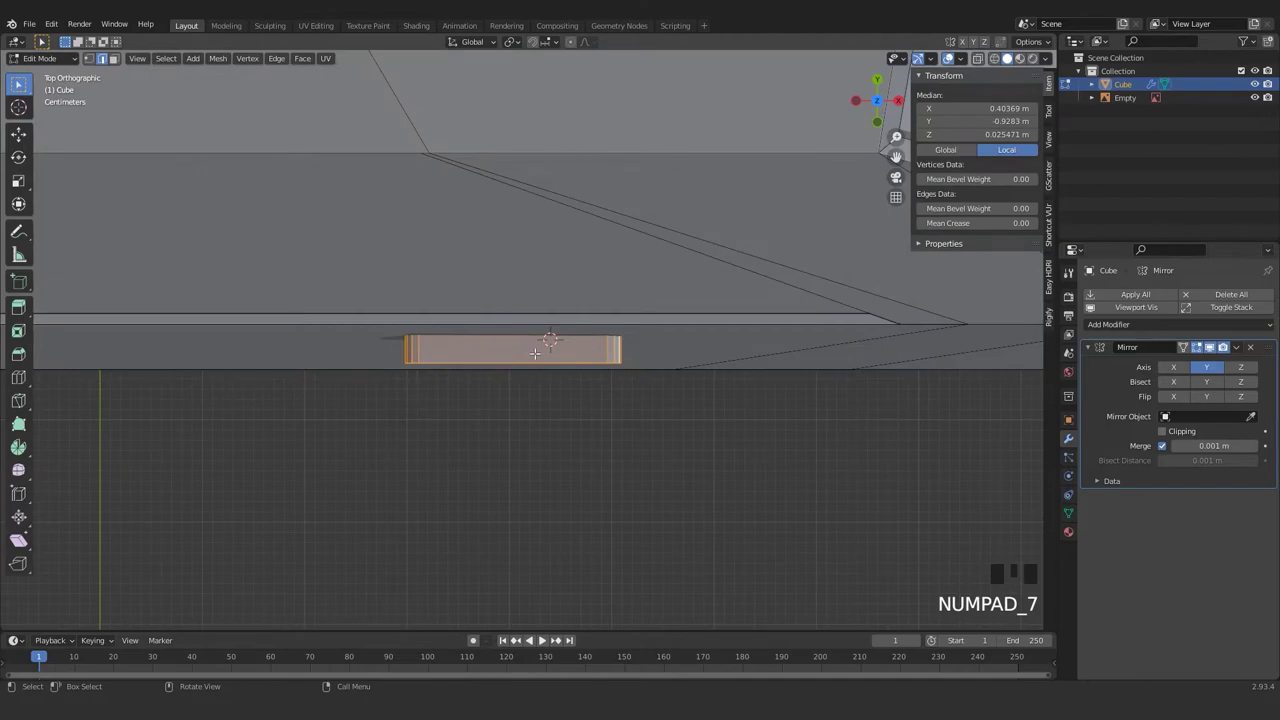
{"action": "key", "text": "g"}
{"action": "key", "text": "y"}
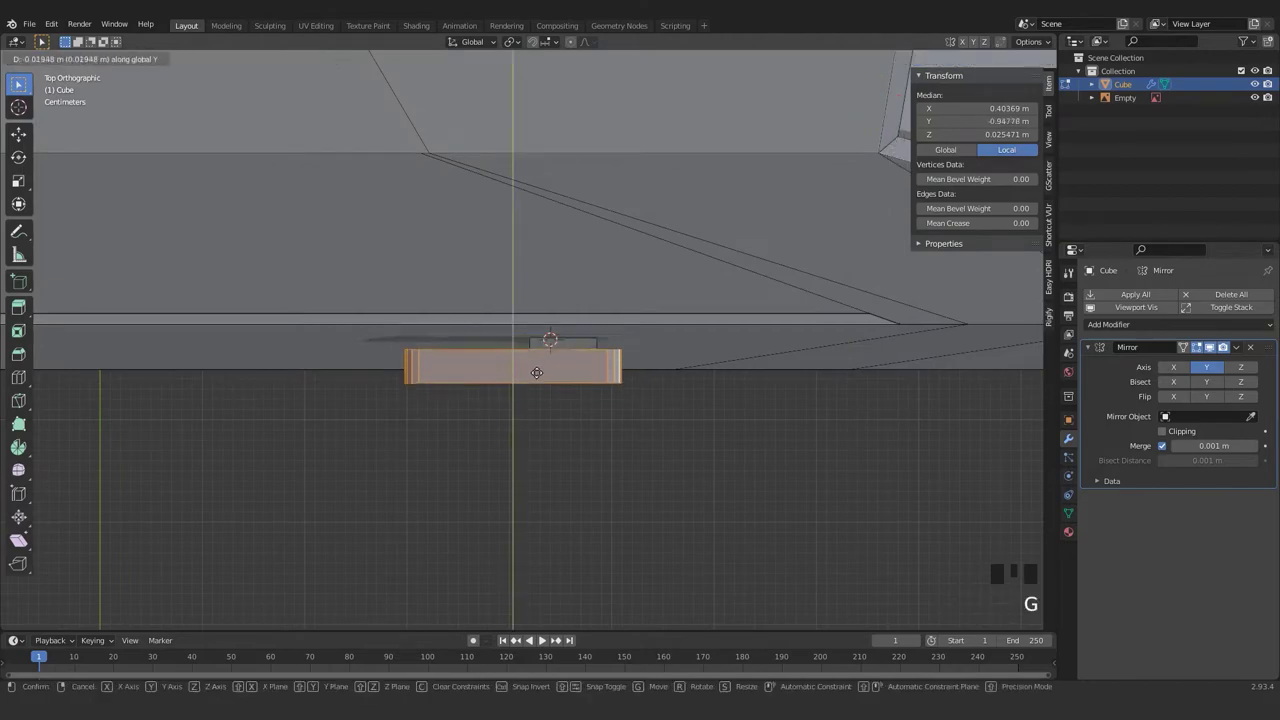
{"action": "left_click", "coordinate": [536, 397]}
{"action": "middle_click_drag", "start_coordinate": [537, 397], "coordinate": [522, 241]}
- Place the 3D cursor inside the handle bar's end above the lock in front view and add a mesh circle there
{"action": "key", "text": "KP_1"}
{"action": "scroll", "coordinate": [565, 352], "scroll_direction": "up", "scroll_amount": 4}
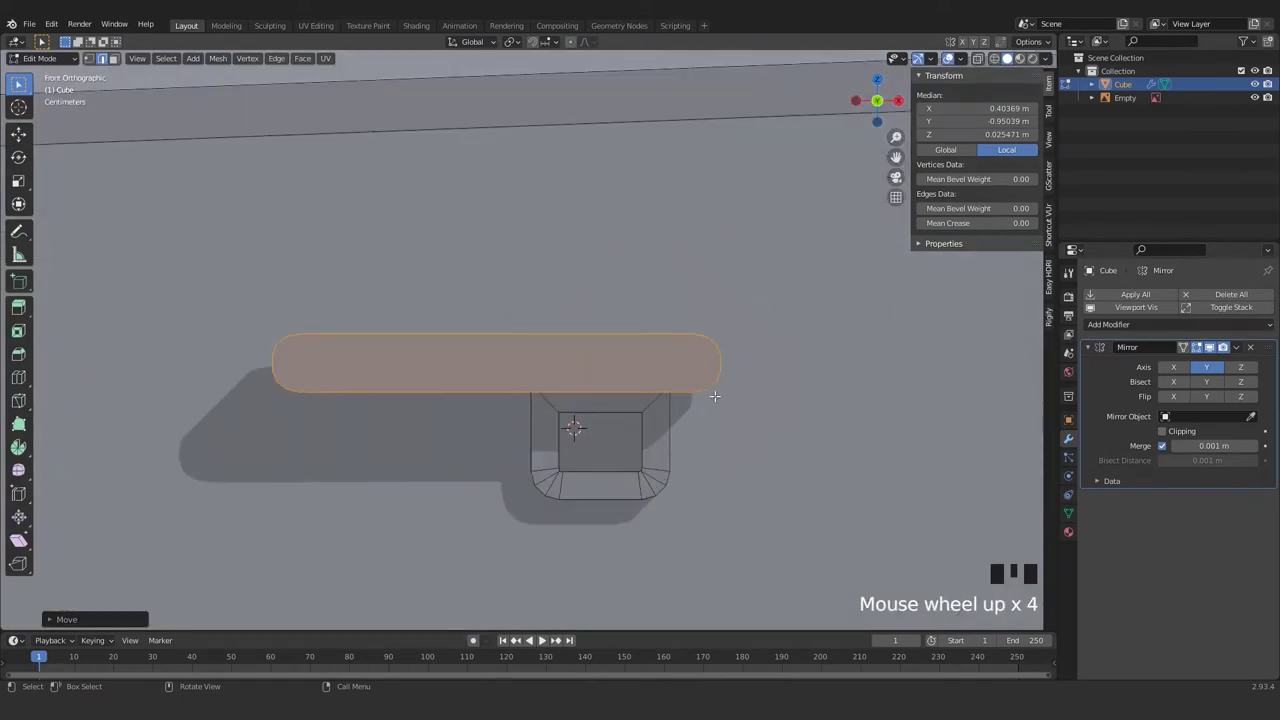
{"action": "scroll", "coordinate": [702, 376], "scroll_direction": "down", "scroll_amount": 2}
{"action": "middle_click_drag", "start_coordinate": [698, 374], "coordinate": [680, 376]}
{"action": "key", "text": "KP_1"}
{"action": "scroll", "coordinate": [678, 372], "scroll_direction": "up", "scroll_amount": 1}
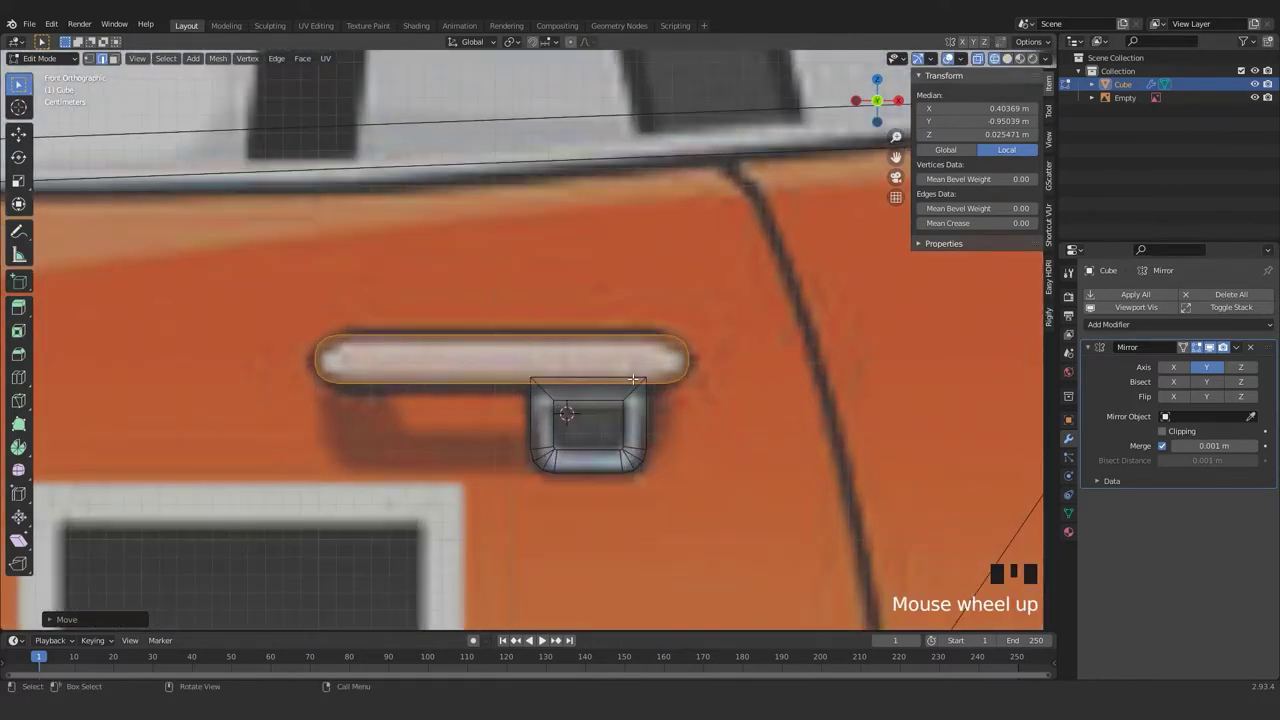
{"action": "right_click", "coordinate": [659, 358], "text": "shift"}
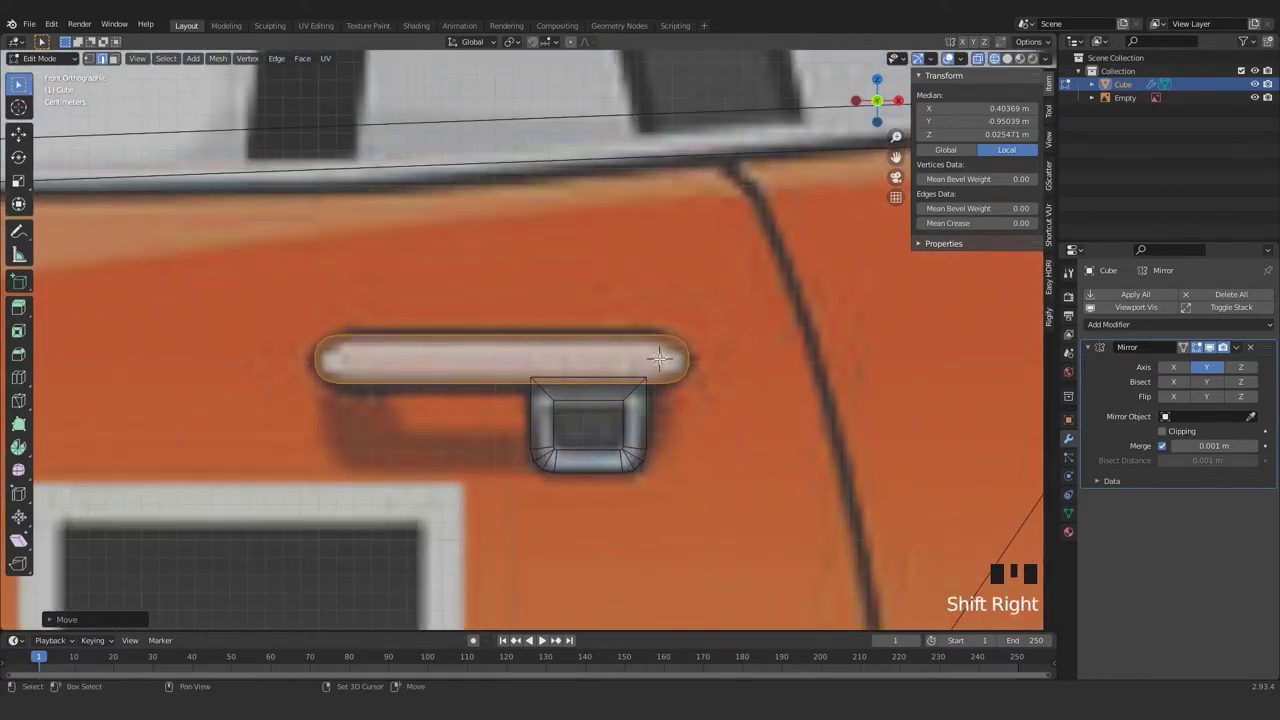
{"action": "key", "text": "shift+a"}
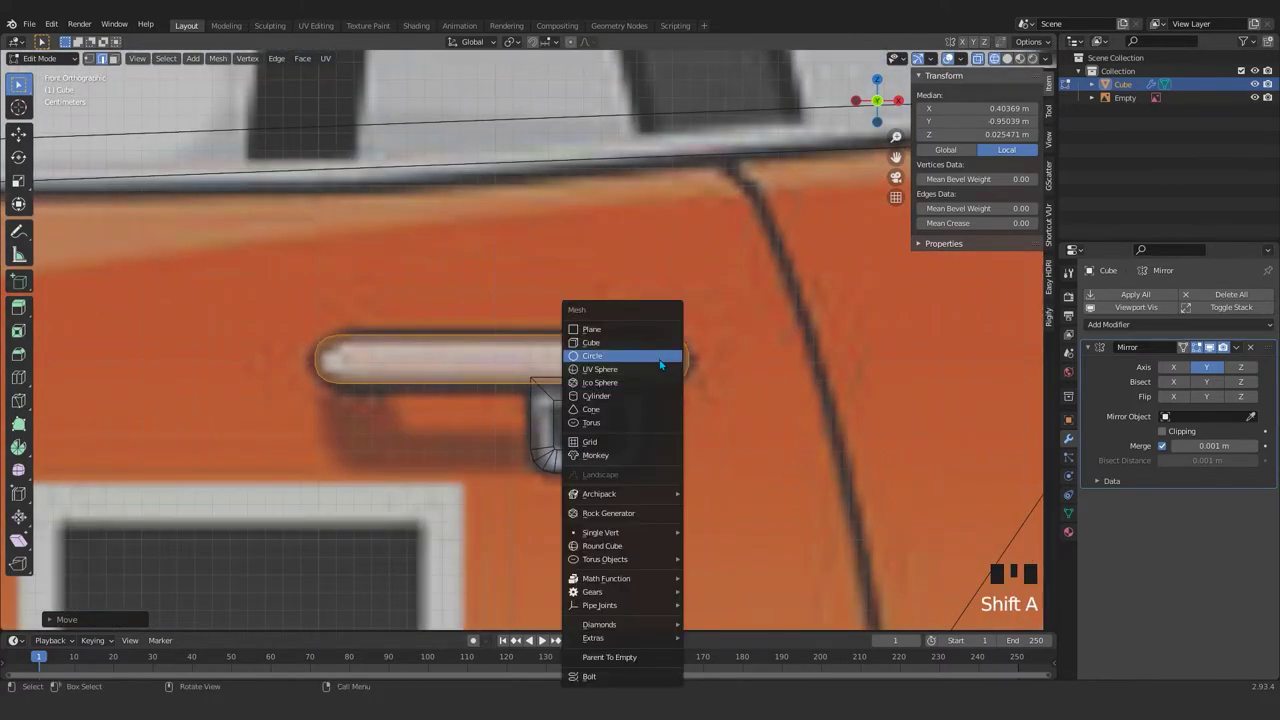
{"action": "left_click", "coordinate": [601, 357]}
{"action": "key", "text": "s"}
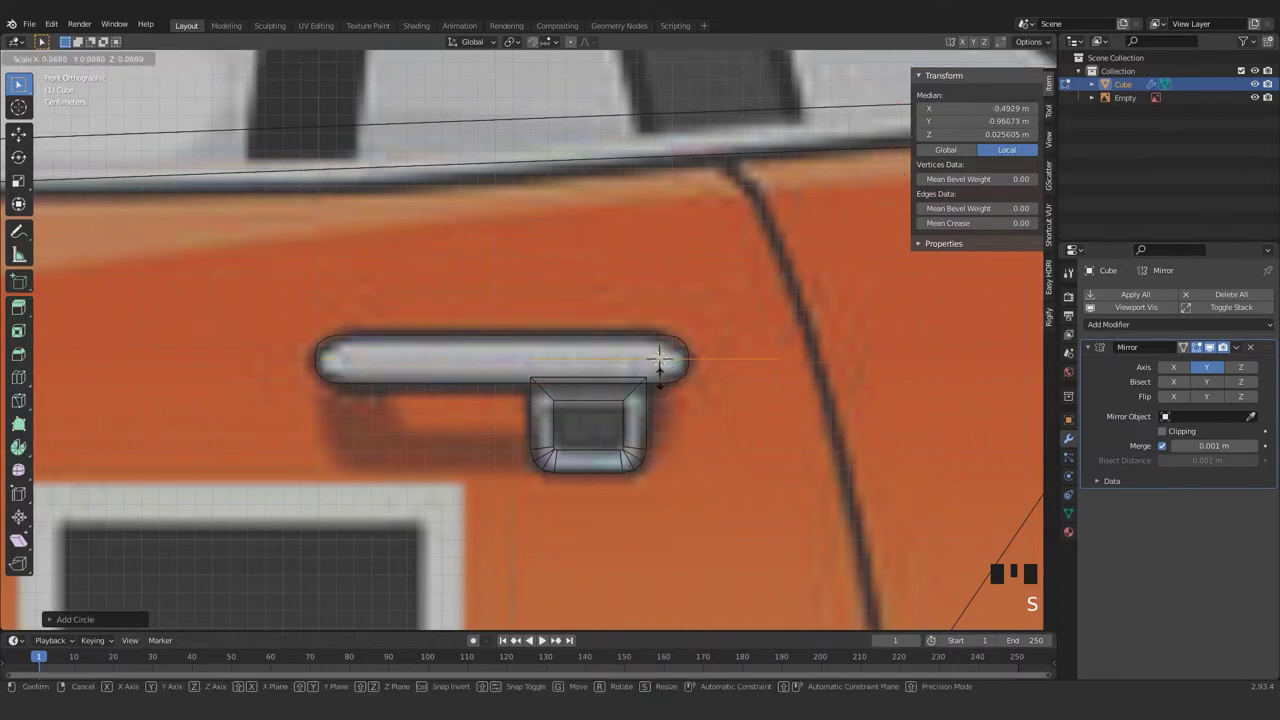
{"action": "left_click", "coordinate": [659, 358]}
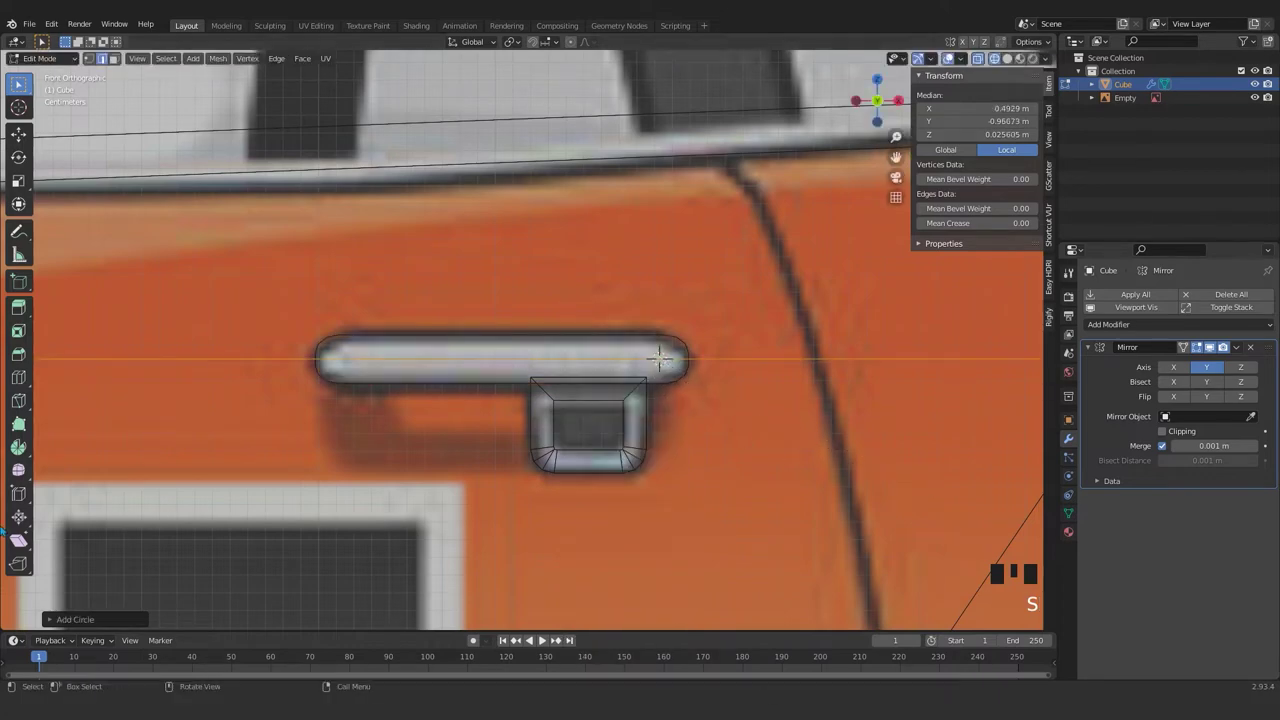
- Align the new circle to the view and reduce it to 18 vertices
{"action": "left_click", "coordinate": [87, 620]}
{"action": "left_click", "coordinate": [140, 533]}
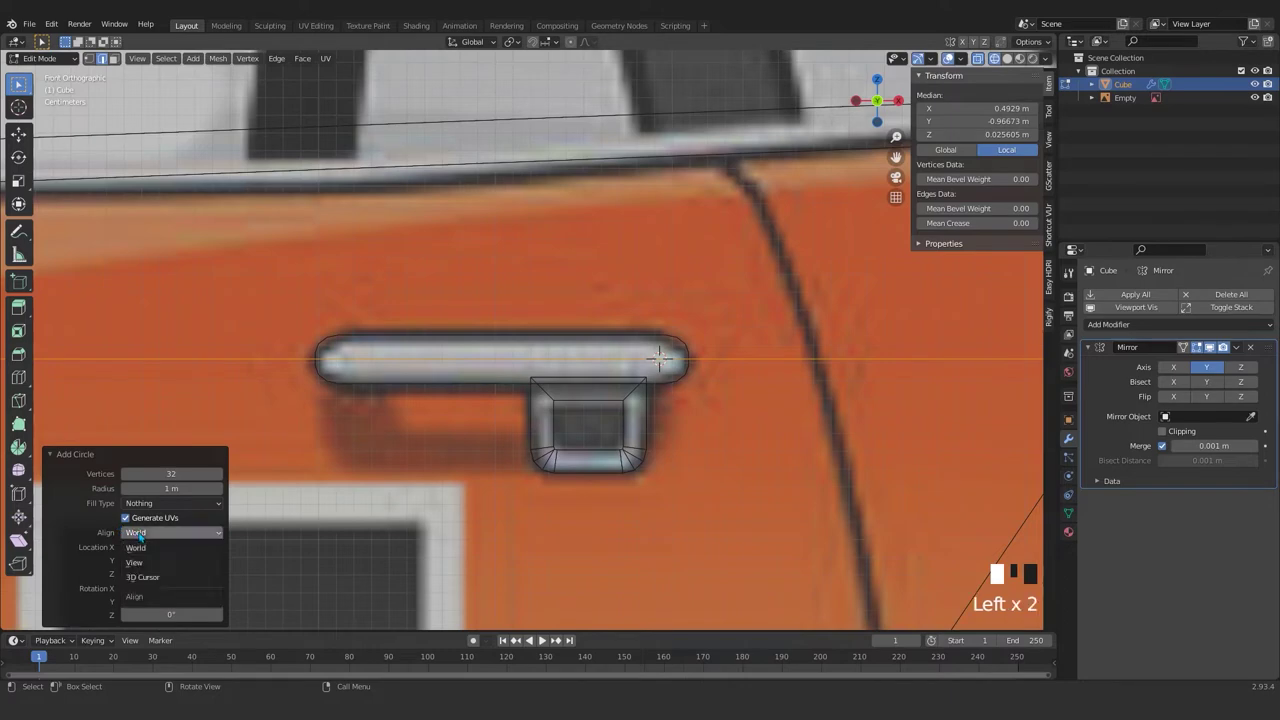
{"action": "left_click", "coordinate": [150, 562]}
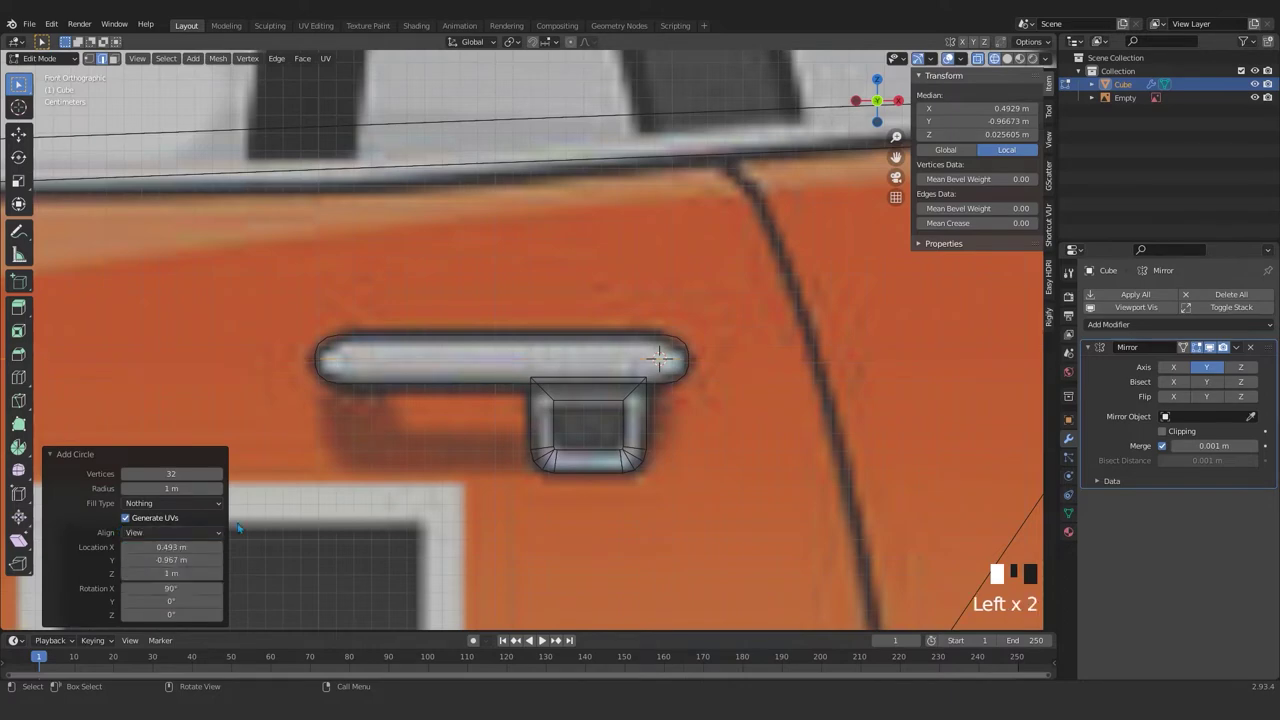
{"action": "key", "text": "s"}
{"action": "left_click", "coordinate": [641, 352]}
- Scale the circle down by 0.138 and again by 0.058 so it fits inside the handle bar's rounded end
{"action": "key", "text": "s"}
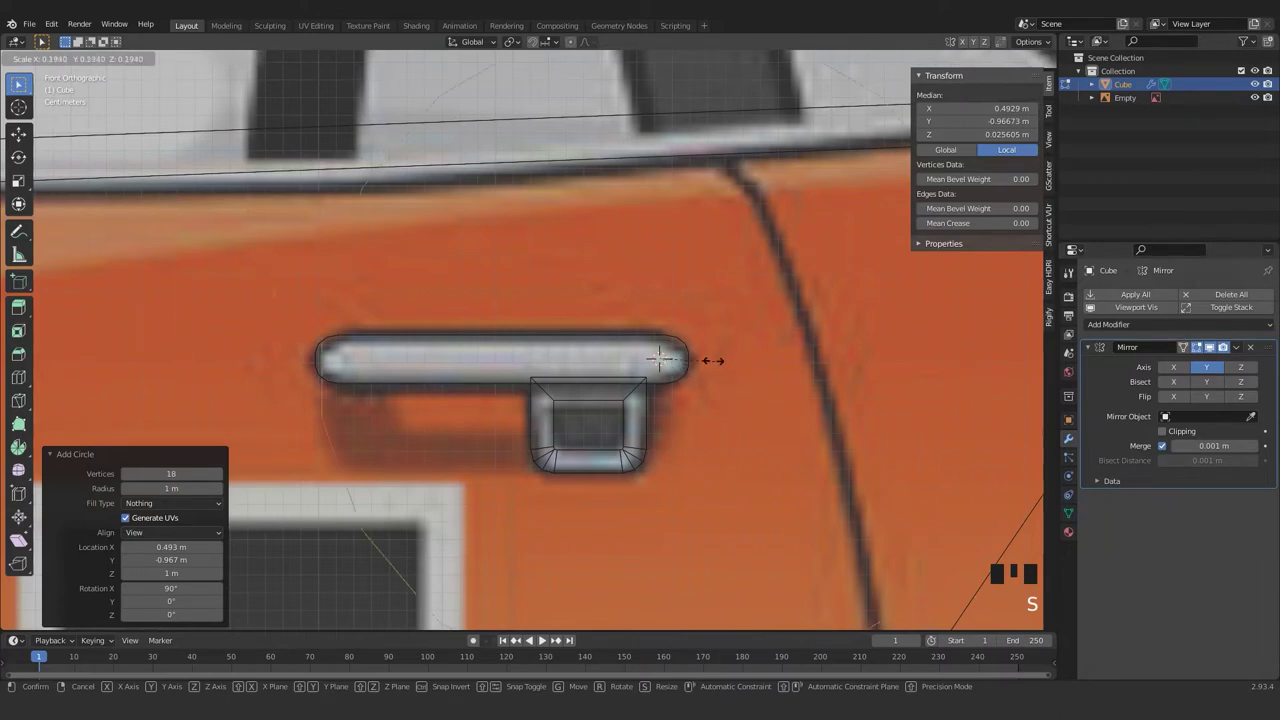
{"action": "left_click", "coordinate": [698, 354]}
{"action": "key", "text": "s"}
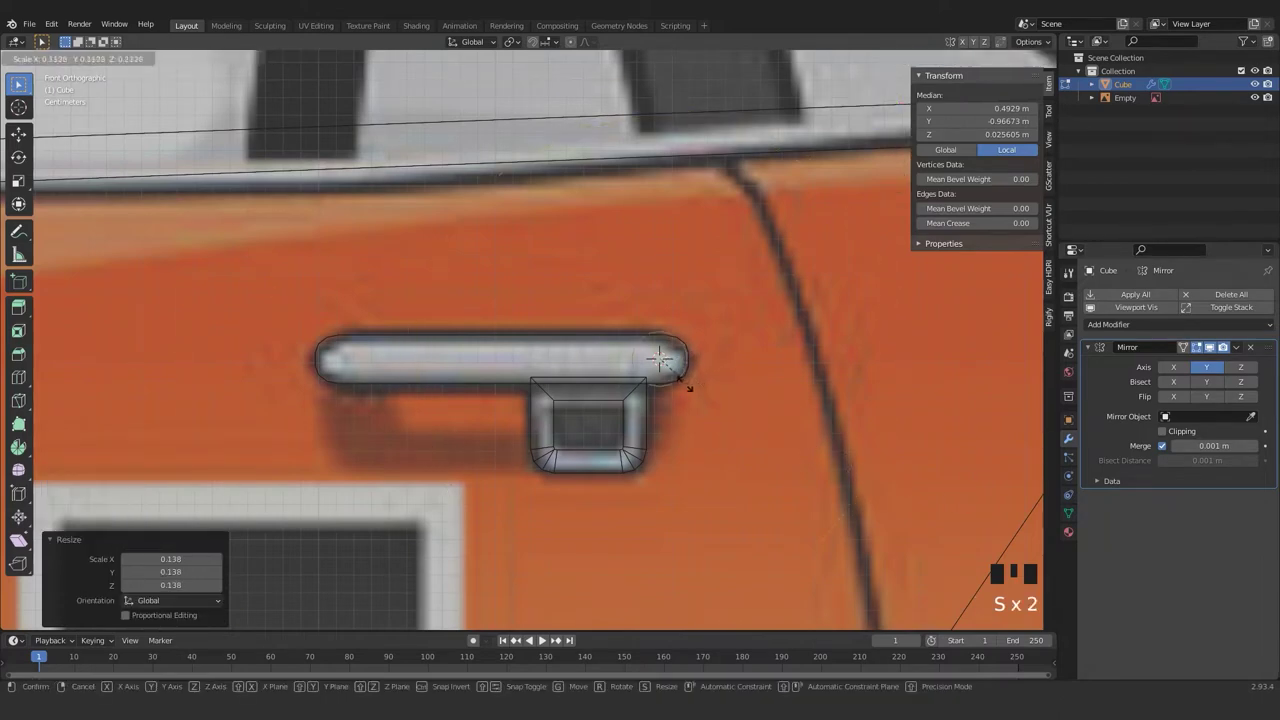
{"action": "left_click", "coordinate": [660, 357]}
{"action": "scroll", "coordinate": [660, 357], "scroll_direction": "up", "scroll_amount": 1}
{"action": "middle_click_drag", "start_coordinate": [660, 357], "coordinate": [843, 380], "text": "shift"}
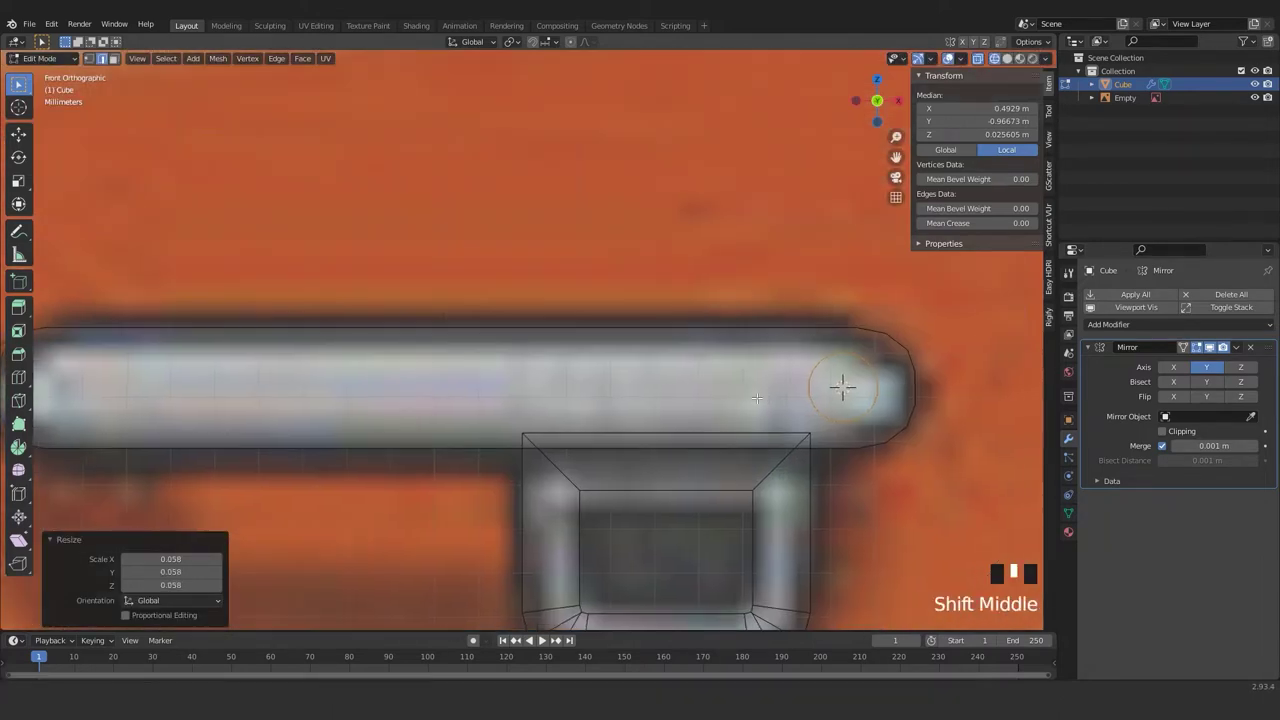
{"action": "scroll", "coordinate": [638, 335], "scroll_direction": "up", "scroll_amount": 3}
{"action": "scroll", "coordinate": [680, 357], "scroll_direction": "down", "scroll_amount": 3}
{"action": "middle_click_drag", "start_coordinate": [680, 357], "coordinate": [617, 381]}
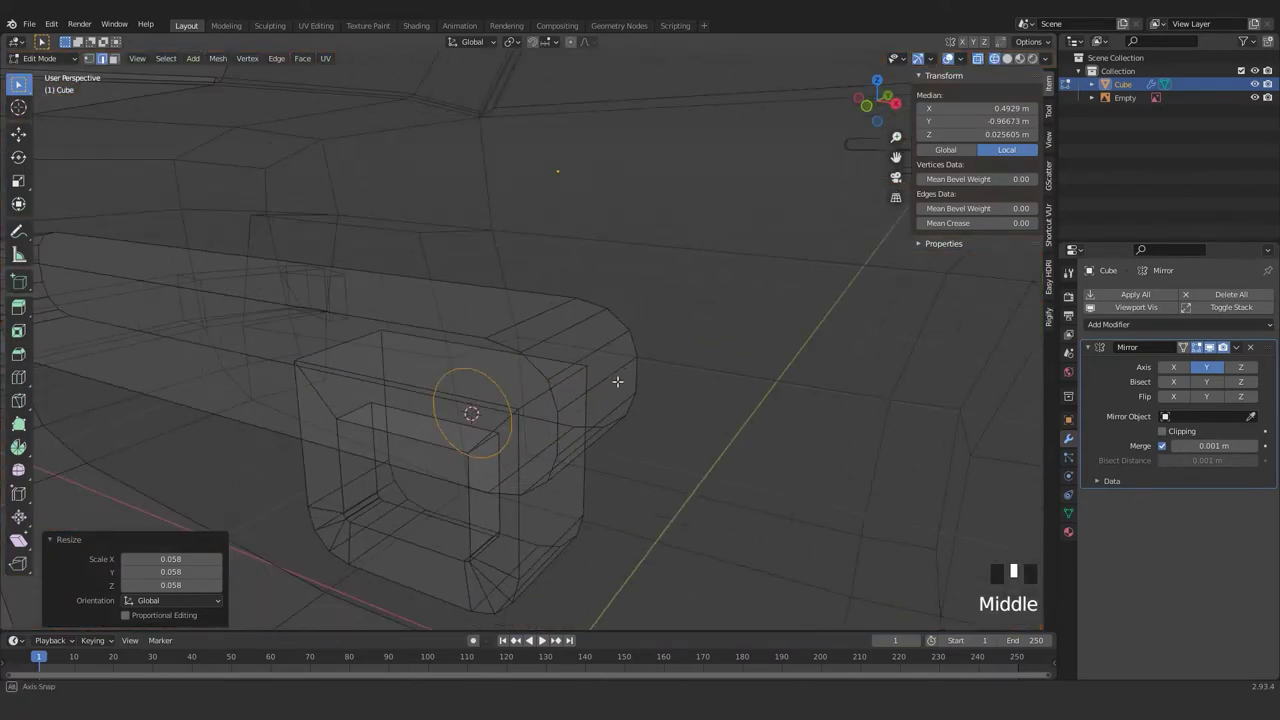
- Fill the circle and extrude it about 0.089 m toward the car body as a mounting pin, in solid shading
{"action": "key", "text": "f"}
{"action": "key", "text": "e"}
{"action": "mouse_move", "coordinate": [553, 410]}
{"action": "middle_mouse_down"}
{"action": "mouse_move", "coordinate": [600, 395]}
{"action": "mouse_move", "coordinate": [592, 380]}
{"action": "mouse_move", "coordinate": [673, 380]}
{"action": "mouse_move", "coordinate": [640, 385]}
{"action": "middle_mouse_up"}
{"action": "left_click", "coordinate": [858, 264]}
{"action": "key", "text": "z"}
{"action": "left_click", "coordinate": [657, 409]}
{"action": "scroll", "coordinate": [666, 380], "scroll_direction": "down", "scroll_amount": 2}
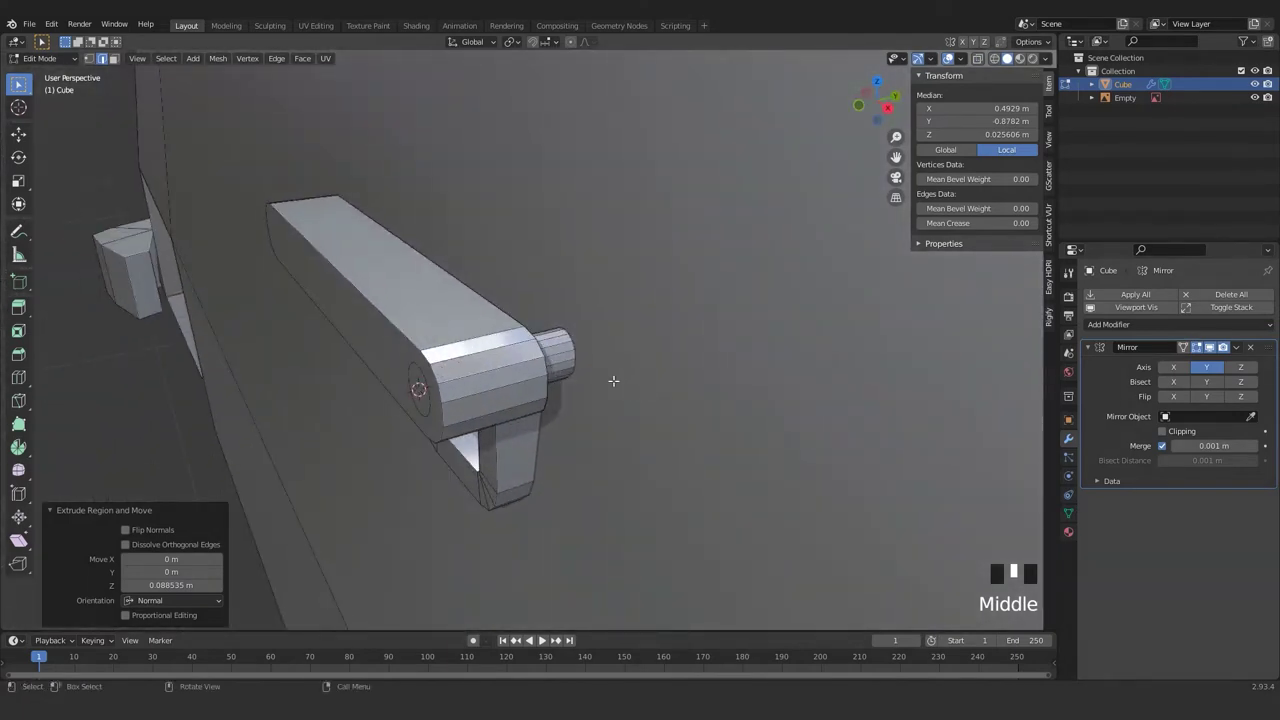
- Select the whole mounting pin and move it about 0.003 m along Y toward the door
{"action": "key", "text": "l"}
{"action": "key", "text": "g"}
{"action": "key", "text": "y"}
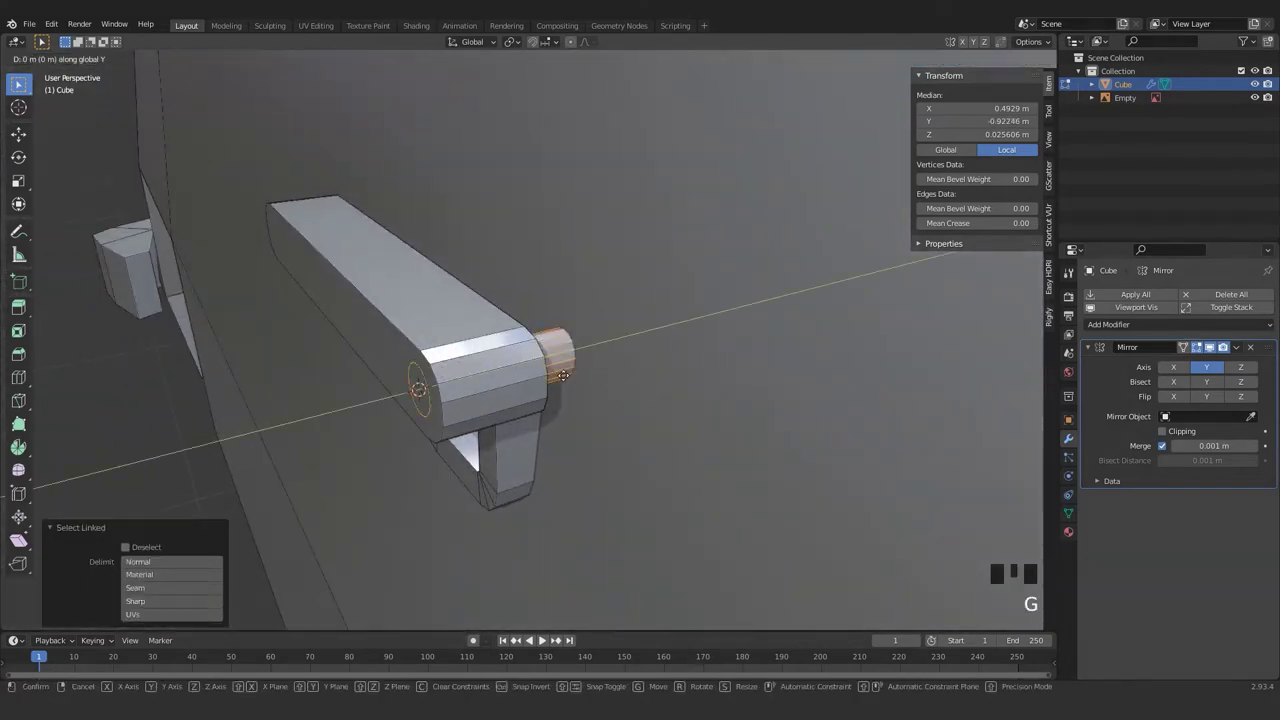
{"action": "left_click", "coordinate": [654, 346]}
{"action": "scroll", "coordinate": [650, 350], "scroll_direction": "down", "scroll_amount": 4}
- Duplicate the mounting pin in front view and move the copy about 0.176 m along X to the handle bar's opposite end
{"action": "key", "text": "KP_1"}
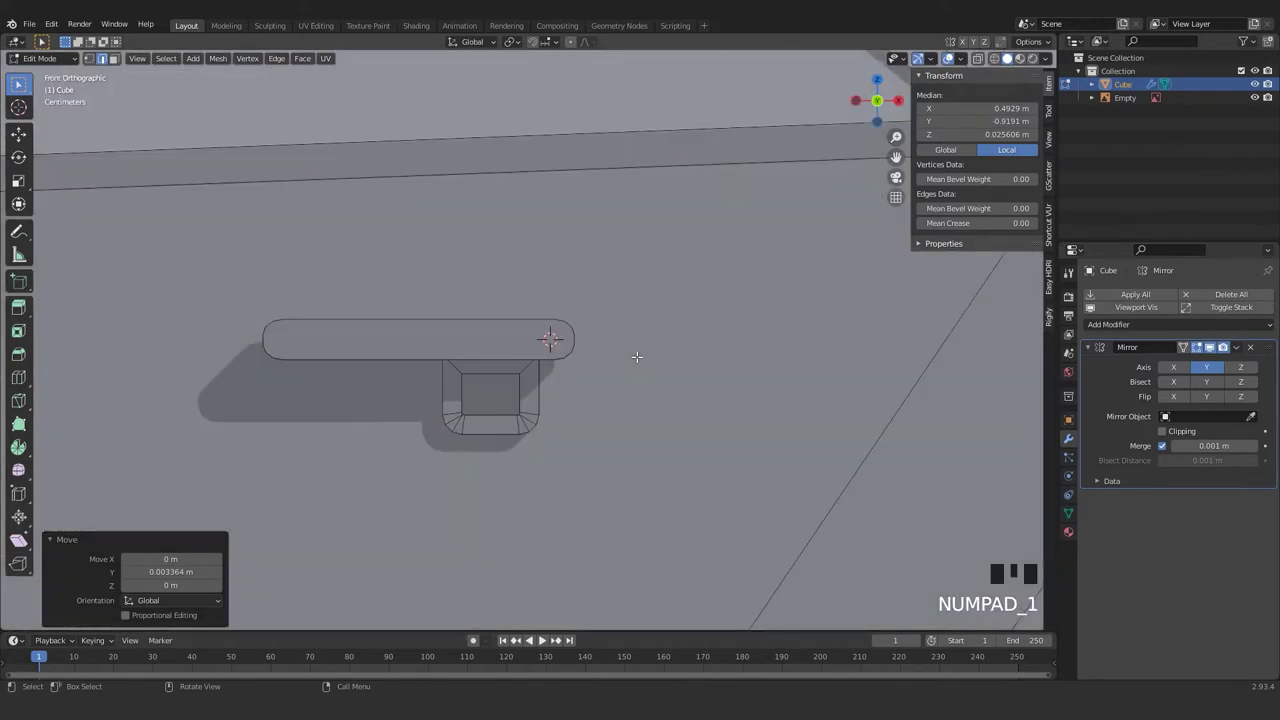
{"action": "key", "text": "alt+z"}
{"action": "middle_click_drag", "start_coordinate": [562, 373], "coordinate": [881, 358], "text": "shift"}
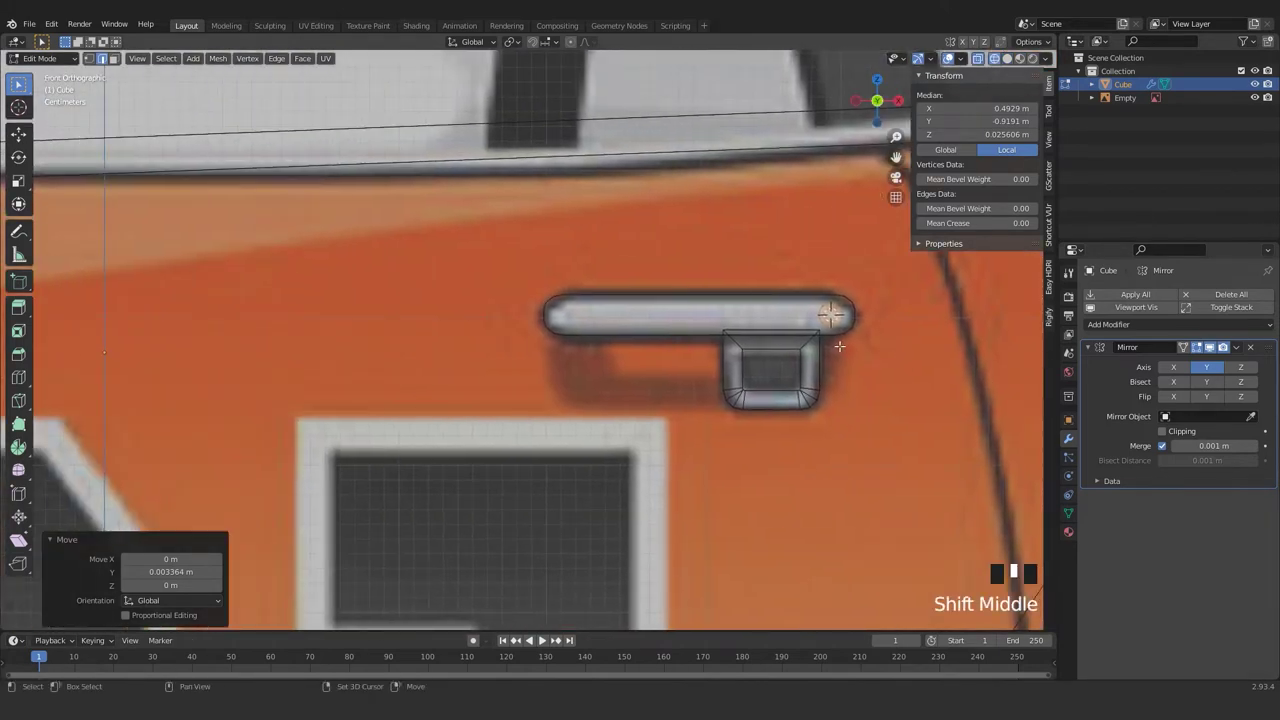
{"action": "key", "text": "shift+v"}
{"action": "right_click", "coordinate": [793, 358]}
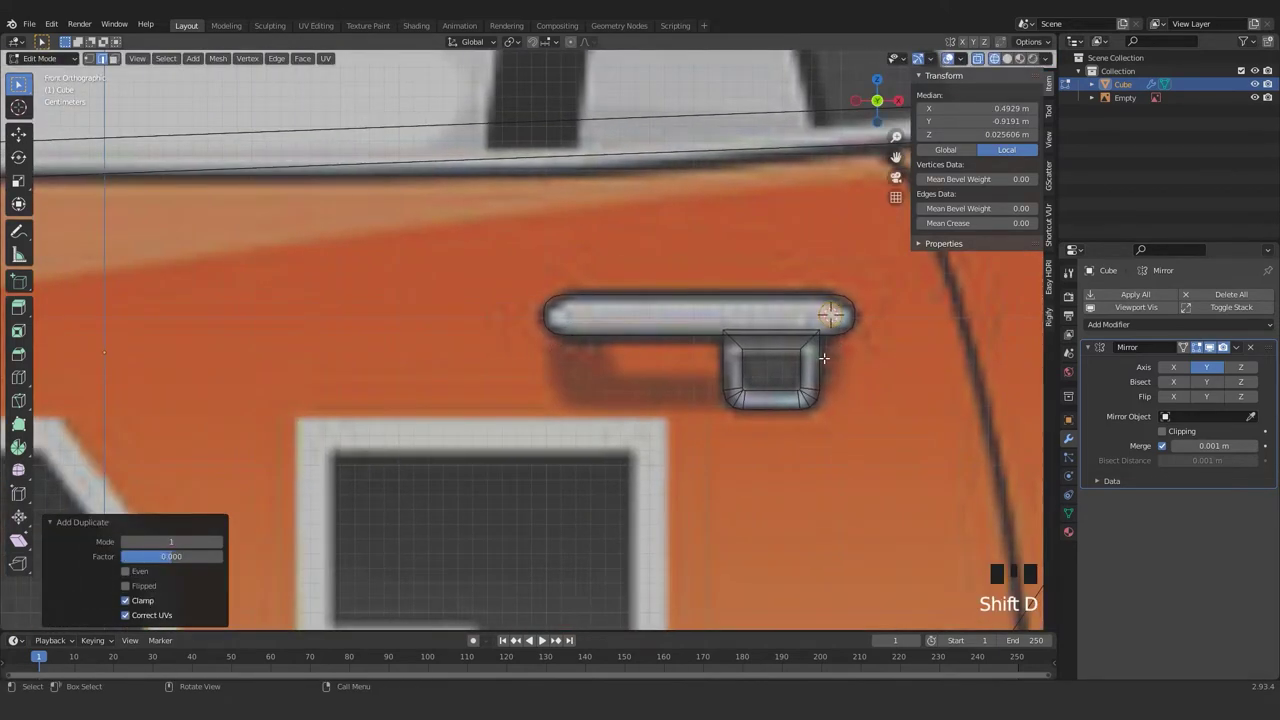
{"action": "key", "text": "g"}
{"action": "key", "text": "x"}
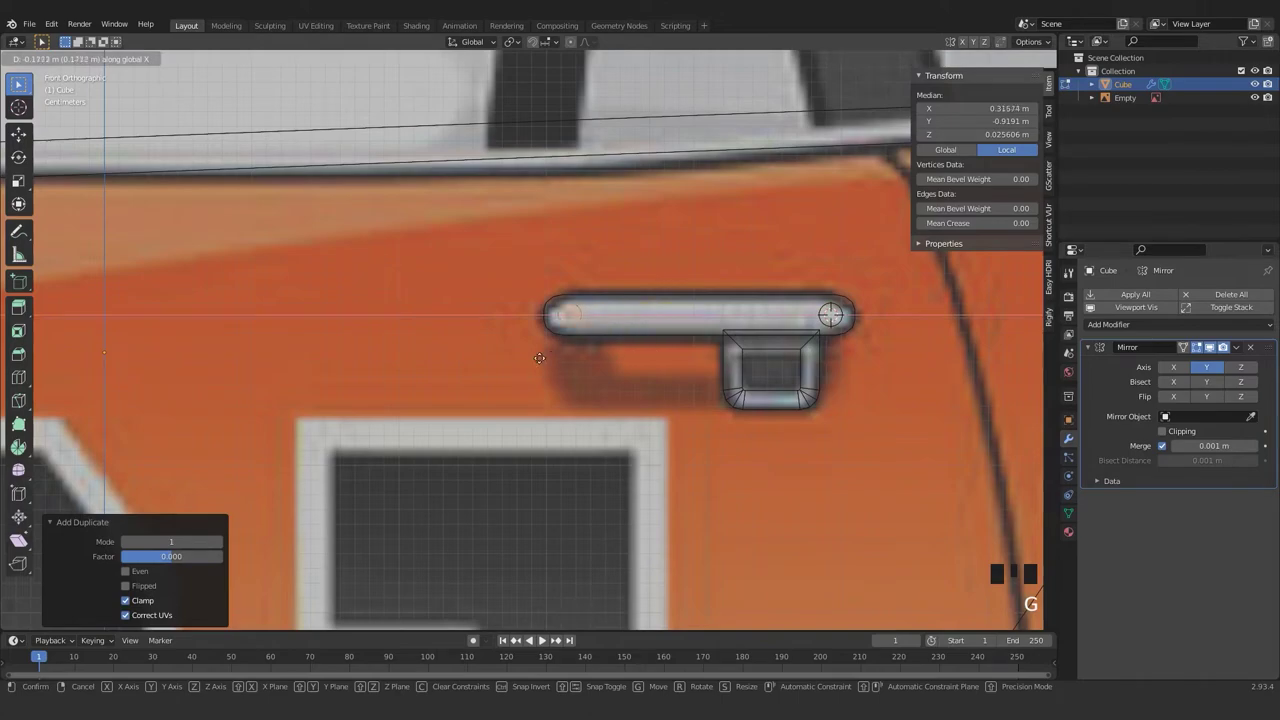
{"action": "left_click", "coordinate": [547, 355]}
- Leave mesh editing and examine the handle with its two mounting pins on the solid-shaded body, close up and from a distance
{"action": "scroll", "coordinate": [560, 358], "scroll_direction": "down", "scroll_amount": 6}
{"action": "scroll", "coordinate": [576, 358], "scroll_direction": "down", "scroll_amount": 6}
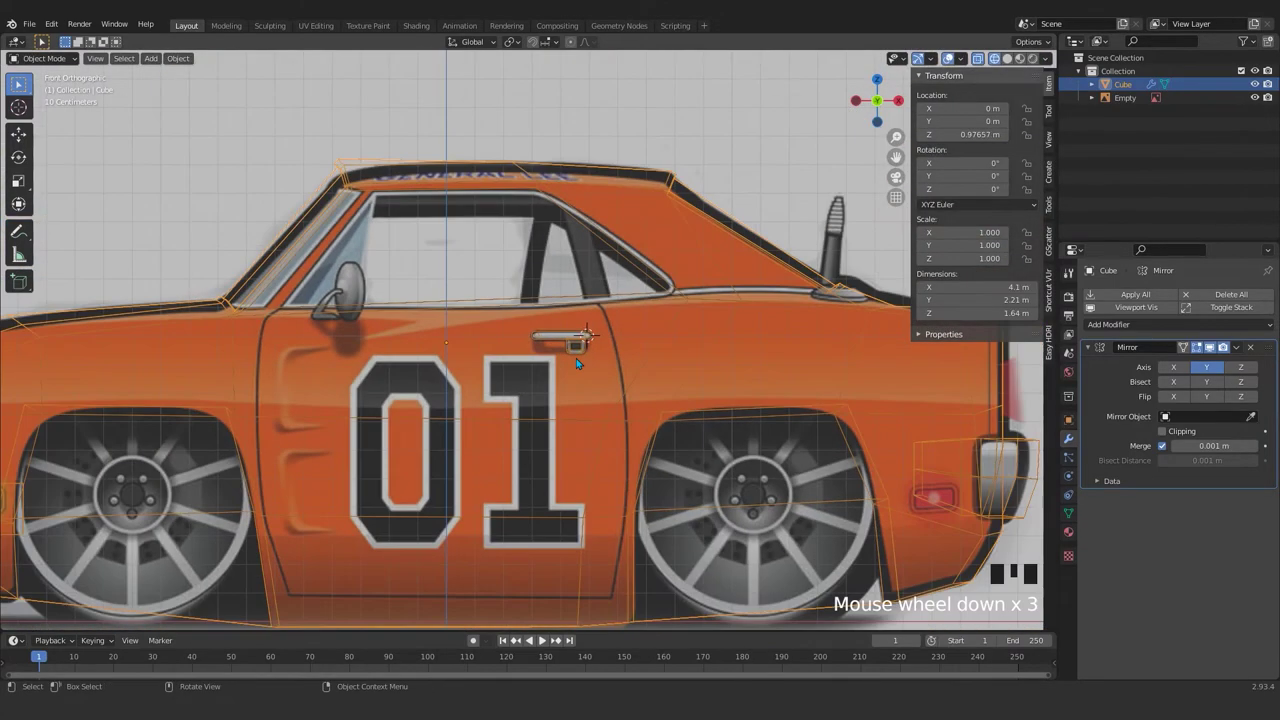
{"action": "key", "text": "Tab"}
{"action": "middle_click_drag", "start_coordinate": [576, 363], "coordinate": [610, 481]}
{"action": "key", "text": "alt+z"}
{"action": "scroll", "coordinate": [610, 481], "scroll_direction": "up", "scroll_amount": 9}
{"action": "middle_click_drag", "start_coordinate": [611, 401], "coordinate": [656, 344], "text": "shift"}
{"action": "scroll", "coordinate": [655, 403], "scroll_direction": "down", "scroll_amount": 4}
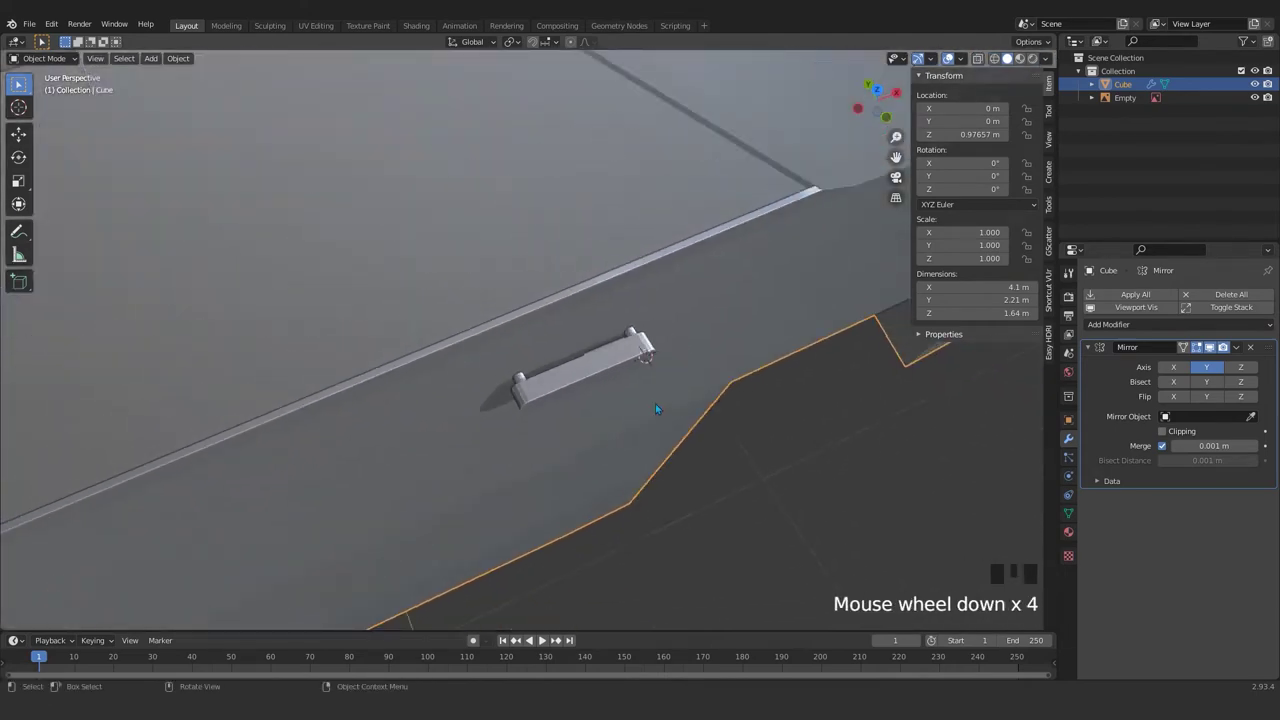
{"action": "scroll", "coordinate": [656, 397], "scroll_direction": "down", "scroll_amount": 6}
{"action": "scroll", "coordinate": [650, 393], "scroll_direction": "up", "scroll_amount": 7}
{"action": "scroll", "coordinate": [640, 389], "scroll_direction": "down", "scroll_amount": 8}
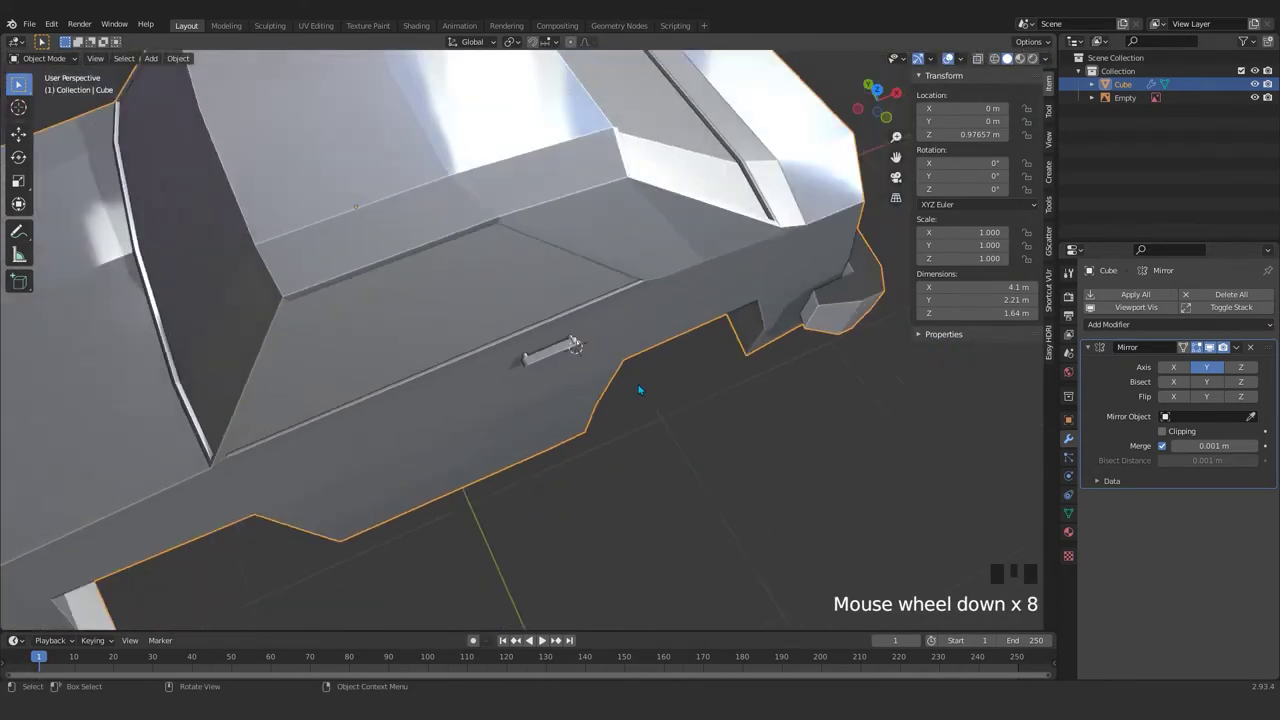
{"action": "mouse_move", "coordinate": [640, 389]}
{"action": "middle_mouse_down"}
{"action": "mouse_move", "coordinate": [575, 261]}
{"action": "mouse_move", "coordinate": [757, 357]}
{"action": "mouse_move", "coordinate": [766, 400]}
{"action": "middle_mouse_up"}
{"action": "scroll", "coordinate": [575, 261], "scroll_direction": "down", "scroll_amount": 5}
- Place the 3D cursor at the base of the side mirror's bracket, in wireframe front view over the reference image
{"action": "key", "text": "KP_1"}
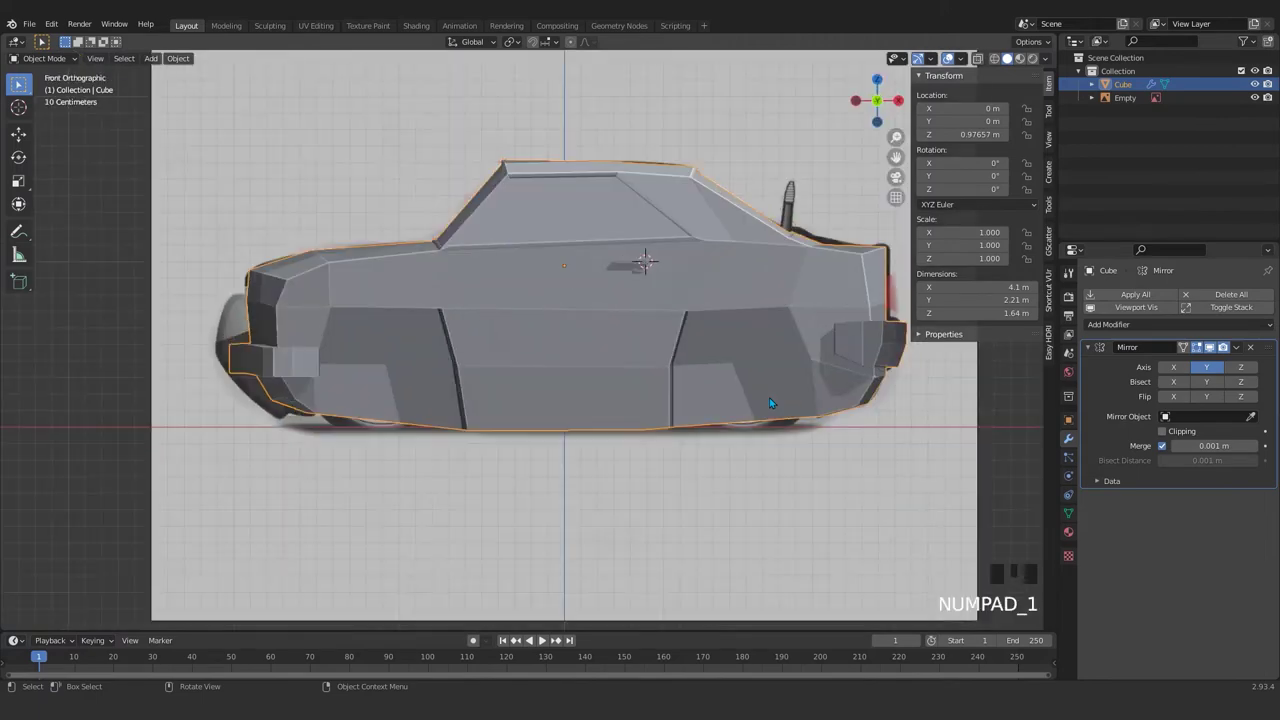
{"action": "key", "text": "z"}
{"action": "left_click", "coordinate": [768, 439]}
{"action": "scroll", "coordinate": [478, 562], "scroll_direction": "up", "scroll_amount": 1}
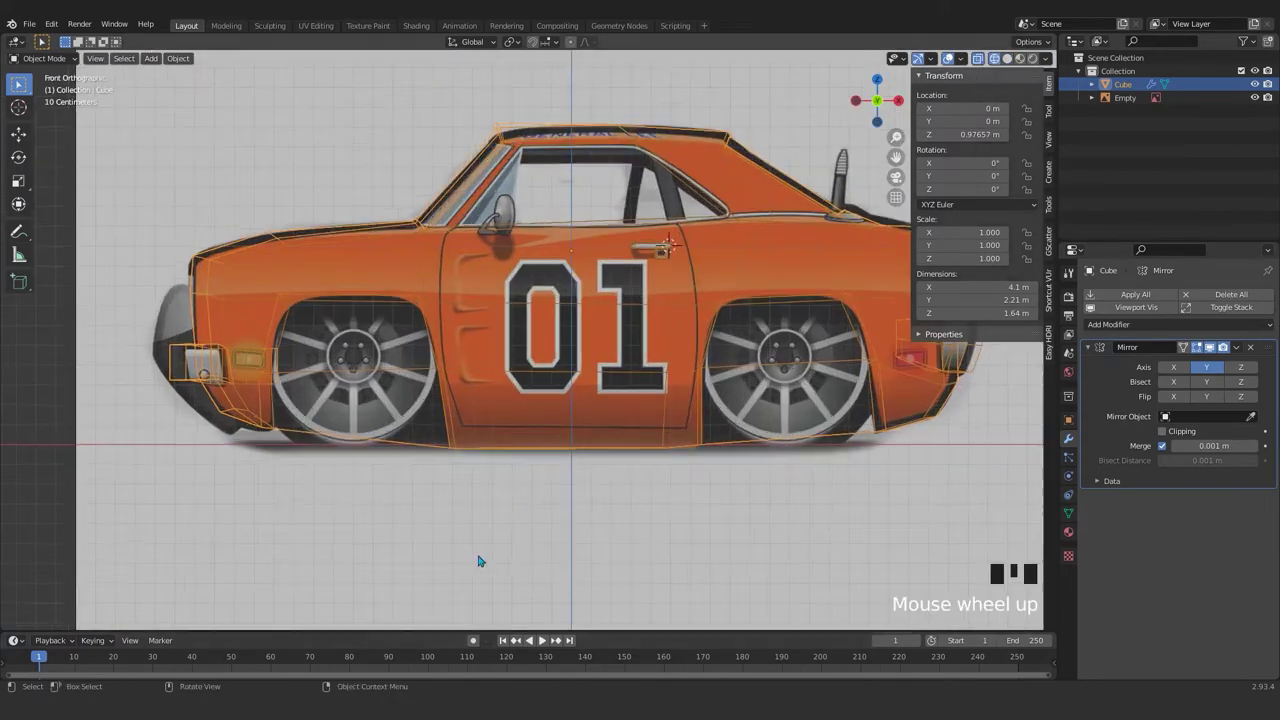
{"action": "middle_click_drag", "start_coordinate": [587, 172], "coordinate": [530, 275], "text": "shift"}
{"action": "scroll", "coordinate": [530, 275], "scroll_direction": "up", "scroll_amount": 3}
{"action": "middle_click_drag", "start_coordinate": [290, 410], "coordinate": [528, 371], "text": "shift"}
{"action": "right_click", "coordinate": [459, 340], "text": "shift"}
- Examine the side mirror and the overall body outline against the side-view reference image
{"action": "scroll", "coordinate": [459, 340], "scroll_direction": "up", "scroll_amount": 2}
{"action": "scroll", "coordinate": [520, 320], "scroll_direction": "up", "scroll_amount": 2}
{"action": "scroll", "coordinate": [566, 295], "scroll_direction": "down", "scroll_amount": 2}
{"action": "scroll", "coordinate": [528, 323], "scroll_direction": "up", "scroll_amount": 2}
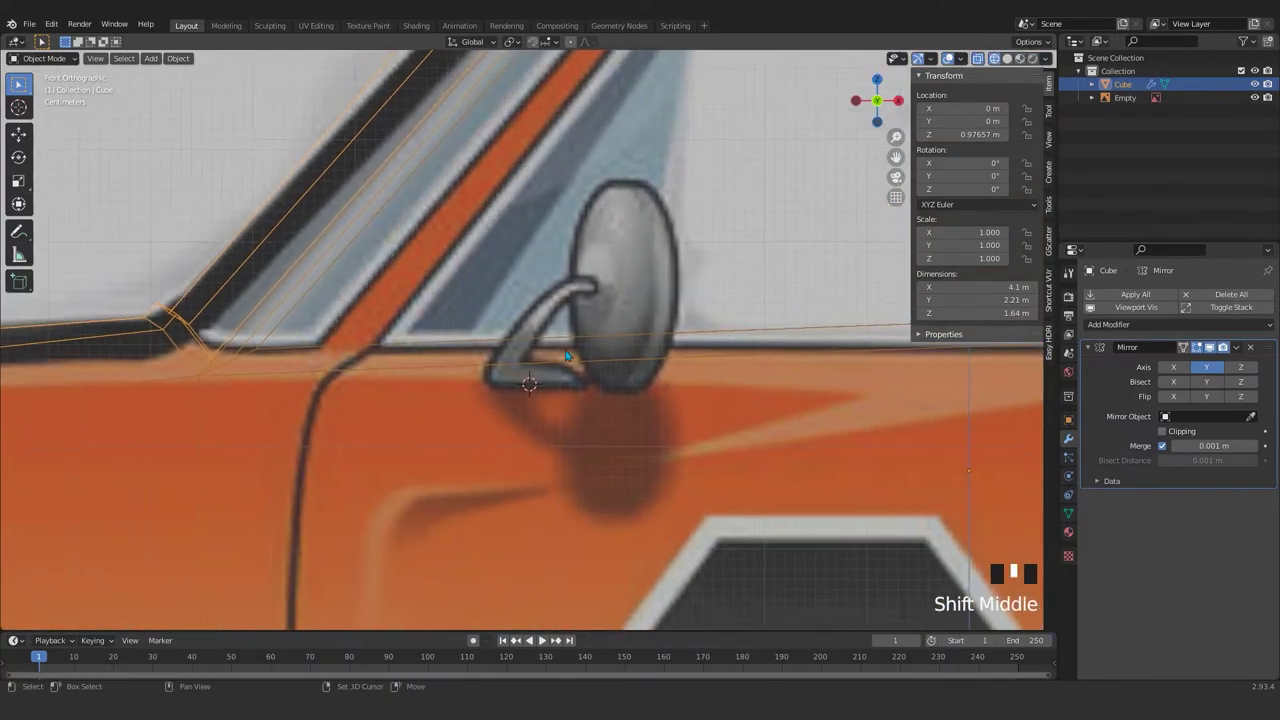
{"action": "scroll", "coordinate": [538, 392], "scroll_direction": "up", "scroll_amount": 1}
{"action": "scroll", "coordinate": [540, 388], "scroll_direction": "down", "scroll_amount": 4}
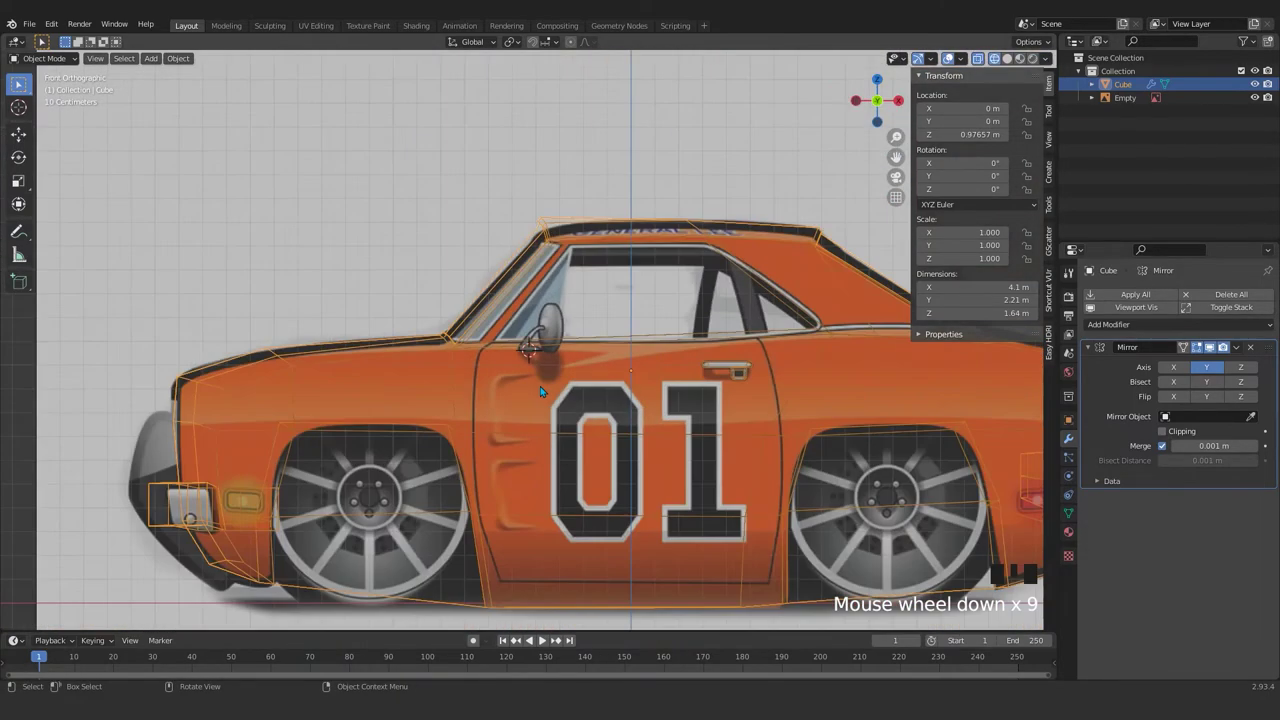
{"action": "scroll", "coordinate": [565, 395], "scroll_direction": "up", "scroll_amount": 3}
{"action": "scroll", "coordinate": [565, 395], "scroll_direction": "down", "scroll_amount": 4}
{"action": "scroll", "coordinate": [640, 400], "scroll_direction": "up", "scroll_amount": 1}
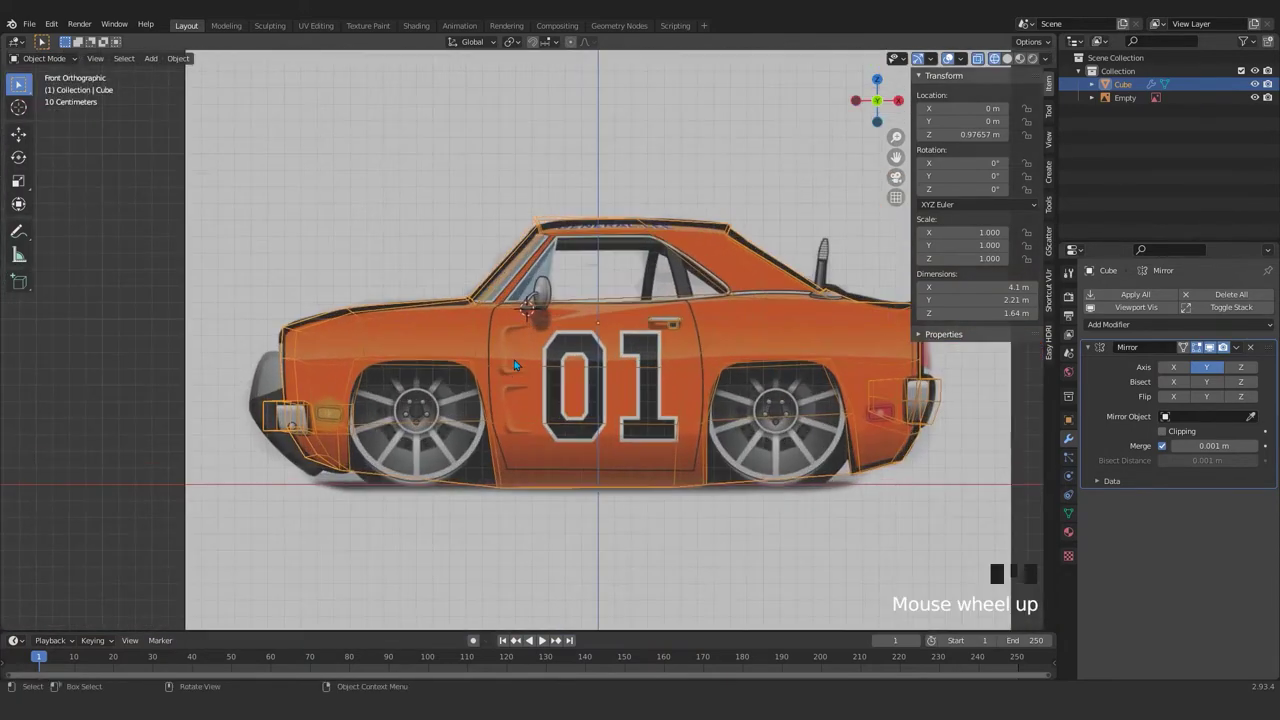
{"action": "middle_click_drag", "start_coordinate": [640, 400], "coordinate": [451, 420], "text": "shift"}
{"action": "scroll", "coordinate": [687, 398], "scroll_direction": "up", "scroll_amount": 2}
{"action": "scroll", "coordinate": [451, 420], "scroll_direction": "up", "scroll_amount": 1}
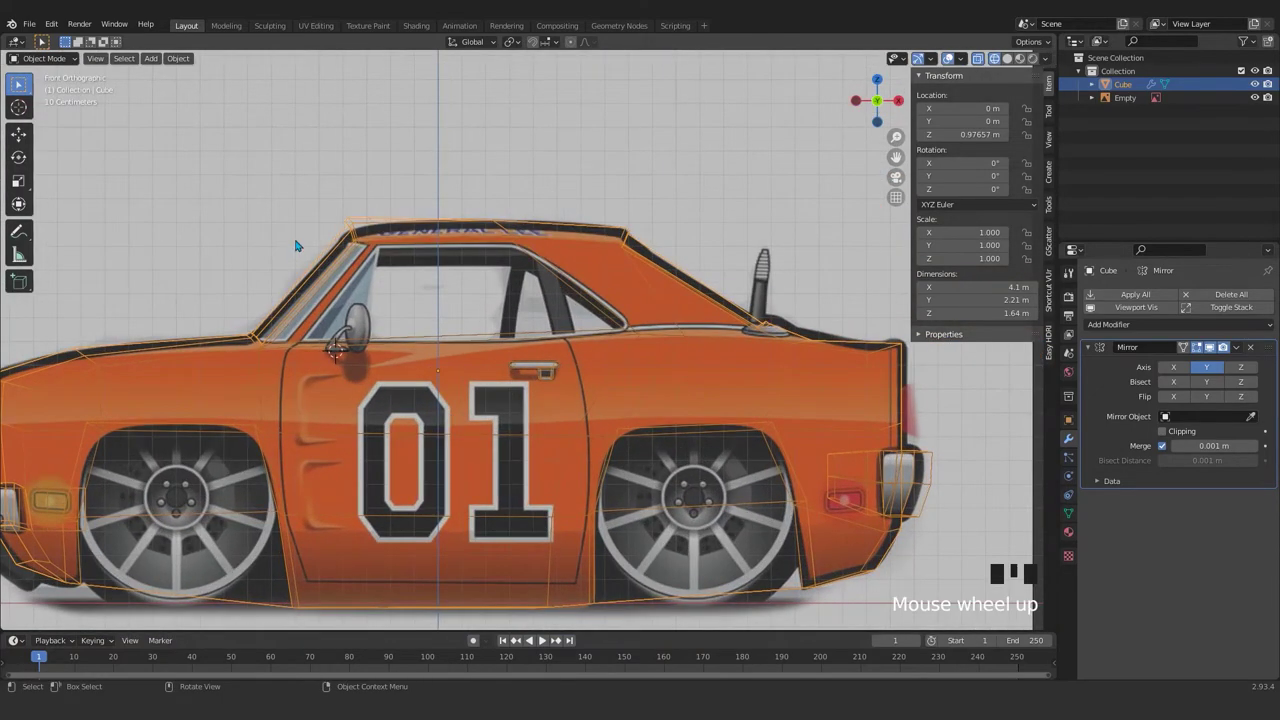
- Move the roof's front corner vertices down about 0.024 m in front view to match the reference image
{"action": "middle_click_drag", "start_coordinate": [296, 246], "coordinate": [491, 324], "text": "shift"}
{"action": "scroll", "coordinate": [491, 324], "scroll_direction": "up", "scroll_amount": 2}
{"action": "scroll", "coordinate": [358, 297], "scroll_direction": "down", "scroll_amount": 1}
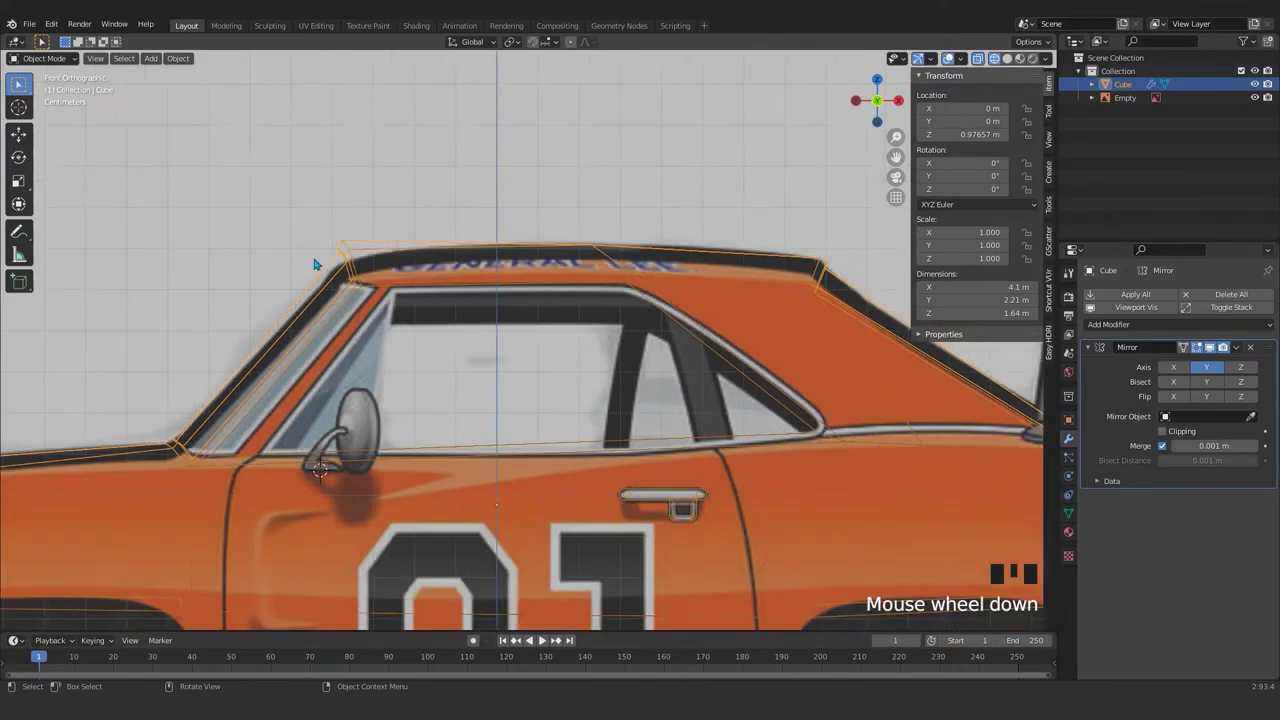
{"action": "middle_click_drag", "start_coordinate": [358, 297], "coordinate": [385, 310], "text": "shift"}
{"action": "key", "text": "Tab"}
{"action": "key", "text": "z"}
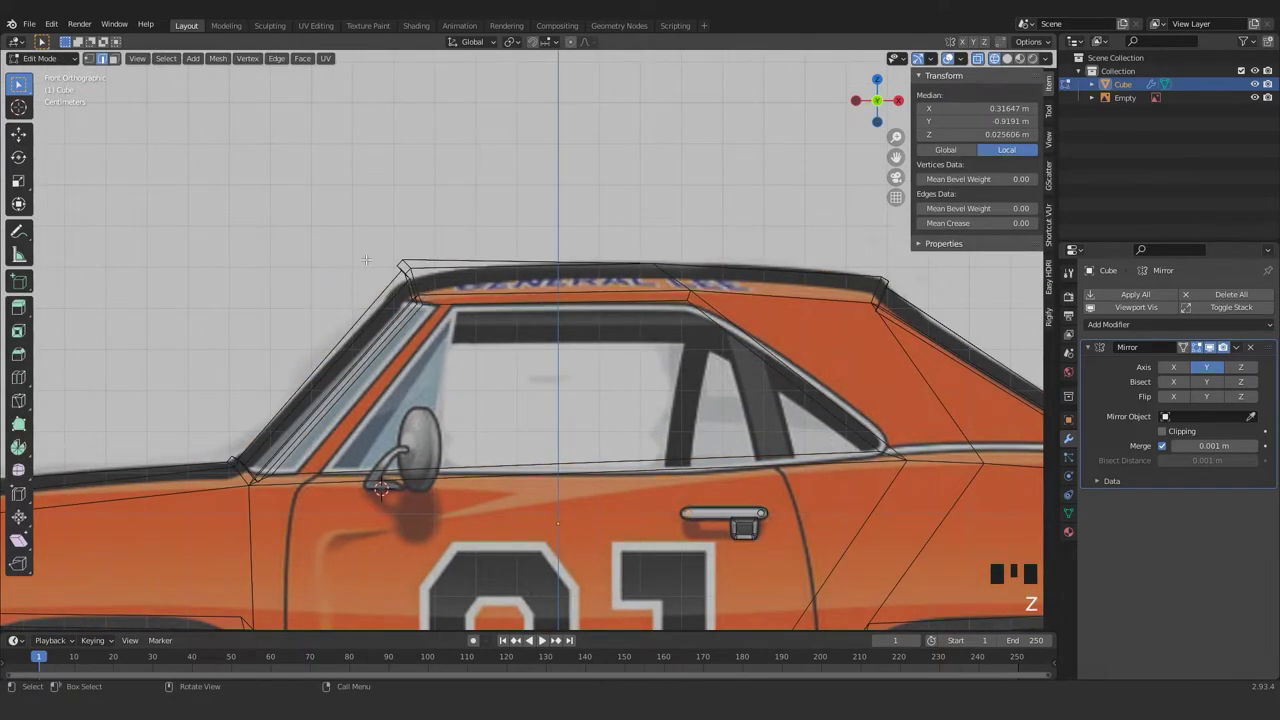
{"action": "left_click_drag", "start_coordinate": [386, 322], "coordinate": [386, 322]}
{"action": "key", "text": "g"}
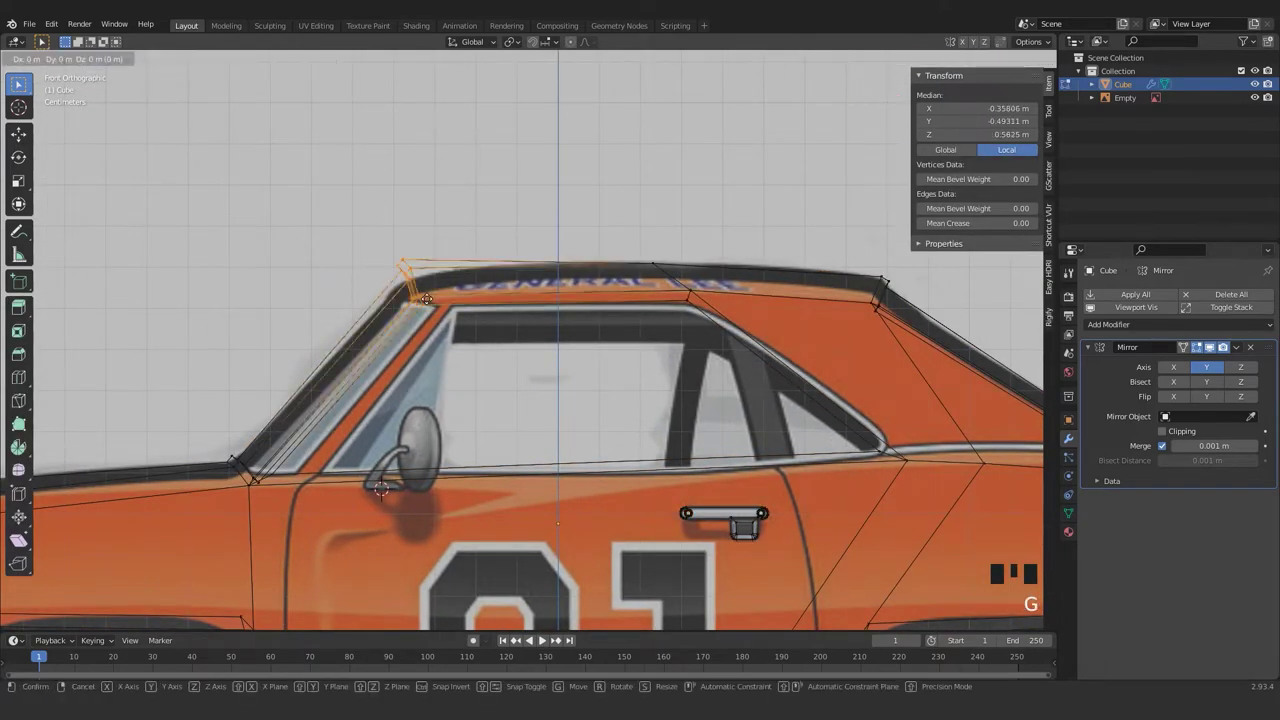
{"action": "left_click", "coordinate": [422, 399]}
- Examine the whole body outline, from the front end to the rear wheel and tail, against the side-view reference image
{"action": "scroll", "coordinate": [422, 399], "scroll_direction": "down", "scroll_amount": 5}
{"action": "middle_click_drag", "start_coordinate": [422, 399], "coordinate": [345, 370], "text": "shift"}
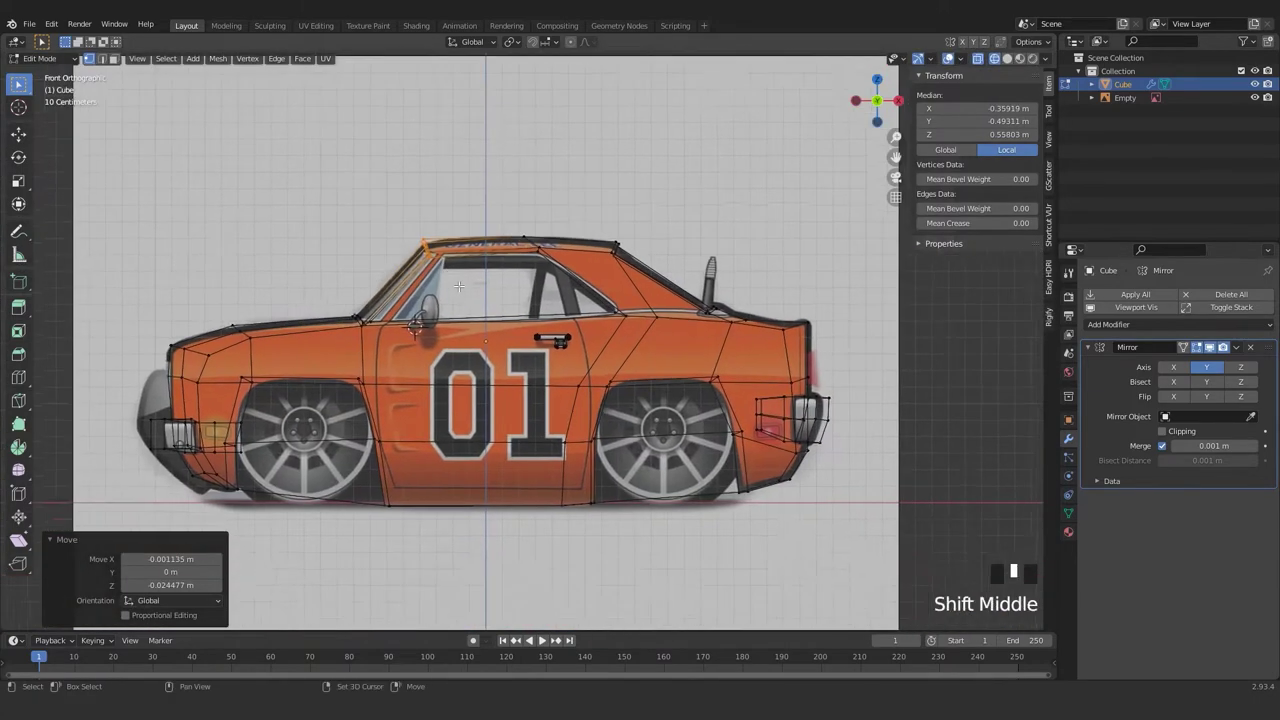
{"action": "scroll", "coordinate": [345, 370], "scroll_direction": "down", "scroll_amount": 4}
{"action": "key", "text": "Tab"}
{"action": "scroll", "coordinate": [453, 341], "scroll_direction": "up", "scroll_amount": 2}
{"action": "scroll", "coordinate": [453, 341], "scroll_direction": "down", "scroll_amount": 2}
{"action": "key", "text": "Tab"}
{"action": "scroll", "coordinate": [453, 341], "scroll_direction": "up", "scroll_amount": 3}
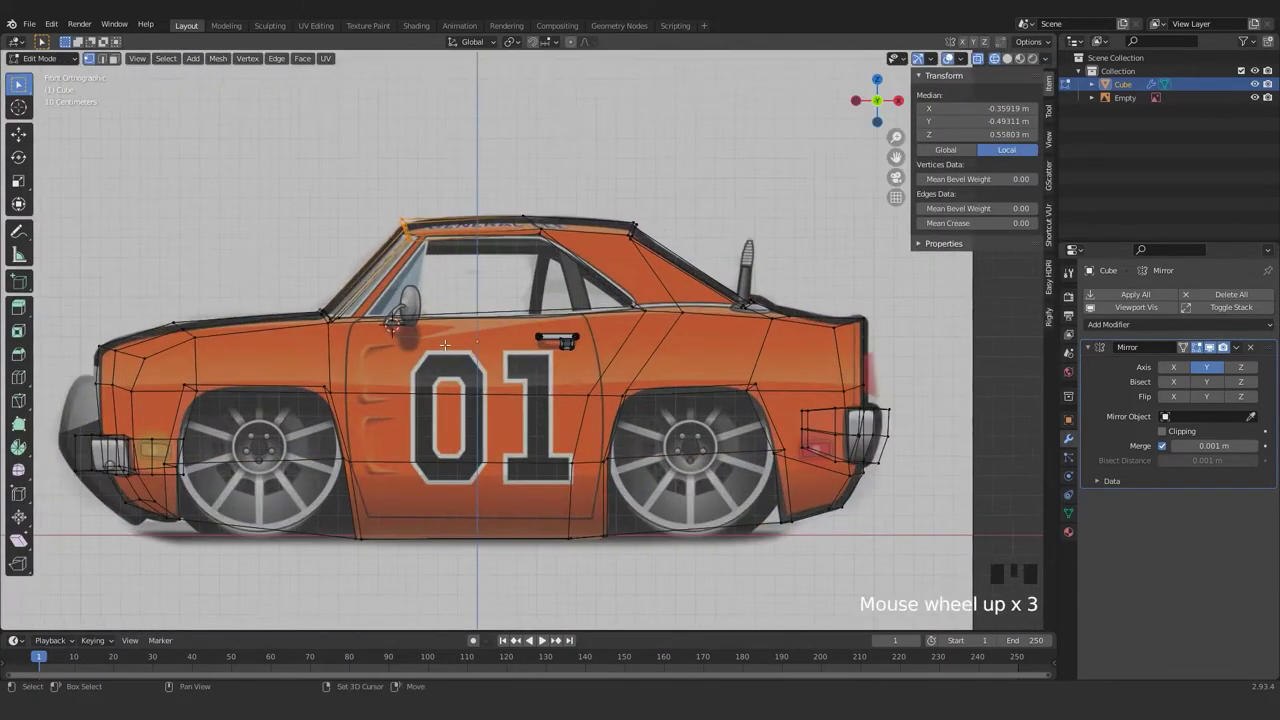
{"action": "scroll", "coordinate": [397, 330], "scroll_direction": "down", "scroll_amount": 2}
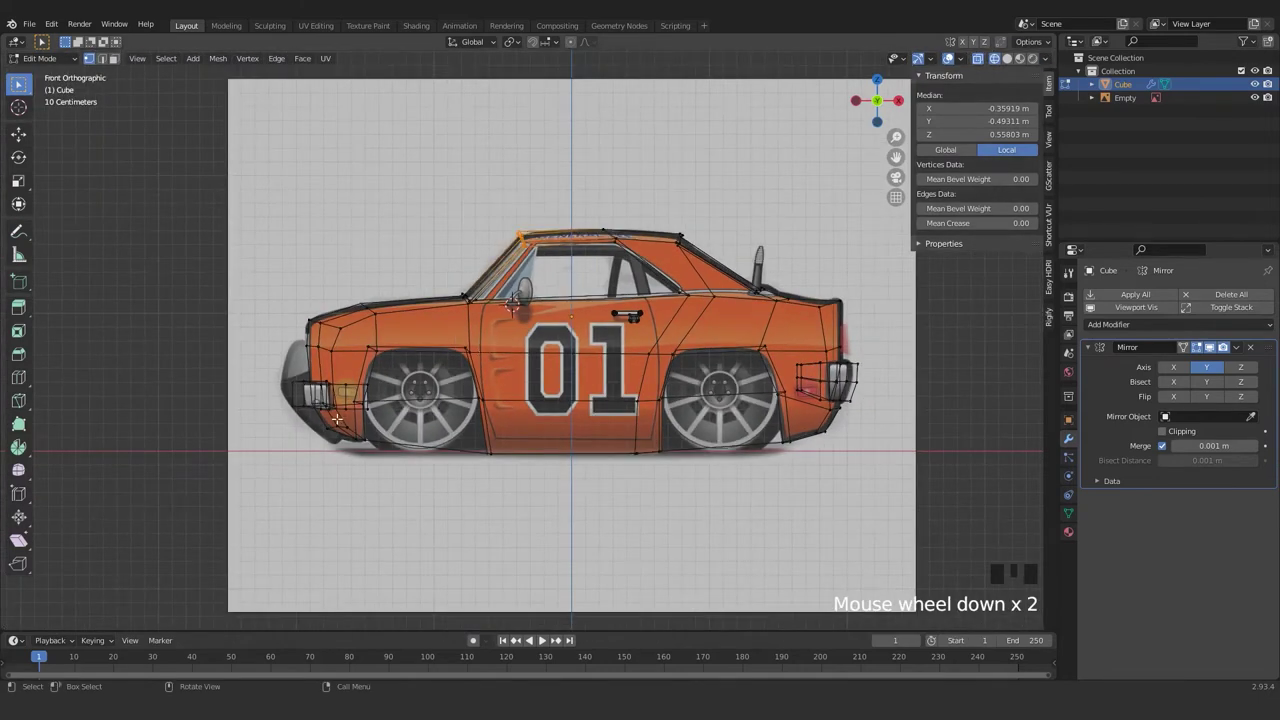
{"action": "middle_click_drag", "start_coordinate": [337, 418], "coordinate": [393, 347], "text": "shift"}
{"action": "middle_click_drag", "start_coordinate": [517, 357], "coordinate": [303, 364], "text": "shift"}
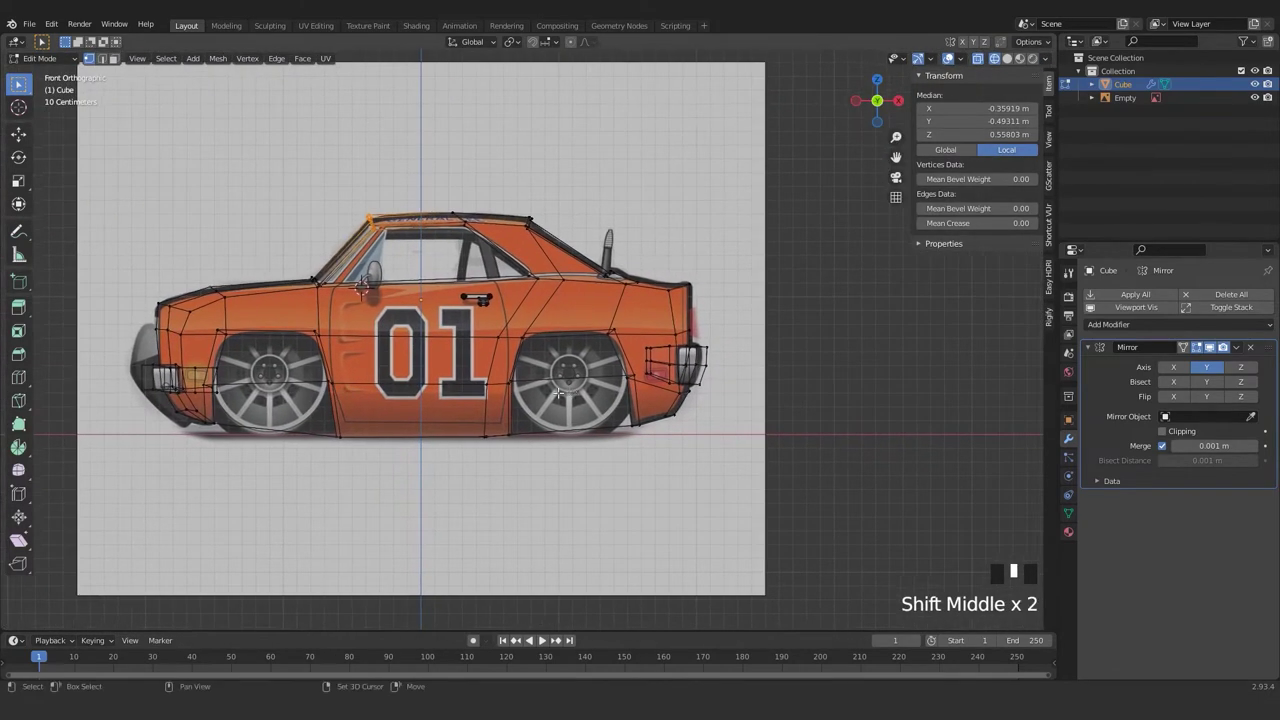
{"action": "scroll", "coordinate": [588, 390], "scroll_direction": "up", "scroll_amount": 2}
{"action": "middle_click_drag", "start_coordinate": [588, 390], "coordinate": [528, 395], "text": "shift"}
{"action": "scroll", "coordinate": [528, 395], "scroll_direction": "up", "scroll_amount": 2}
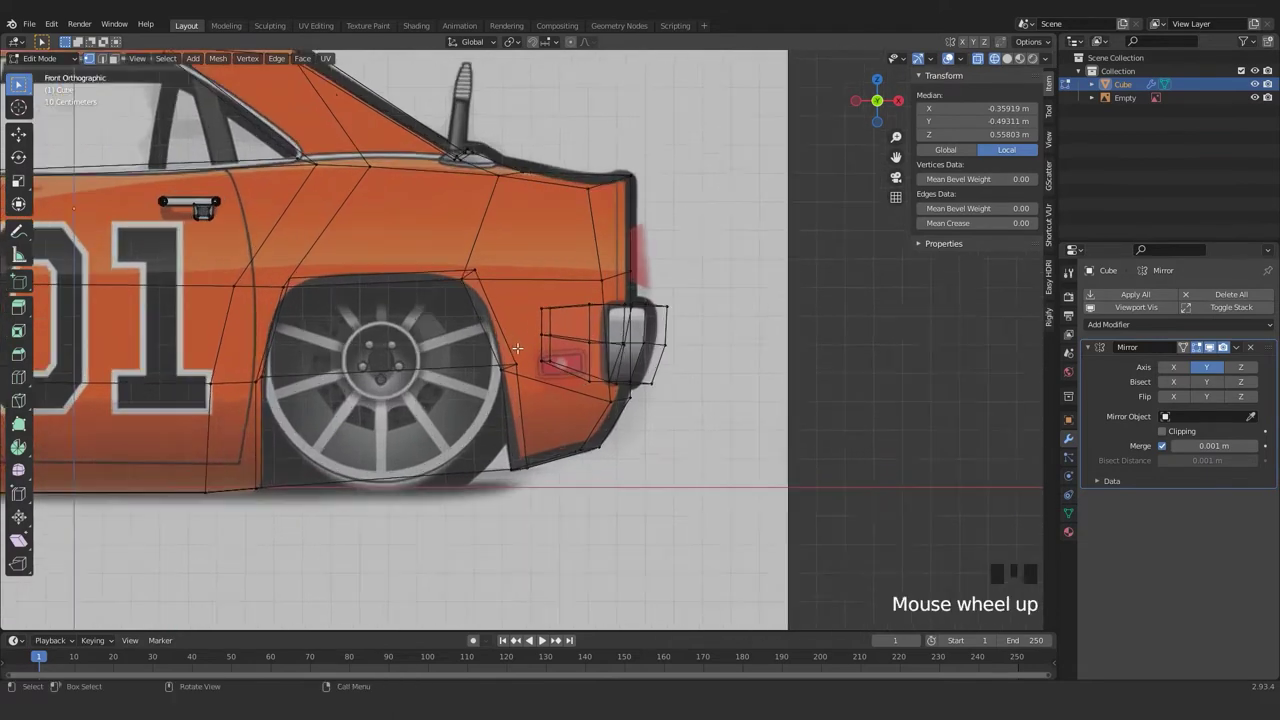
{"action": "scroll", "coordinate": [491, 277], "scroll_direction": "down", "scroll_amount": 3}
{"action": "middle_click_drag", "start_coordinate": [491, 277], "coordinate": [580, 290], "text": "shift"}
{"action": "scroll", "coordinate": [580, 290], "scroll_direction": "down", "scroll_amount": 3}
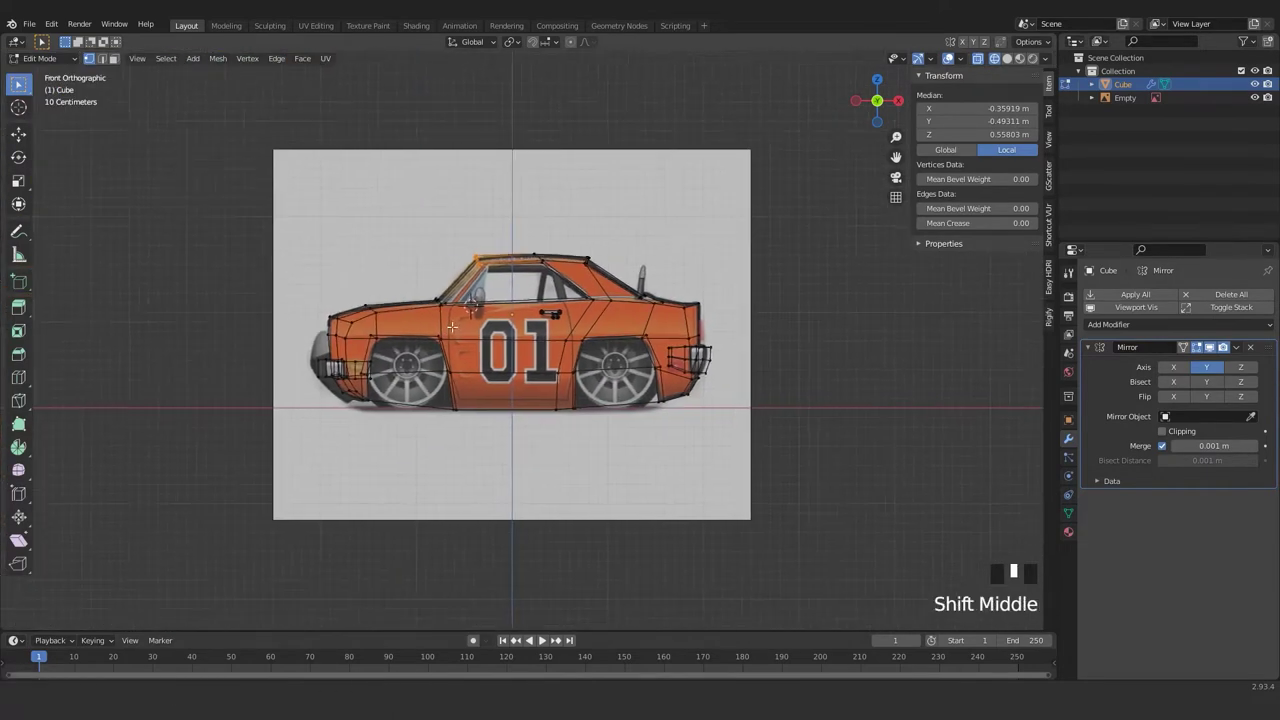
{"action": "scroll", "coordinate": [422, 357], "scroll_direction": "up", "scroll_amount": 1}
- Switch the car body to solid shading and view its front end
{"action": "middle_click_drag", "start_coordinate": [418, 347], "coordinate": [508, 380]}
{"action": "key", "text": "z"}
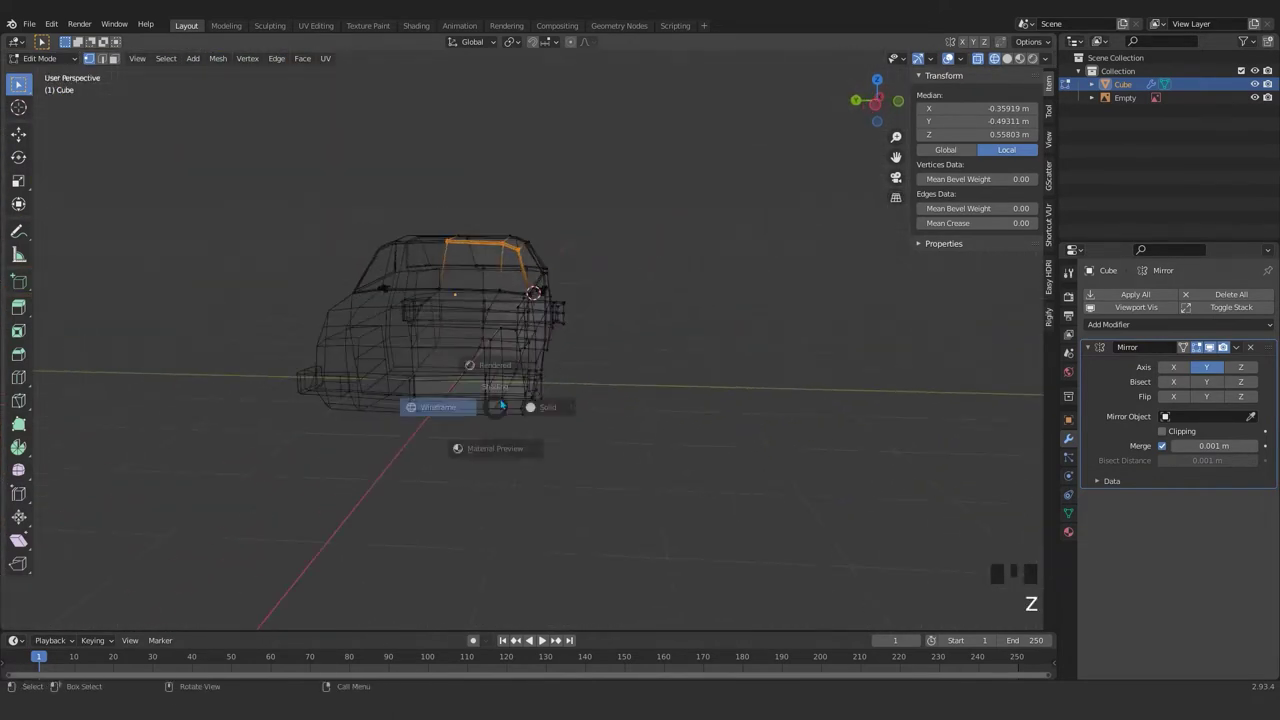
{"action": "scroll", "coordinate": [600, 370], "scroll_direction": "up", "scroll_amount": 3}
{"action": "scroll", "coordinate": [622, 358], "scroll_direction": "up", "scroll_amount": 1}
{"action": "middle_click_drag", "start_coordinate": [622, 358], "coordinate": [551, 372], "text": "shift"}
{"action": "scroll", "coordinate": [571, 364], "scroll_direction": "down", "scroll_amount": 2}
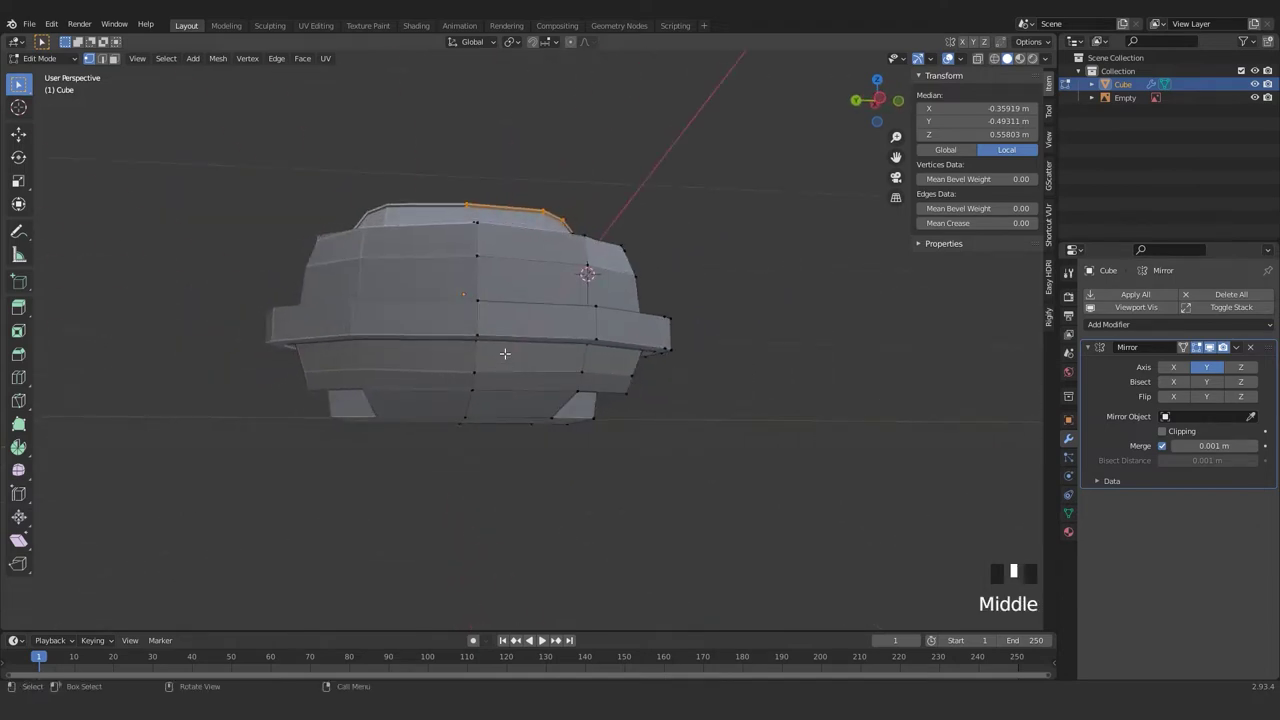
- Subdivide the face below the front bumper beside the centre line with one cut, using wireframe shading
{"action": "left_click", "coordinate": [511, 353]}
{"action": "left_click", "coordinate": [511, 360]}
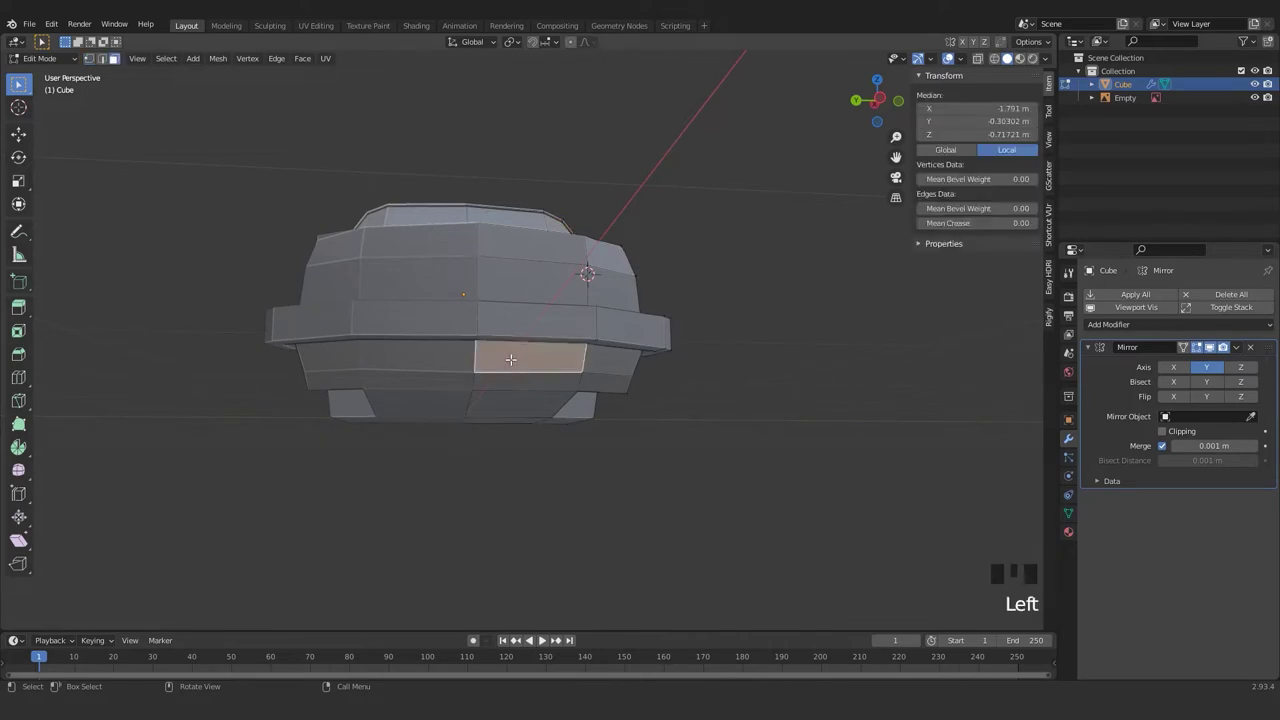
{"action": "scroll", "coordinate": [511, 360], "scroll_direction": "up", "scroll_amount": 2}
{"action": "middle_click_drag", "start_coordinate": [486, 360], "coordinate": [544, 336], "text": "shift"}
{"action": "key", "text": "z"}
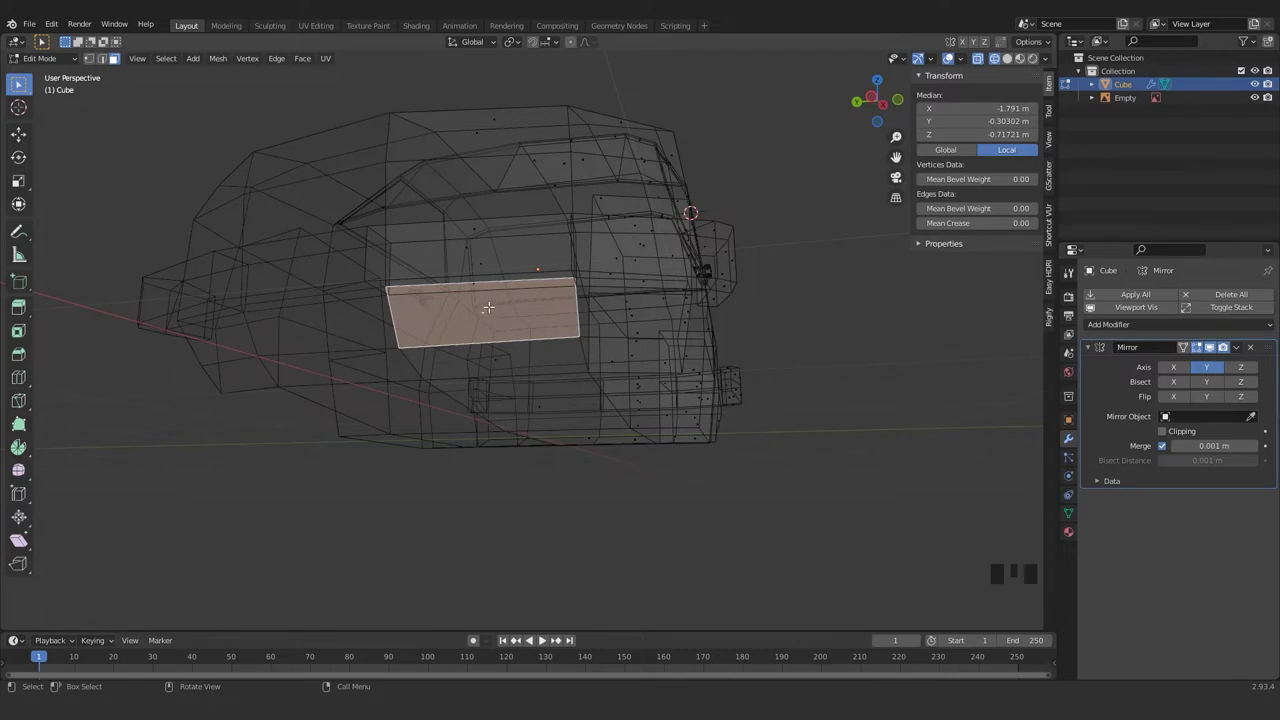
{"action": "right_click", "coordinate": [487, 307]}
{"action": "left_click", "coordinate": [487, 307]}
{"action": "scroll", "coordinate": [484, 310], "scroll_direction": "up", "scroll_amount": 1}
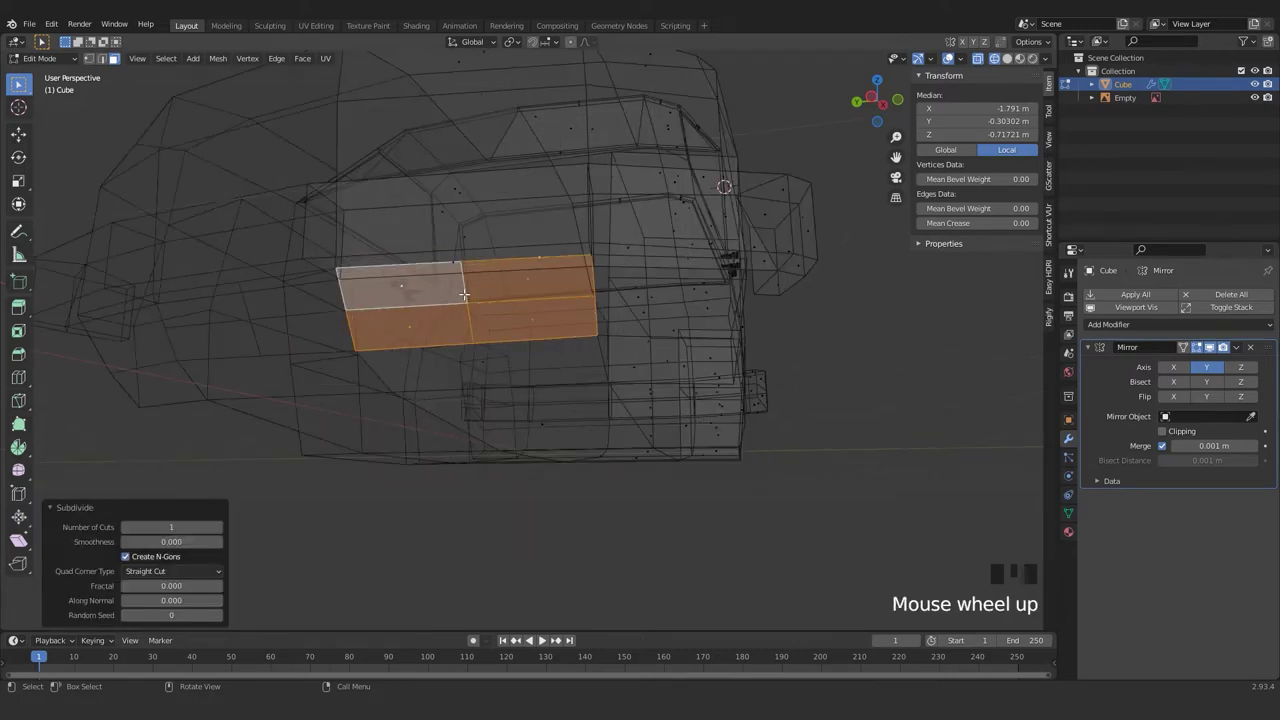
- Return to solid shading and select the vertical middle edges of the subdivided face below the front bumper
{"action": "left_click", "coordinate": [464, 293], "text": "alt"}
{"action": "key", "text": "z"}
{"action": "scroll", "coordinate": [489, 320], "scroll_direction": "down", "scroll_amount": 1}
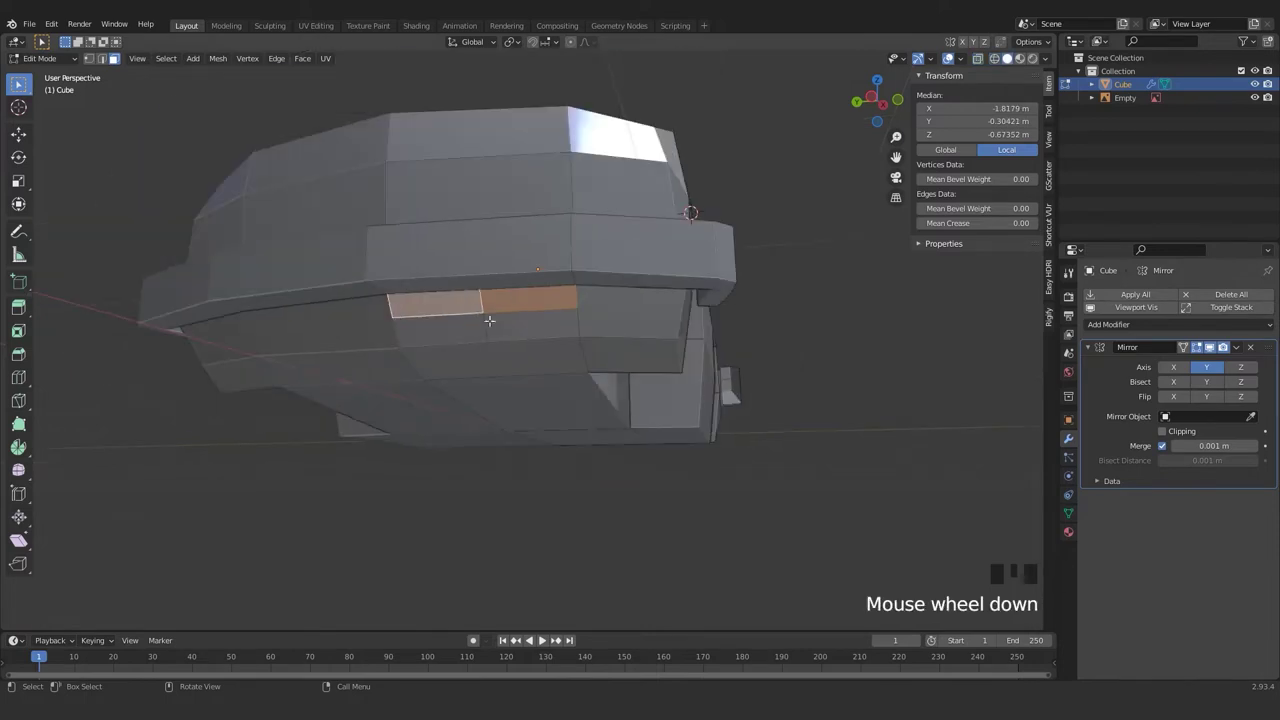
{"action": "key", "text": "2"}
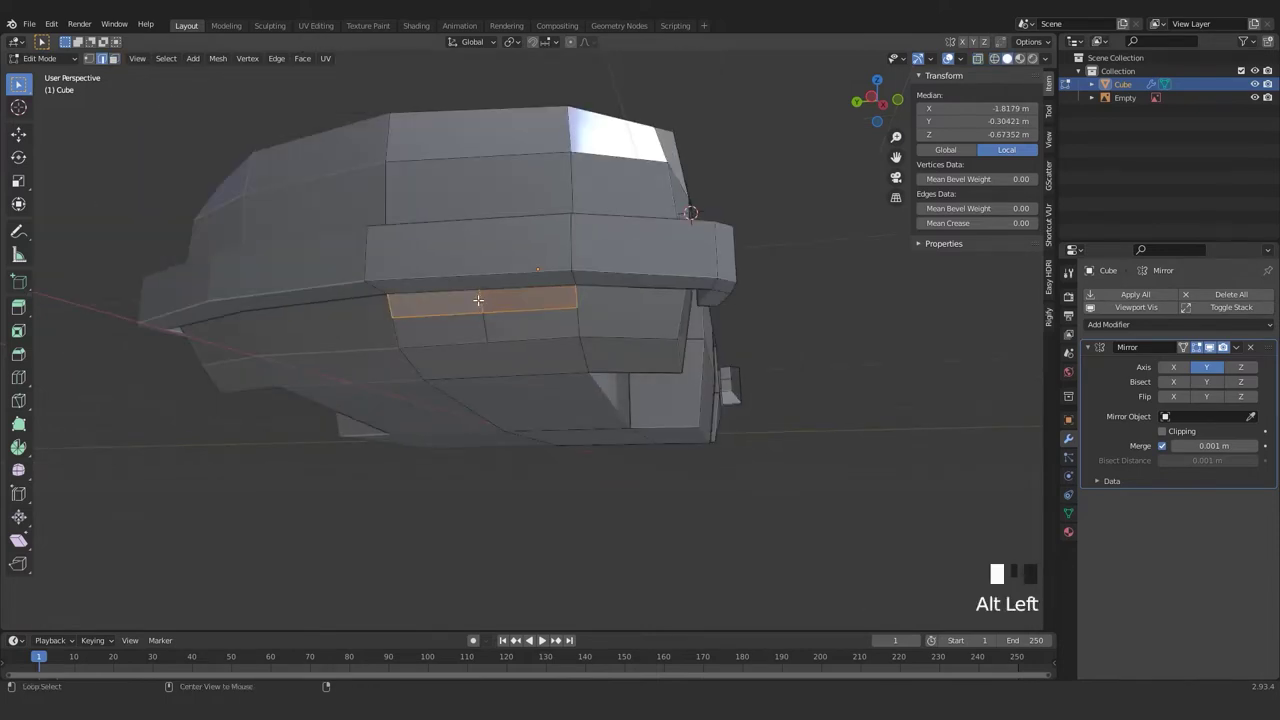
{"action": "left_click", "coordinate": [478, 300], "text": "alt"}
{"action": "middle_click_drag", "start_coordinate": [478, 300], "coordinate": [531, 361]}
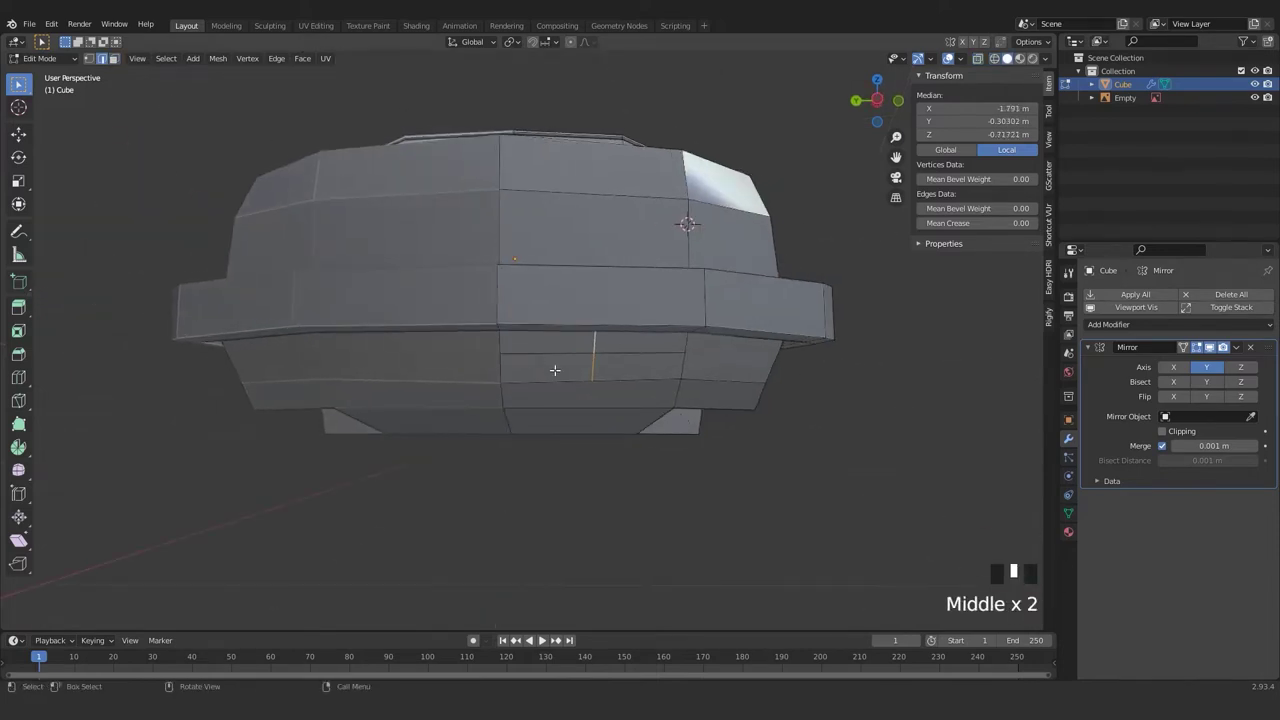
- Inset the two subdivided faces next to the centre line below the front bumper by 0.01266 m
{"action": "key", "text": "3"}
{"action": "left_click", "coordinate": [558, 343]}
{"action": "left_click", "coordinate": [568, 361], "text": "shift"}
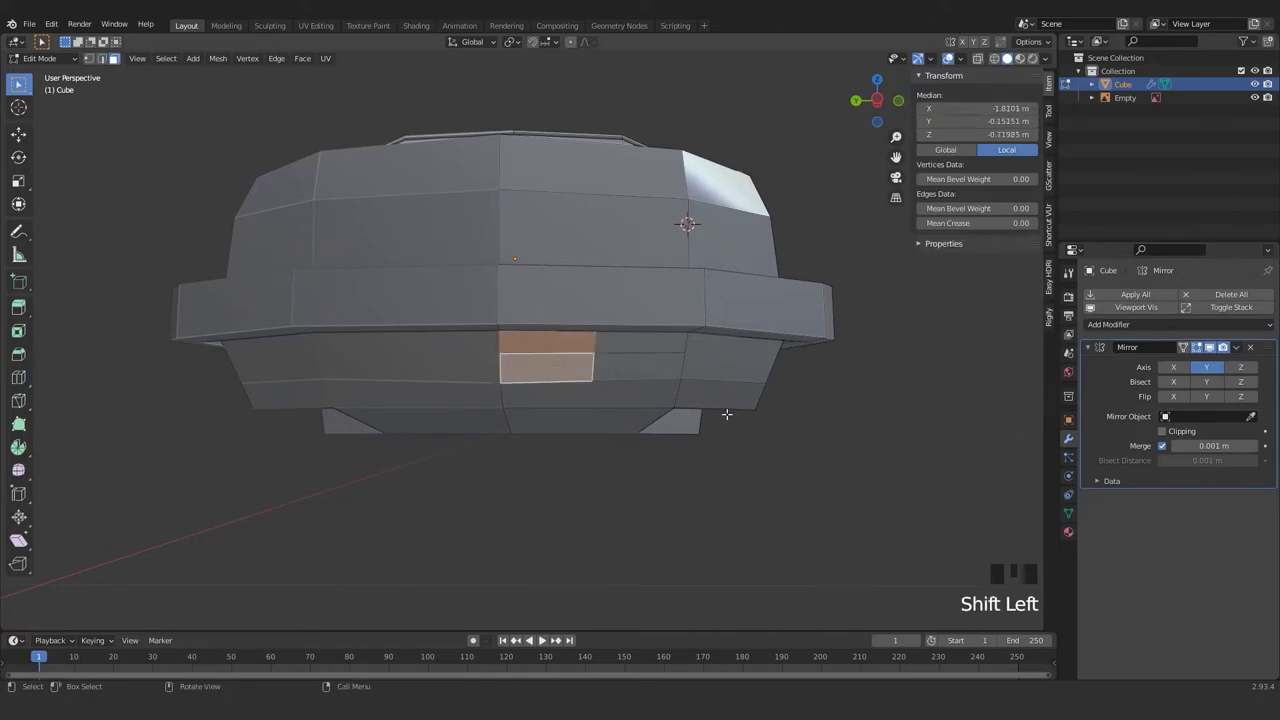
{"action": "key", "text": "i"}
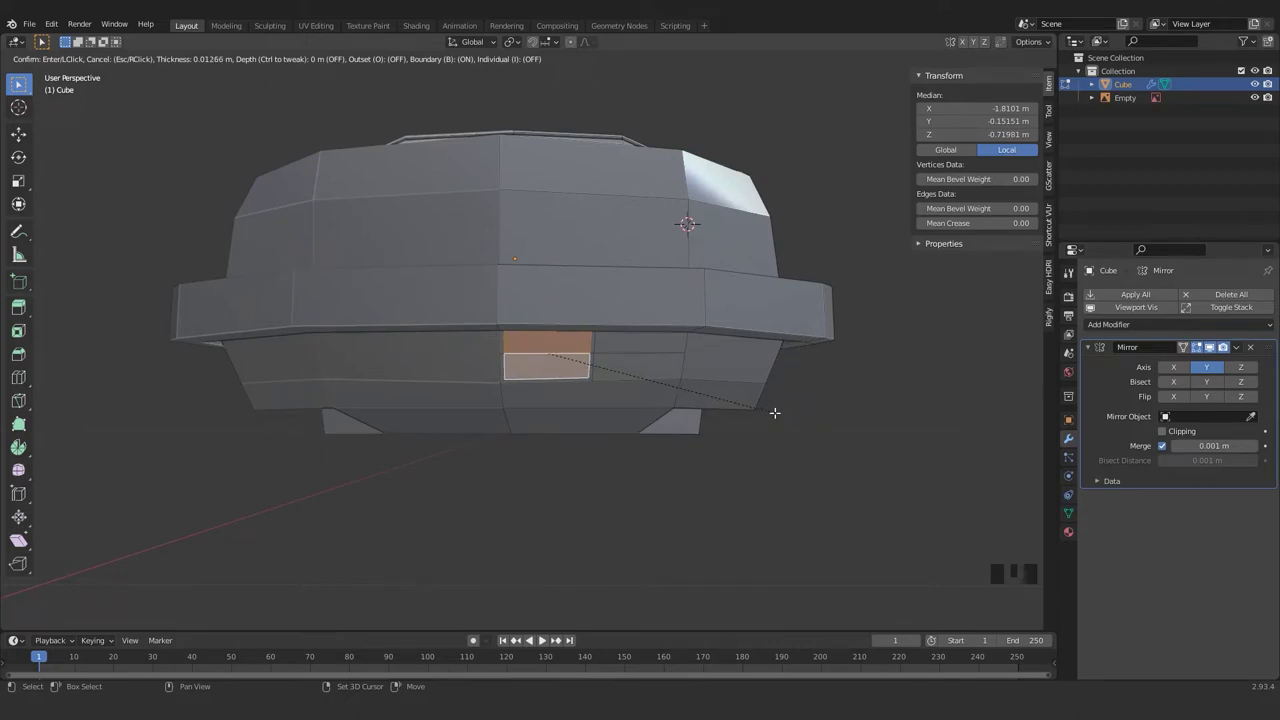
{"action": "left_click", "coordinate": [774, 412]}
{"action": "scroll", "coordinate": [666, 380], "scroll_direction": "up", "scroll_amount": 2}
{"action": "middle_click_drag", "start_coordinate": [666, 380], "coordinate": [524, 360]}
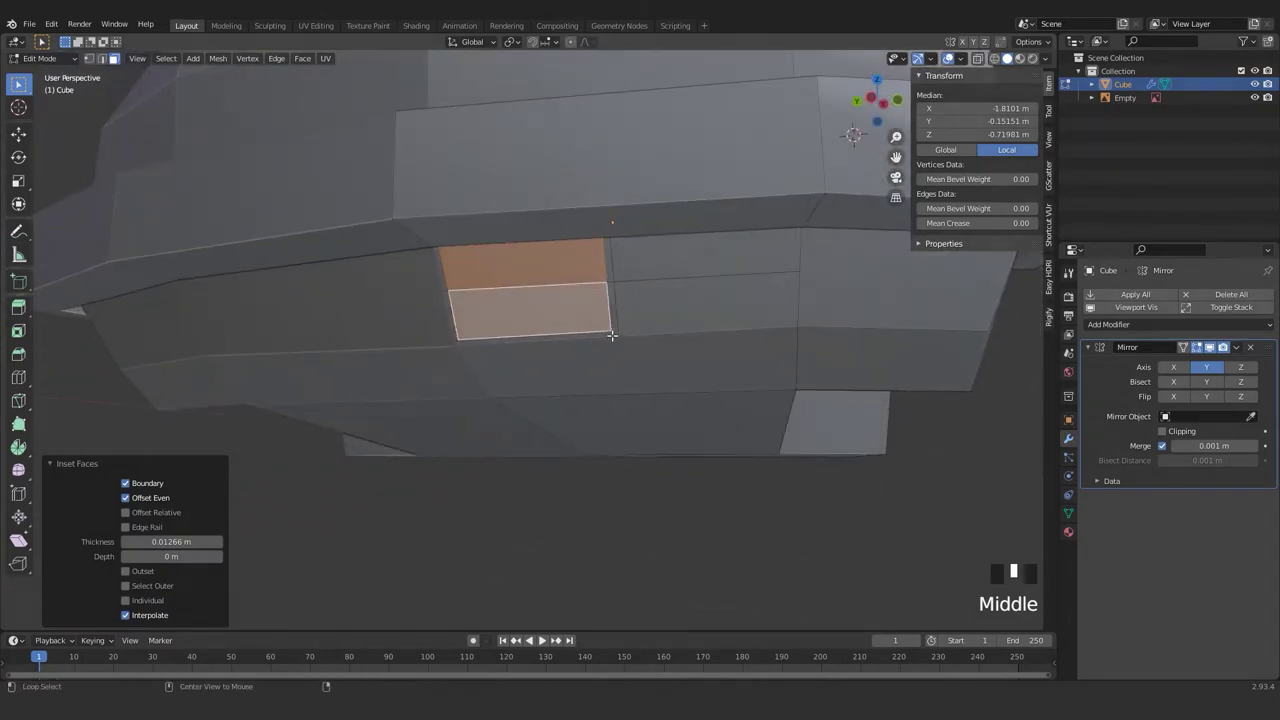
- Try extruding the border faces around the inset inward by about 0.011 m
{"action": "left_click", "coordinate": [611, 335], "text": "alt"}
{"action": "key", "text": "e"}
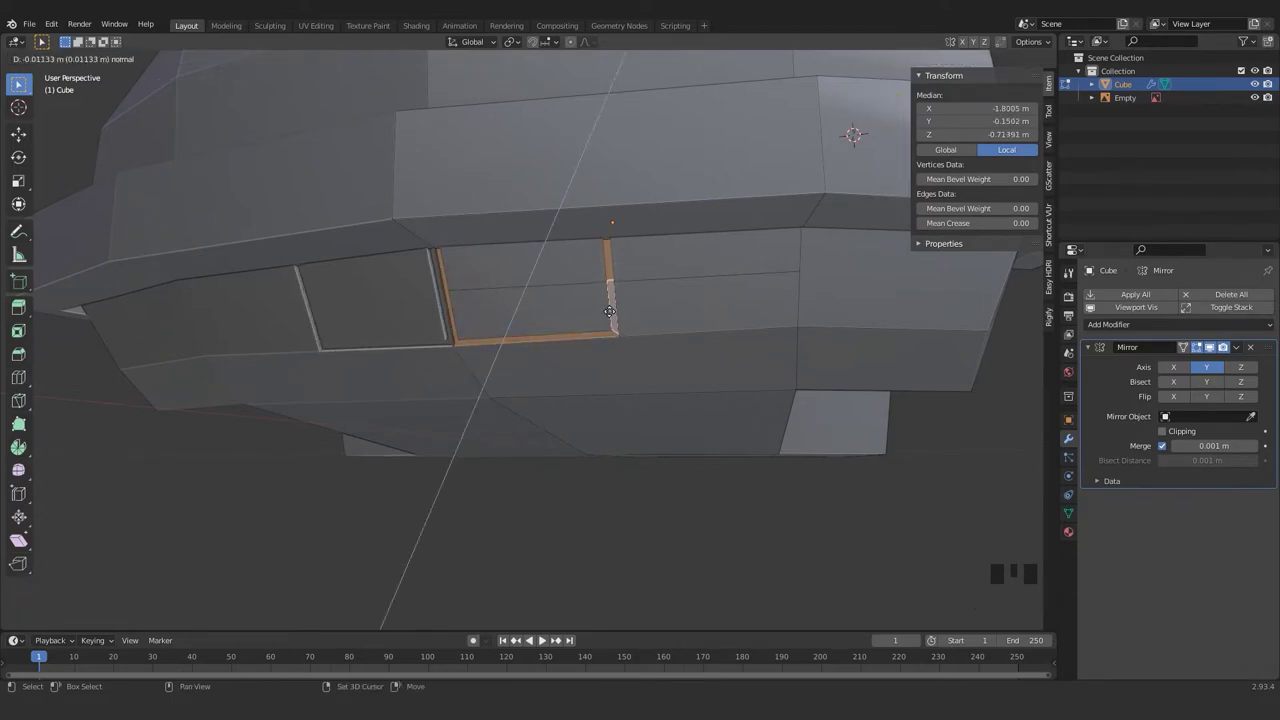
{"action": "left_click", "coordinate": [611, 307]}
{"action": "scroll", "coordinate": [611, 307], "scroll_direction": "up", "scroll_amount": 2}
{"action": "middle_click_drag", "start_coordinate": [322, 258], "coordinate": [570, 367], "text": "shift"}
- Try deleting the narrow inner side faces of the extruded border along the centre line
{"action": "left_click", "coordinate": [552, 360]}
{"action": "left_click", "coordinate": [547, 353]}
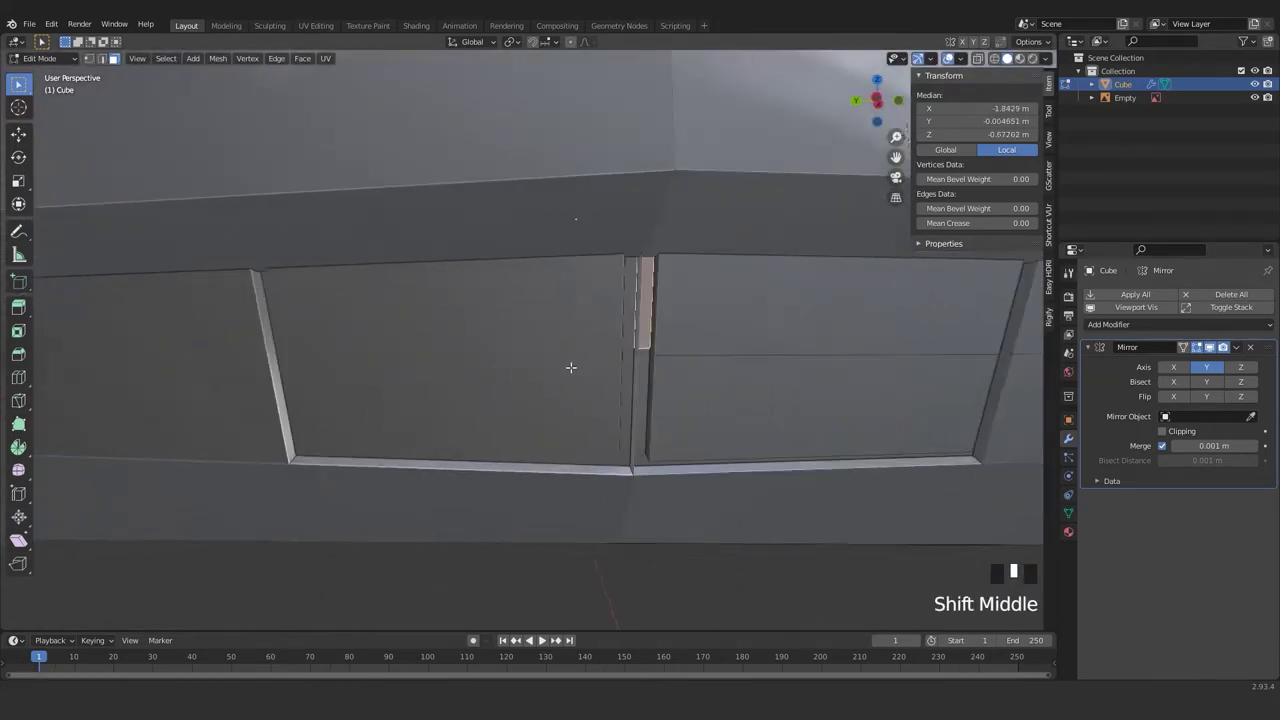
{"action": "scroll", "coordinate": [570, 367], "scroll_direction": "up", "scroll_amount": 3}
{"action": "left_click", "coordinate": [708, 370]}
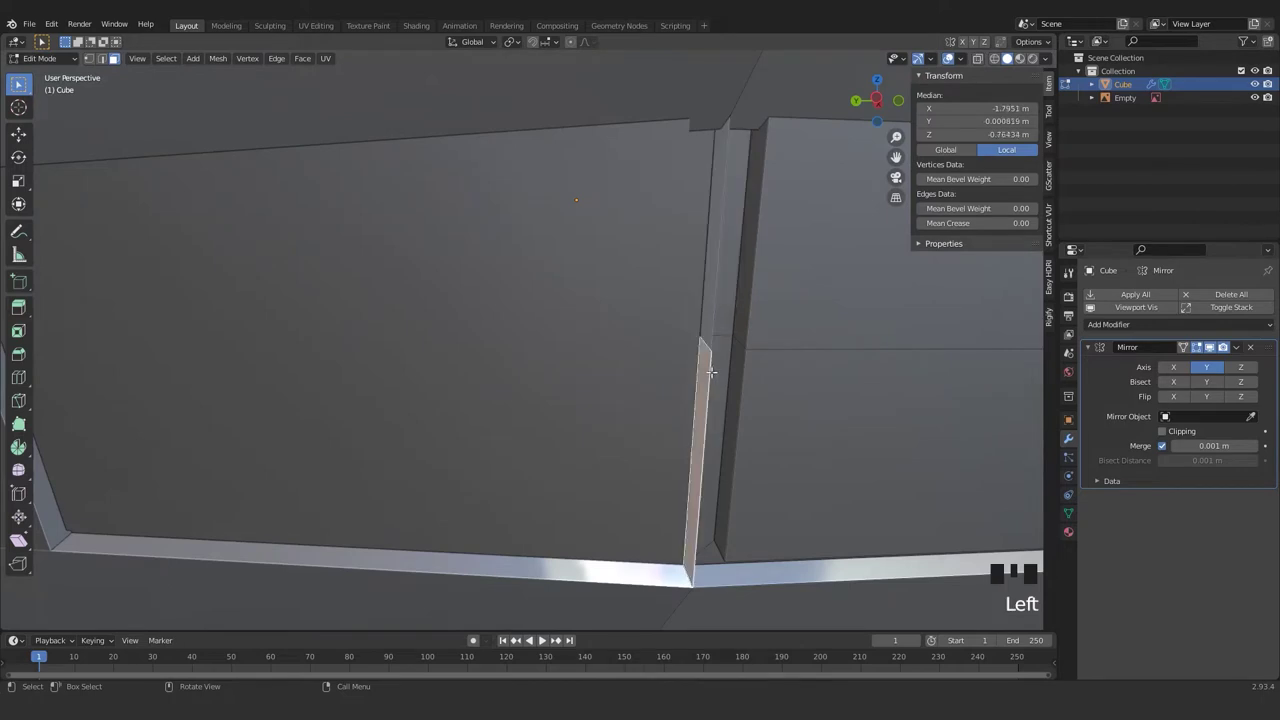
{"action": "left_click", "coordinate": [712, 325], "text": "shift"}
{"action": "key", "text": "x"}
{"action": "left_click", "coordinate": [710, 334]}
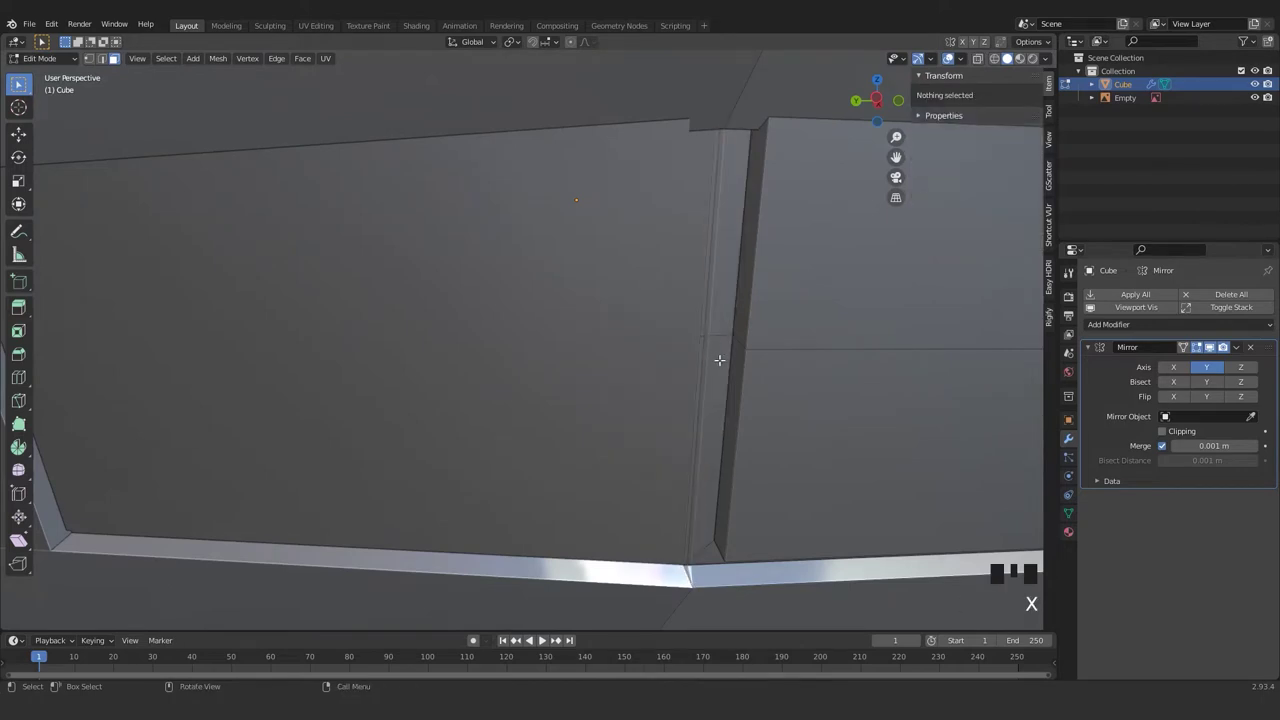
- Inspect the centre gap of the extruded border and undo the extrusion and face deletion back to the inset
{"action": "middle_click_drag", "start_coordinate": [719, 360], "coordinate": [722, 359]}
{"action": "scroll", "coordinate": [674, 397], "scroll_direction": "down", "scroll_amount": 1}
{"action": "middle_click_drag", "start_coordinate": [674, 397], "coordinate": [626, 417], "text": "shift"}
{"action": "scroll", "coordinate": [711, 385], "scroll_direction": "up", "scroll_amount": 2}
{"action": "scroll", "coordinate": [700, 380], "scroll_direction": "down", "scroll_amount": 1, "text": "shift"}
{"action": "scroll", "coordinate": [745, 382], "scroll_direction": "down", "scroll_amount": 2}
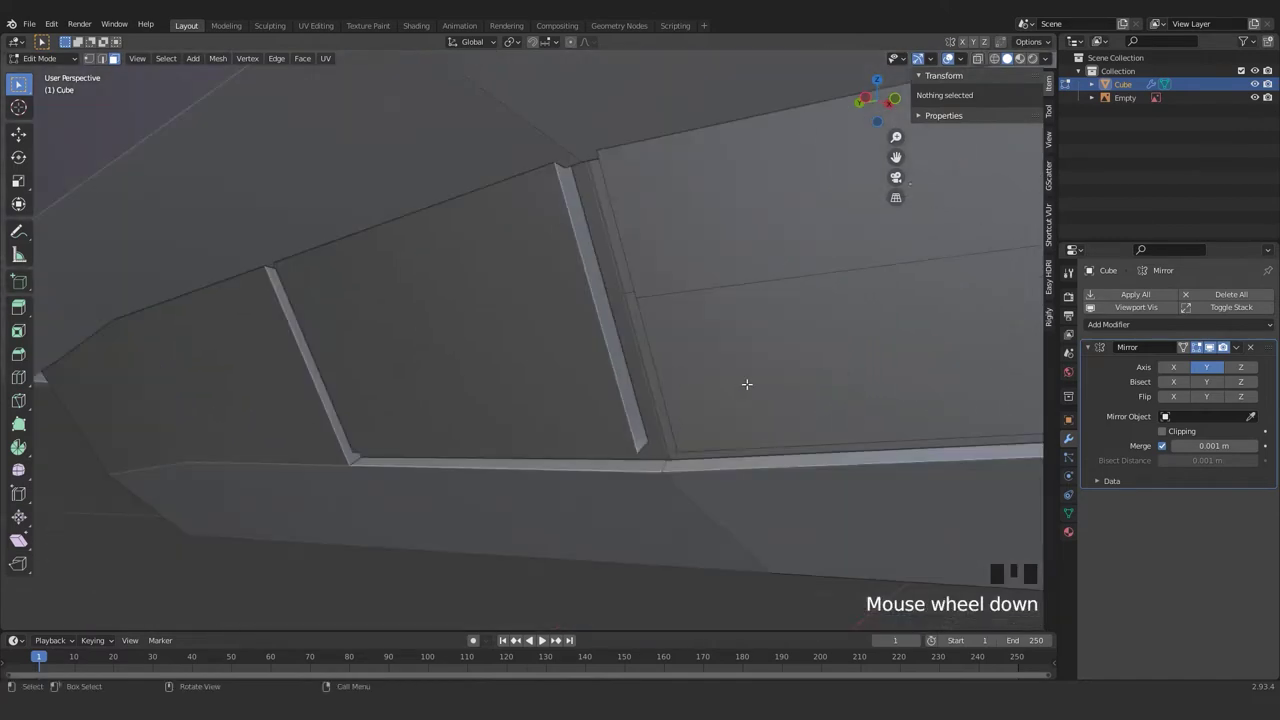
{"action": "key", "text": "ctrl+z"}
{"action": "key", "text": "ctrl+z"}
{"action": "key", "text": "ctrl+z"}
{"action": "key", "text": "ctrl+z"}
{"action": "key", "text": "ctrl+z"}
{"action": "key", "text": "ctrl+z"}
{"action": "key", "text": "ctrl+z"}
{"action": "key", "text": "ctrl+z"}
{"action": "key", "text": "ctrl+z"}
{"action": "key", "text": "ctrl+z"}
{"action": "key", "text": "ctrl+z"}
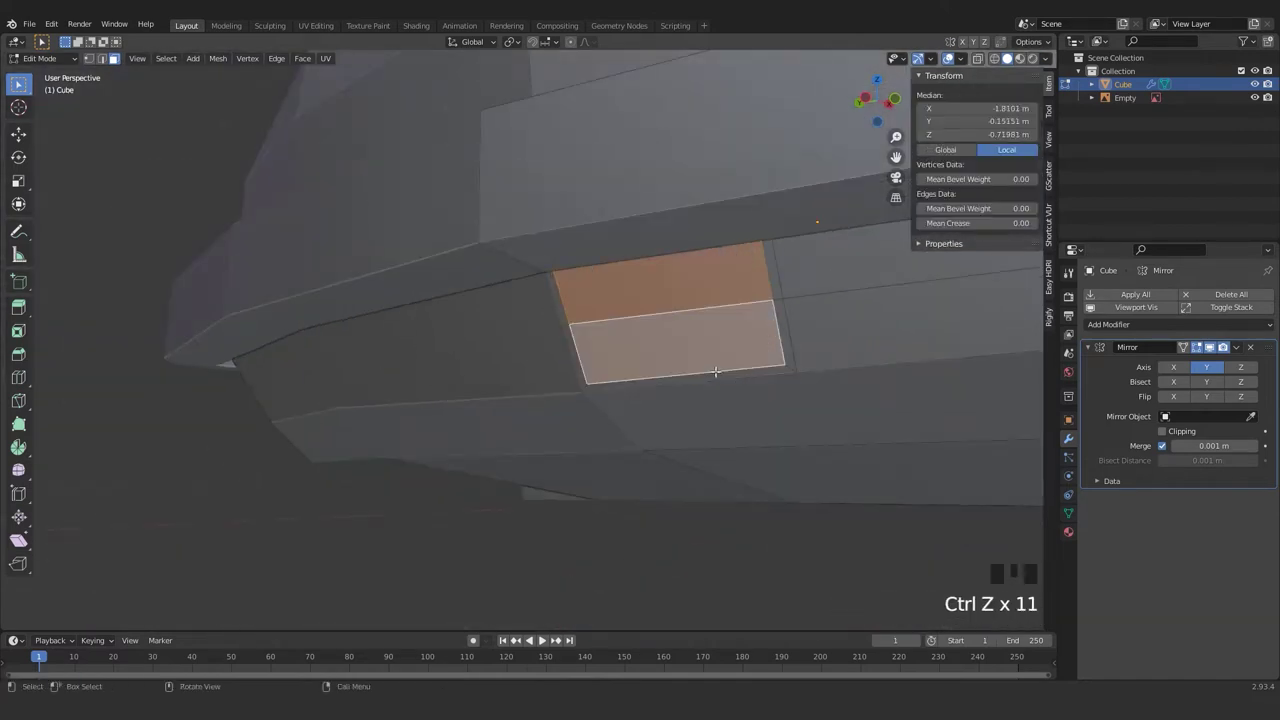
- Extrude the two inset faces below the front bumper outward along their normal by 0.01889 m
{"action": "middle_click_drag", "start_coordinate": [714, 371], "coordinate": [743, 368]}
{"action": "key", "text": "e"}
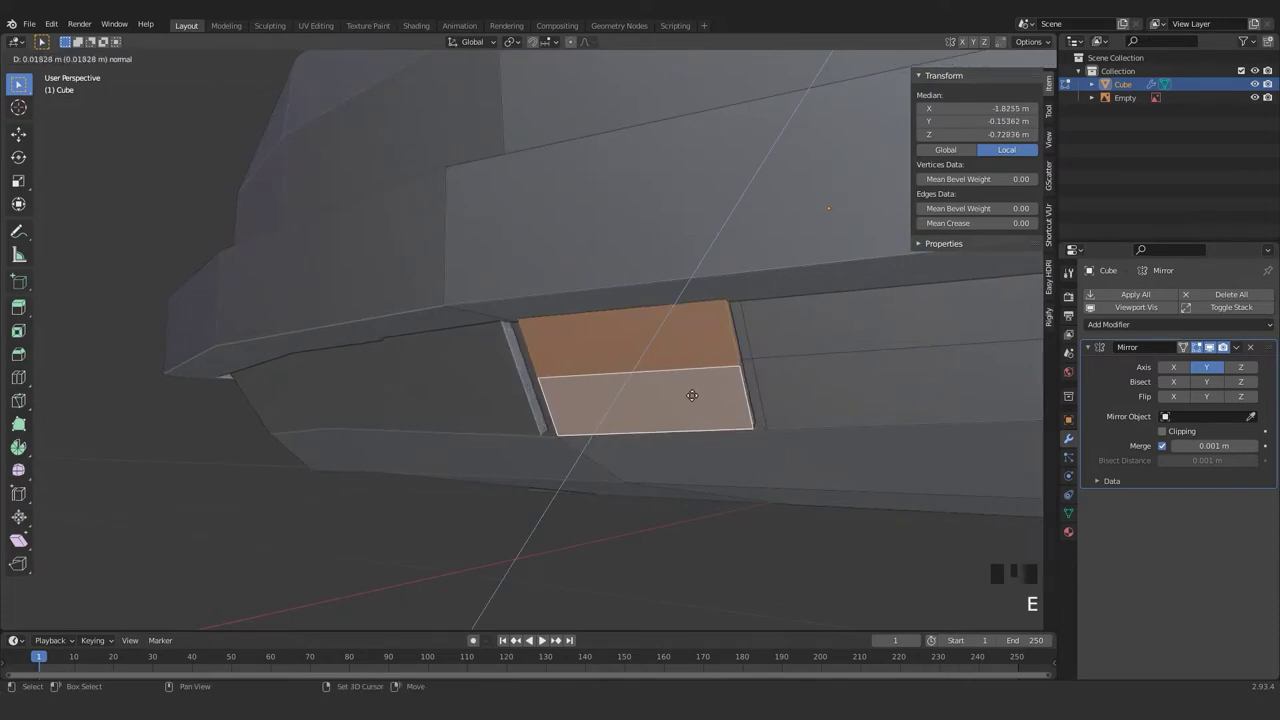
{"action": "left_click", "coordinate": [687, 396]}
{"action": "middle_click_drag", "start_coordinate": [687, 396], "coordinate": [677, 400]}
{"action": "scroll", "coordinate": [800, 397], "scroll_direction": "up", "scroll_amount": 3}
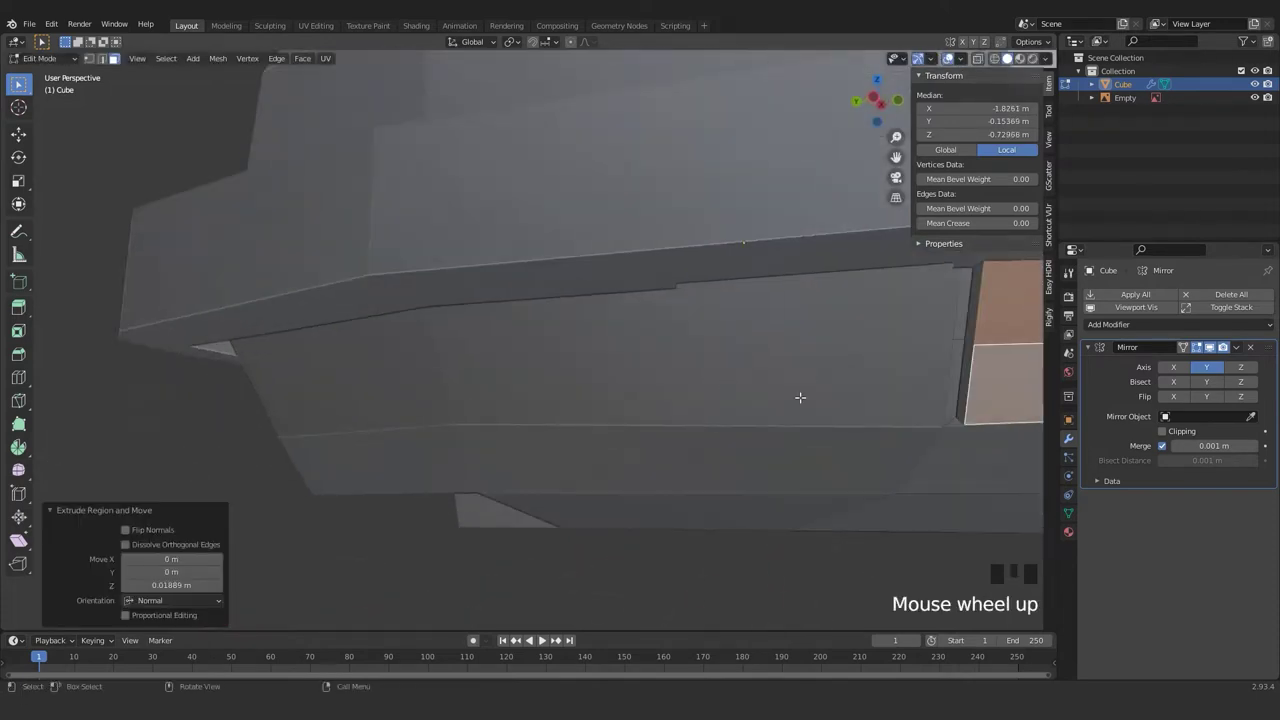
- Delete the extrusion's inner side faces and the adjoining border strip faces along the centre line
{"action": "middle_click_drag", "start_coordinate": [800, 397], "coordinate": [717, 426], "text": "shift"}
{"action": "scroll", "coordinate": [675, 421], "scroll_direction": "up", "scroll_amount": 2}
{"action": "left_click", "coordinate": [634, 434], "text": "shift"}
{"action": "middle_click_drag", "start_coordinate": [628, 397], "coordinate": [739, 423]}
{"action": "key", "text": "KP_Decimal"}
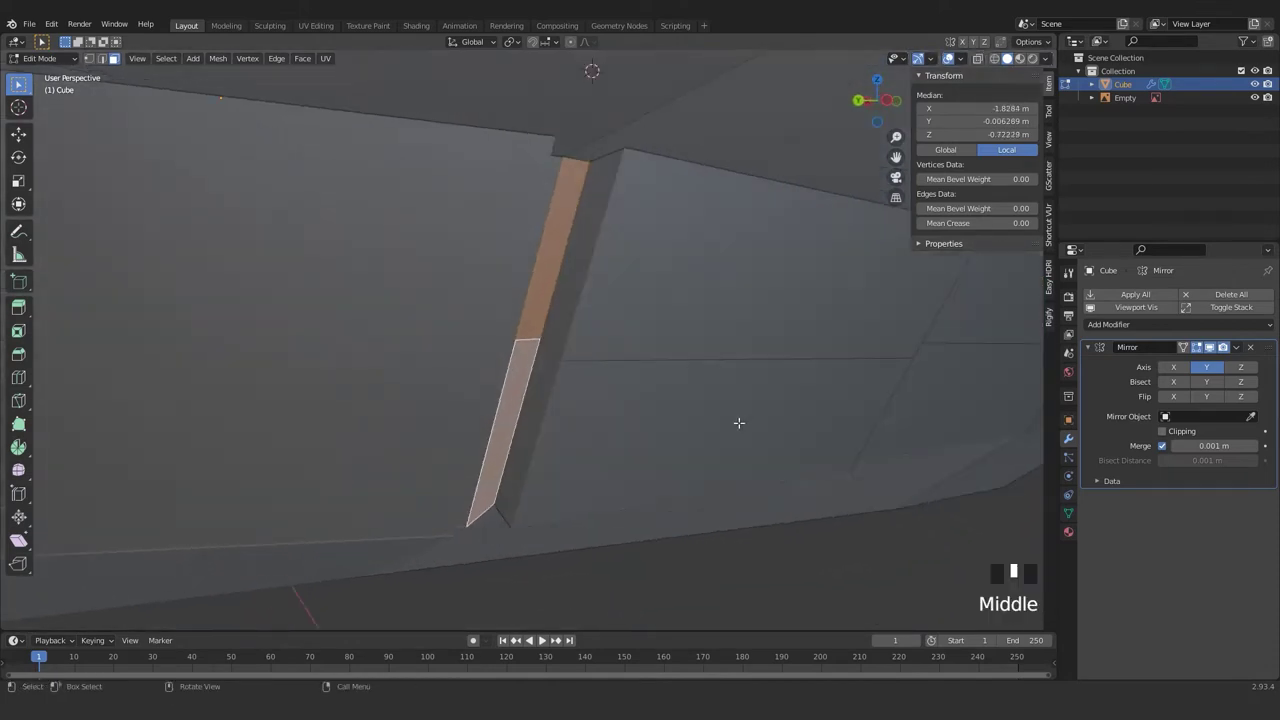
{"action": "left_click", "coordinate": [543, 344], "text": "shift"}
{"action": "left_click", "coordinate": [565, 316], "text": "shift"}
{"action": "key", "text": "x"}
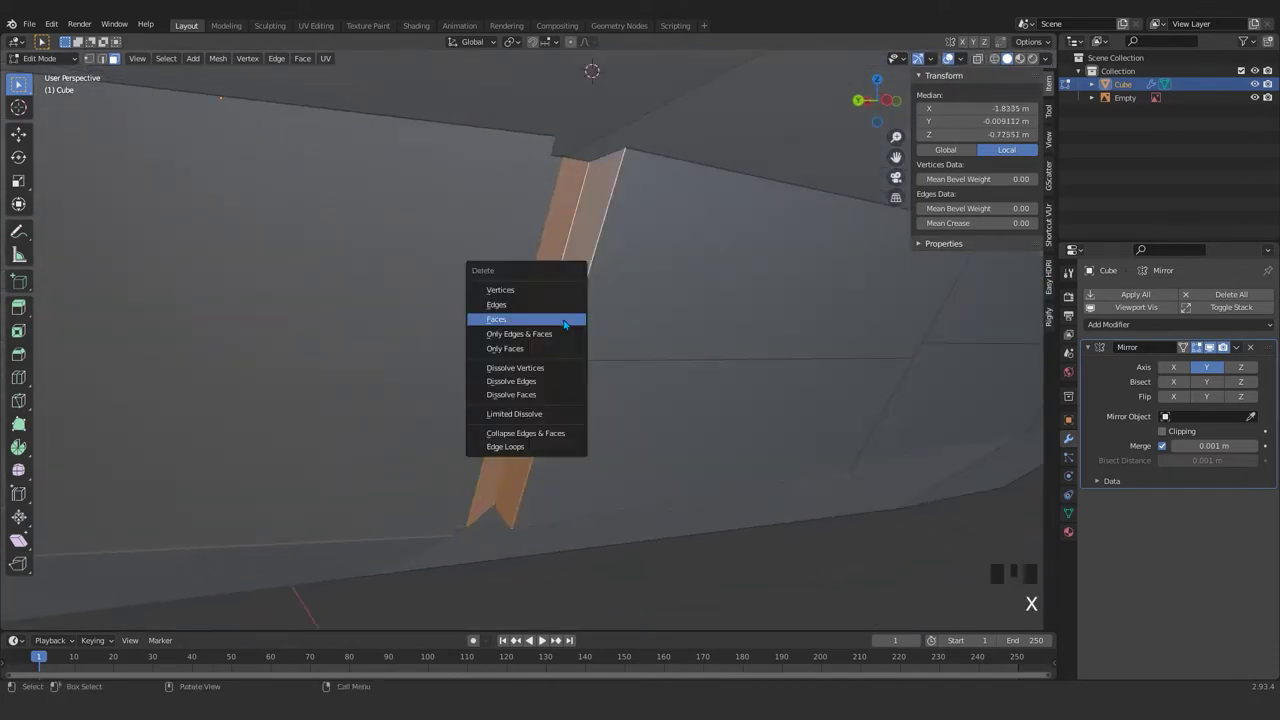
{"action": "left_click", "coordinate": [572, 316]}
{"action": "scroll", "coordinate": [576, 311], "scroll_direction": "down", "scroll_amount": 1}
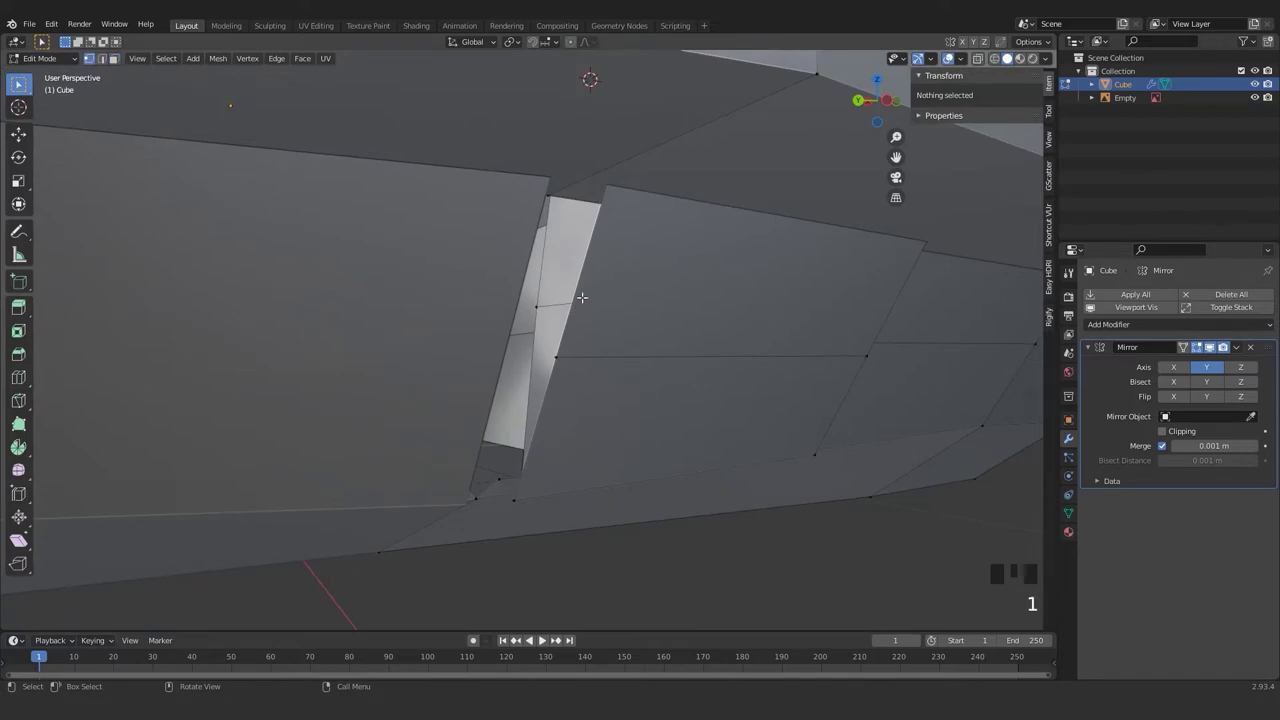
- Enable Clipping on the Mirror modifier and move the centre-line vertices about 0.038 m along Y onto the mirror plane, in wireframe top view
{"action": "key", "text": "KP_7"}
{"action": "key", "text": "z"}
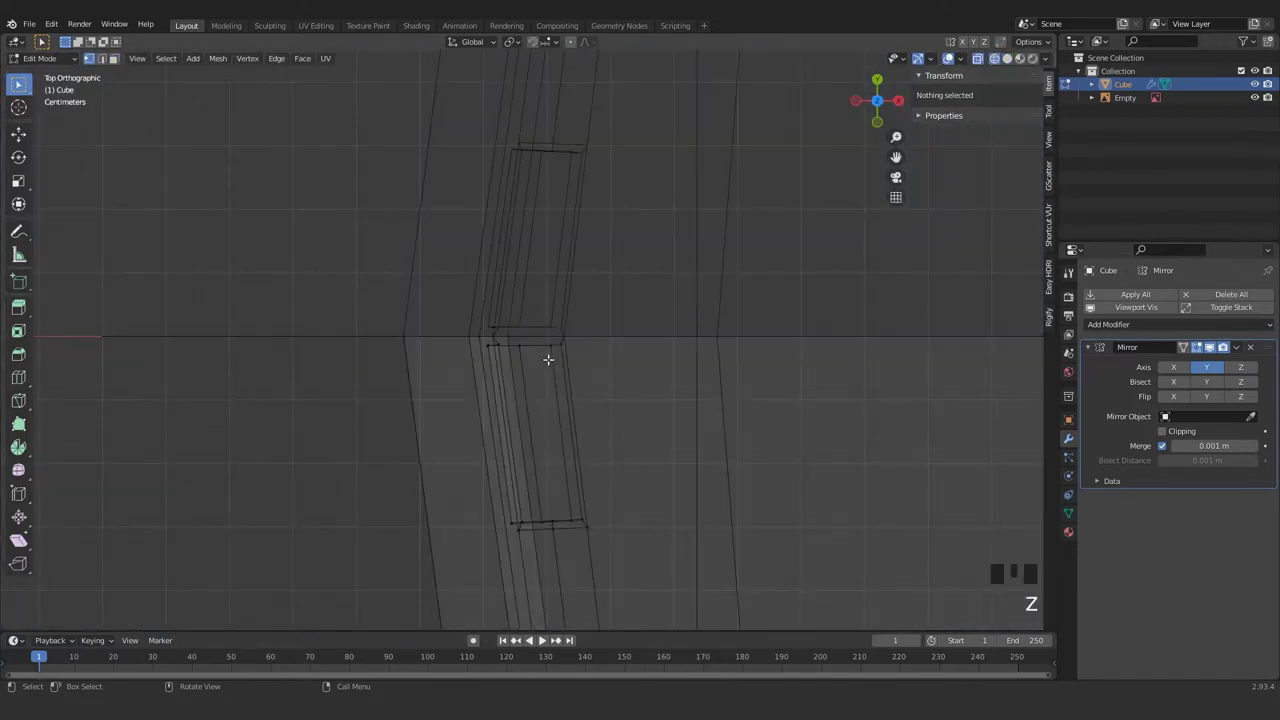
{"action": "left_click_drag", "start_coordinate": [584, 296], "coordinate": [423, 374]}
{"action": "key", "text": "g"}
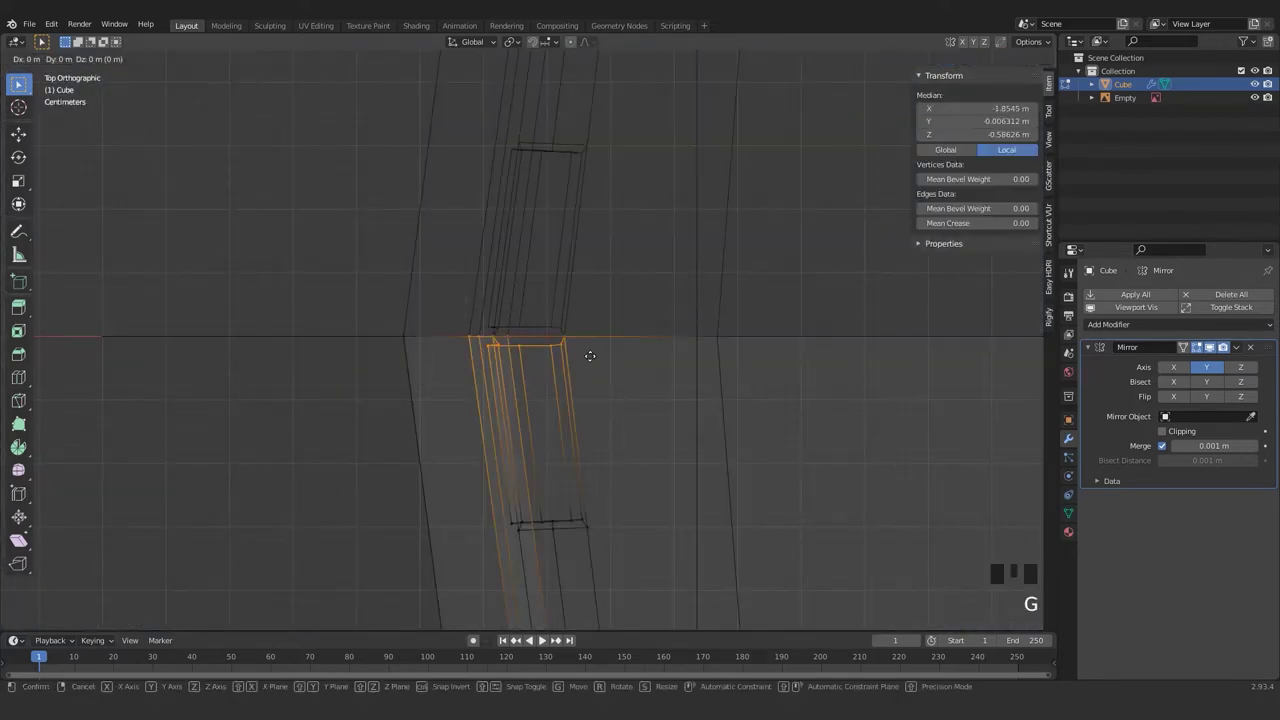
{"action": "key", "text": "y"}
{"action": "left_click", "coordinate": [593, 346]}
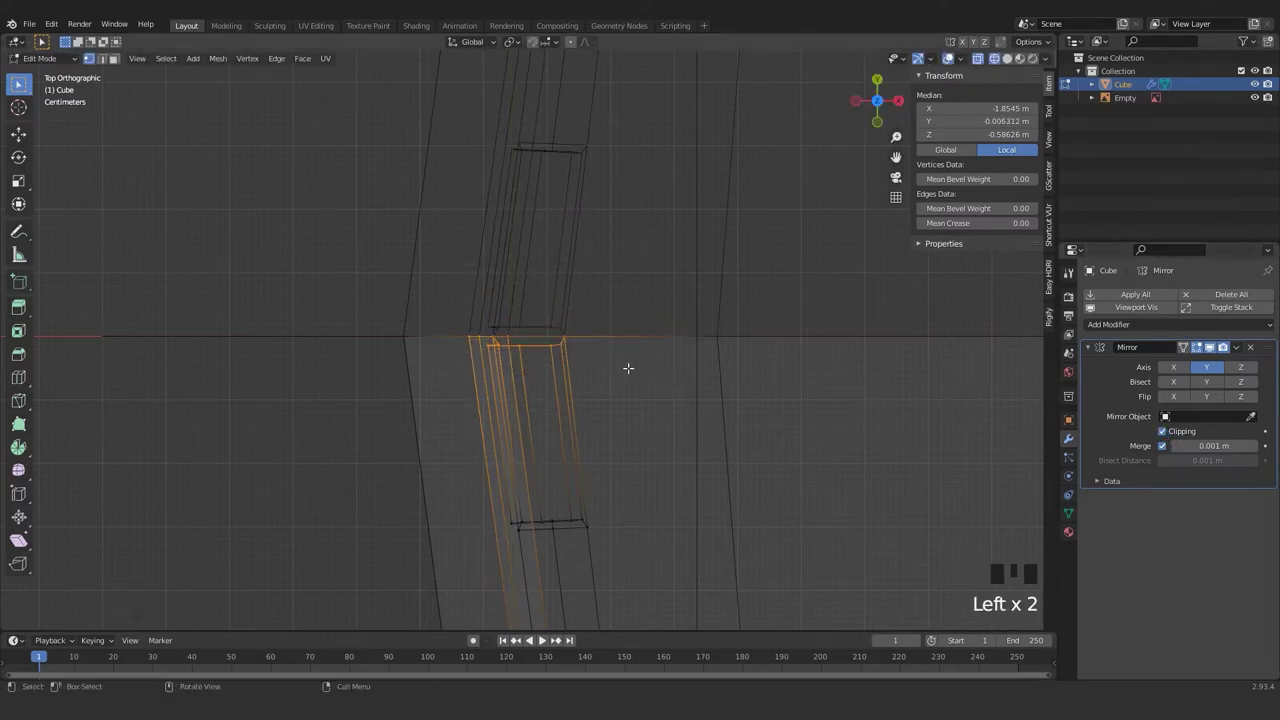
{"action": "key", "text": "g"}
{"action": "left_click", "coordinate": [588, 356]}
{"action": "scroll", "coordinate": [523, 363], "scroll_direction": "up", "scroll_amount": 2}
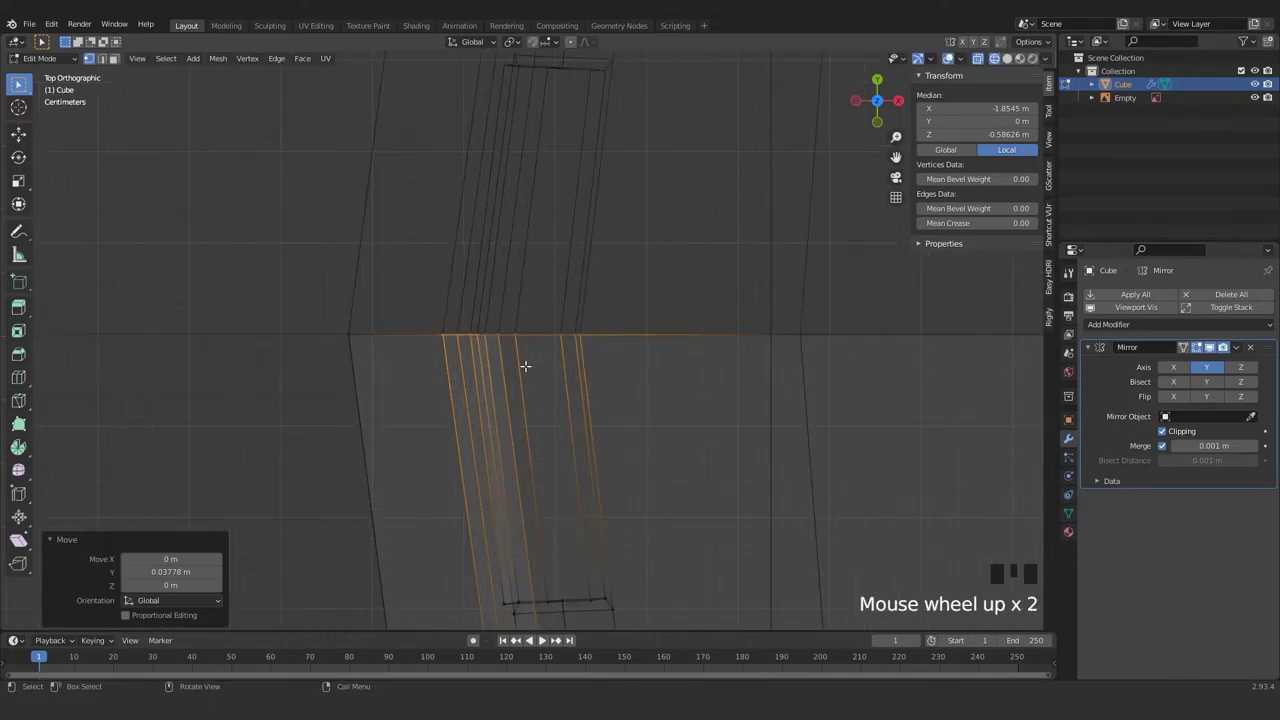
- Inspect the centre seam and end edge of the raised panel below the front bumper
{"action": "scroll", "coordinate": [523, 363], "scroll_direction": "down", "scroll_amount": 2}
{"action": "key", "text": "z"}
{"action": "mouse_move", "coordinate": [540, 380]}
{"action": "middle_mouse_down"}
{"action": "mouse_move", "coordinate": [576, 391]}
{"action": "mouse_move", "coordinate": [660, 303]}
{"action": "mouse_move", "coordinate": [655, 270]}
{"action": "mouse_move", "coordinate": [627, 341]}
{"action": "mouse_move", "coordinate": [583, 374]}
{"action": "mouse_move", "coordinate": [466, 366]}
{"action": "mouse_move", "coordinate": [609, 331]}
{"action": "mouse_move", "coordinate": [617, 366]}
{"action": "mouse_move", "coordinate": [552, 343]}
{"action": "middle_mouse_up"}
{"action": "scroll", "coordinate": [655, 270], "scroll_direction": "up", "scroll_amount": 3}
{"action": "scroll", "coordinate": [611, 331], "scroll_direction": "up", "scroll_amount": 3}
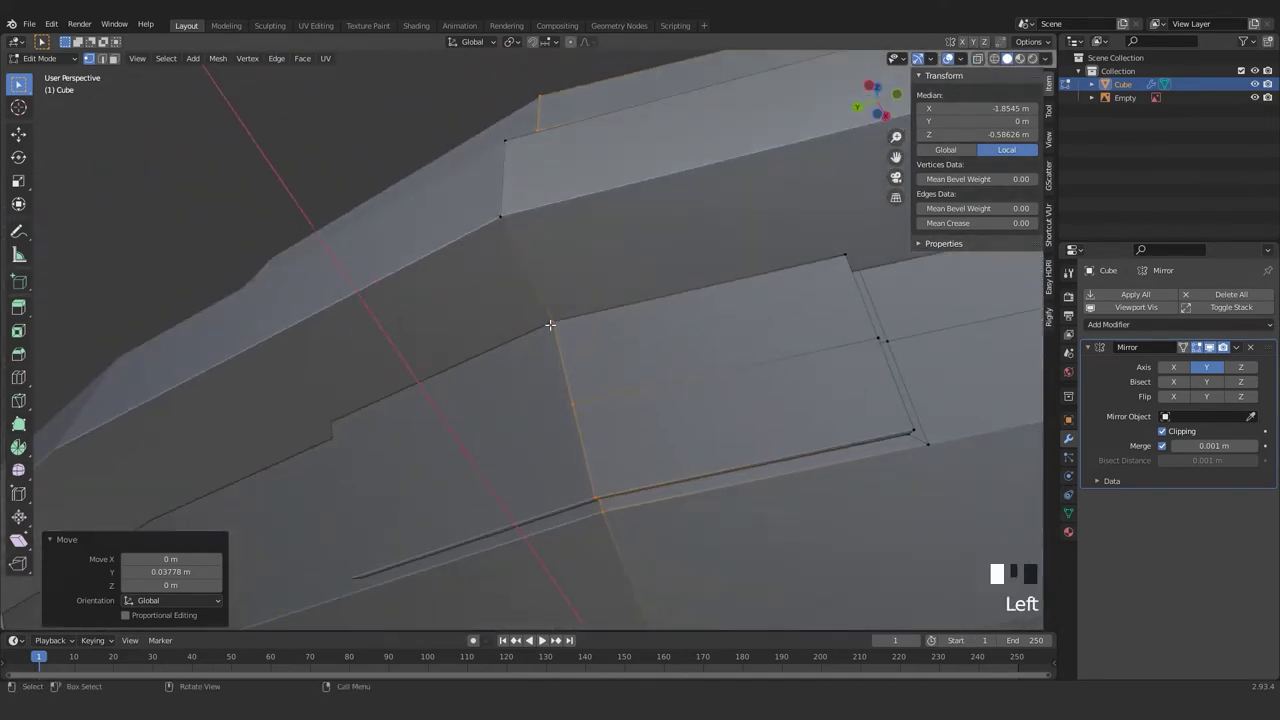
{"action": "left_click", "coordinate": [566, 423]}
{"action": "left_click", "coordinate": [604, 478], "text": "shift"}
{"action": "middle_click_drag", "start_coordinate": [594, 496], "coordinate": [659, 413], "text": "shift"}
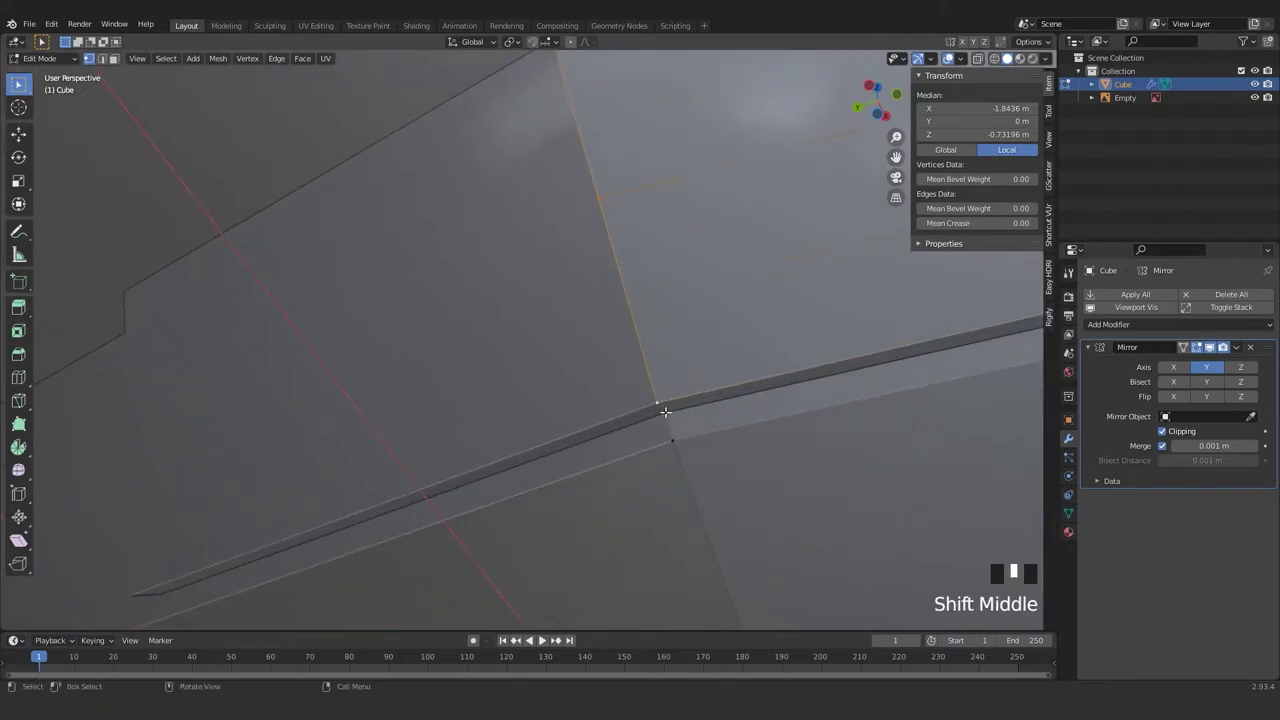
{"action": "scroll", "coordinate": [665, 411], "scroll_direction": "down", "scroll_amount": 7}
{"action": "middle_click_drag", "start_coordinate": [651, 363], "coordinate": [523, 380]}
{"action": "scroll", "coordinate": [619, 311], "scroll_direction": "up", "scroll_amount": 2}
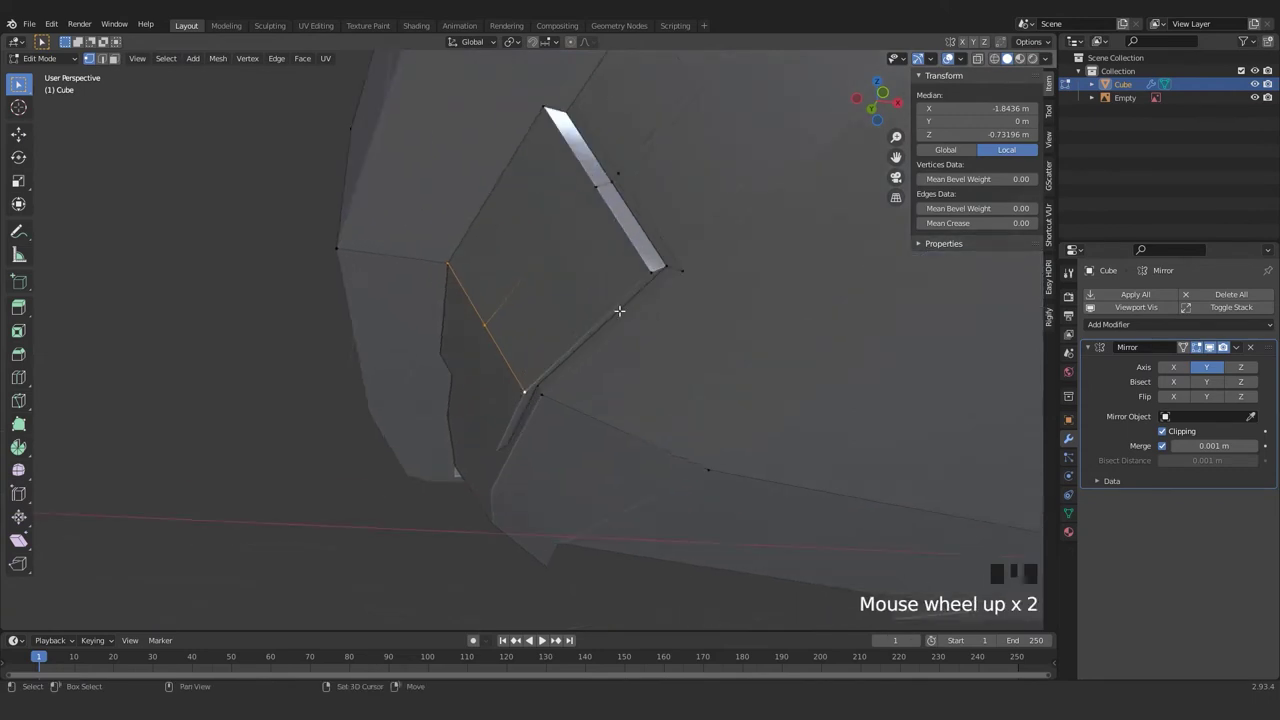
{"action": "middle_click_drag", "start_coordinate": [619, 311], "coordinate": [631, 373], "text": "shift"}
- Move the raised panel's outer-end front vertices forward about 0.04 m along X in wireframe top view
{"action": "left_click", "coordinate": [634, 347]}
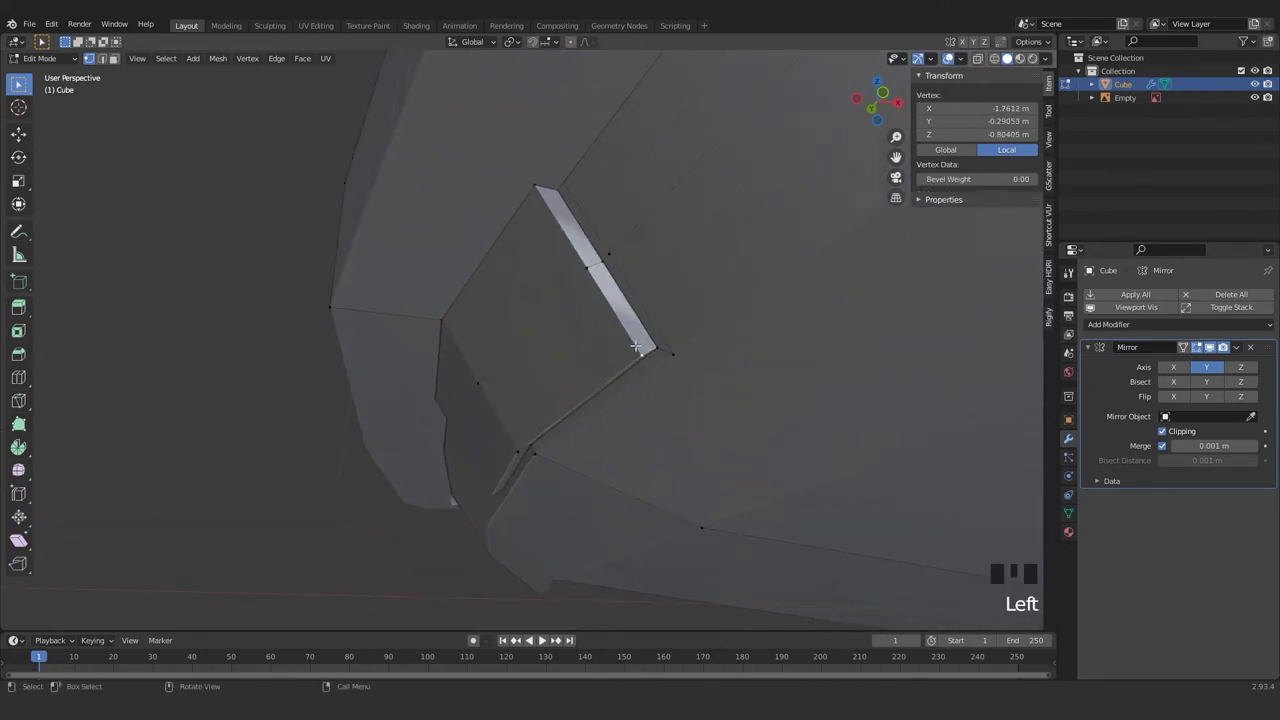
{"action": "left_click", "coordinate": [588, 265], "text": "shift"}
{"action": "scroll", "coordinate": [560, 277], "scroll_direction": "down", "scroll_amount": 3}
{"action": "key", "text": "KP_7"}
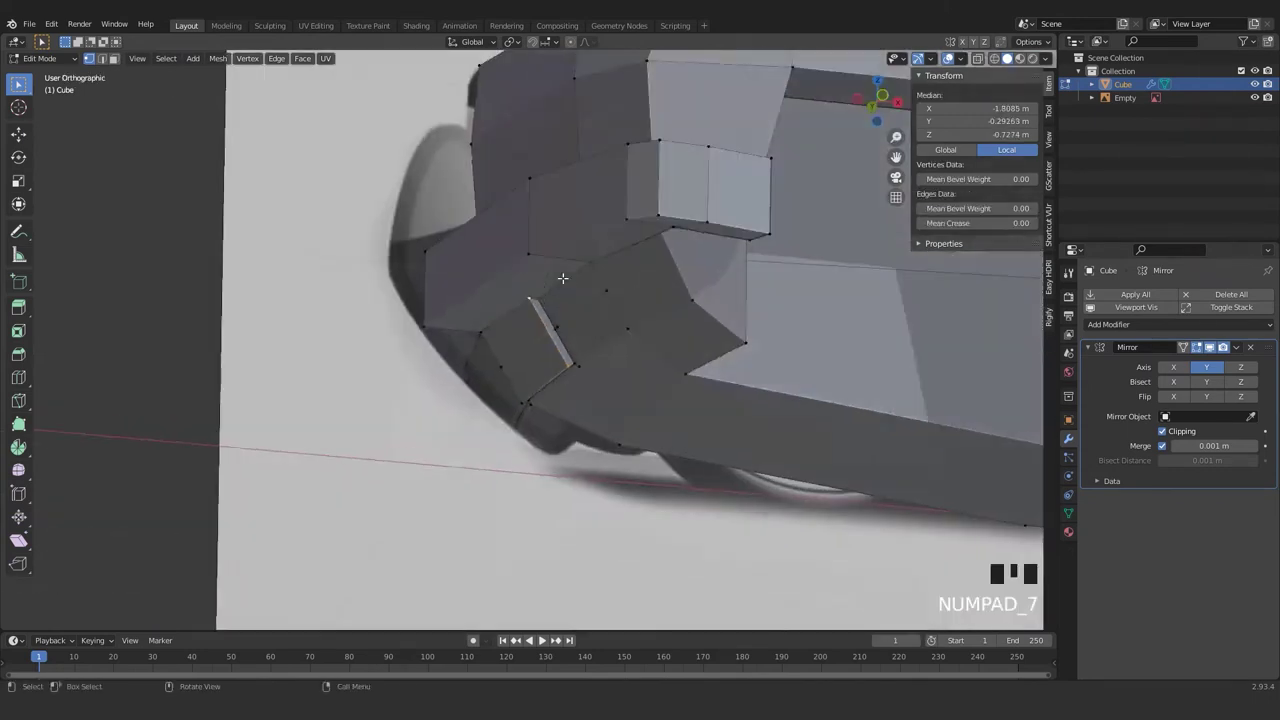
{"action": "key", "text": "z"}
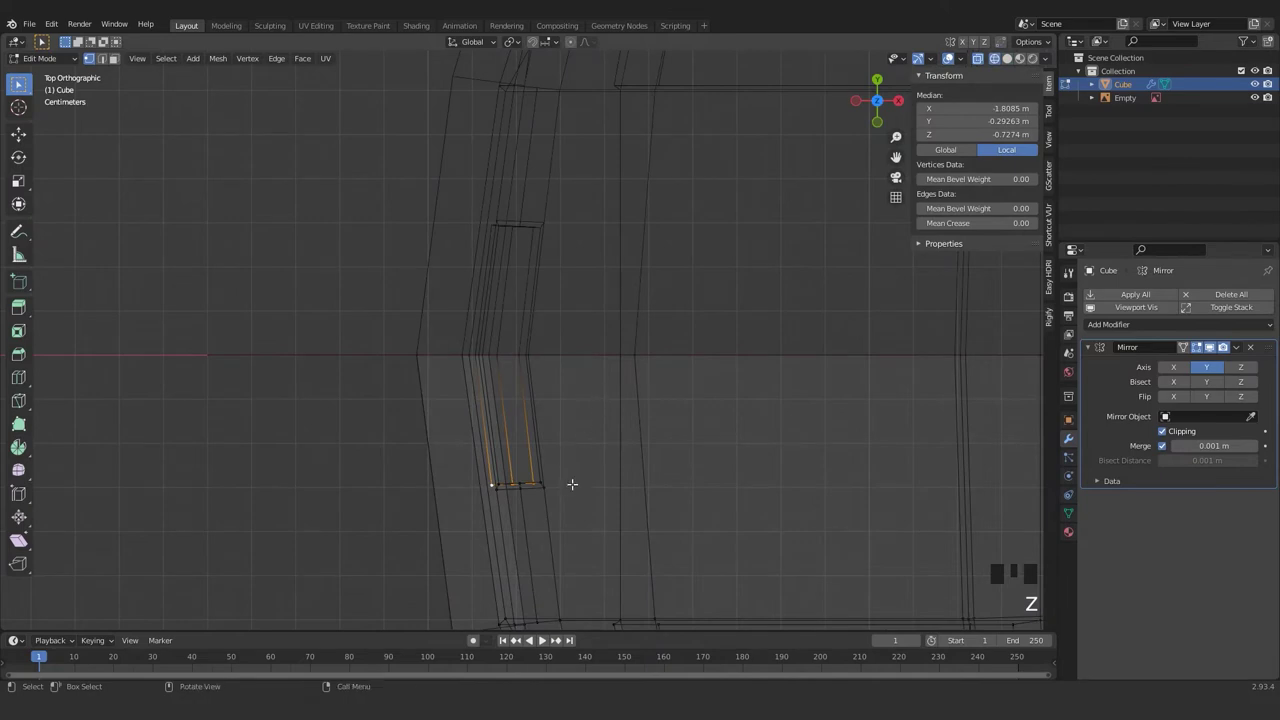
{"action": "key", "text": "g"}
{"action": "key", "text": "x"}
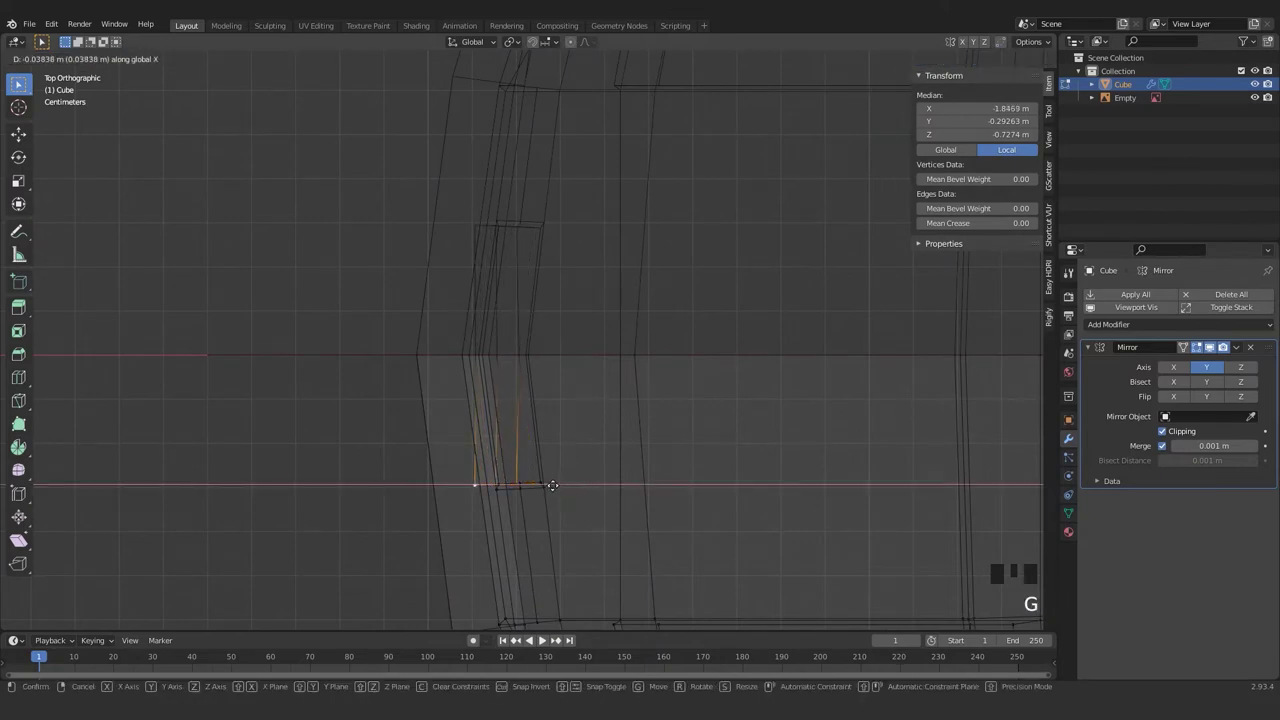
{"action": "left_click", "coordinate": [549, 484]}
- Select the front faces of the panel below the front bumper and move them about 0.02 m outward along X
{"action": "key", "text": "Tab"}
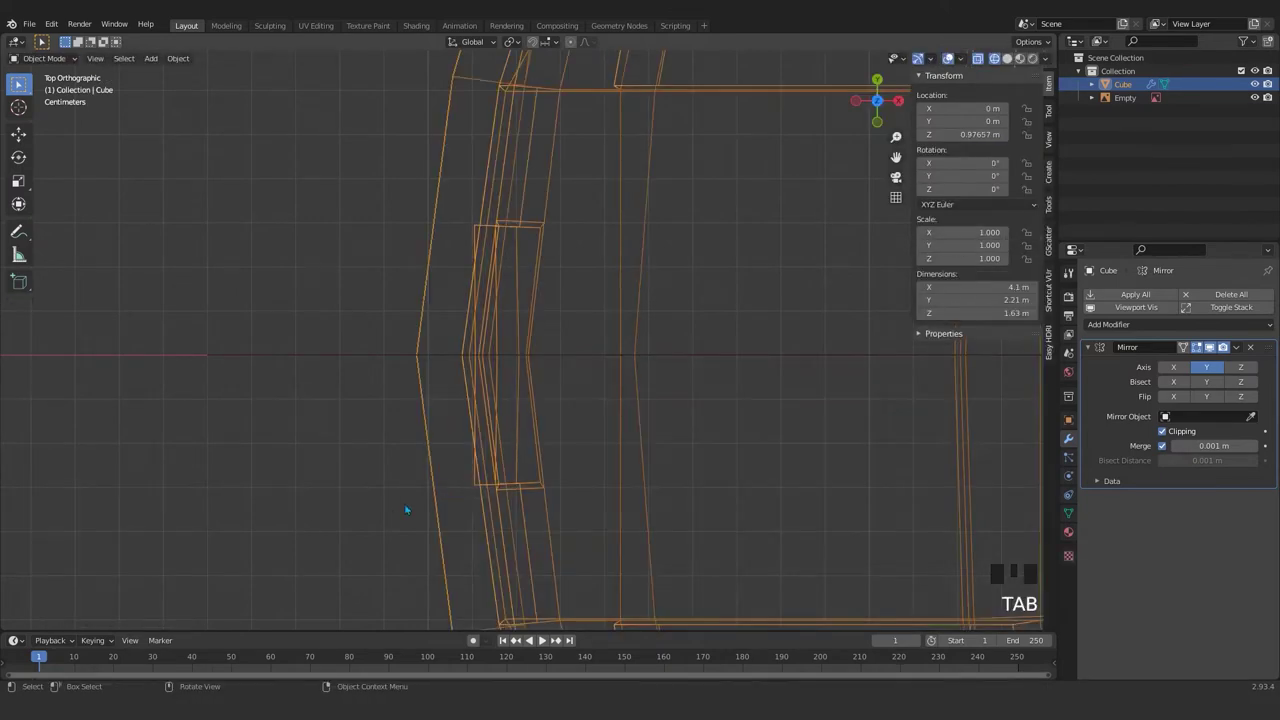
{"action": "key", "text": "z"}
{"action": "mouse_move", "coordinate": [546, 469]}
{"action": "middle_mouse_down"}
{"action": "mouse_move", "coordinate": [732, 286]}
{"action": "mouse_move", "coordinate": [704, 242]}
{"action": "mouse_move", "coordinate": [609, 237]}
{"action": "mouse_move", "coordinate": [689, 223]}
{"action": "mouse_move", "coordinate": [734, 200]}
{"action": "mouse_move", "coordinate": [729, 188]}
{"action": "middle_mouse_up"}
{"action": "scroll", "coordinate": [586, 357], "scroll_direction": "up", "scroll_amount": 2}
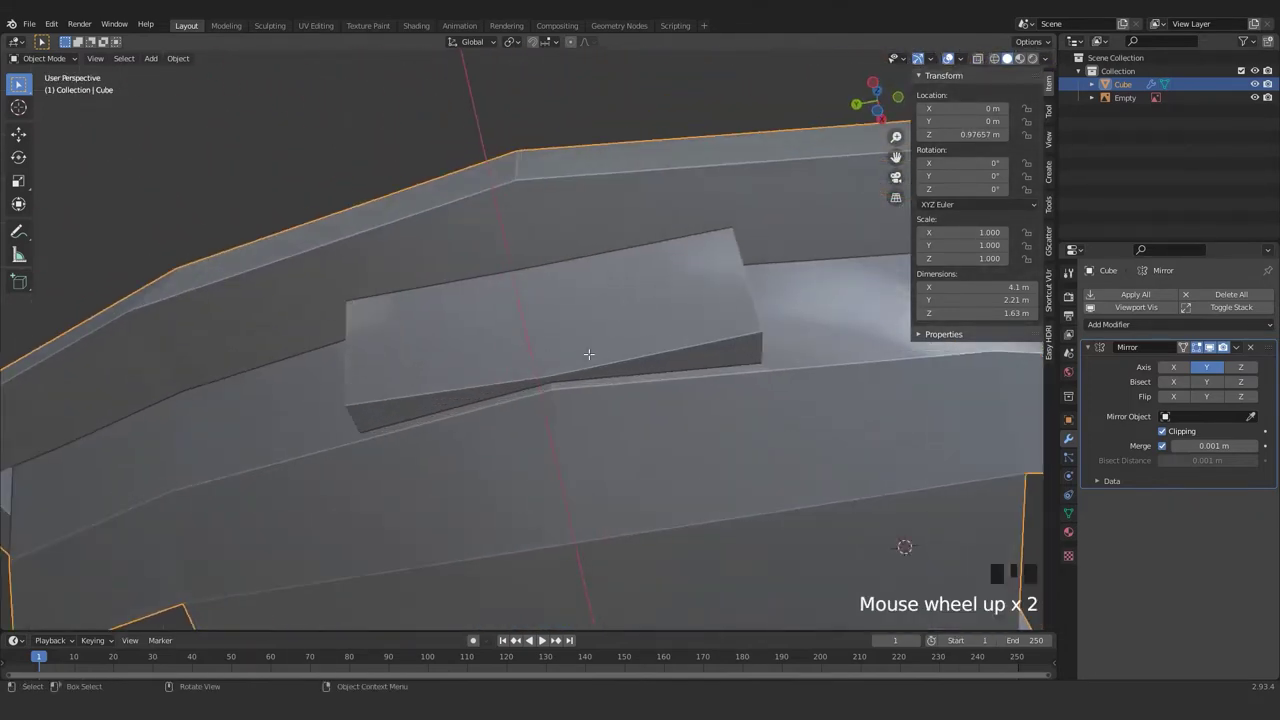
{"action": "key", "text": "Tab"}
{"action": "left_click", "coordinate": [542, 318], "text": "shift"}
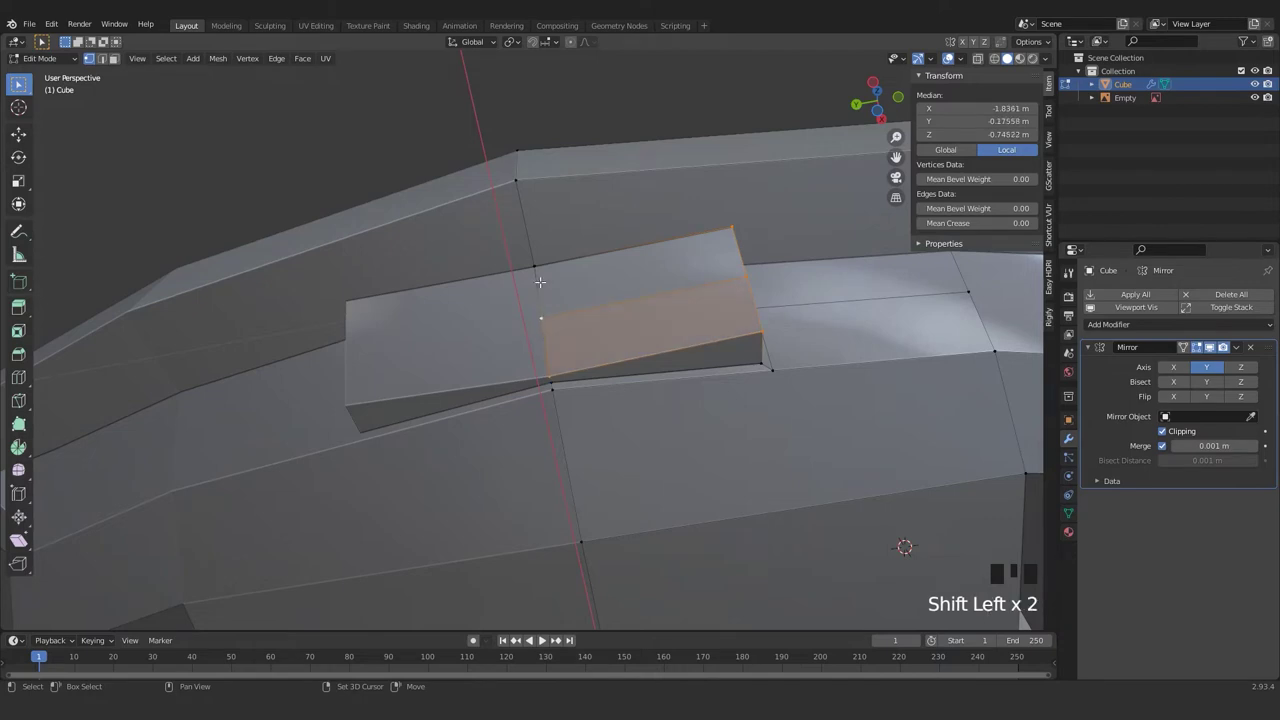
{"action": "middle_click_drag", "start_coordinate": [595, 320], "coordinate": [610, 358]}
{"action": "key", "text": "g"}
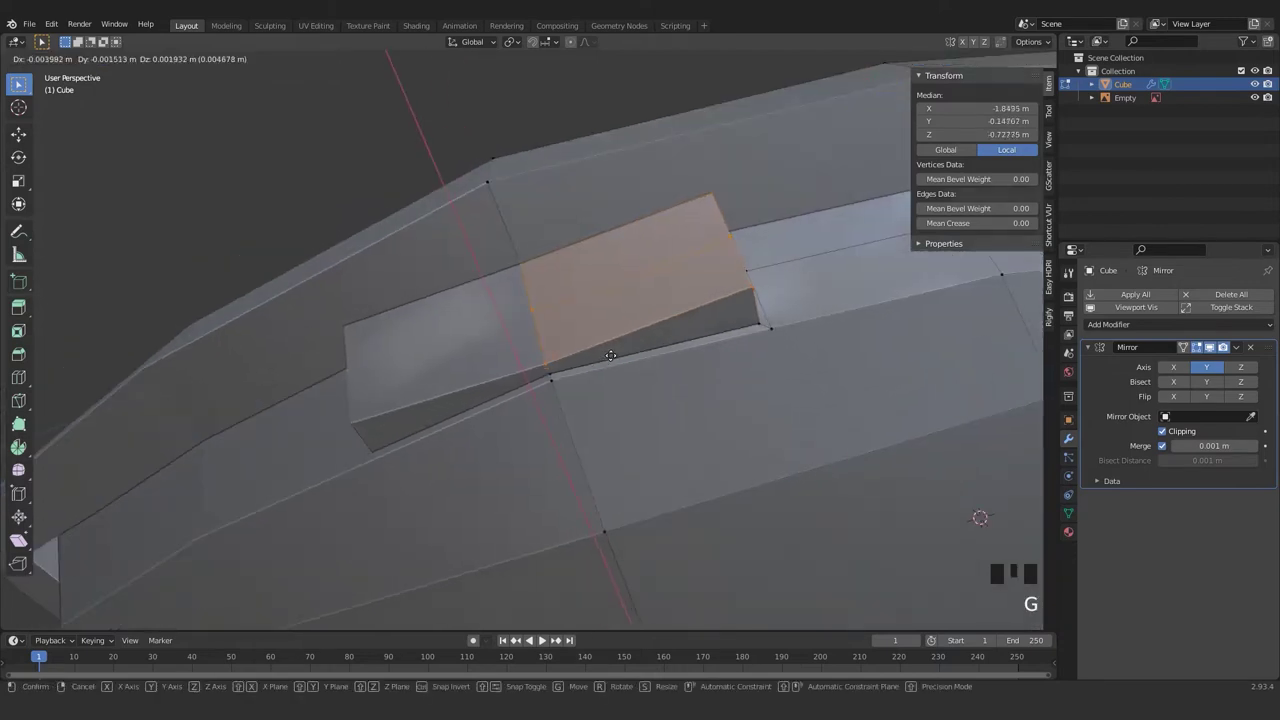
{"action": "key", "text": "z"}
{"action": "key", "text": "x"}
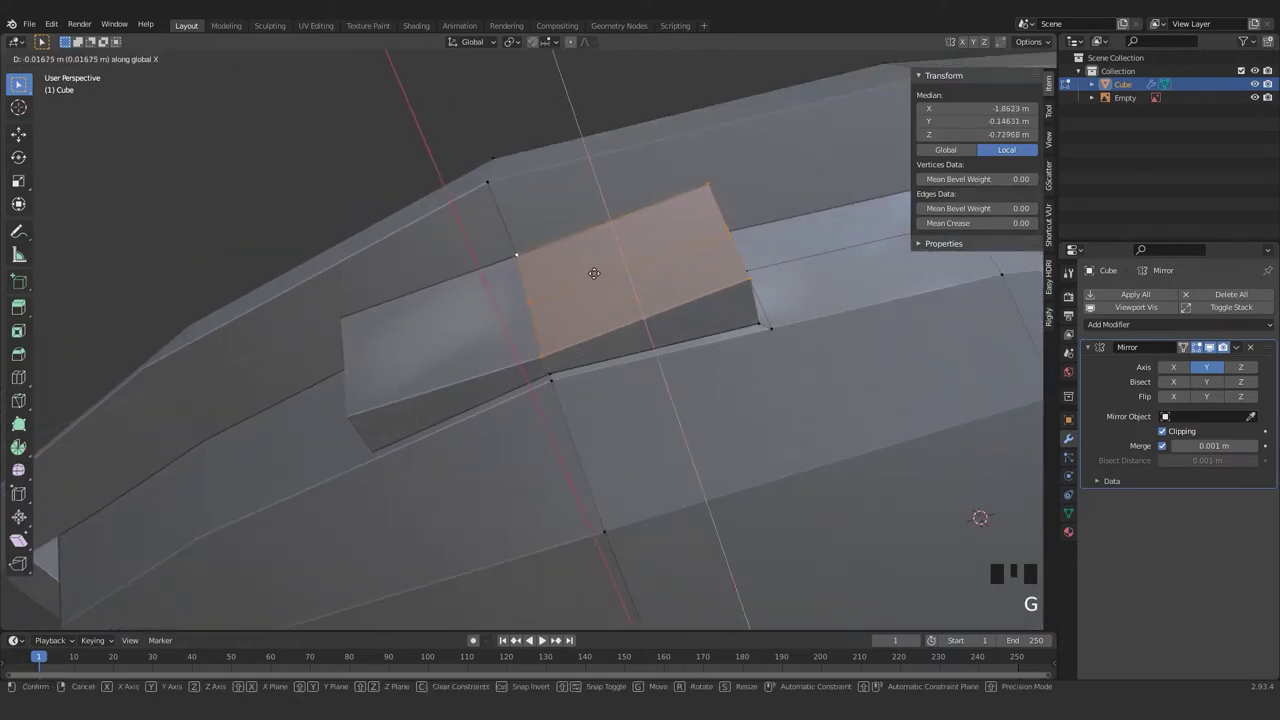
{"action": "left_click", "coordinate": [587, 245]}
- Move the front vertices at the panel's outer end 0.019231 m back towards the body along X
{"action": "middle_click_drag", "start_coordinate": [587, 245], "coordinate": [411, 424], "text": "shift"}
{"action": "left_click", "coordinate": [570, 440], "text": "ctrl"}
{"action": "key", "text": "g"}
{"action": "key", "text": "x"}
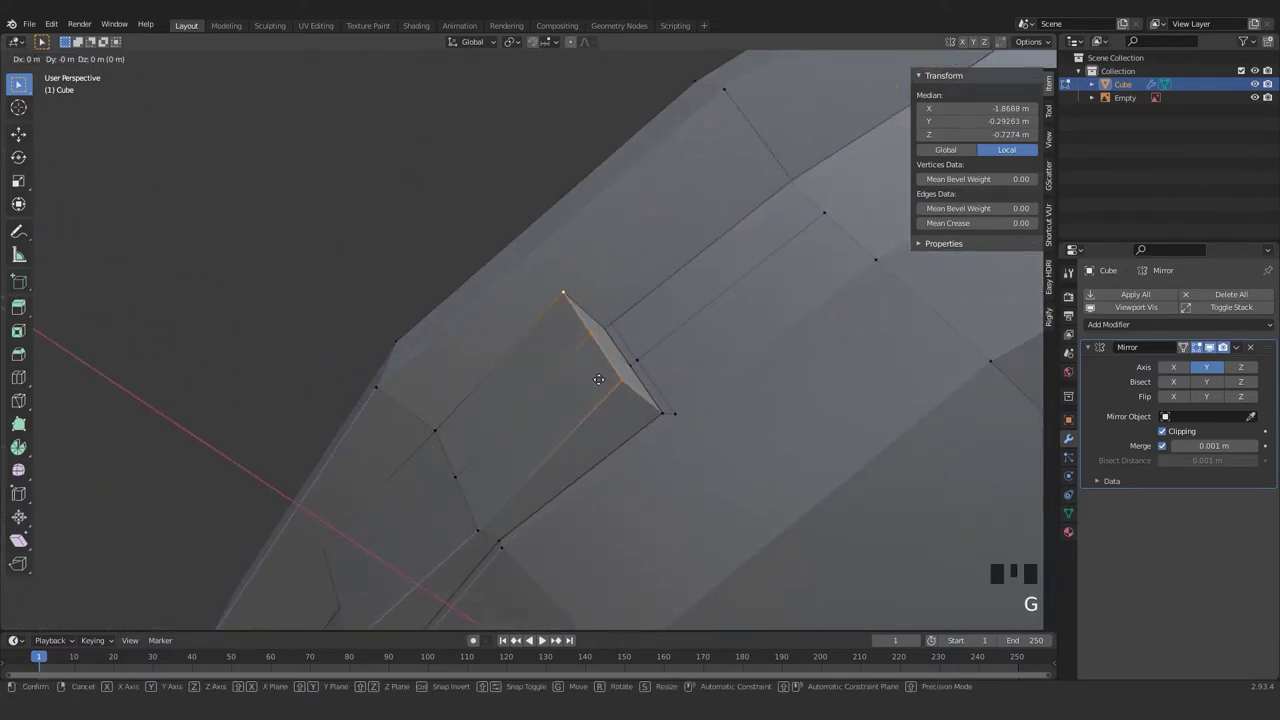
{"action": "left_click", "coordinate": [644, 496]}
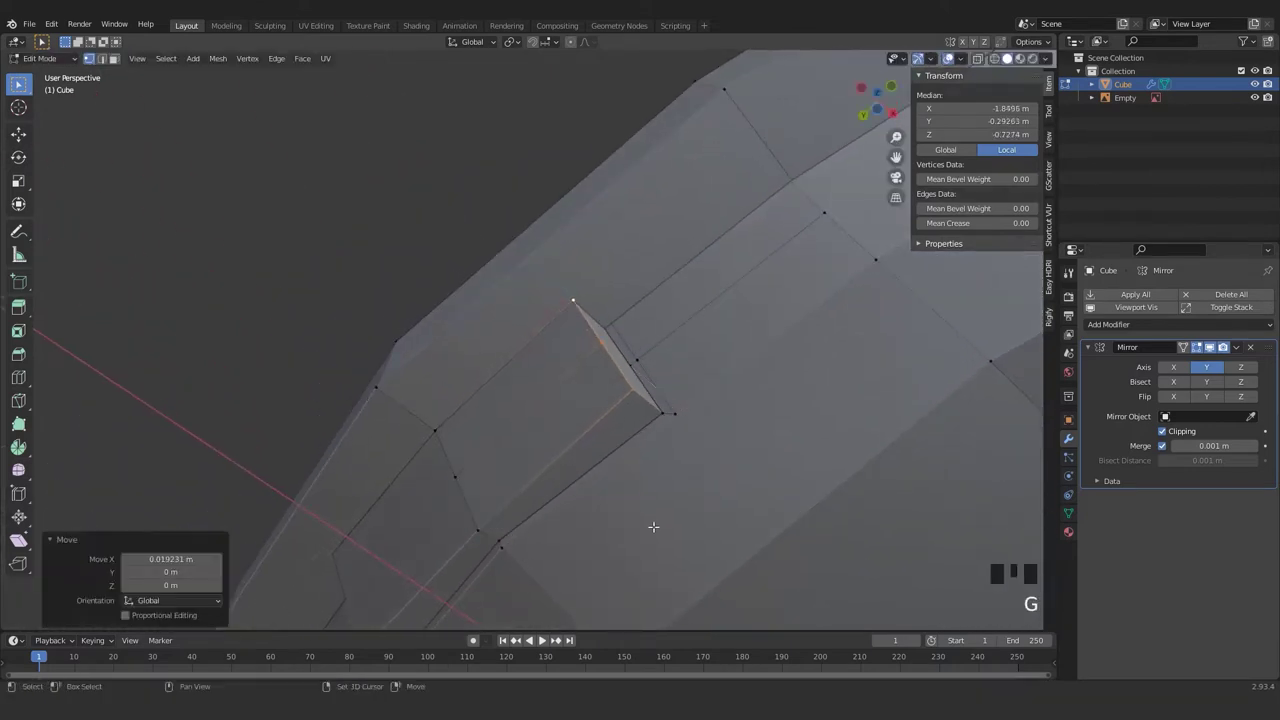
- Inspect the whole car body from the front panel round to the rear end
{"action": "scroll", "coordinate": [654, 523], "scroll_direction": "down", "scroll_amount": 5}
{"action": "key", "text": "Tab"}
{"action": "middle_click_drag", "start_coordinate": [580, 434], "coordinate": [437, 457]}
{"action": "scroll", "coordinate": [649, 449], "scroll_direction": "down", "scroll_amount": 3}
{"action": "scroll", "coordinate": [590, 340], "scroll_direction": "down", "scroll_amount": 4}
{"action": "scroll", "coordinate": [714, 371], "scroll_direction": "up", "scroll_amount": 4}
{"action": "scroll", "coordinate": [659, 363], "scroll_direction": "down", "scroll_amount": 4}
{"action": "scroll", "coordinate": [761, 400], "scroll_direction": "down", "scroll_amount": 4}
{"action": "middle_click_drag", "start_coordinate": [761, 400], "coordinate": [546, 455]}
{"action": "scroll", "coordinate": [560, 443], "scroll_direction": "up", "scroll_amount": 3}
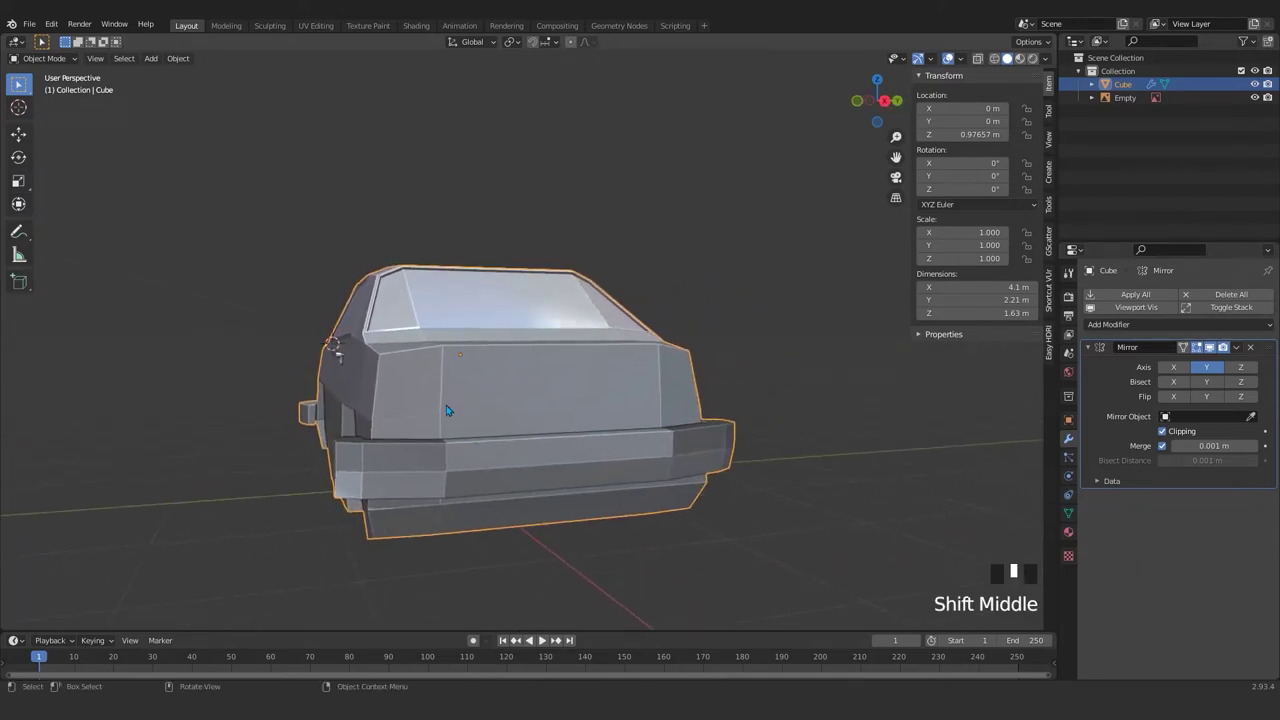
- Subdivide the face beside the centre line below the rear bumper with one cut
{"action": "middle_click_drag", "start_coordinate": [480, 297], "coordinate": [538, 399]}
{"action": "key", "text": "Tab"}
{"action": "key", "text": "3"}
{"action": "left_click", "coordinate": [499, 435]}
{"action": "scroll", "coordinate": [500, 437], "scroll_direction": "up", "scroll_amount": 2}
{"action": "right_click", "coordinate": [442, 440]}
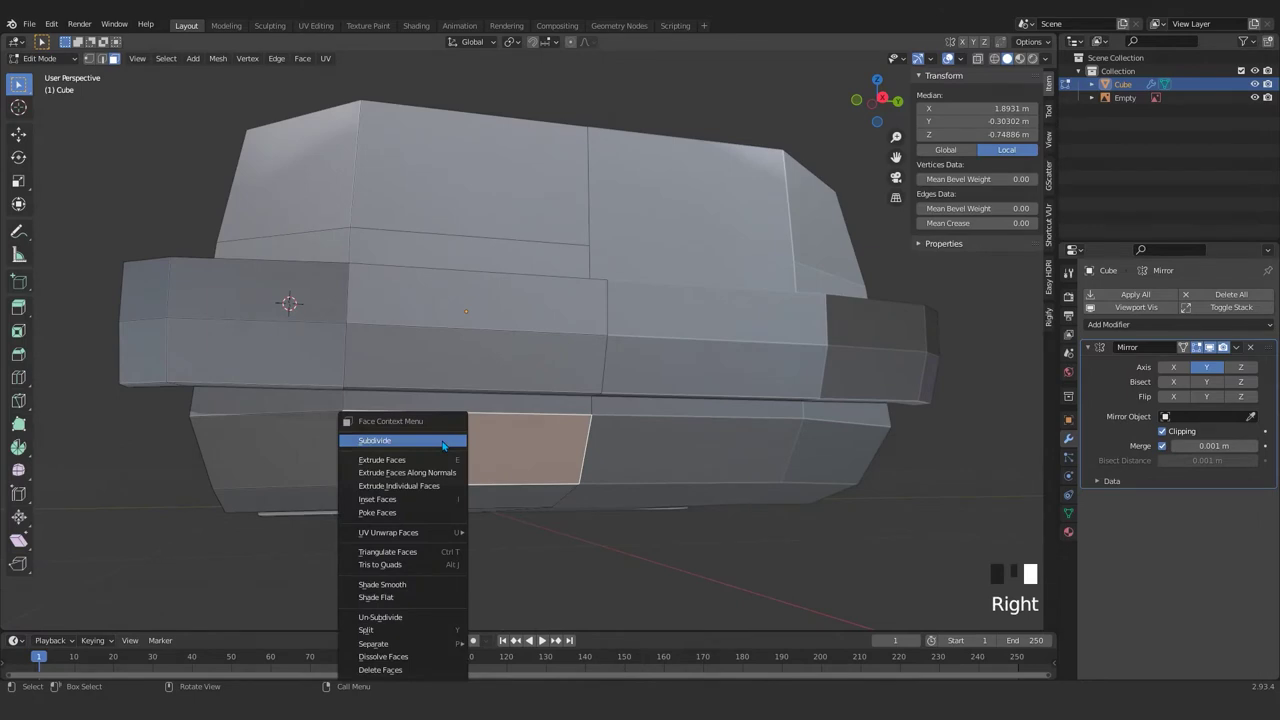
{"action": "left_click", "coordinate": [443, 441]}
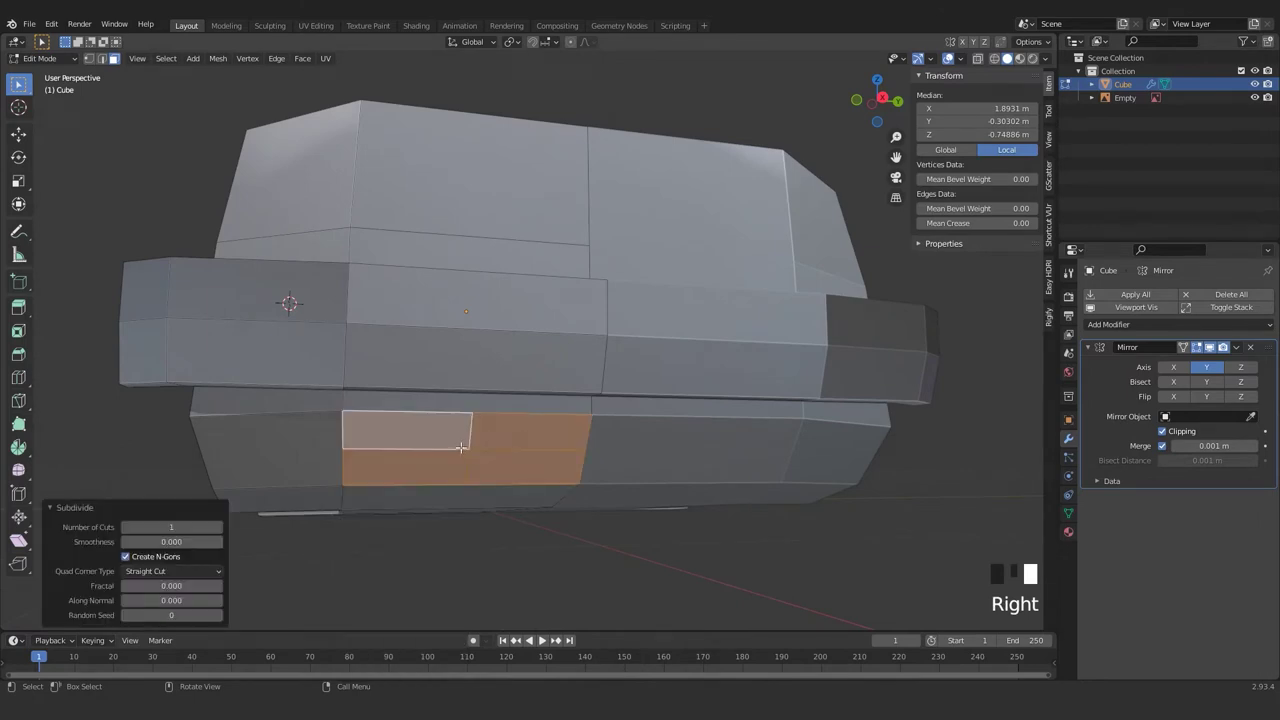
- Move the vertical edges dividing the subdivided face about 0.065 m outward from the centre along Y
{"action": "left_click", "coordinate": [474, 437], "text": "alt"}
{"action": "left_click", "coordinate": [474, 437], "text": "alt"}
{"action": "key", "text": "2"}
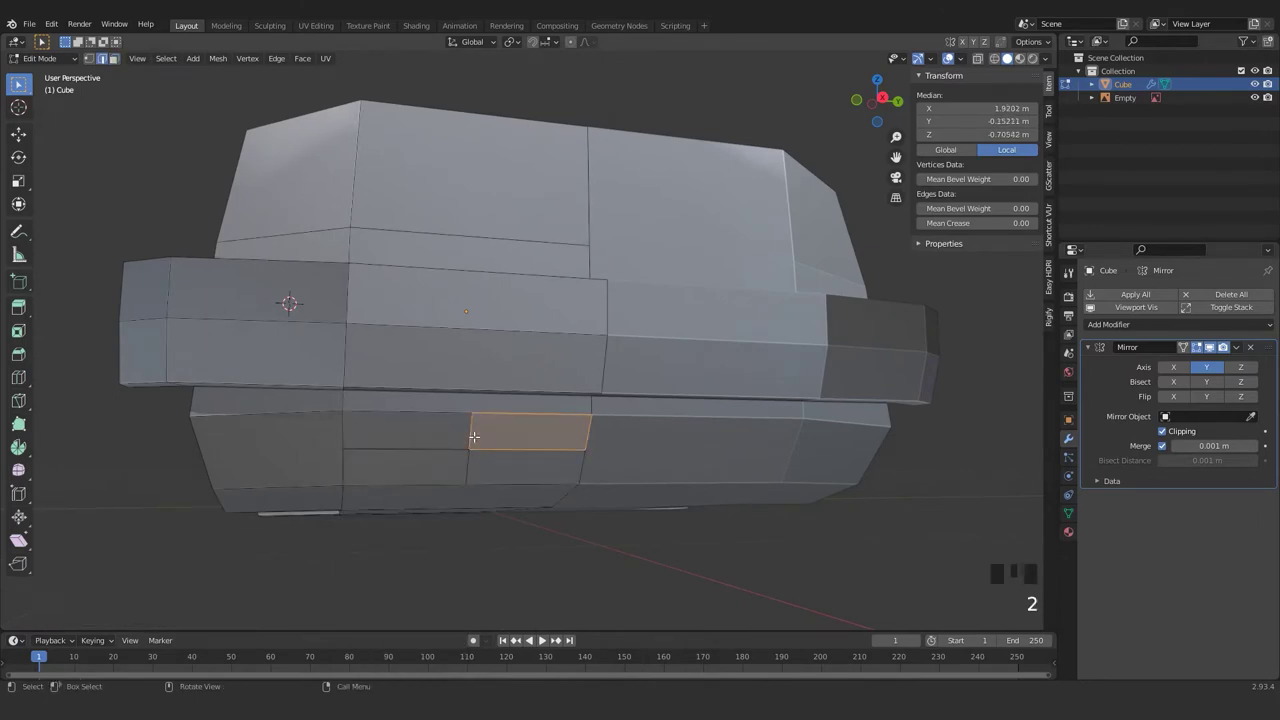
{"action": "left_click", "coordinate": [474, 437], "text": "alt"}
{"action": "key", "text": "g"}
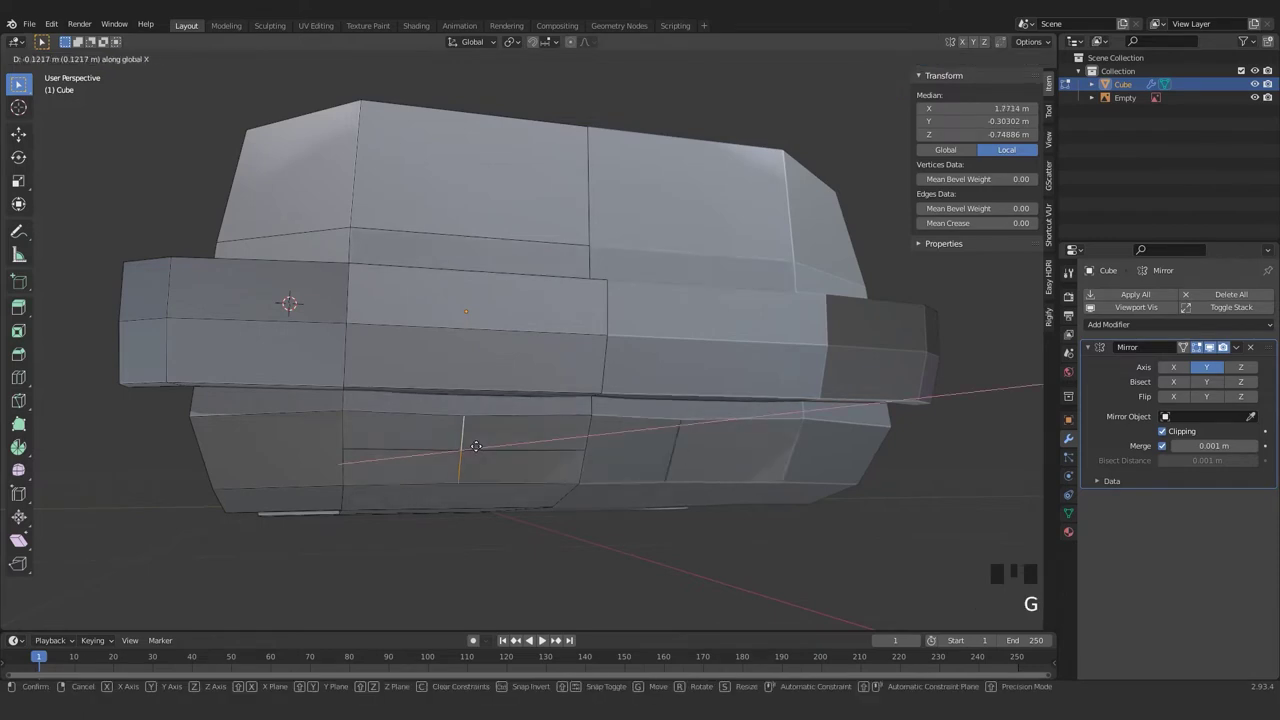
{"action": "key", "text": "y"}
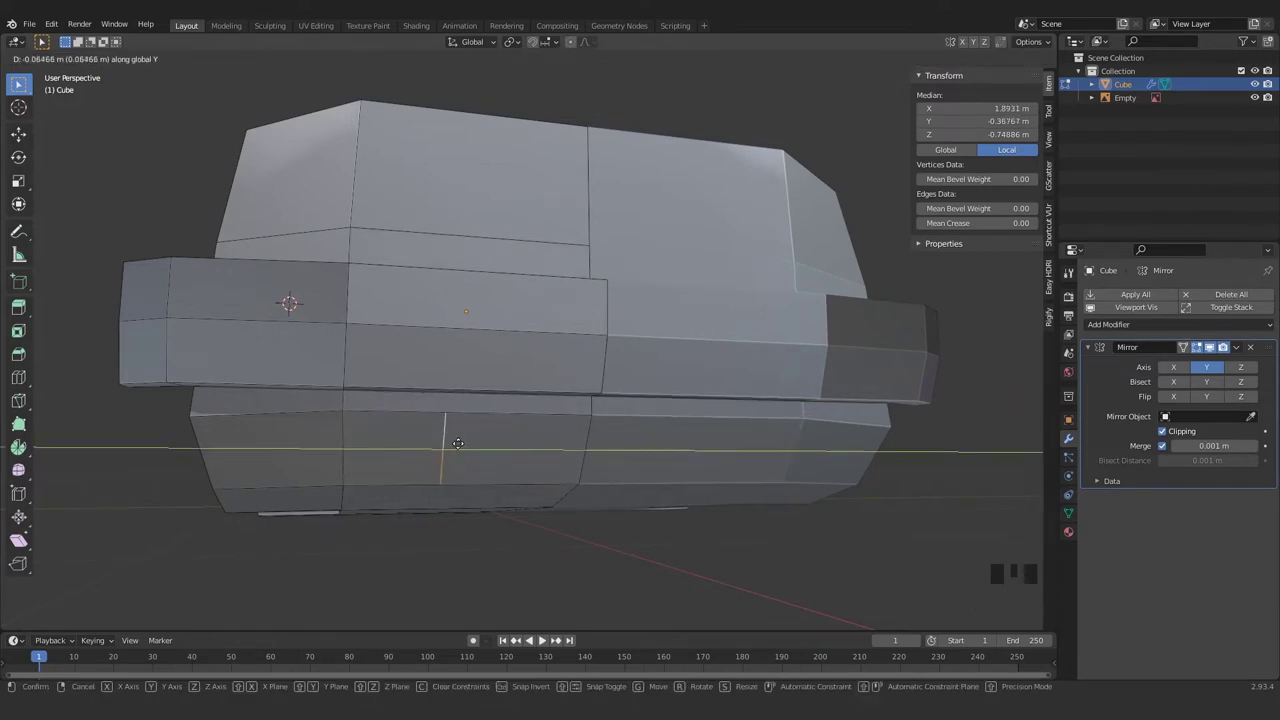
{"action": "left_click", "coordinate": [458, 443]}
- Extrude the two faces beside the centre line below the rear bumper outward along their normal by 0.014624 m
{"action": "key", "text": "3"}
{"action": "left_click", "coordinate": [519, 432]}
{"action": "left_click", "coordinate": [516, 478], "text": "shift"}
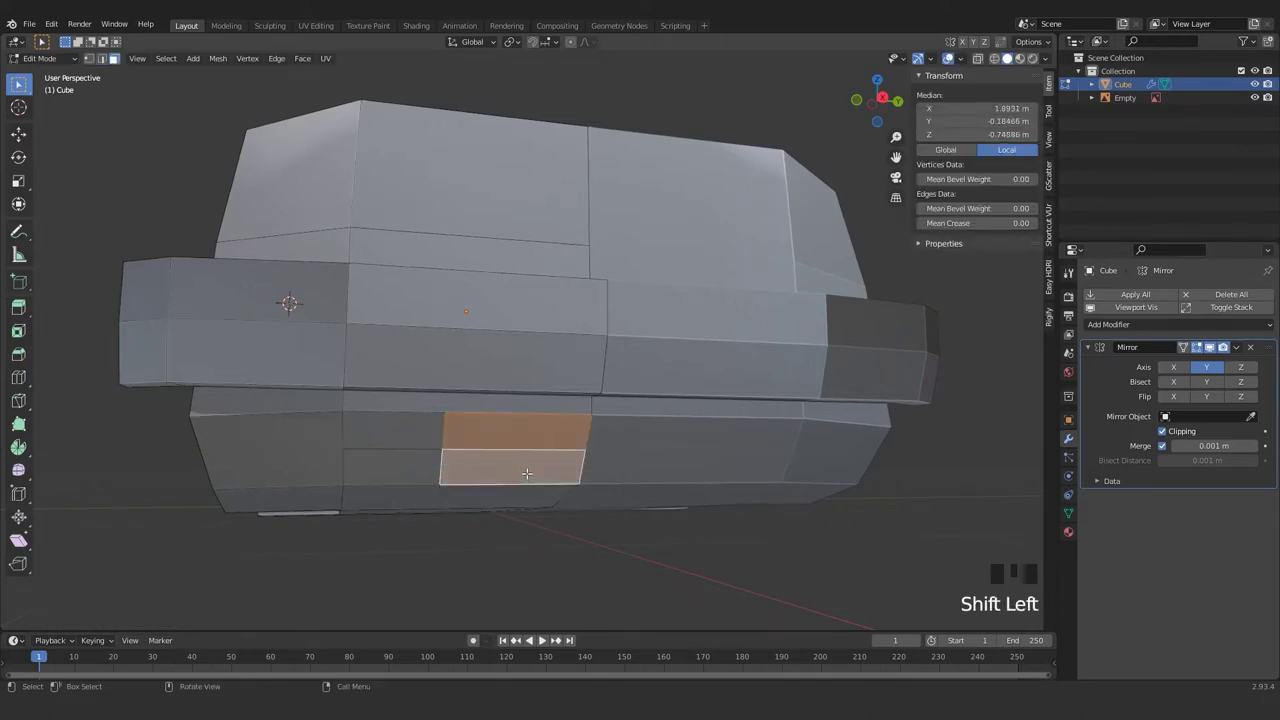
{"action": "middle_click_drag", "start_coordinate": [527, 473], "coordinate": [660, 484]}
{"action": "key", "text": "e"}
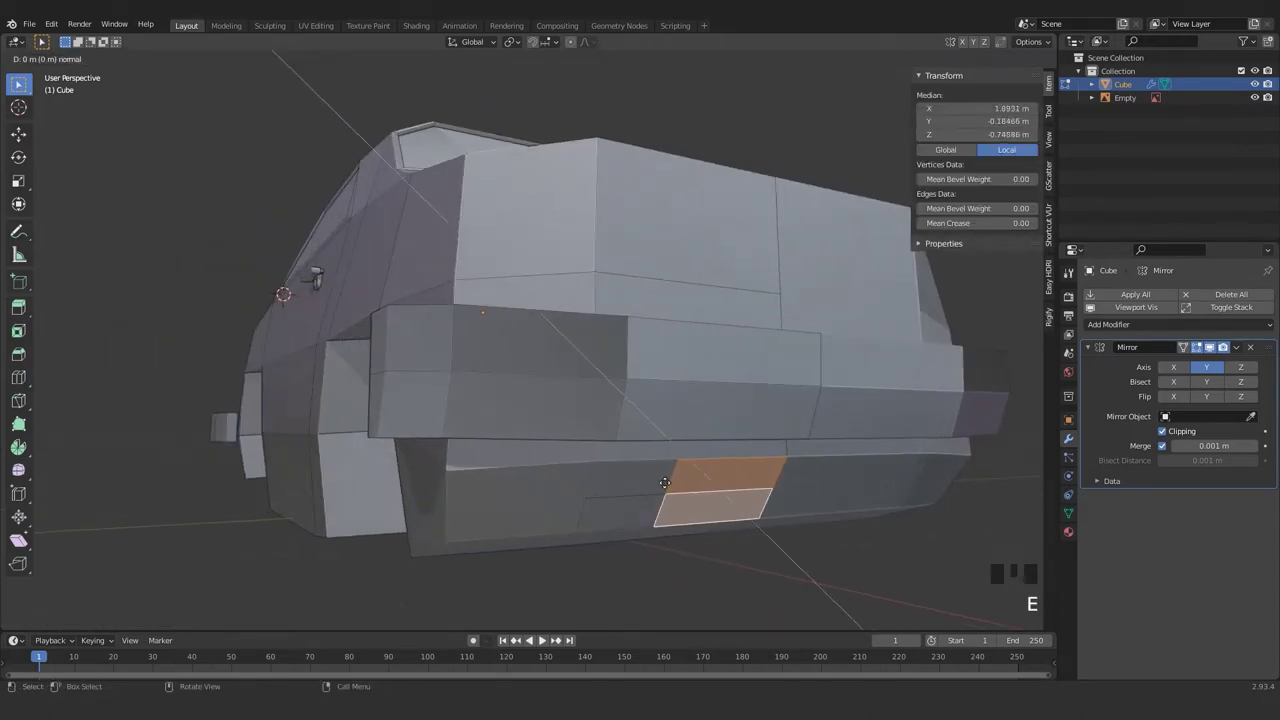
{"action": "left_click", "coordinate": [693, 470]}
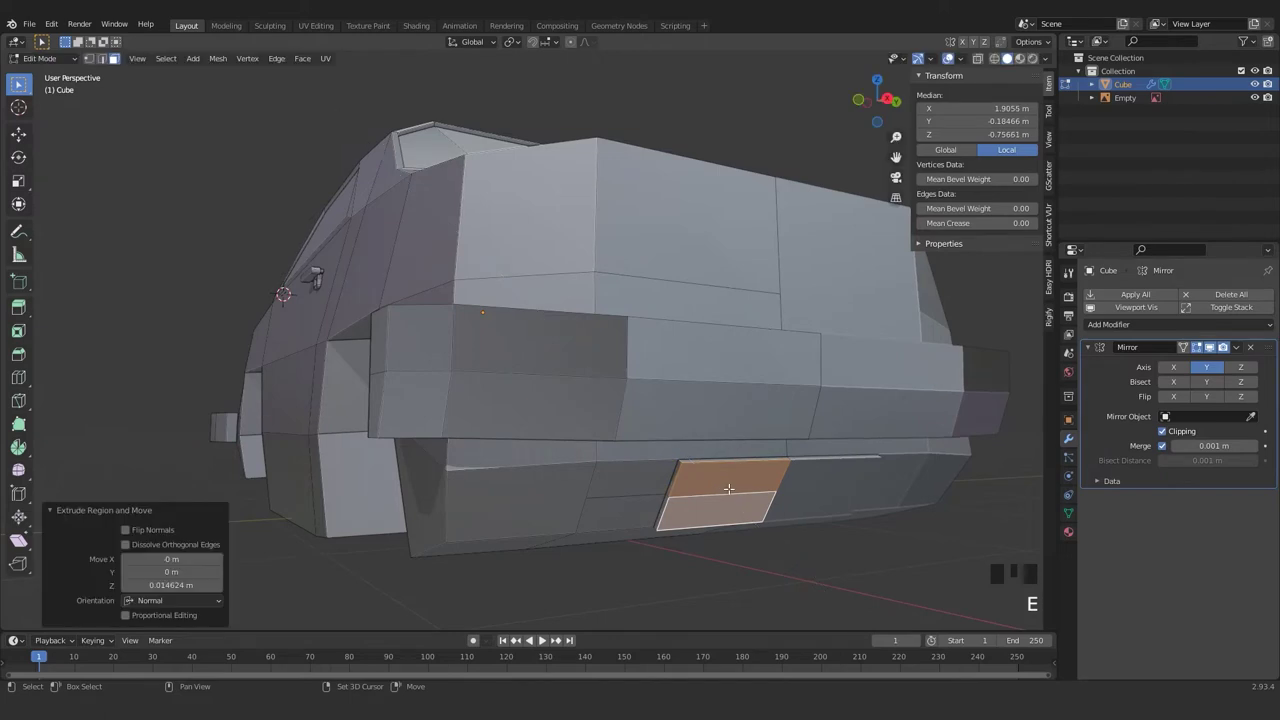
- Inspect the raised panel below the rear bumper and the overall rear shape in Object Mode
{"action": "scroll", "coordinate": [693, 448], "scroll_direction": "up", "scroll_amount": 3}
{"action": "key", "text": "Tab"}
{"action": "middle_click_drag", "start_coordinate": [626, 443], "coordinate": [558, 408]}
{"action": "scroll", "coordinate": [631, 436], "scroll_direction": "down", "scroll_amount": 2}
{"action": "scroll", "coordinate": [582, 411], "scroll_direction": "up", "scroll_amount": 2}
{"action": "scroll", "coordinate": [558, 408], "scroll_direction": "down", "scroll_amount": 2}
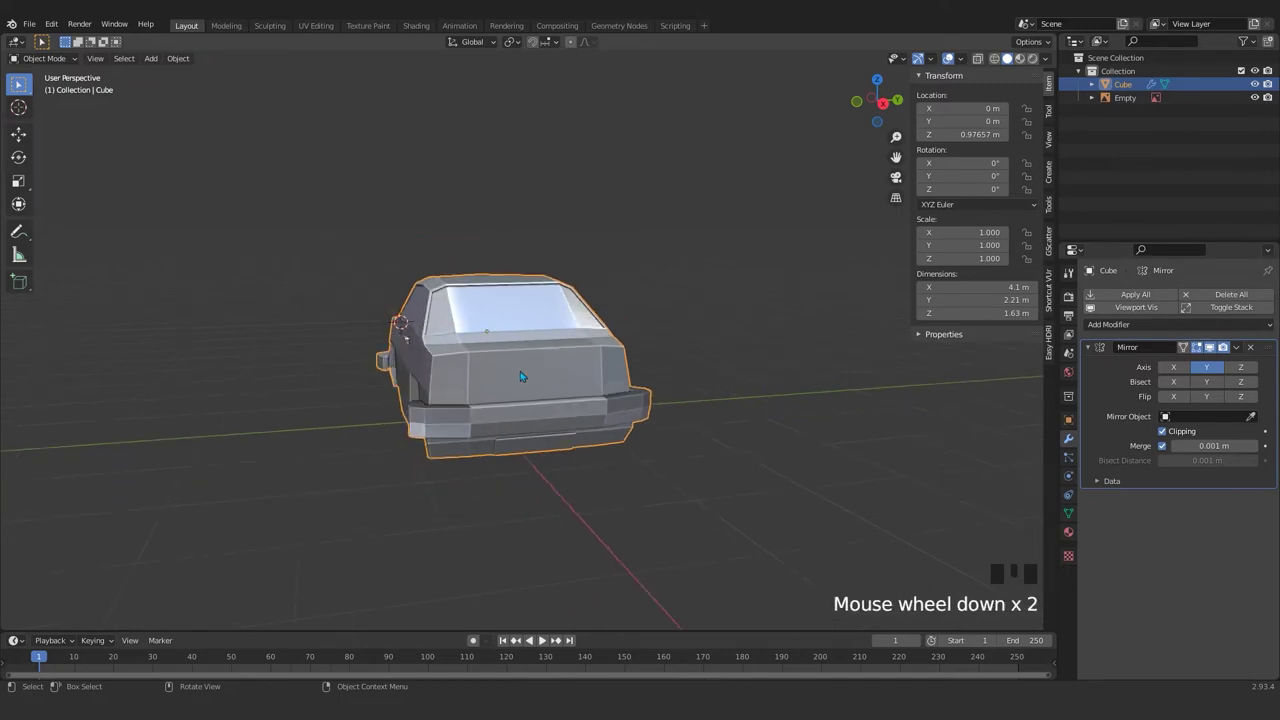
{"action": "scroll", "coordinate": [508, 370], "scroll_direction": "up", "scroll_amount": 2}
{"action": "middle_click_drag", "start_coordinate": [494, 381], "coordinate": [537, 409], "text": "shift"}
- Inset the two large rear faces above the bumper by 0.04773 m
{"action": "key", "text": "Tab"}
{"action": "left_click", "coordinate": [535, 408]}
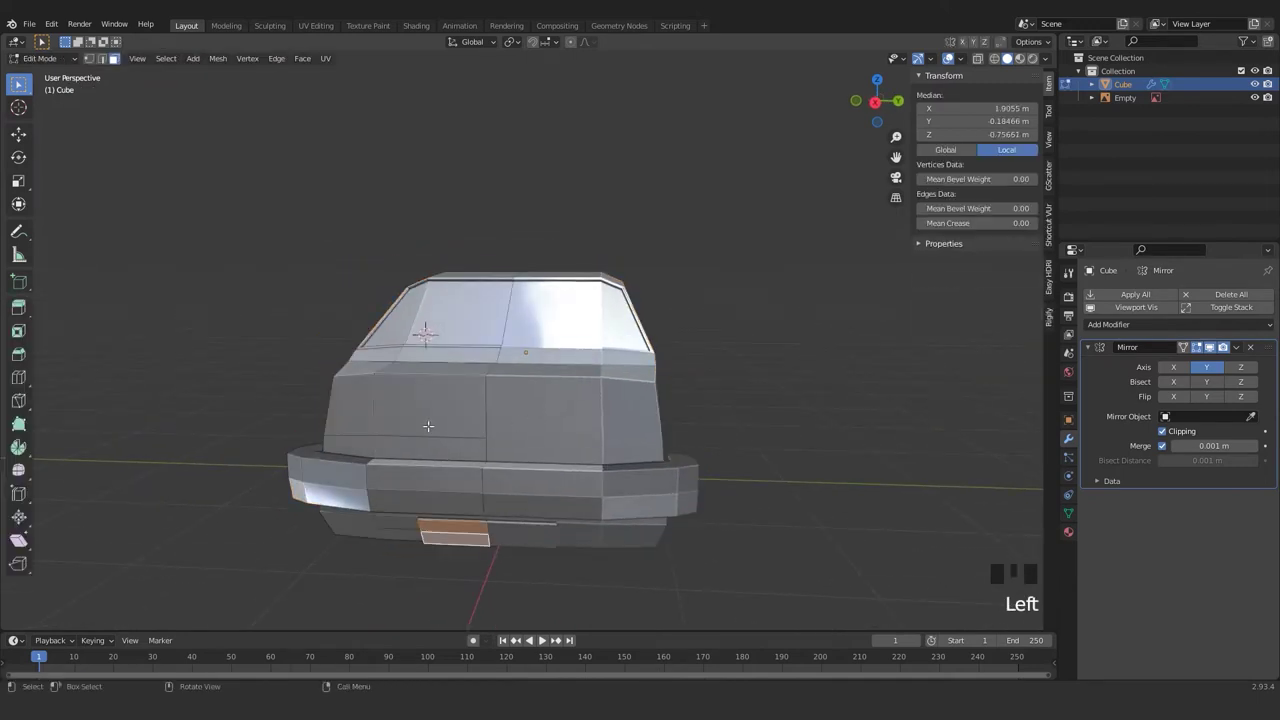
{"action": "left_click", "coordinate": [428, 426]}
{"action": "middle_click_drag", "start_coordinate": [428, 426], "coordinate": [646, 425], "text": "shift"}
{"action": "scroll", "coordinate": [470, 415], "scroll_direction": "up", "scroll_amount": 2}
{"action": "left_click", "coordinate": [552, 388], "text": "shift"}
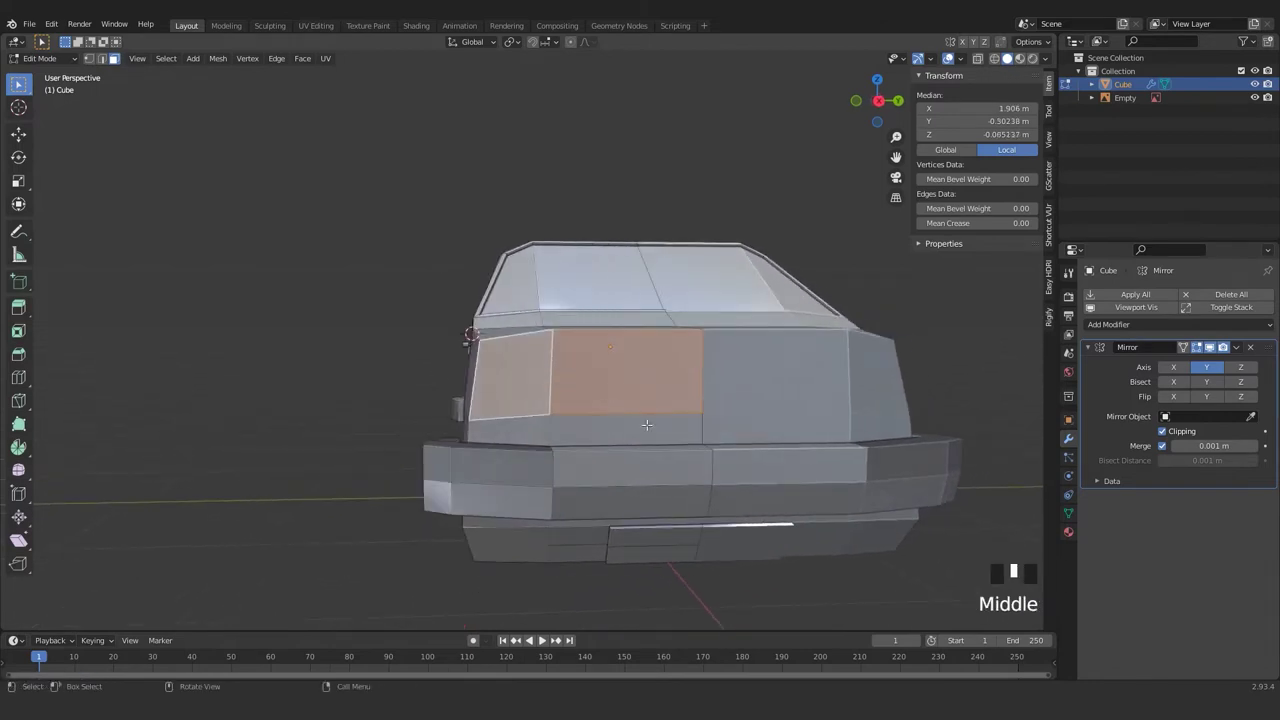
{"action": "key", "text": "i"}
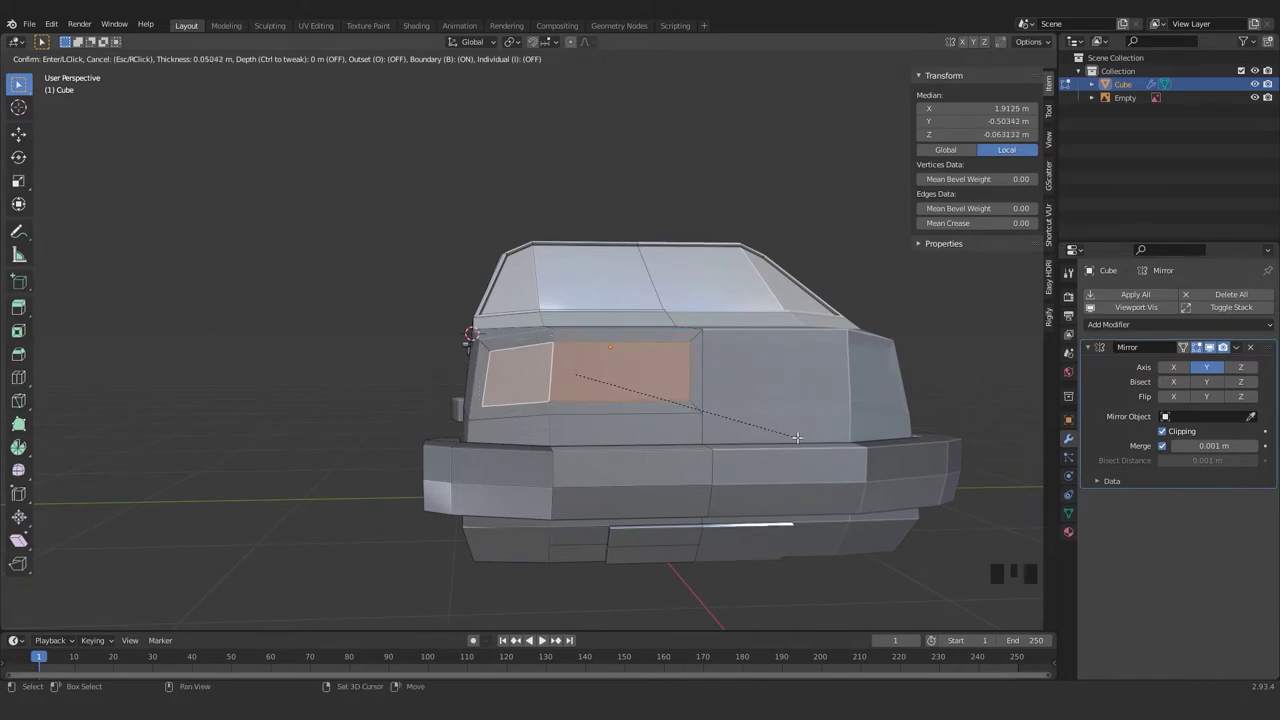
{"action": "left_click", "coordinate": [797, 437]}
- Turn off the Boundary option of the rear inset so the faces reach the centre line
{"action": "scroll", "coordinate": [649, 402], "scroll_direction": "up", "scroll_amount": 2}
{"action": "middle_click_drag", "start_coordinate": [649, 402], "coordinate": [602, 443], "text": "shift"}
{"action": "scroll", "coordinate": [602, 443], "scroll_direction": "down", "scroll_amount": 2}
{"action": "scroll", "coordinate": [602, 443], "scroll_direction": "up", "scroll_amount": 3}
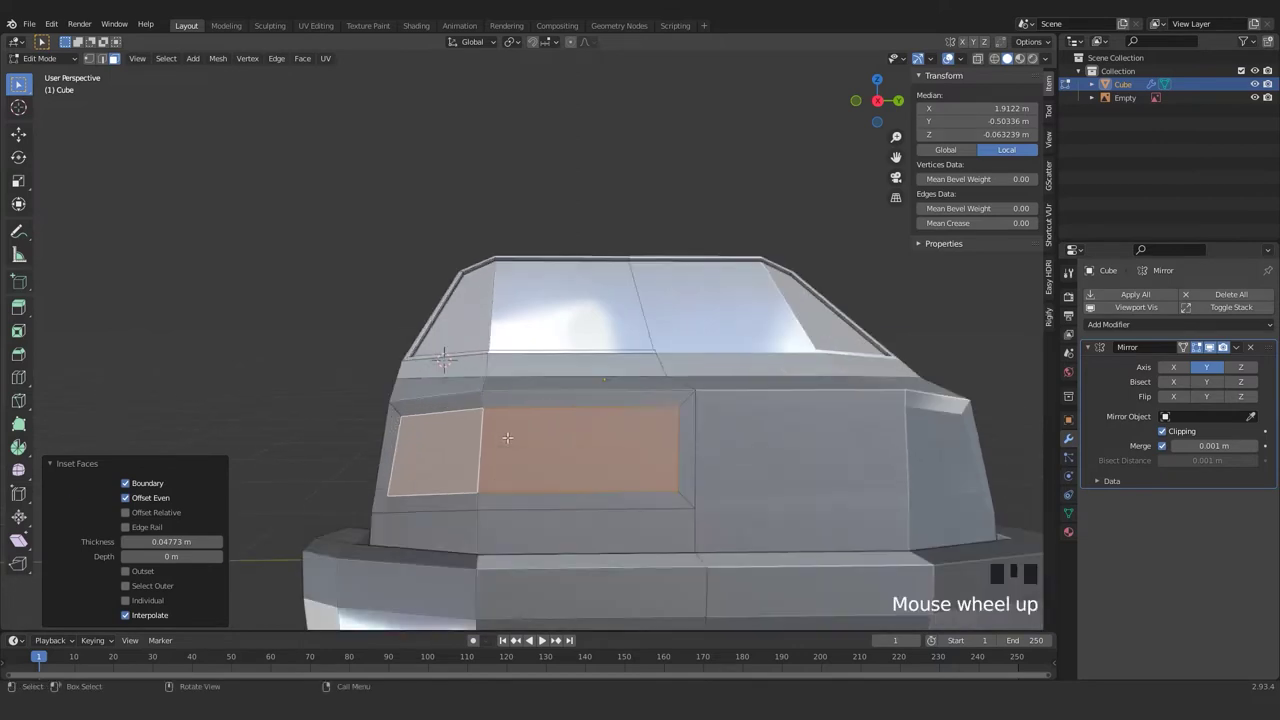
{"action": "middle_click_drag", "start_coordinate": [508, 434], "coordinate": [524, 408]}
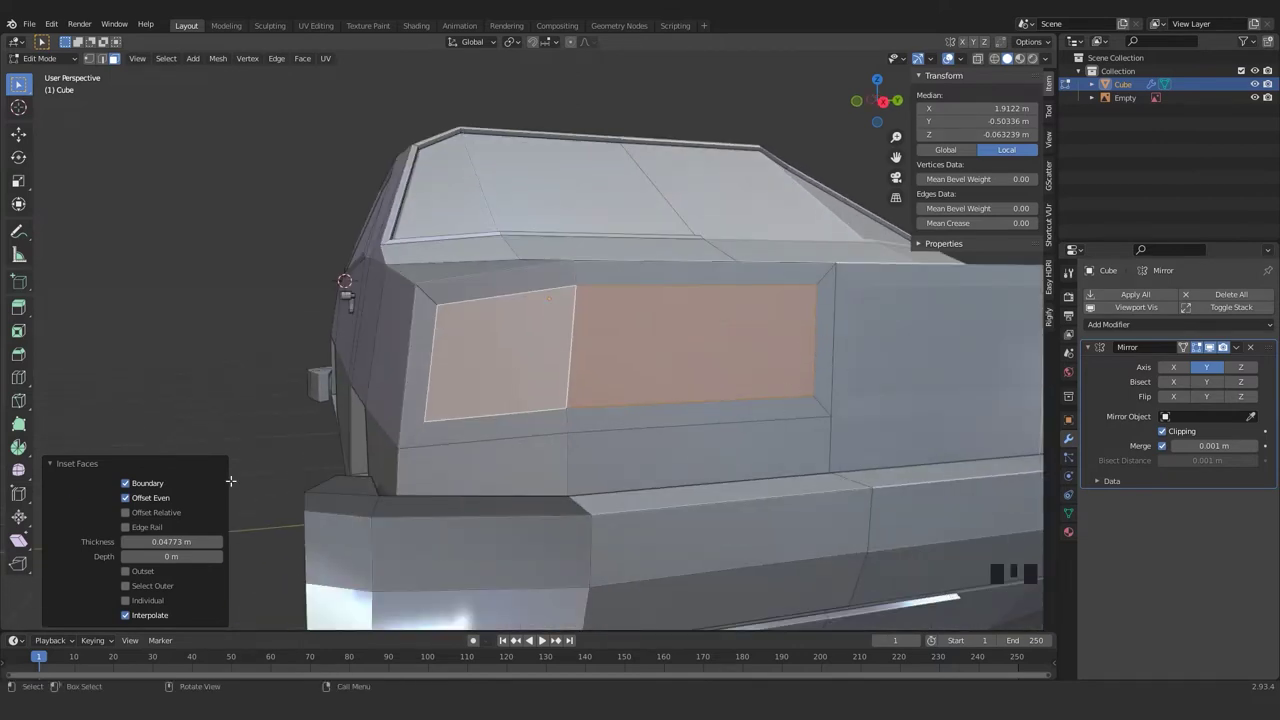
{"action": "left_click", "coordinate": [127, 484]}
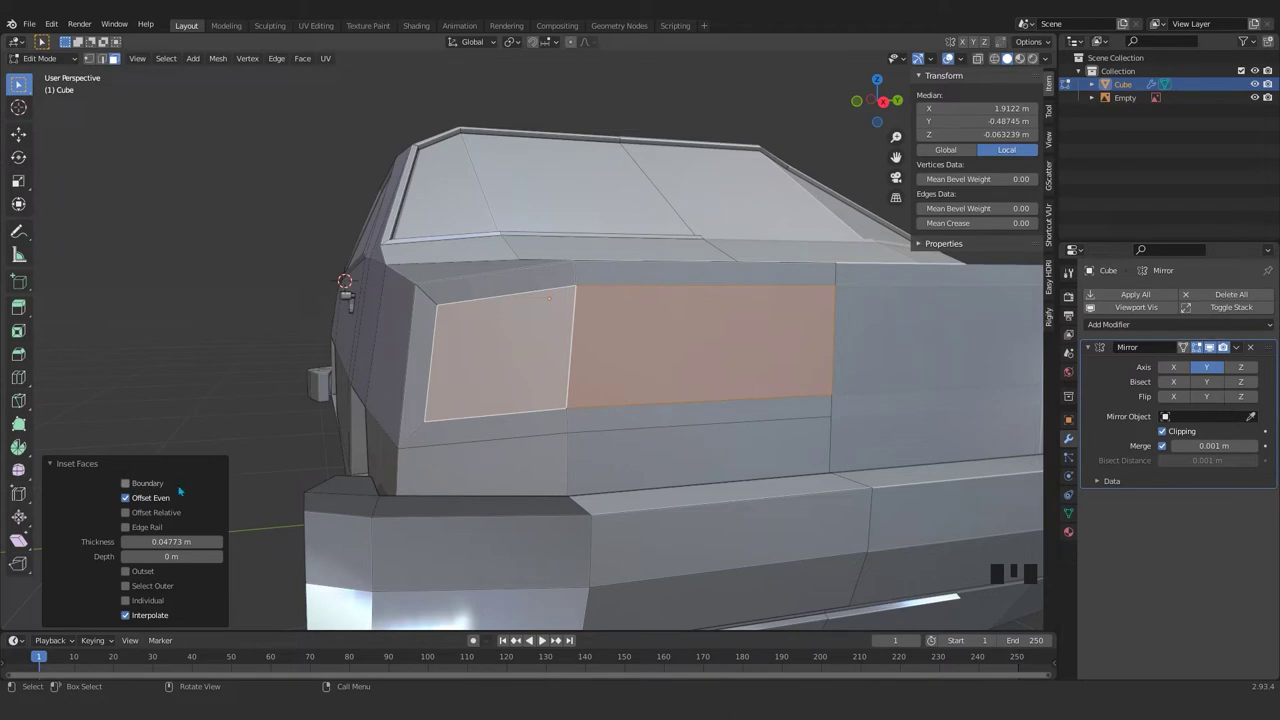
{"action": "left_click", "coordinate": [126, 484]}
{"action": "left_click", "coordinate": [126, 484]}
{"action": "triple_click", "coordinate": [126, 484]}
- Extrude the inset rear faces 0.020202 m into the body along their normal
{"action": "scroll", "coordinate": [698, 374], "scroll_direction": "down", "scroll_amount": 2}
{"action": "middle_click_drag", "start_coordinate": [698, 374], "coordinate": [711, 409]}
{"action": "scroll", "coordinate": [766, 420], "scroll_direction": "up", "scroll_amount": 2}
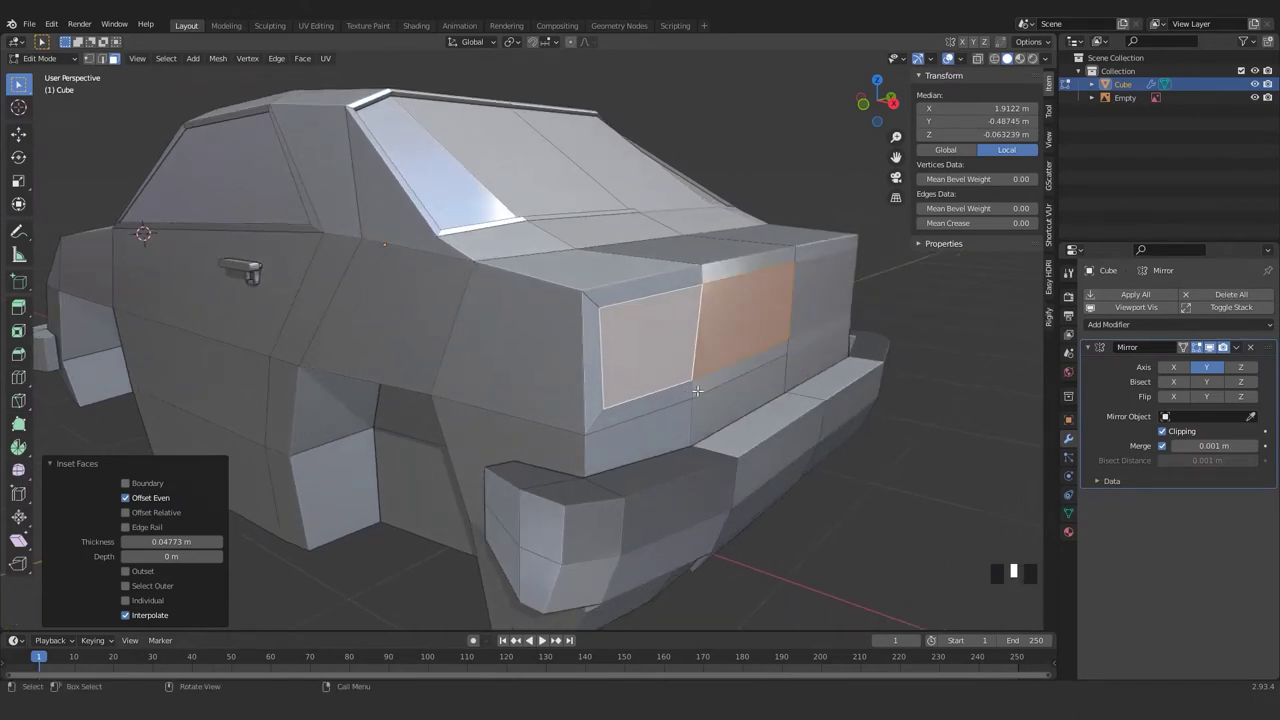
{"action": "key", "text": "e"}
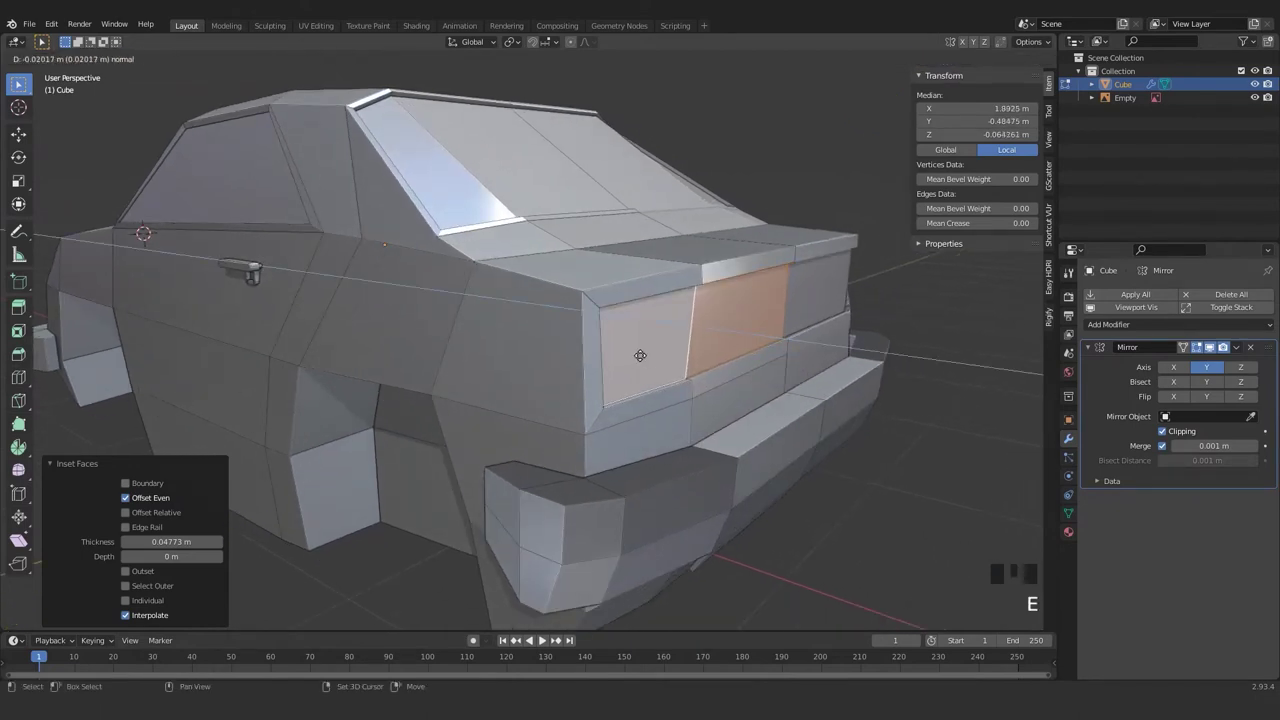
{"action": "left_click", "coordinate": [640, 354]}
- Inset the outer face of the recessed rear panel by about 0.052 m
{"action": "middle_click_drag", "start_coordinate": [640, 354], "coordinate": [640, 402]}
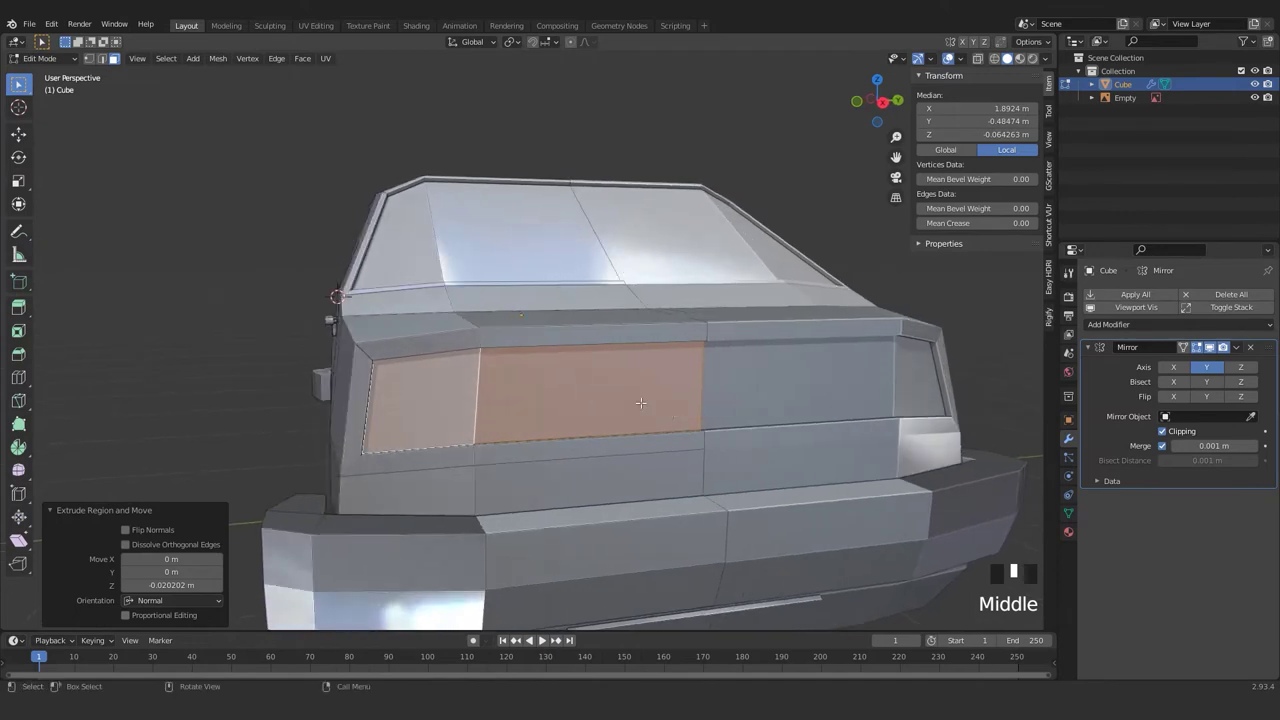
{"action": "left_click", "coordinate": [615, 393]}
{"action": "left_click", "coordinate": [409, 402]}
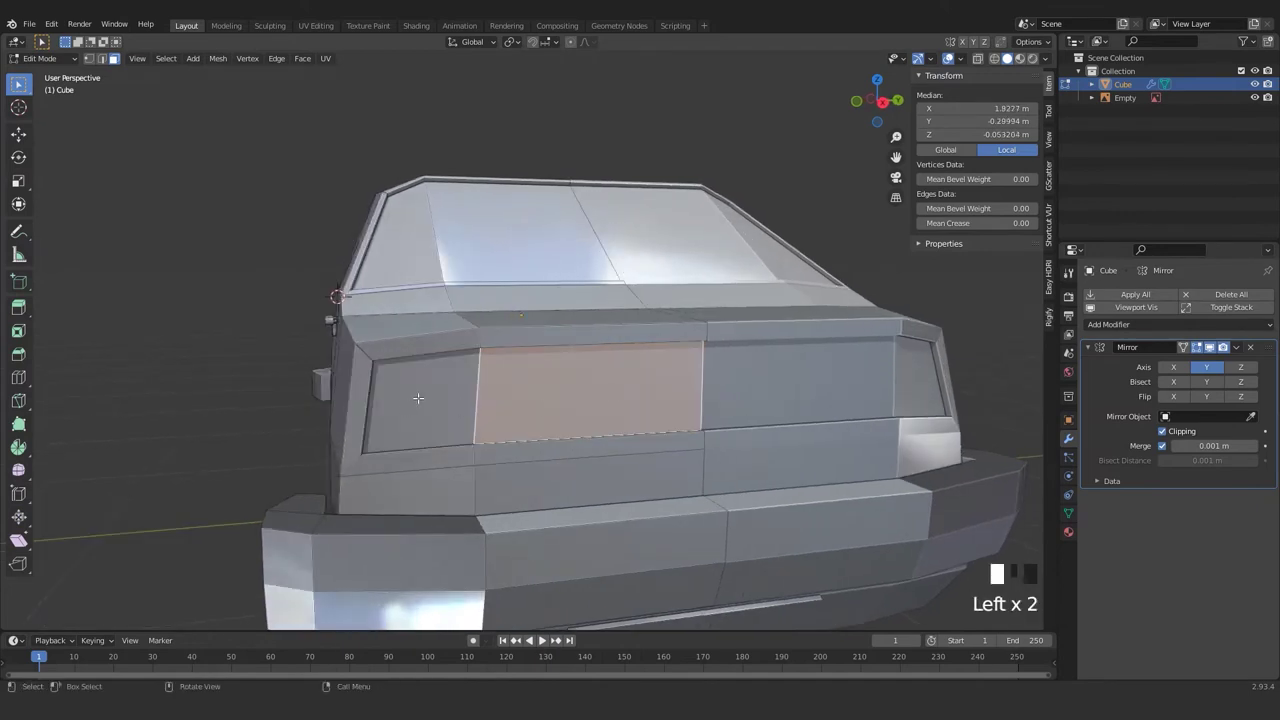
{"action": "key", "text": "i"}
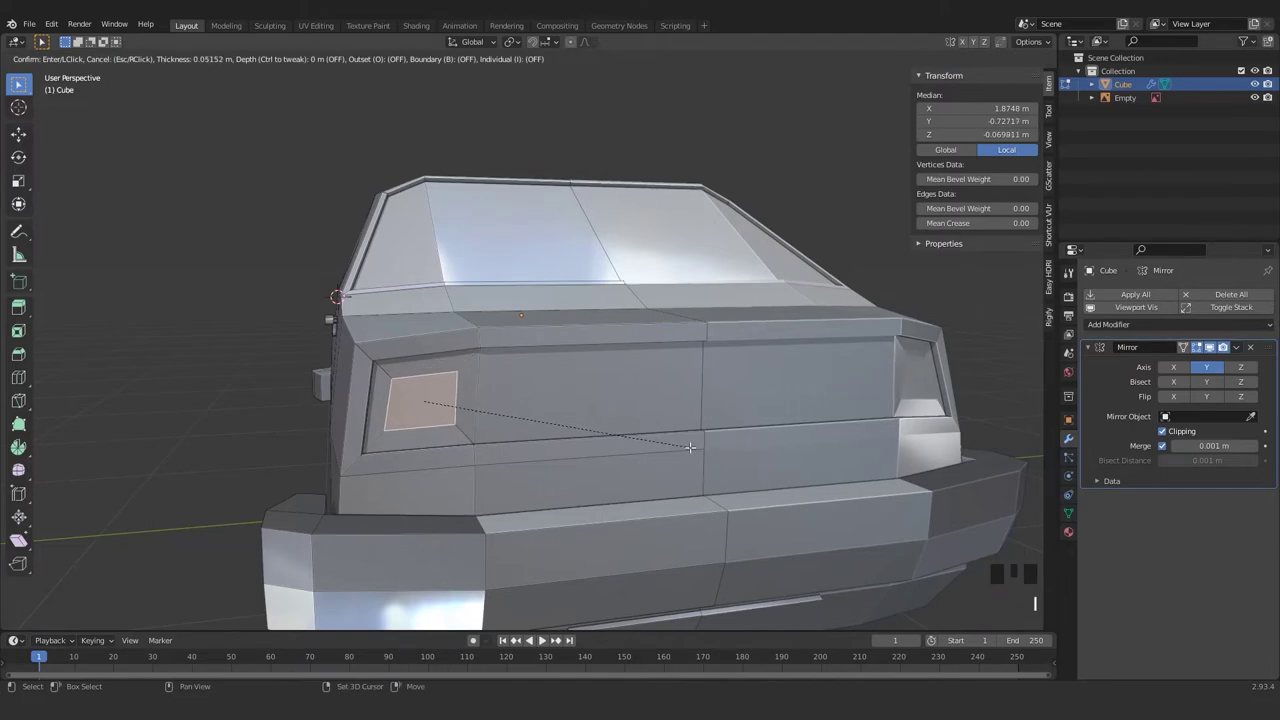
{"action": "left_click", "coordinate": [690, 447]}
- Extrude the inset outer rear face along its normal and check the shape in Object Mode
{"action": "middle_click_drag", "start_coordinate": [690, 447], "coordinate": [717, 427]}
{"action": "key", "text": "e"}
{"action": "left_click", "coordinate": [698, 465]}
{"action": "left_click", "coordinate": [750, 455]}
{"action": "scroll", "coordinate": [748, 445], "scroll_direction": "down", "scroll_amount": 3}
{"action": "scroll", "coordinate": [748, 443], "scroll_direction": "up", "scroll_amount": 2}
{"action": "key", "text": "Tab"}
{"action": "scroll", "coordinate": [707, 460], "scroll_direction": "up", "scroll_amount": 2}
- Undo the outer face's inset and extrusion and the earlier recess of the two large rear faces
{"action": "key", "text": "ctrl+z"}
{"action": "key", "text": "ctrl+z"}
{"action": "key", "text": "ctrl+z"}
{"action": "key", "text": "ctrl+z"}
{"action": "key", "text": "ctrl+z"}
{"action": "key", "text": "ctrl+z"}
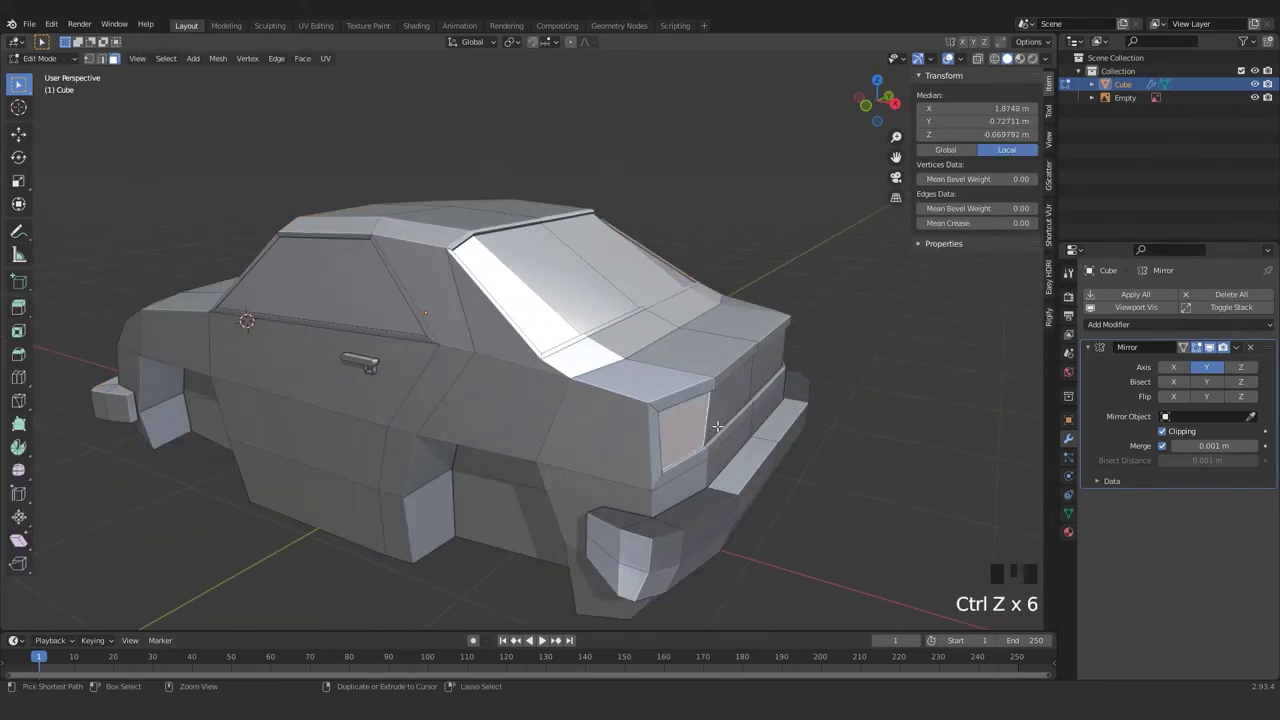
{"action": "key", "text": "ctrl+z"}
{"action": "key", "text": "ctrl+z"}
{"action": "key", "text": "ctrl+z"}
{"action": "key", "text": "ctrl+z"}
- Inset the two selected rear faces above the bumper again by 0.02235 m
{"action": "scroll", "coordinate": [717, 427], "scroll_direction": "up", "scroll_amount": 2}
{"action": "middle_click_drag", "start_coordinate": [717, 427], "coordinate": [691, 435], "text": "shift"}
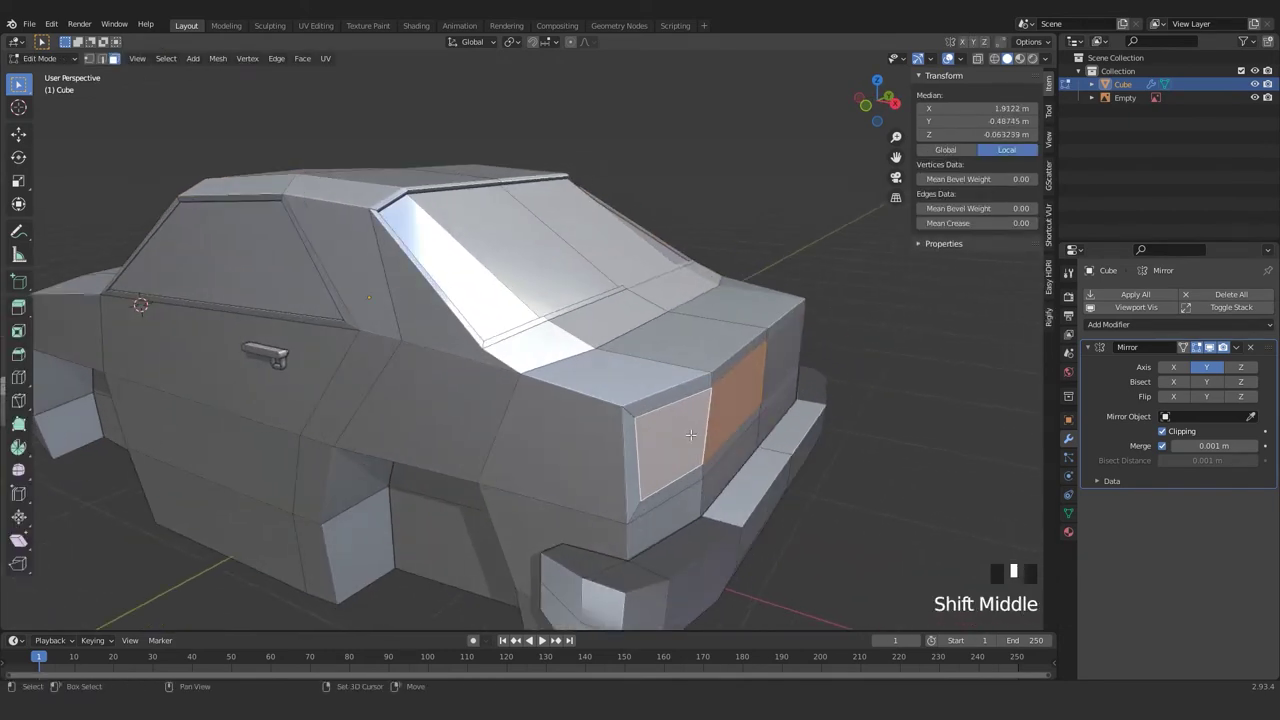
{"action": "key", "text": "e"}
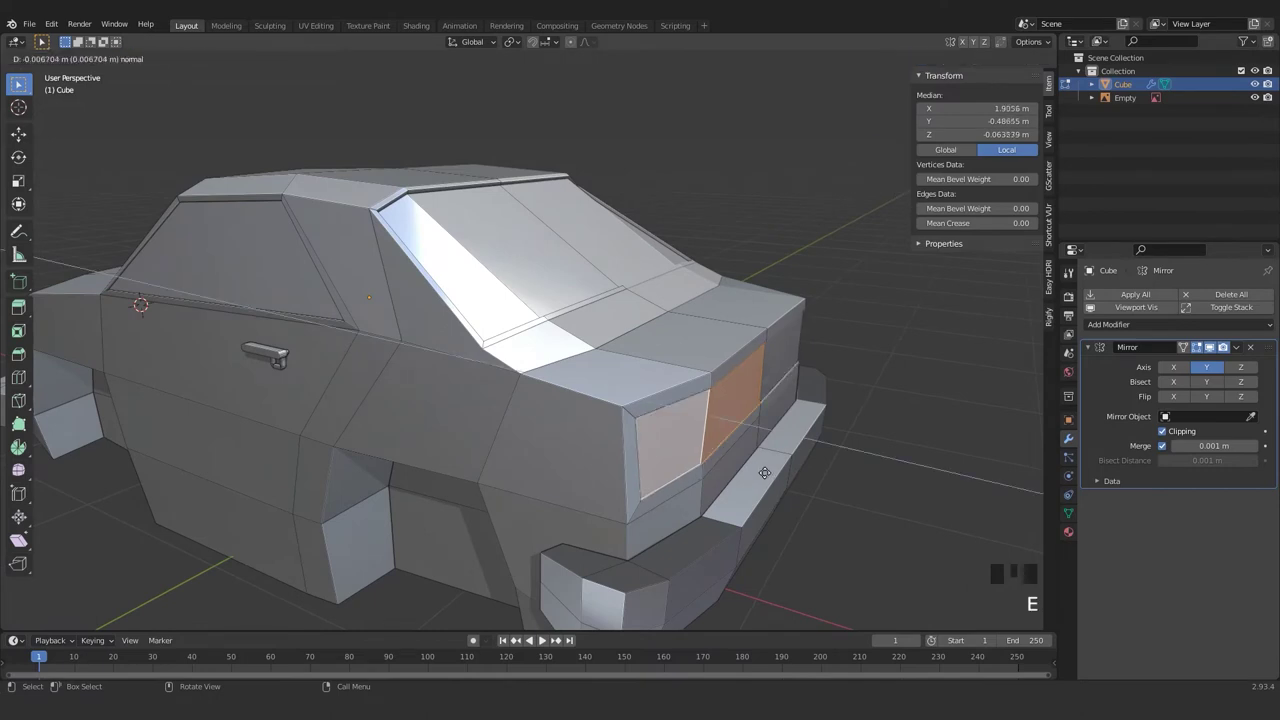
{"action": "right_click", "coordinate": [764, 472]}
{"action": "key", "text": "i"}
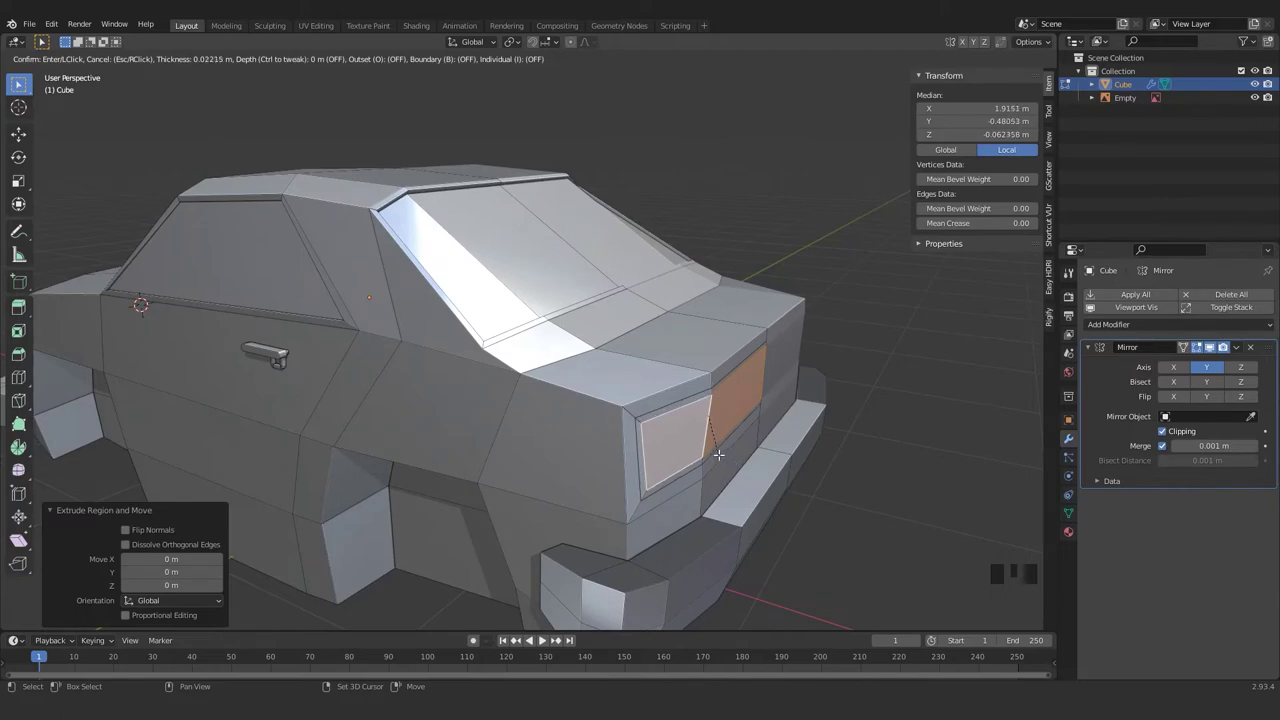
{"action": "left_click", "coordinate": [718, 453]}
- Extrude the narrow border loop around the inset rear faces about 0.005 m into the body along its normal
{"action": "middle_click_drag", "start_coordinate": [718, 453], "coordinate": [652, 417], "text": "shift"}
{"action": "scroll", "coordinate": [706, 432], "scroll_direction": "up", "scroll_amount": 1}
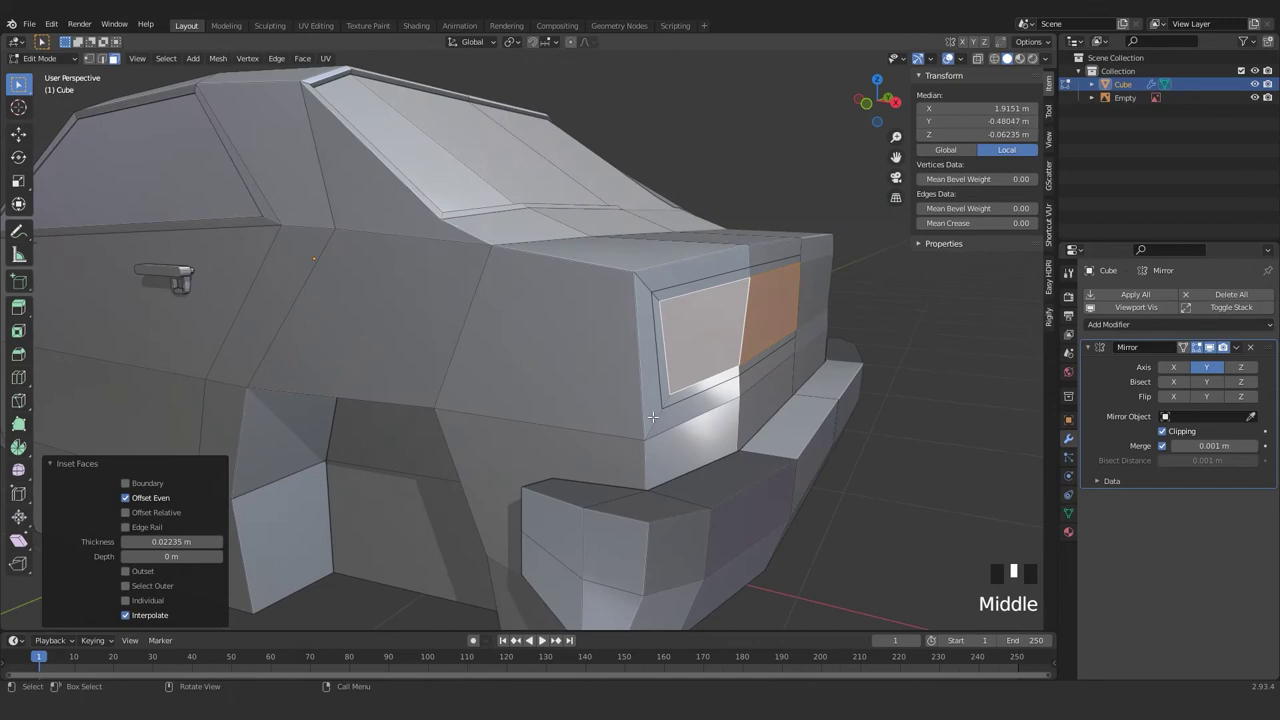
{"action": "left_click", "coordinate": [658, 298], "text": "alt"}
{"action": "key", "text": "e"}
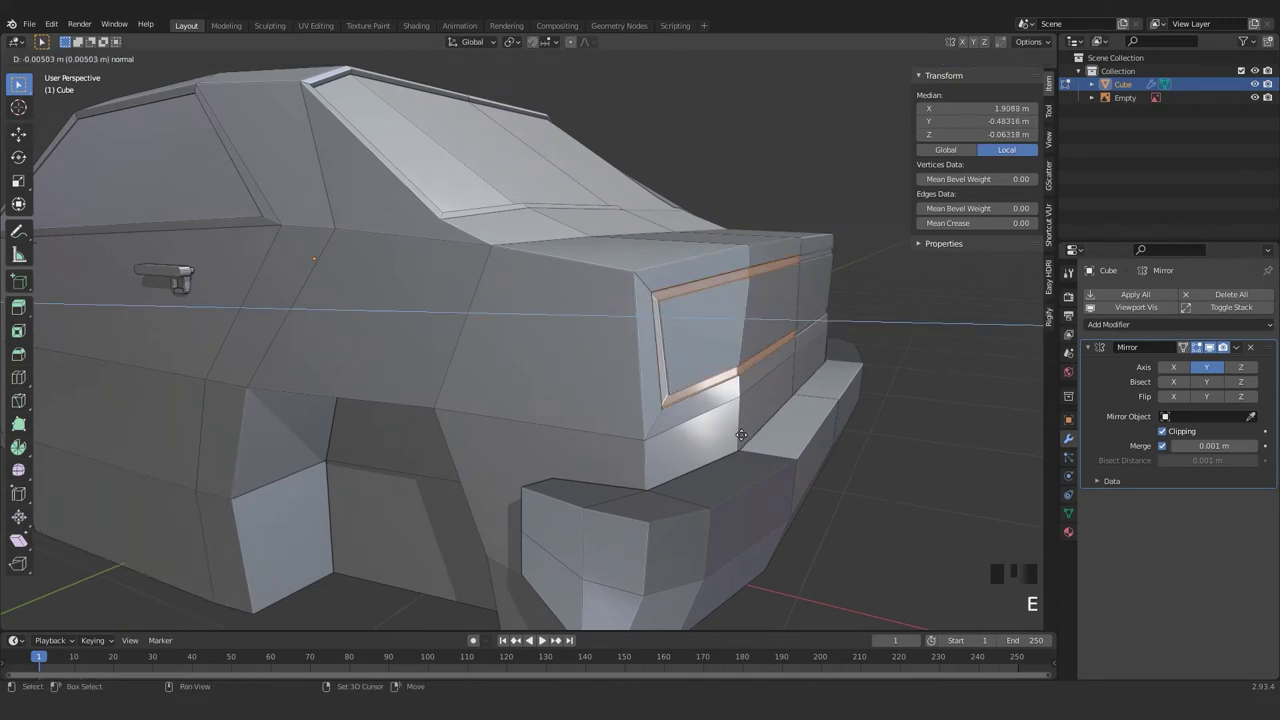
{"action": "left_click", "coordinate": [741, 435]}
- Inset the outer rear face inside the border by 0.02772 m and extrude it outward about 0.009 m
{"action": "middle_click_drag", "start_coordinate": [741, 435], "coordinate": [554, 389]}
{"action": "left_click", "coordinate": [476, 345]}
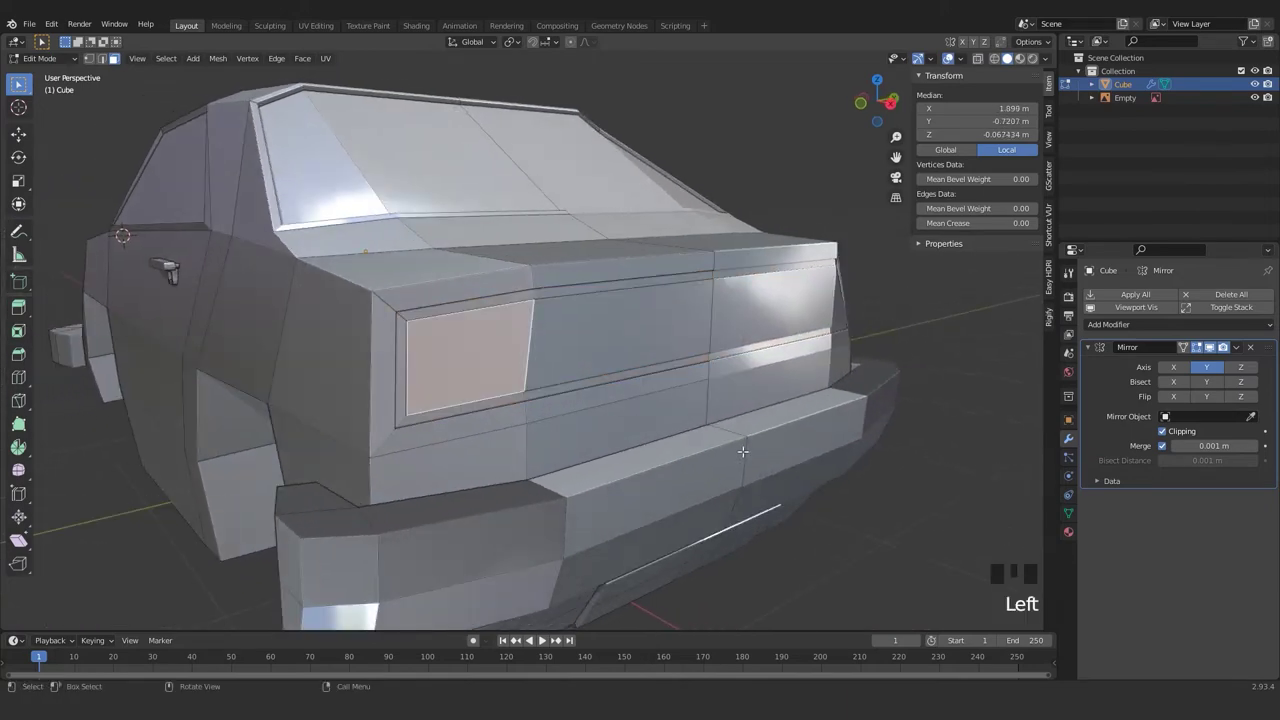
{"action": "key", "text": "i"}
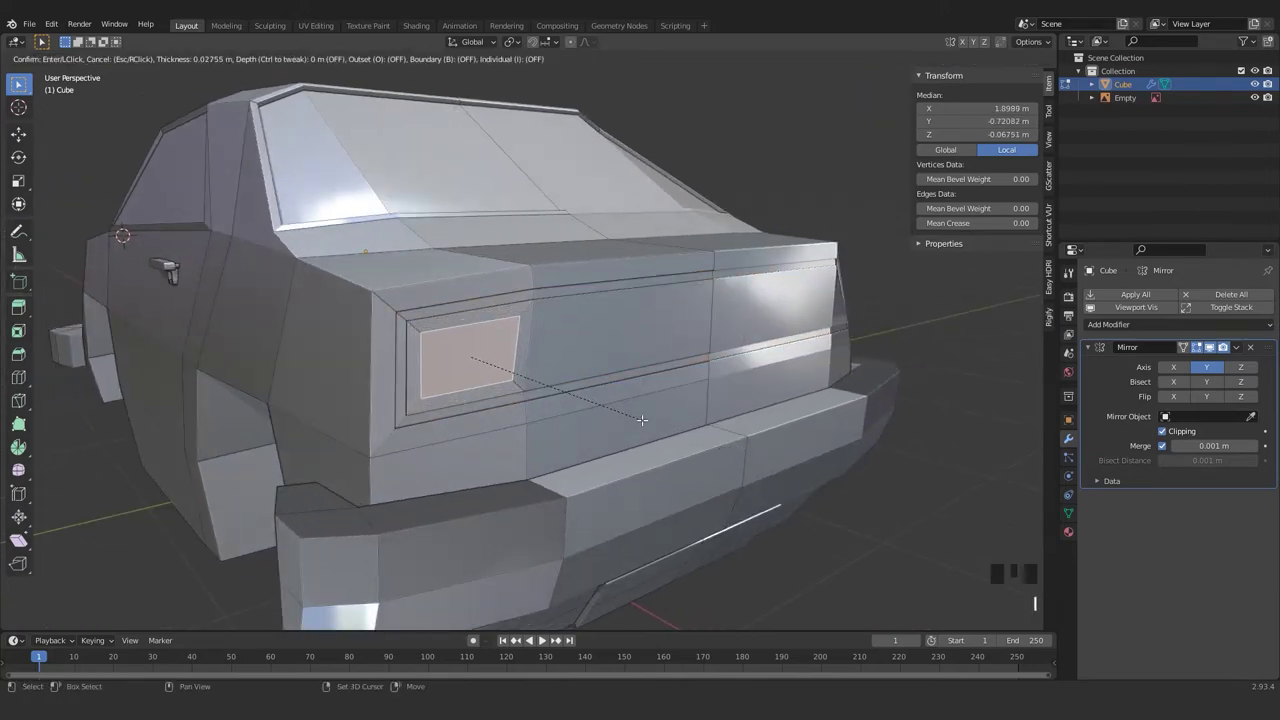
{"action": "left_click", "coordinate": [642, 420]}
{"action": "middle_click_drag", "start_coordinate": [642, 420], "coordinate": [691, 434]}
{"action": "key", "text": "e"}
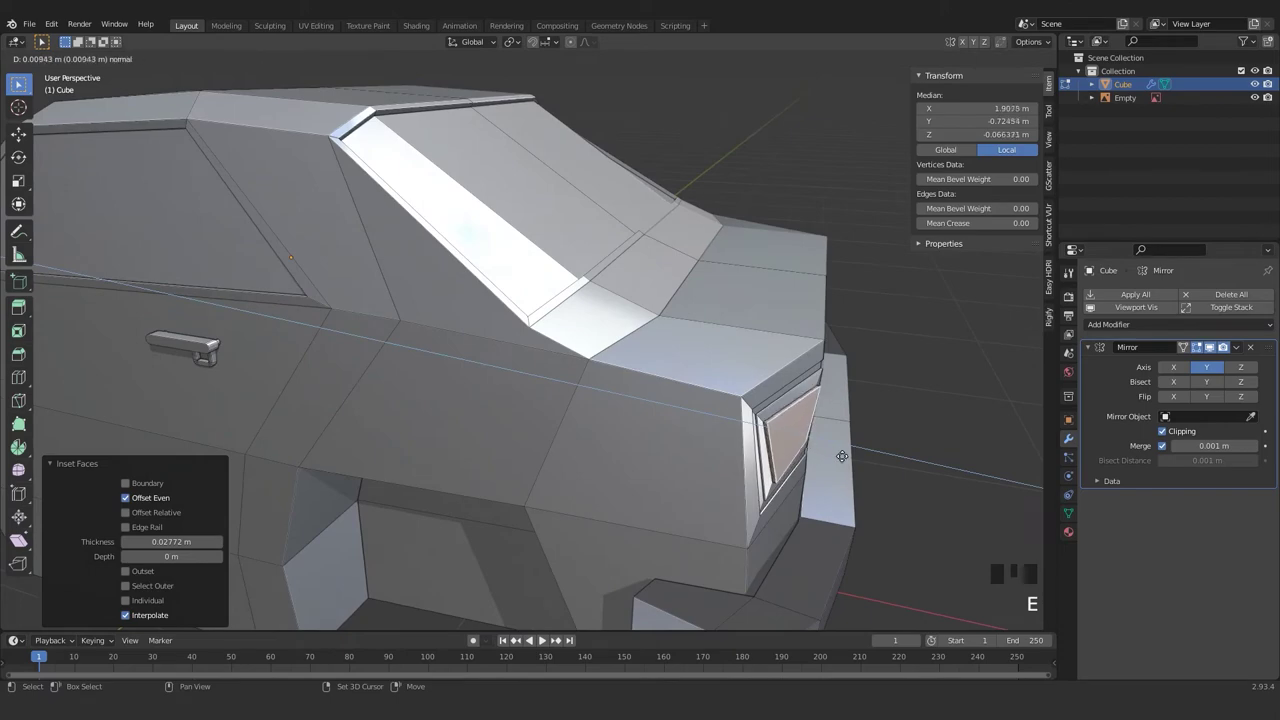
{"action": "left_click", "coordinate": [840, 451]}
- Check the raised tail-light face in Object Mode, and undo its extrusion and inset
{"action": "middle_click_drag", "start_coordinate": [840, 451], "coordinate": [605, 352]}
{"action": "key", "text": "Tab"}
{"action": "scroll", "coordinate": [614, 449], "scroll_direction": "up", "scroll_amount": 3}
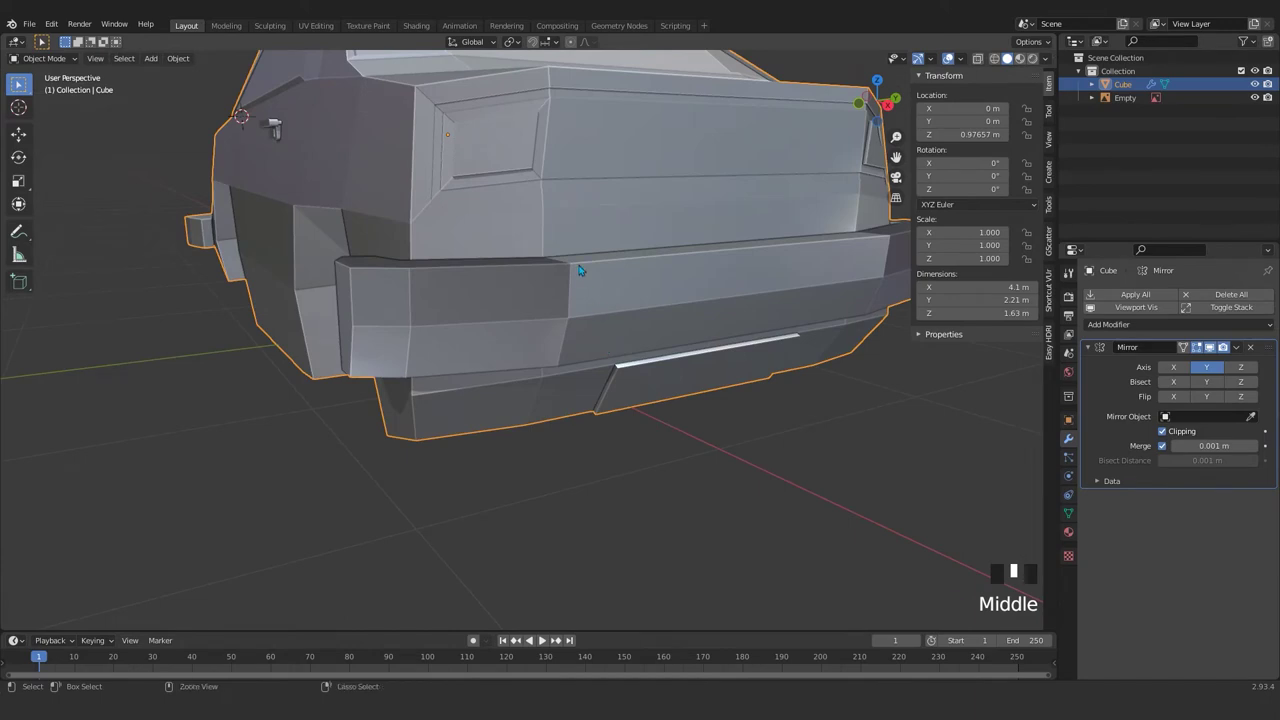
{"action": "key", "text": "ctrl+z"}
{"action": "key", "text": "ctrl+z"}
{"action": "key", "text": "ctrl+z"}
{"action": "key", "text": "ctrl+z"}
{"action": "middle_click_drag", "start_coordinate": [578, 270], "coordinate": [650, 208]}
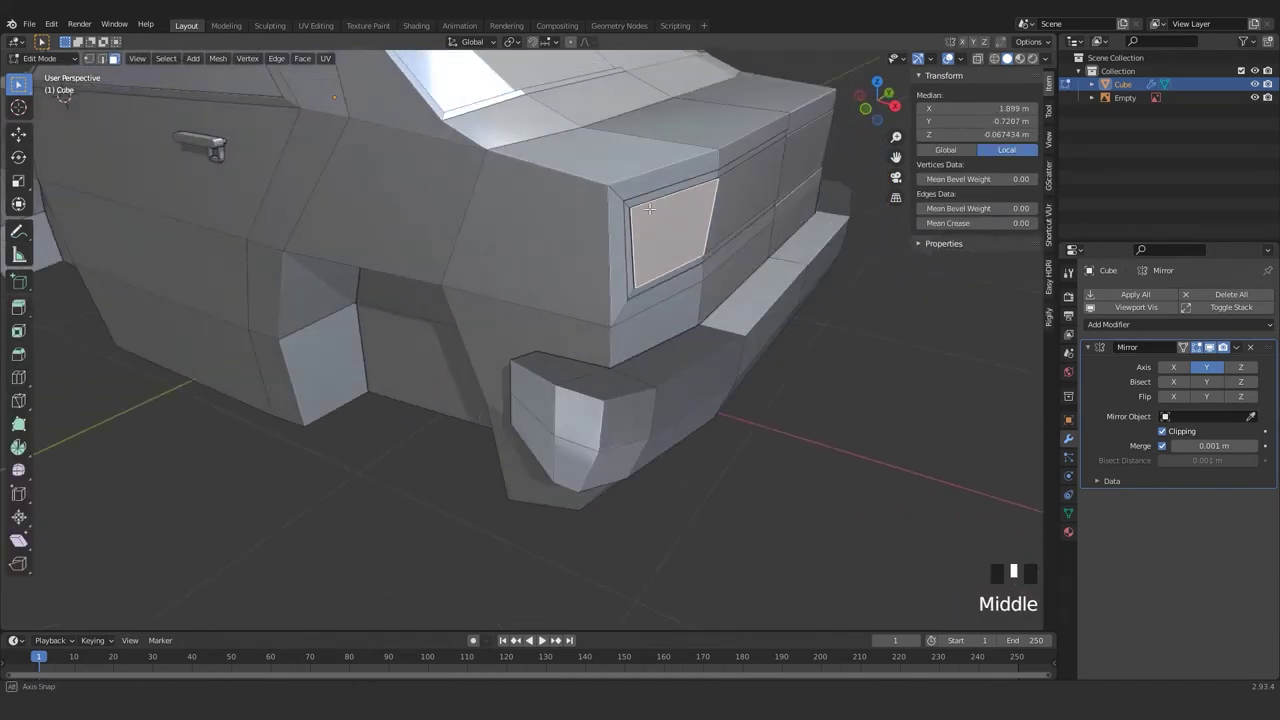
{"action": "key", "text": "w"}
{"action": "key", "text": "e"}
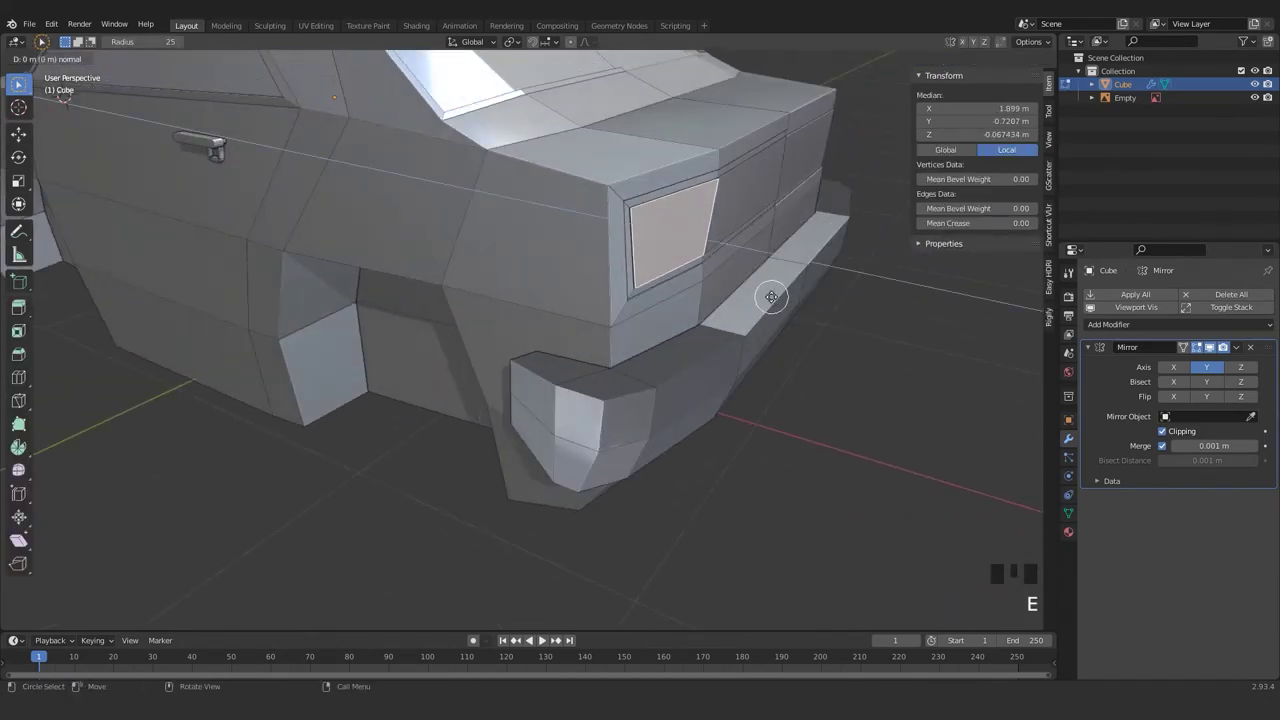
{"action": "right_click", "coordinate": [773, 296]}
{"action": "key", "text": "ctrl+z"}
{"action": "key", "text": "ctrl+z"}
{"action": "key", "text": "ctrl+z"}
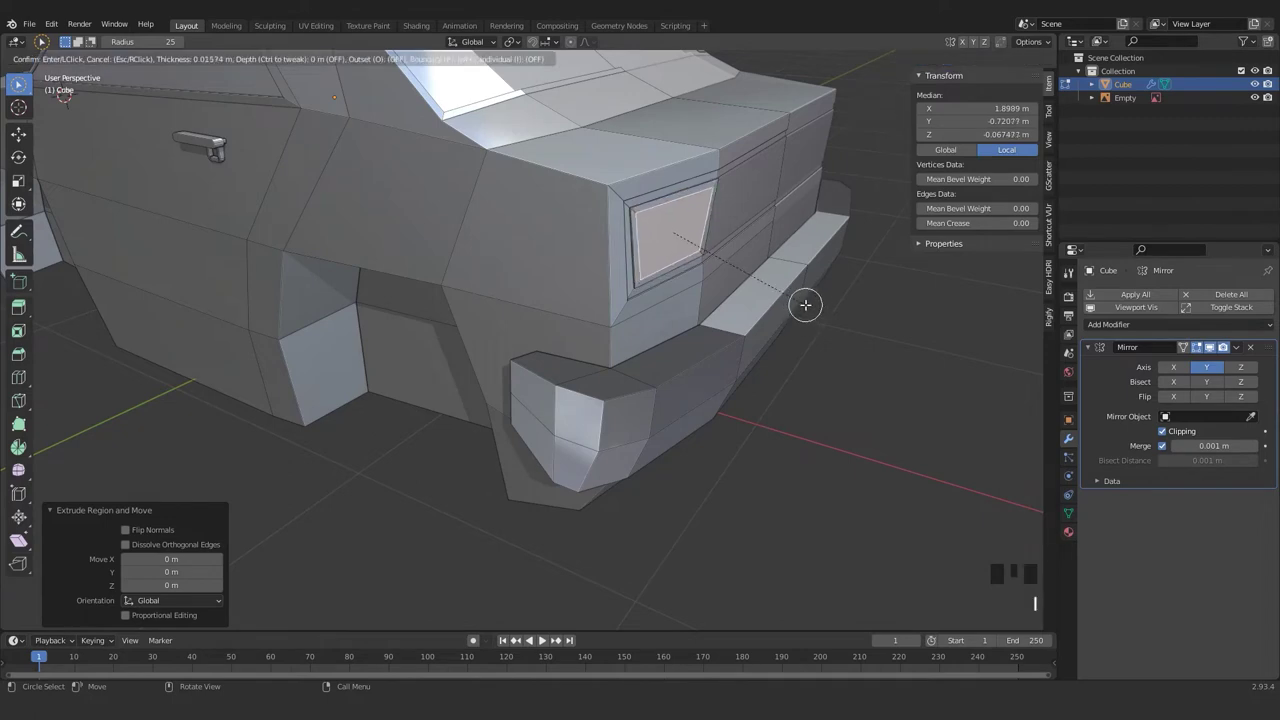
- Inset the outer rear face by 0.02305 m and extrude the inner face into the body along its normal
{"action": "left_click", "coordinate": [683, 251]}
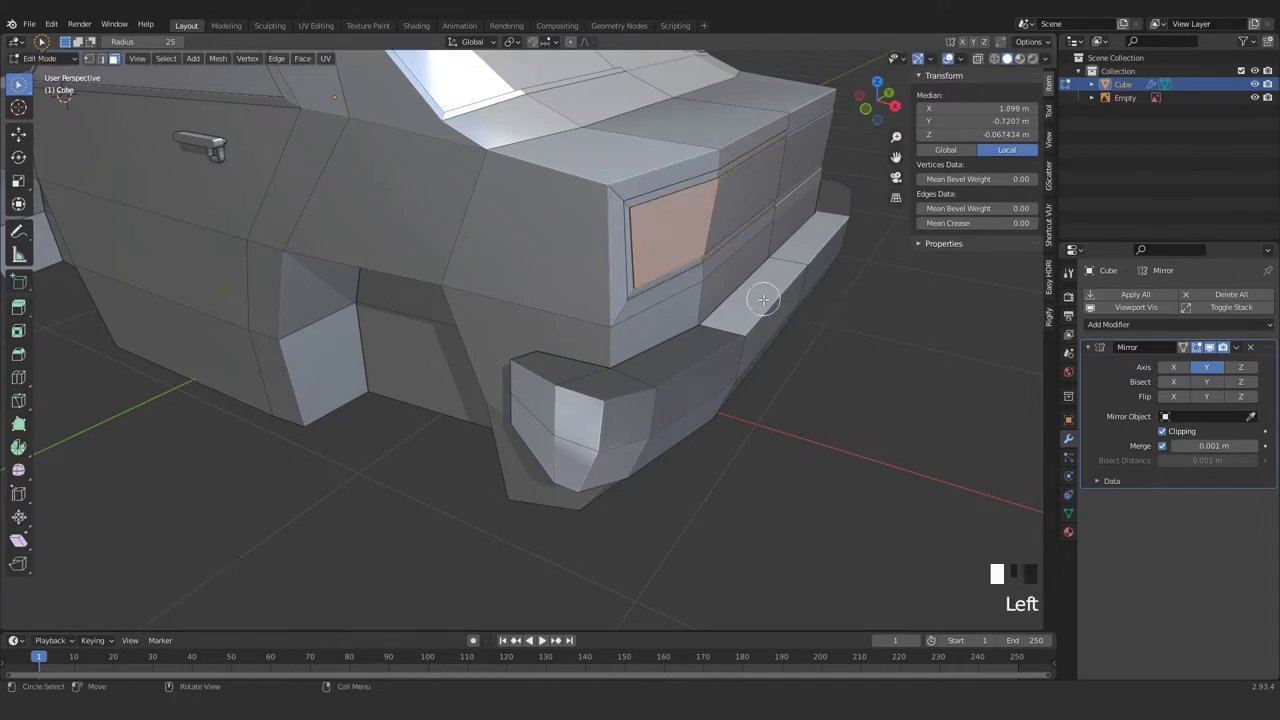
{"action": "key", "text": "i"}
{"action": "left_click", "coordinate": [791, 323]}
{"action": "key", "text": "e"}
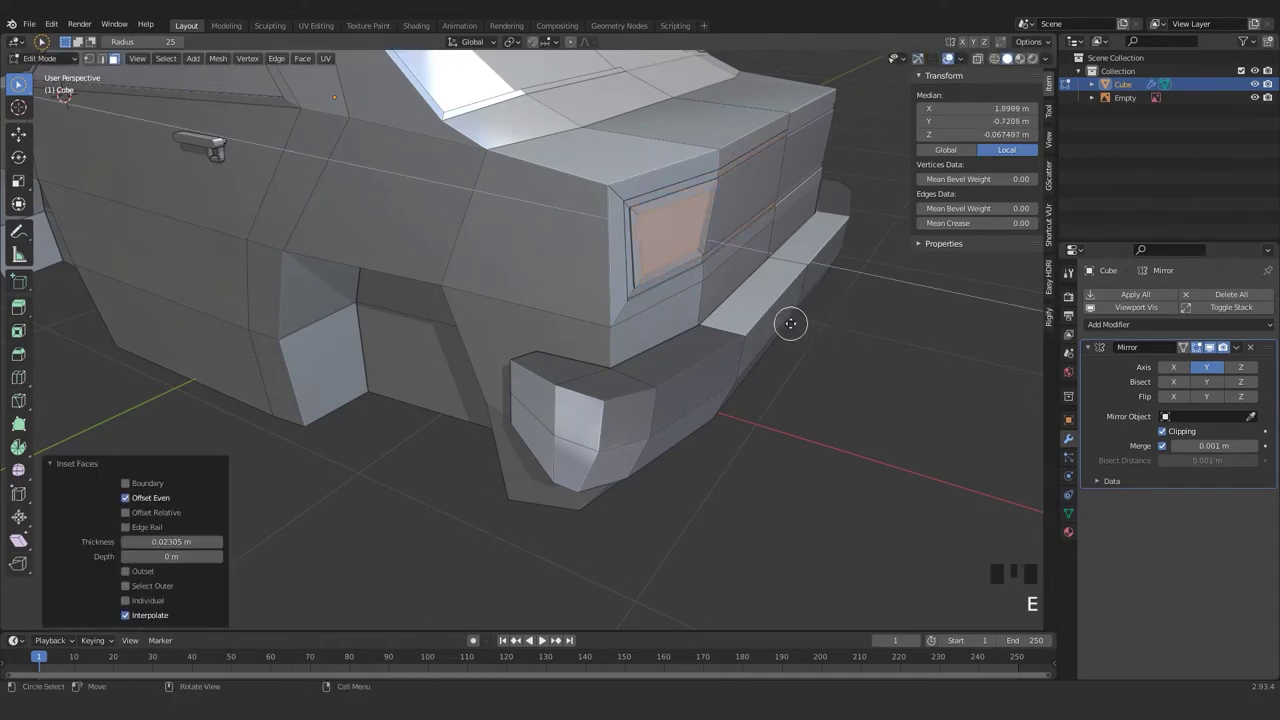
{"action": "left_click", "coordinate": [732, 312]}
- Examine the finished rear end and the whole car body from above
{"action": "key", "text": "Tab"}
{"action": "middle_click_drag", "start_coordinate": [729, 314], "coordinate": [696, 370]}
{"action": "scroll", "coordinate": [660, 350], "scroll_direction": "down", "scroll_amount": 4}
{"action": "scroll", "coordinate": [650, 350], "scroll_direction": "up", "scroll_amount": 1}
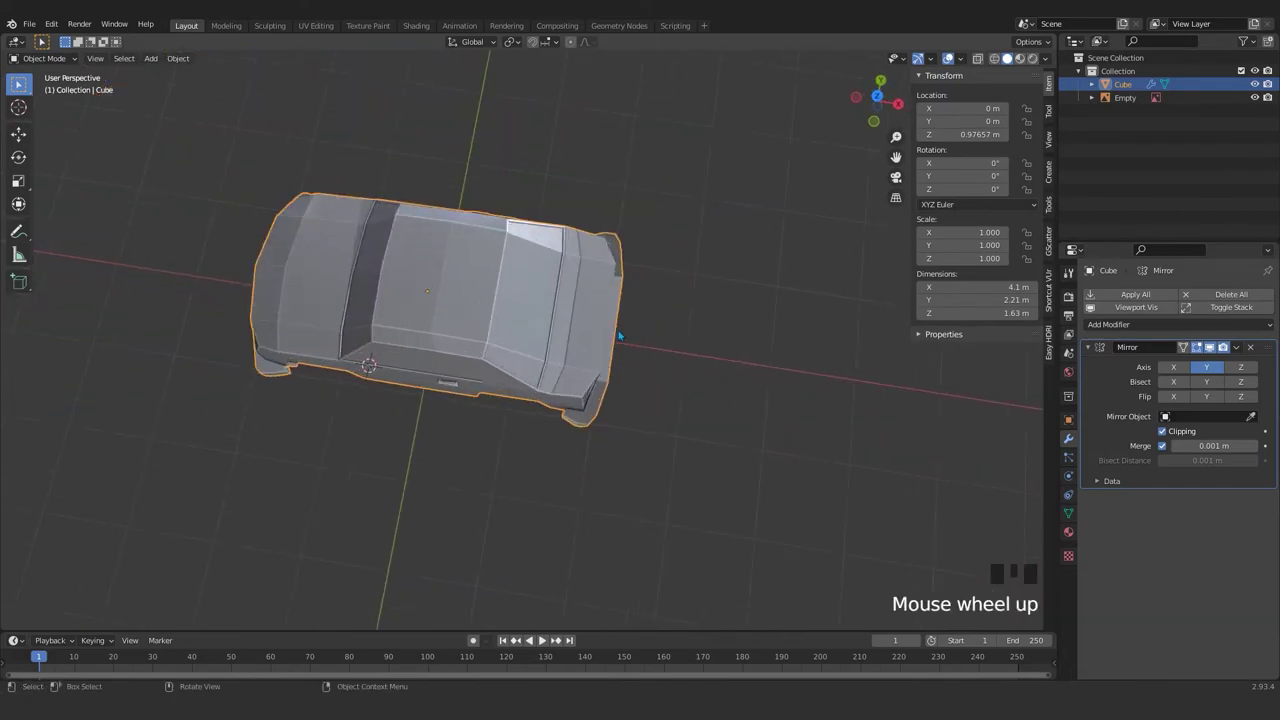
{"action": "right_click", "coordinate": [660, 355]}
{"action": "middle_click_drag", "start_coordinate": [679, 283], "coordinate": [691, 294]}
{"action": "key", "text": "Tab"}
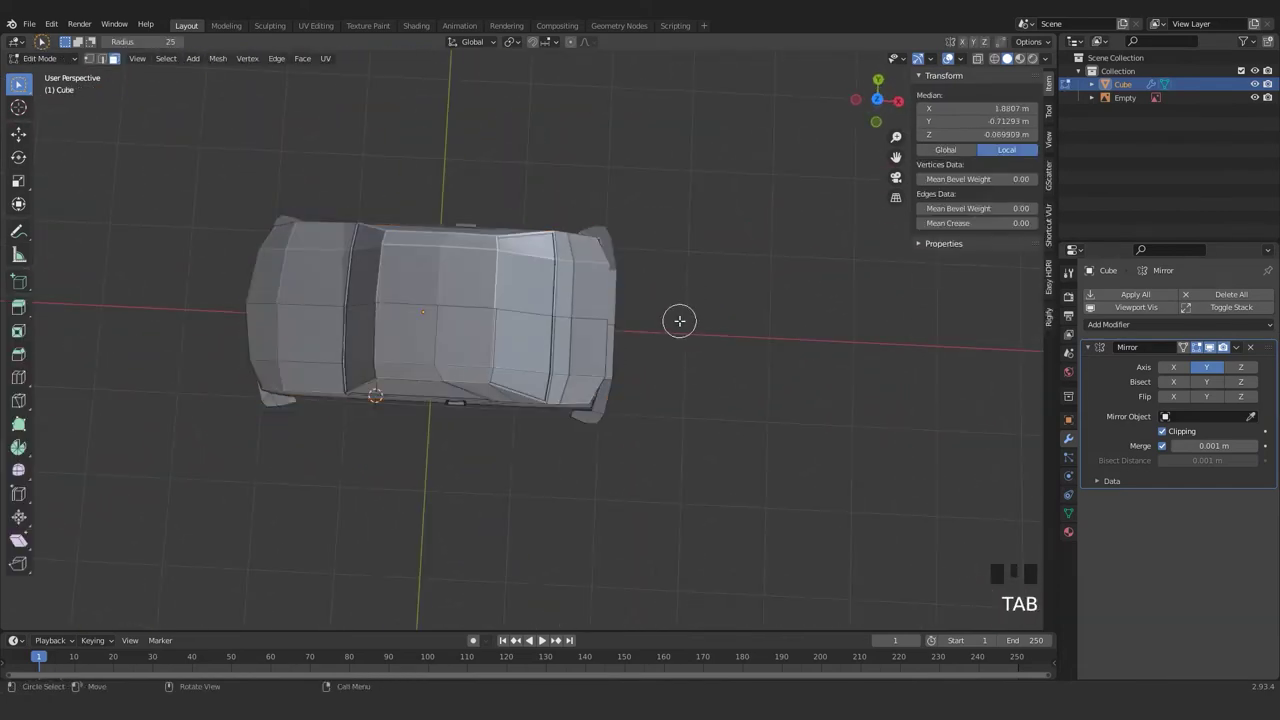
{"action": "key", "text": "z"}
{"action": "key", "text": "z"}
{"action": "left_click", "coordinate": [815, 390]}
- Select the upper outer face on the car's front and snap the 3D cursor to it
{"action": "mouse_move", "coordinate": [815, 390]}
{"action": "middle_mouse_down"}
{"action": "mouse_move", "coordinate": [666, 306]}
{"action": "mouse_move", "coordinate": [683, 320]}
{"action": "mouse_move", "coordinate": [568, 324]}
{"action": "mouse_move", "coordinate": [603, 349]}
{"action": "middle_mouse_up"}
{"action": "scroll", "coordinate": [683, 320], "scroll_direction": "up", "scroll_amount": 2}
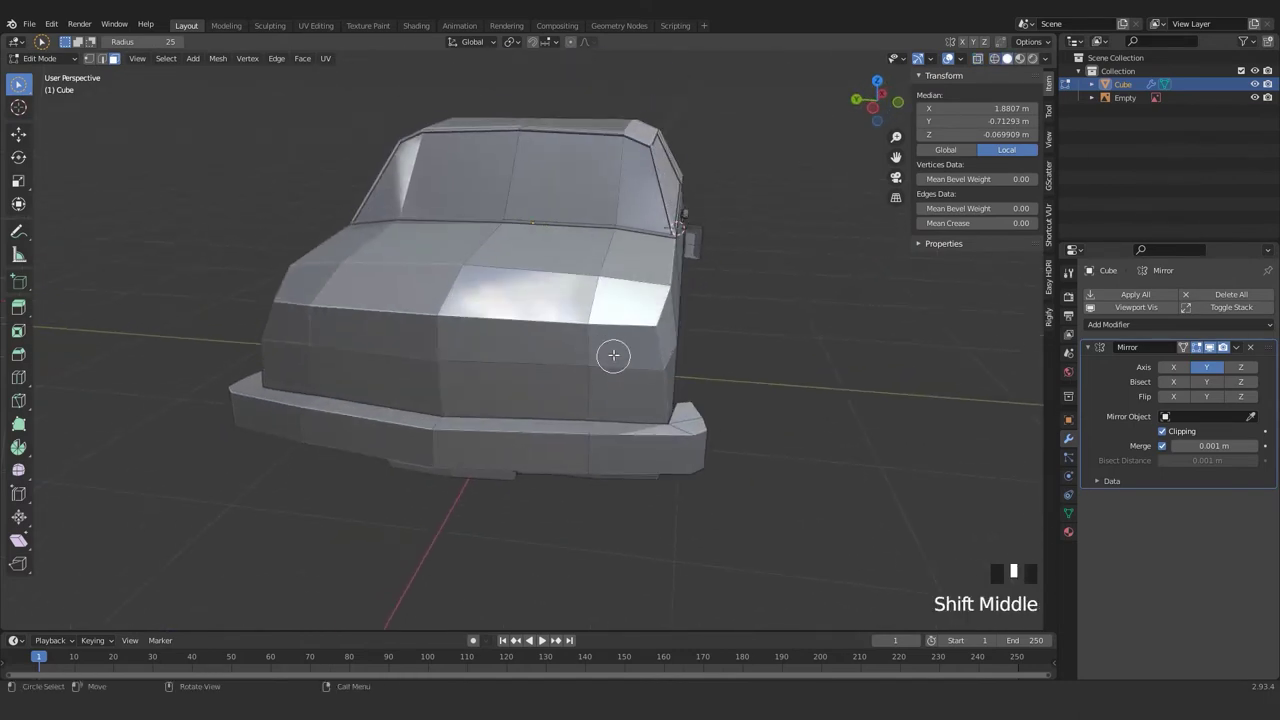
{"action": "left_click", "coordinate": [610, 343]}
{"action": "scroll", "coordinate": [620, 351], "scroll_direction": "up", "scroll_amount": 2}
{"action": "scroll", "coordinate": [620, 351], "scroll_direction": "down", "scroll_amount": 3}
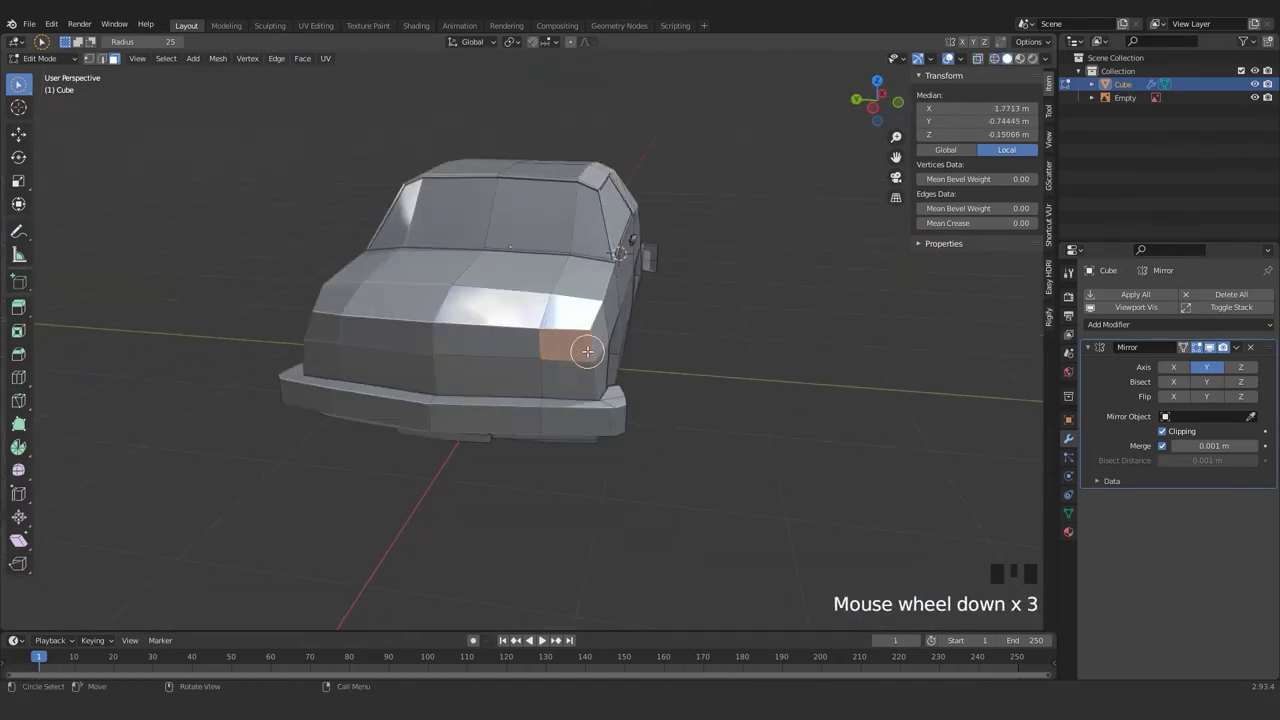
{"action": "mouse_move", "coordinate": [587, 351]}
{"action": "middle_mouse_down"}
{"action": "mouse_move", "coordinate": [563, 337]}
{"action": "mouse_move", "coordinate": [595, 331]}
{"action": "middle_mouse_up"}
{"action": "scroll", "coordinate": [675, 273], "scroll_direction": "down", "scroll_amount": 2}
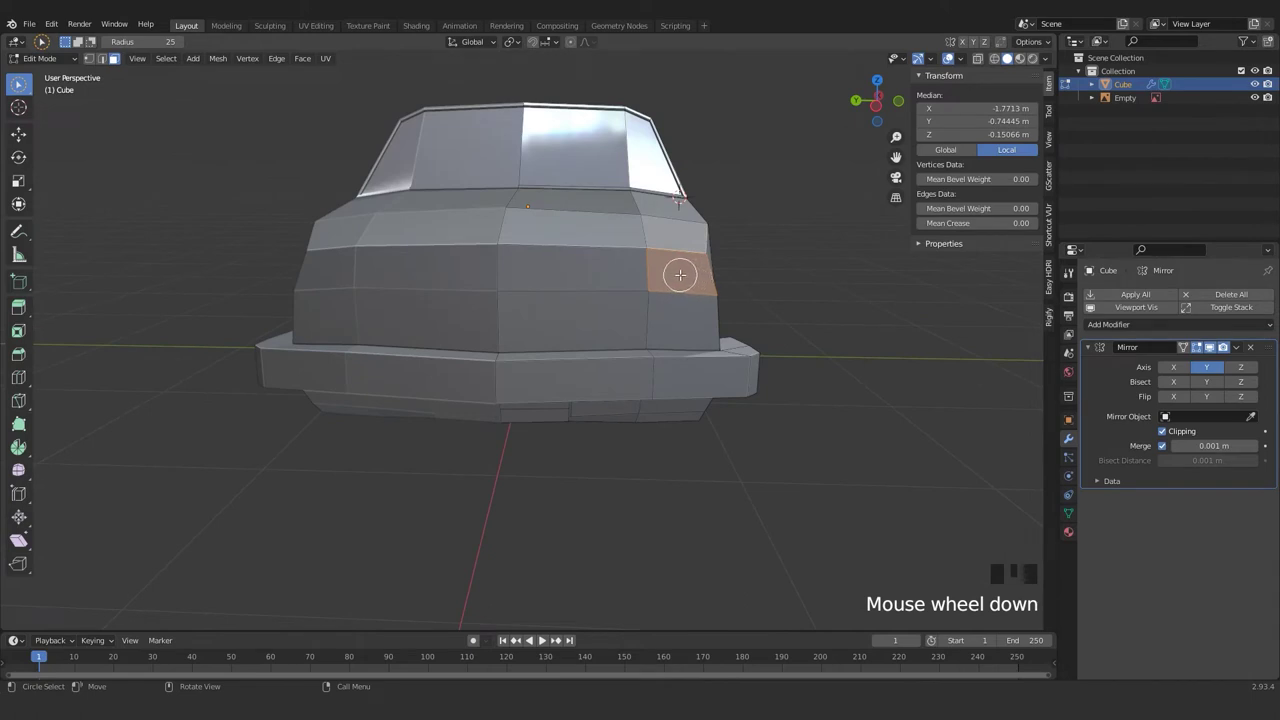
{"action": "key", "text": "shift+s"}
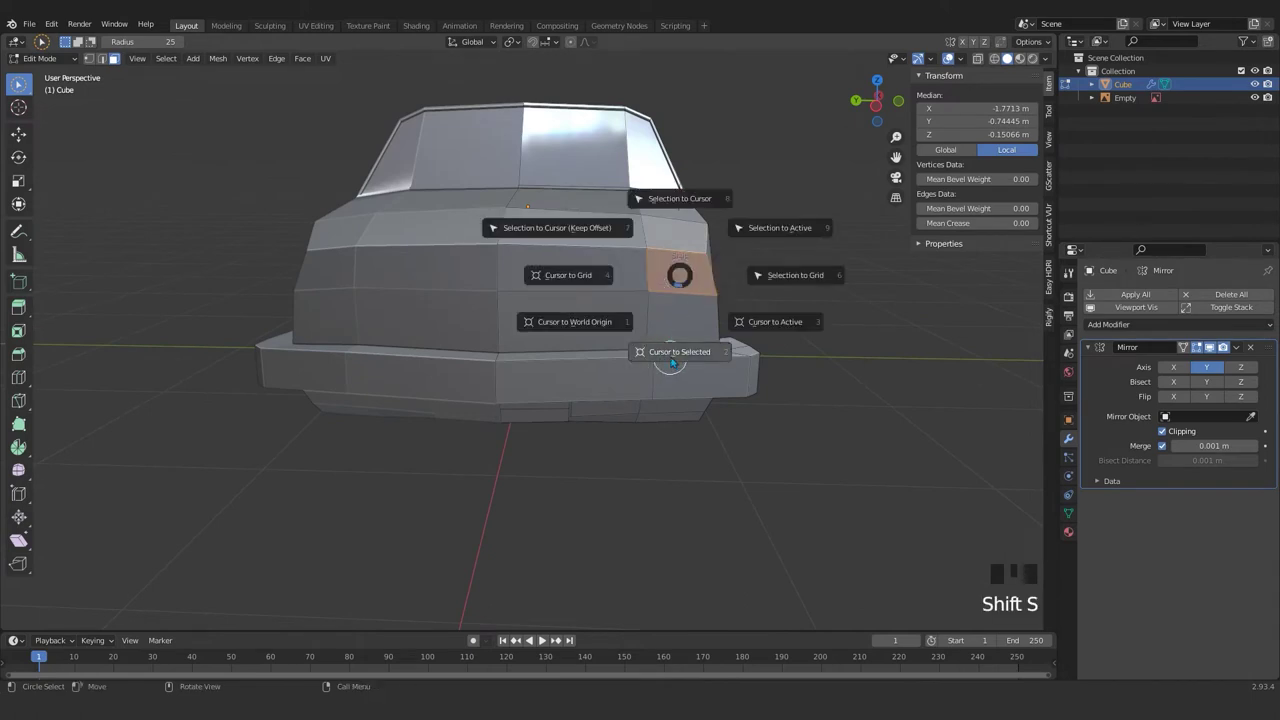
{"action": "left_click", "coordinate": [671, 362]}
{"action": "key", "text": "Tab"}
{"action": "key", "text": "Tab"}
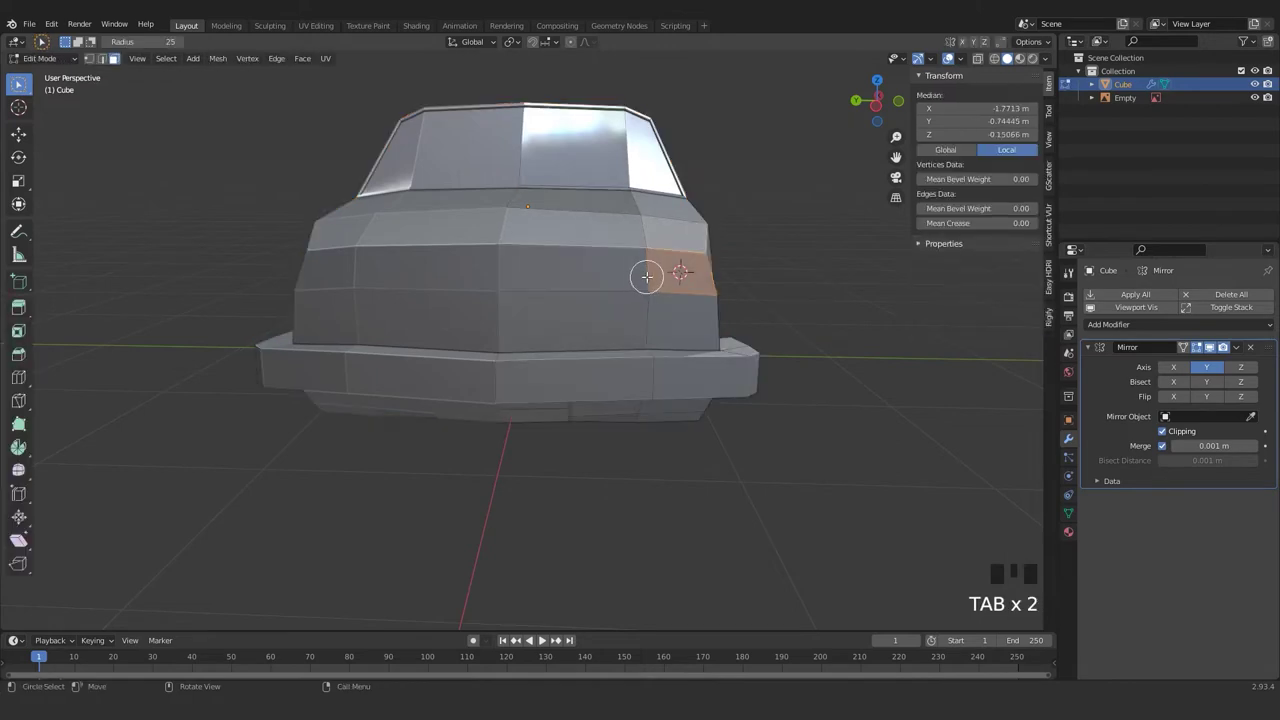
- Add a mesh circle with 20 vertices at the 3D cursor on the front face
{"action": "right_click", "coordinate": [643, 254]}
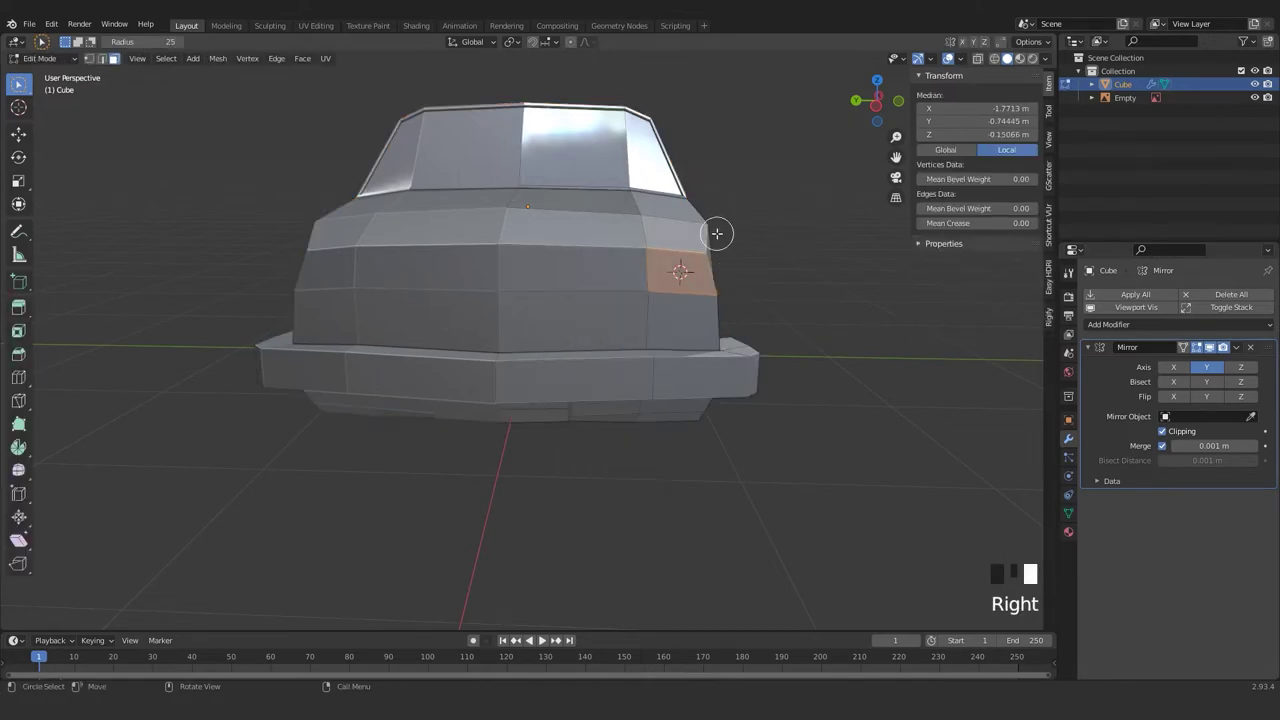
{"action": "key", "text": "v"}
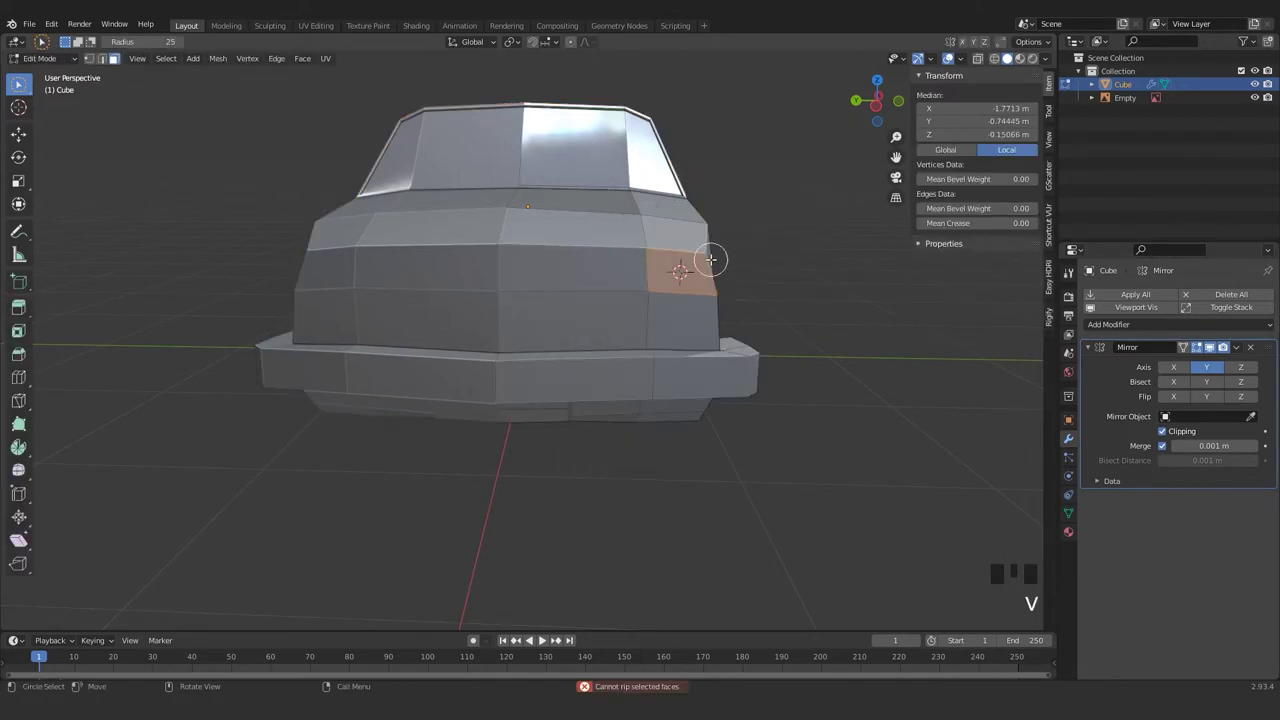
{"action": "key", "text": "w"}
{"action": "key", "text": "shift+a"}
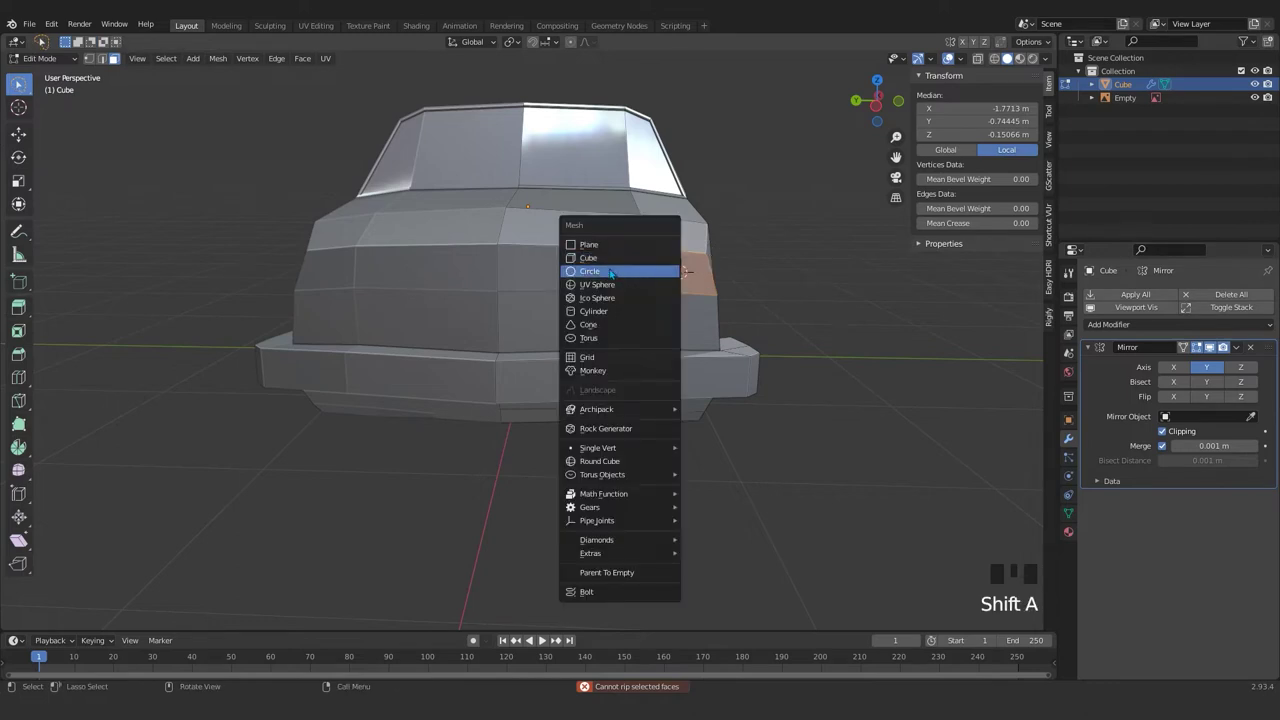
{"action": "left_click", "coordinate": [611, 272]}
{"action": "left_click", "coordinate": [168, 473]}
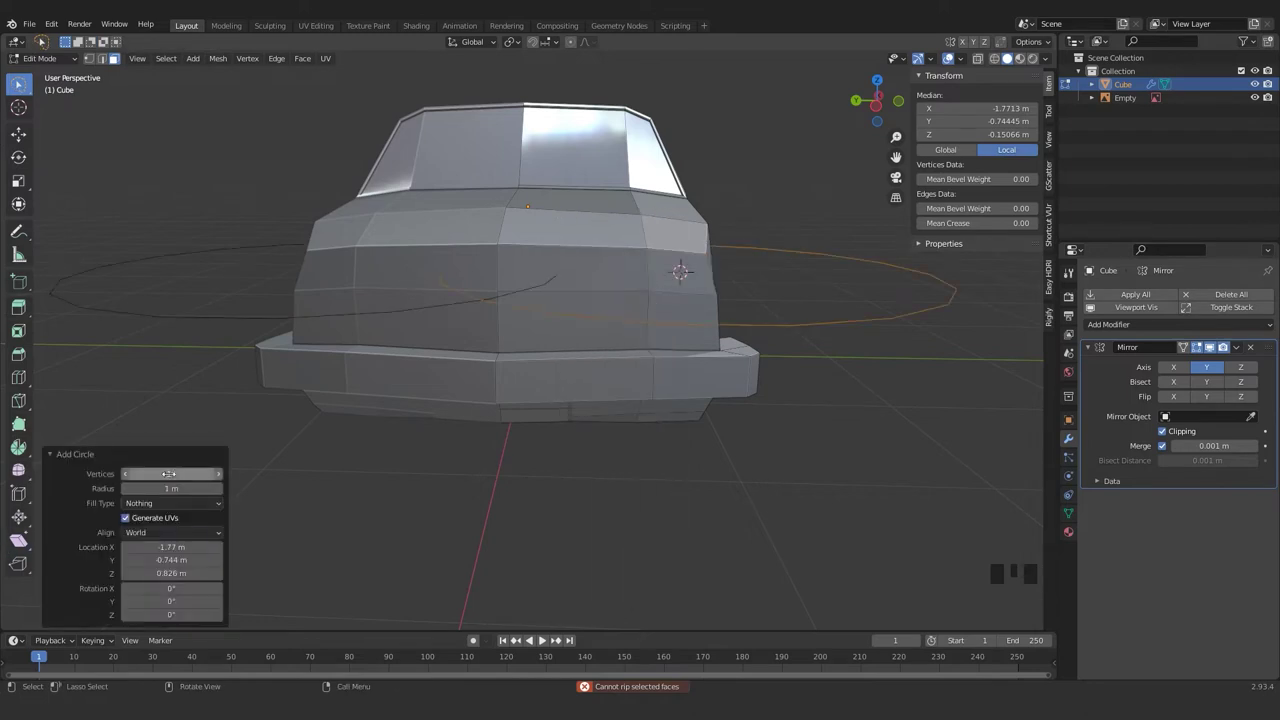
{"action": "key", "text": "Left"}
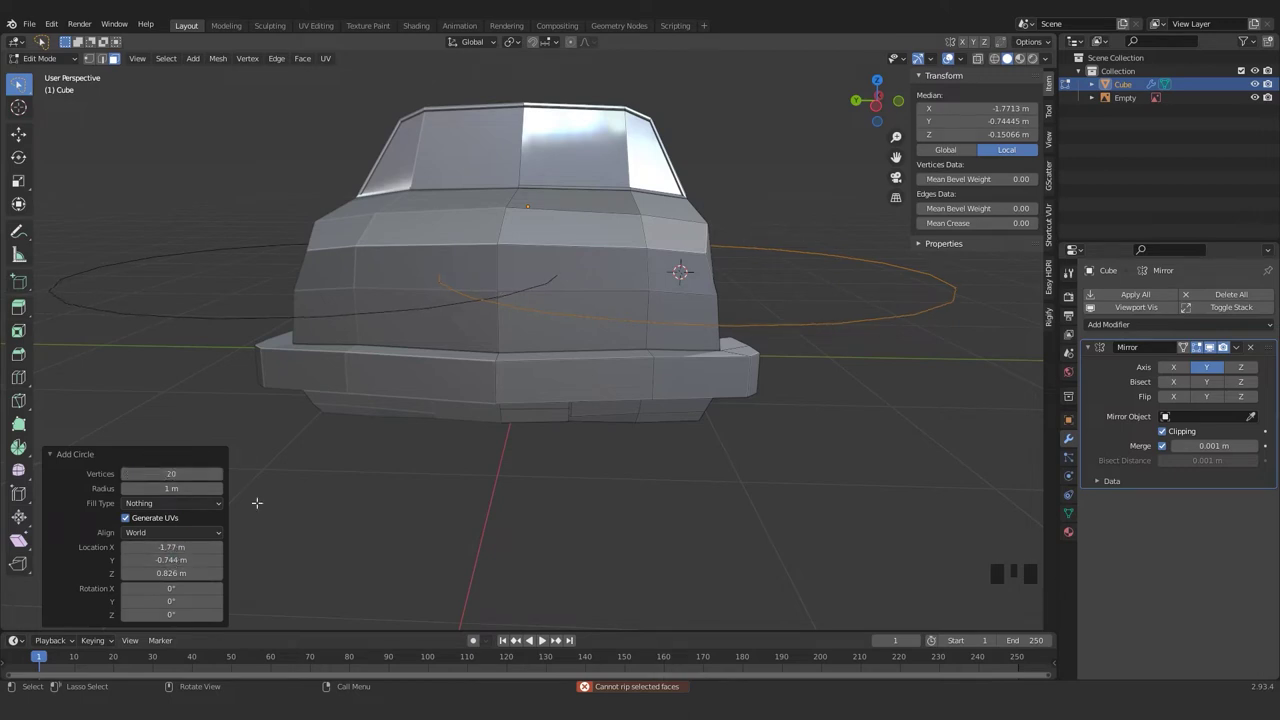
- Align the new circle to the left orthographic view so it faces the car's front
{"action": "key", "text": "KP_1"}
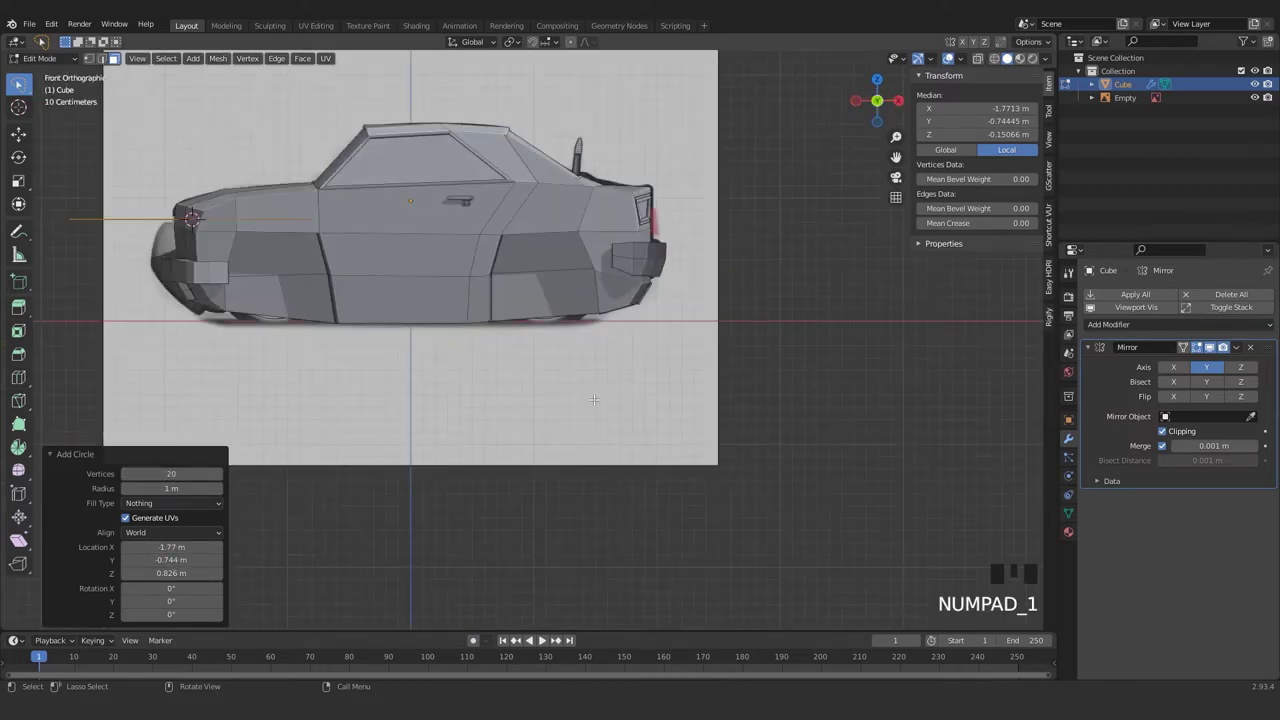
{"action": "key", "text": "KP_3"}
{"action": "key", "text": "ctrl+KP_3"}
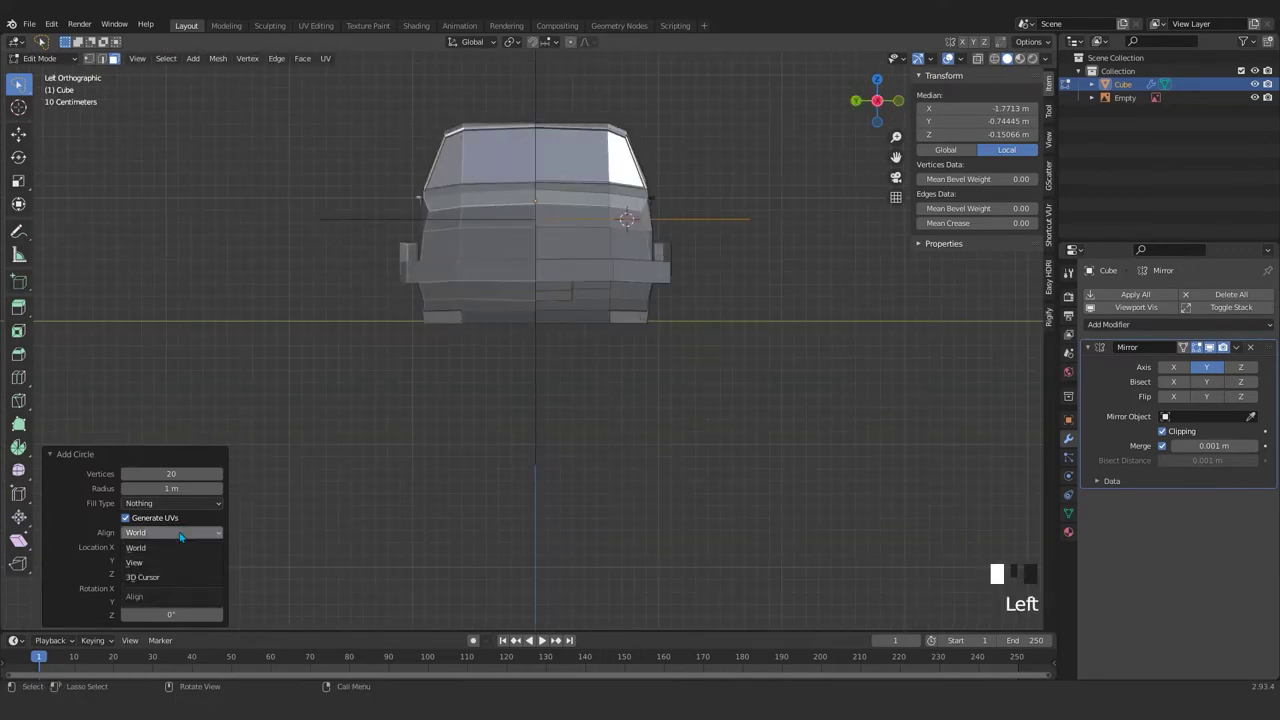
{"action": "left_click", "coordinate": [181, 565]}
- Try to scale the circle down around the front outer face, and turn off Clipping in the Mirror modifier
{"action": "scroll", "coordinate": [650, 330], "scroll_direction": "up", "scroll_amount": 3}
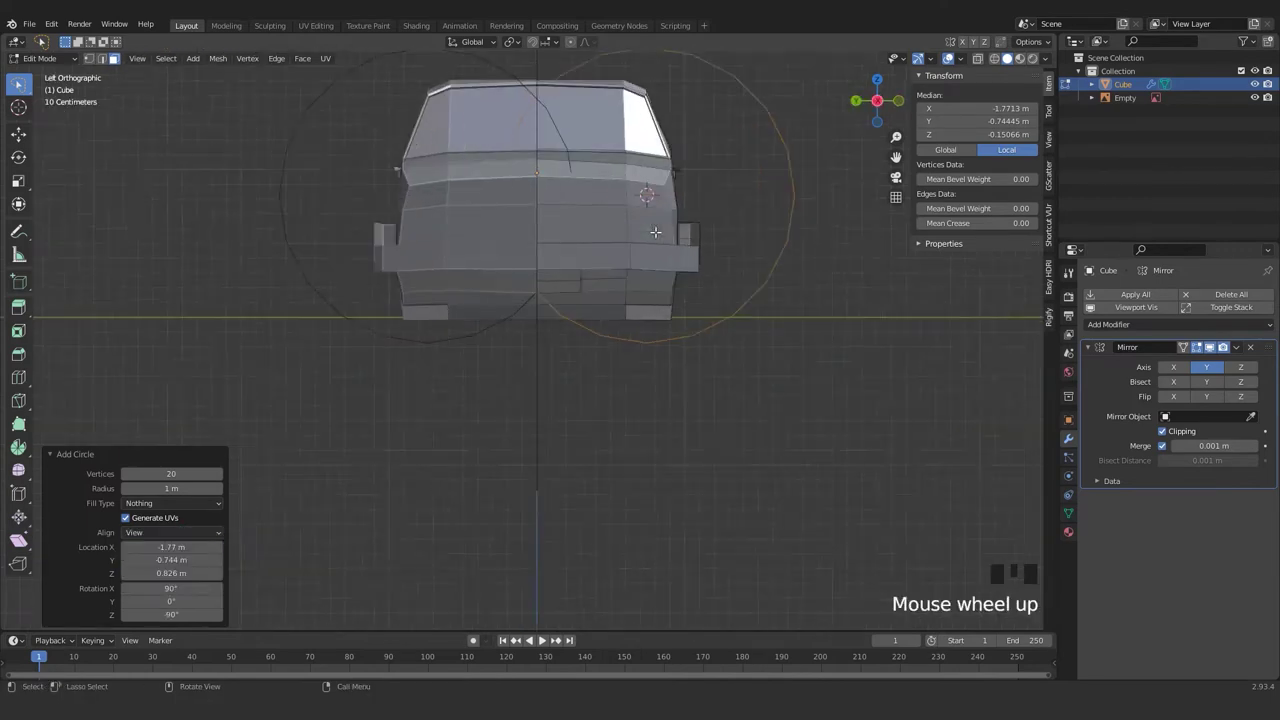
{"action": "middle_click_drag", "start_coordinate": [700, 370], "coordinate": [630, 370], "text": "shift"}
{"action": "key", "text": "s"}
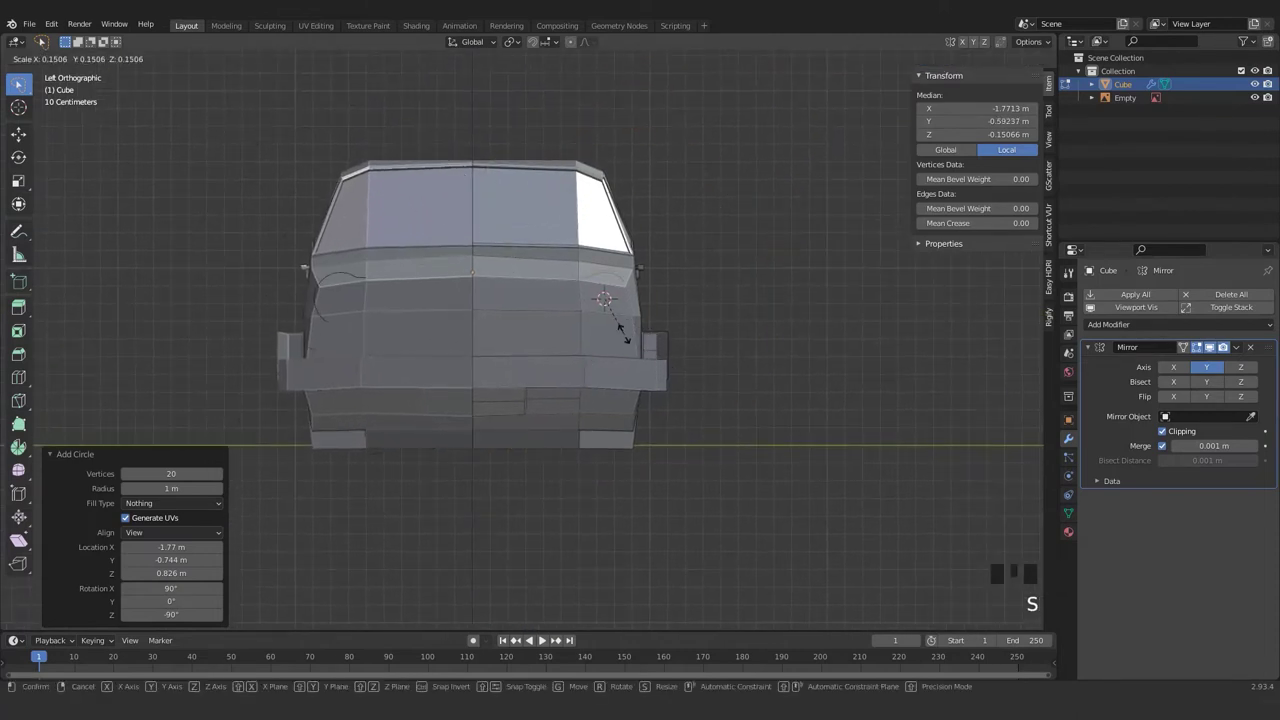
{"action": "left_click", "coordinate": [754, 361]}
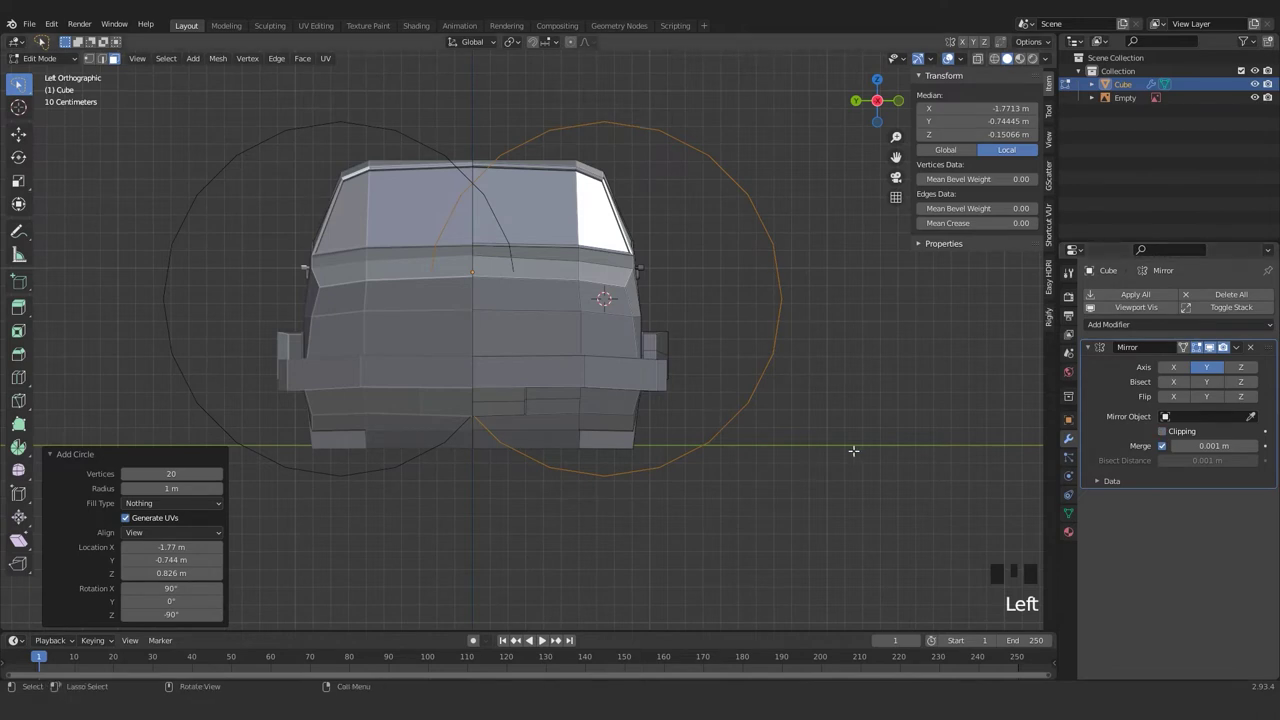
- Scale the new circle to about 0.091 and position it over the upper outer face of the car's front
{"action": "key", "text": "s"}
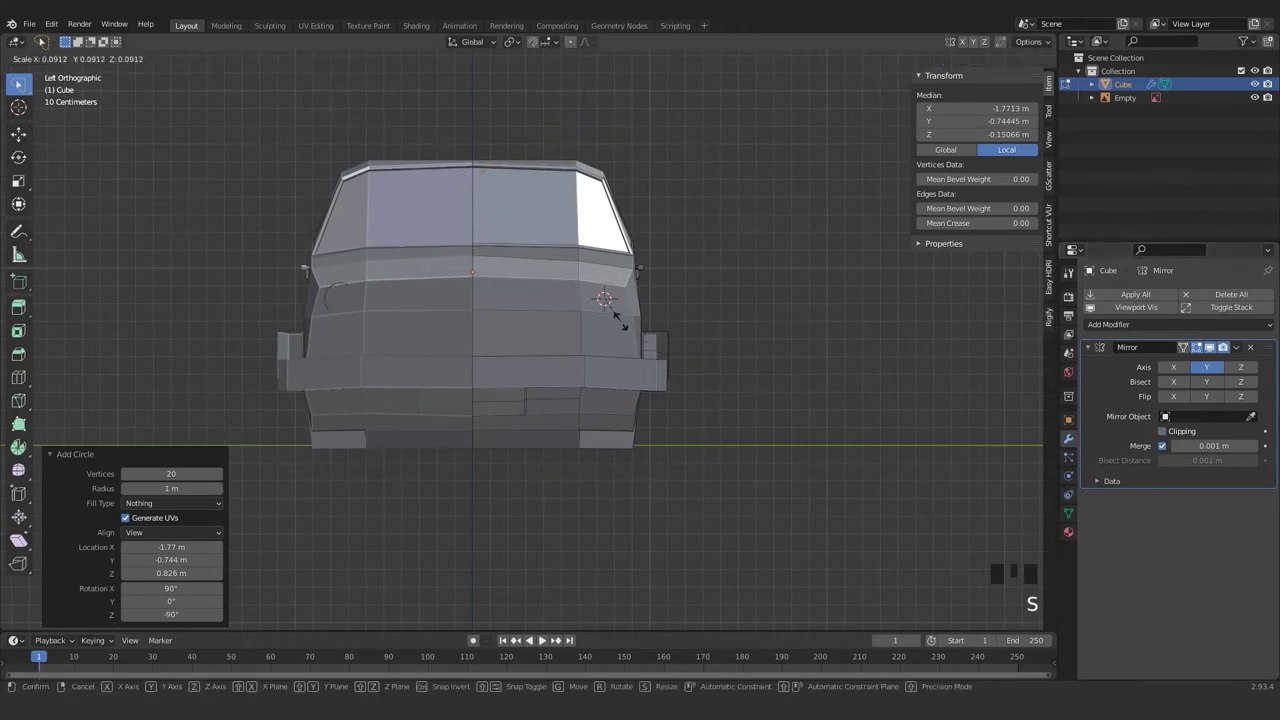
{"action": "left_click", "coordinate": [620, 320]}
{"action": "scroll", "coordinate": [620, 320], "scroll_direction": "up", "scroll_amount": 3}
{"action": "middle_click_drag", "start_coordinate": [629, 337], "coordinate": [556, 324], "text": "shift"}
{"action": "key", "text": "z"}
{"action": "key", "text": "z"}
{"action": "key", "text": "g"}
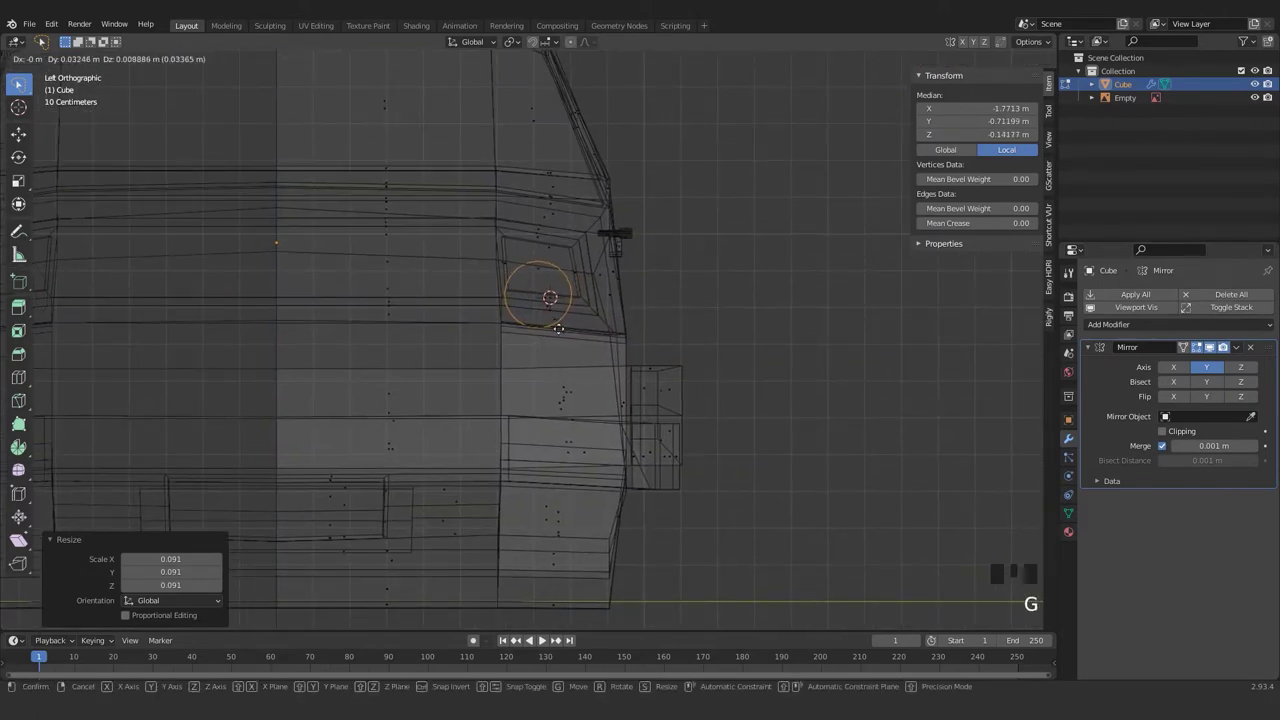
{"action": "left_click", "coordinate": [558, 329]}
{"action": "key", "text": "z"}
- Fill the circle, extrude it about 0.069 m forward from the car's front, and scale the extruded face up to about 1.075
{"action": "mouse_move", "coordinate": [644, 356]}
{"action": "middle_mouse_down"}
{"action": "mouse_move", "coordinate": [535, 379]}
{"action": "mouse_move", "coordinate": [568, 372]}
{"action": "middle_mouse_up"}
{"action": "scroll", "coordinate": [535, 379], "scroll_direction": "down", "scroll_amount": 3}
{"action": "scroll", "coordinate": [535, 379], "scroll_direction": "down", "scroll_amount": 1}
{"action": "key", "text": "f"}
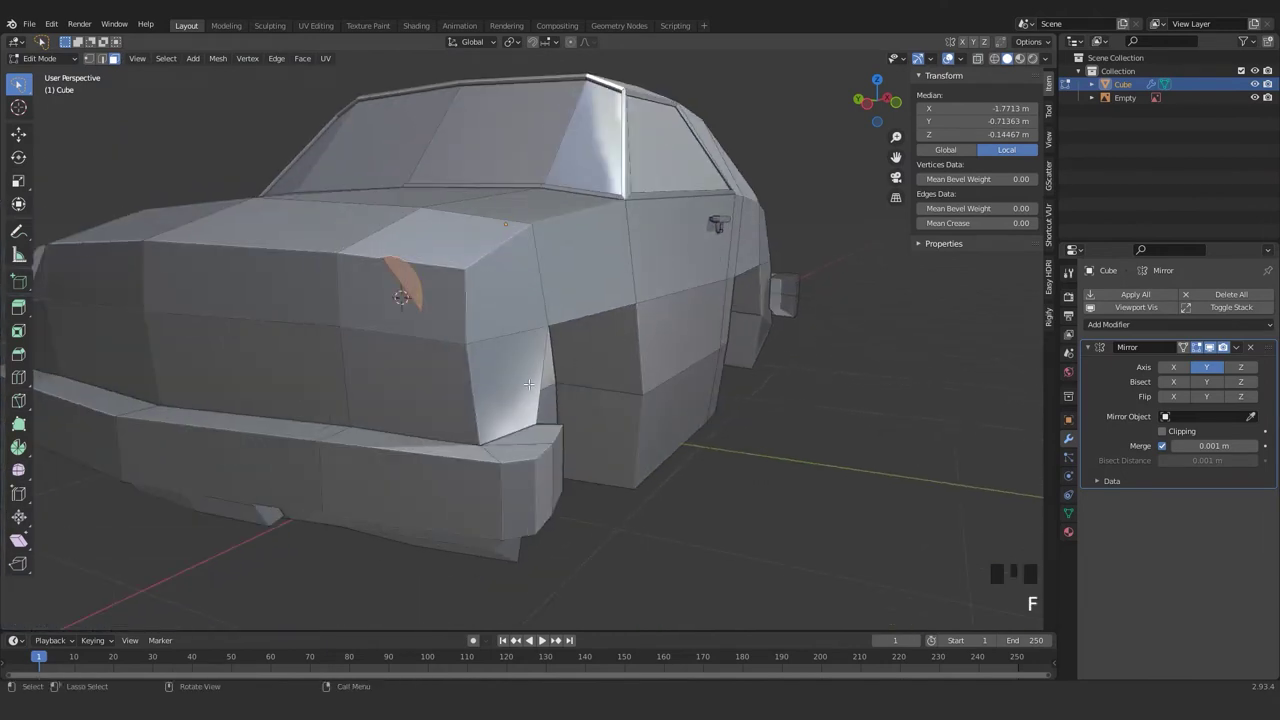
{"action": "key", "text": "e"}
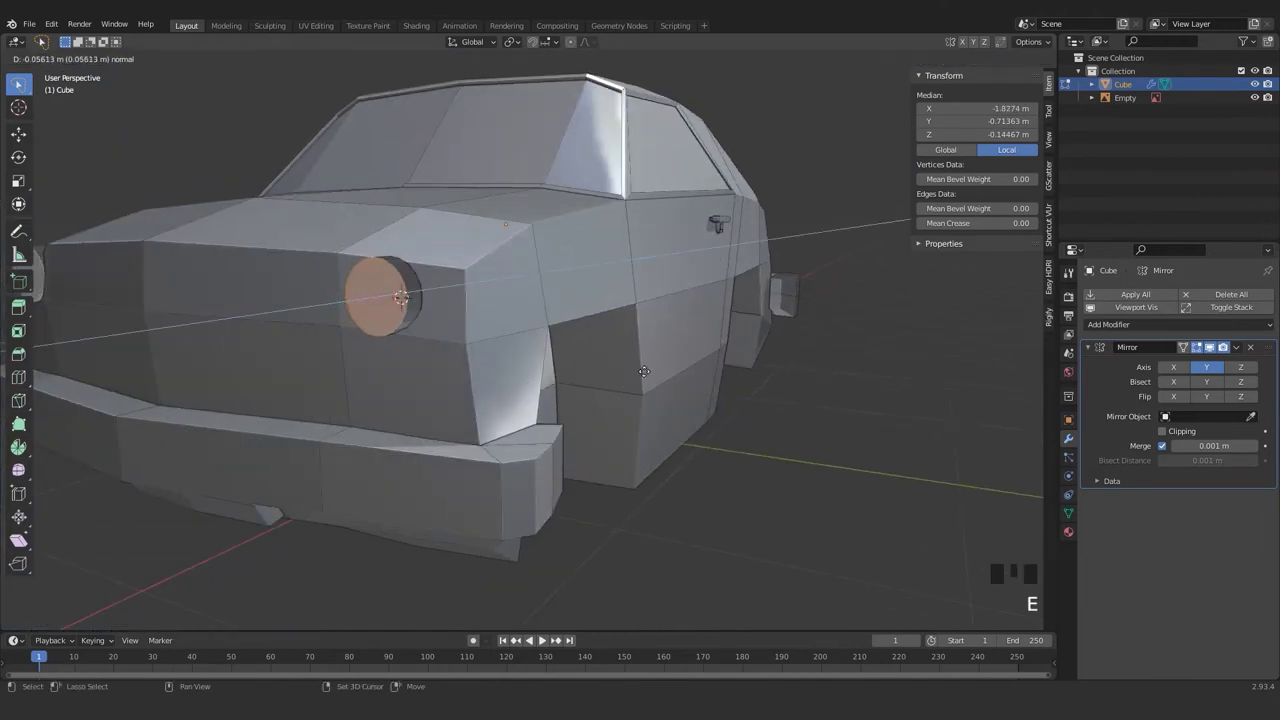
{"action": "left_click", "coordinate": [608, 385]}
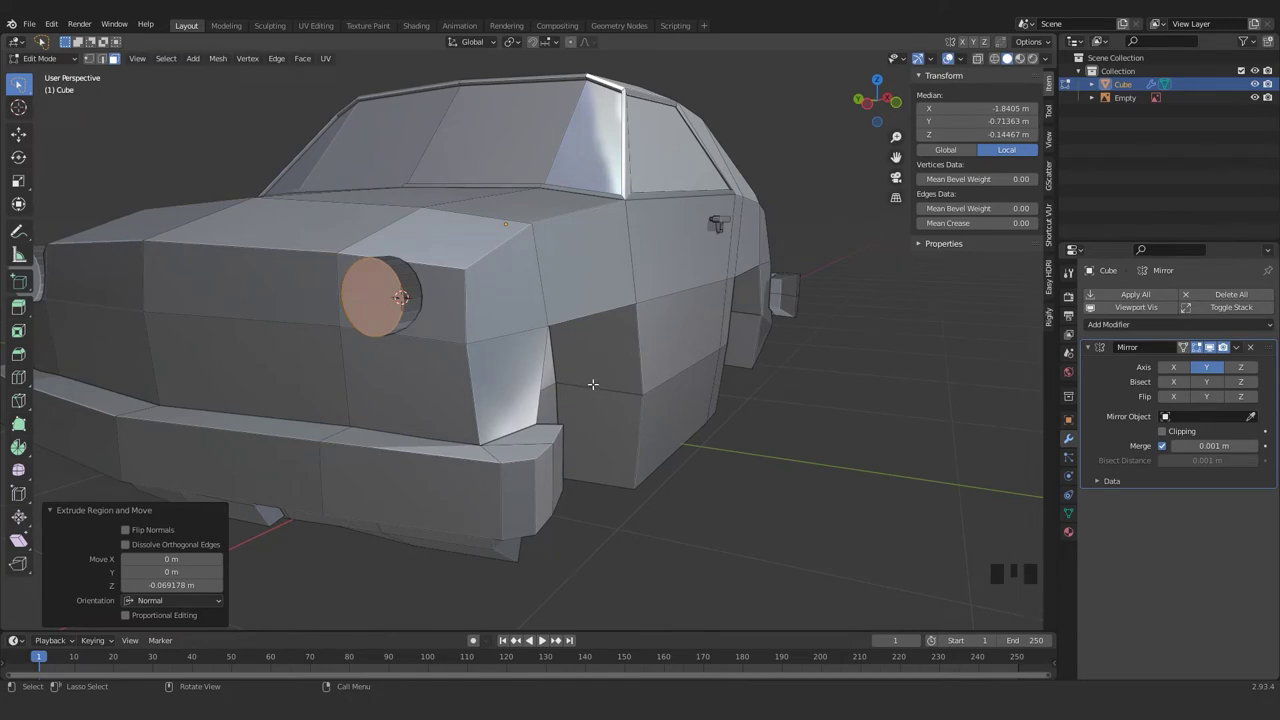
{"action": "key", "text": "s"}
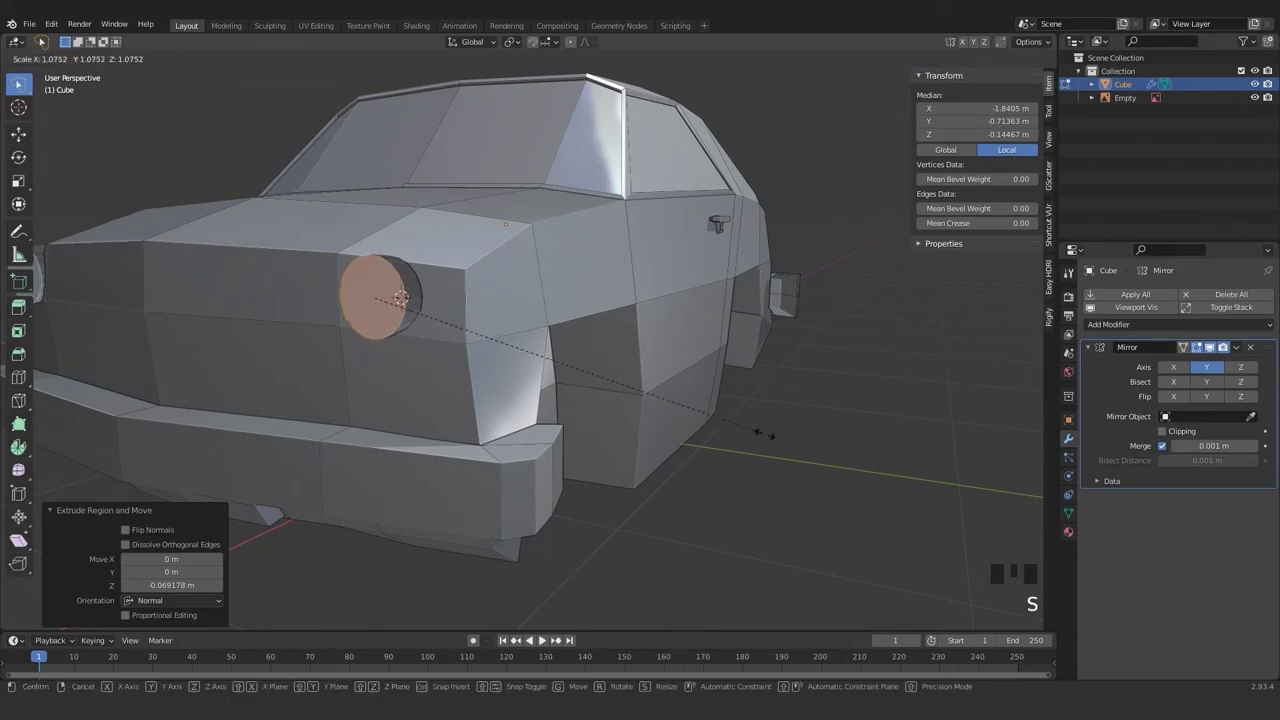
{"action": "left_click", "coordinate": [764, 434]}
- Inset the headlight's front face by about 0.023 m and extrude it about 0.024 m inward to form a recessed lens
{"action": "key", "text": "i"}
{"action": "left_click", "coordinate": [713, 446]}
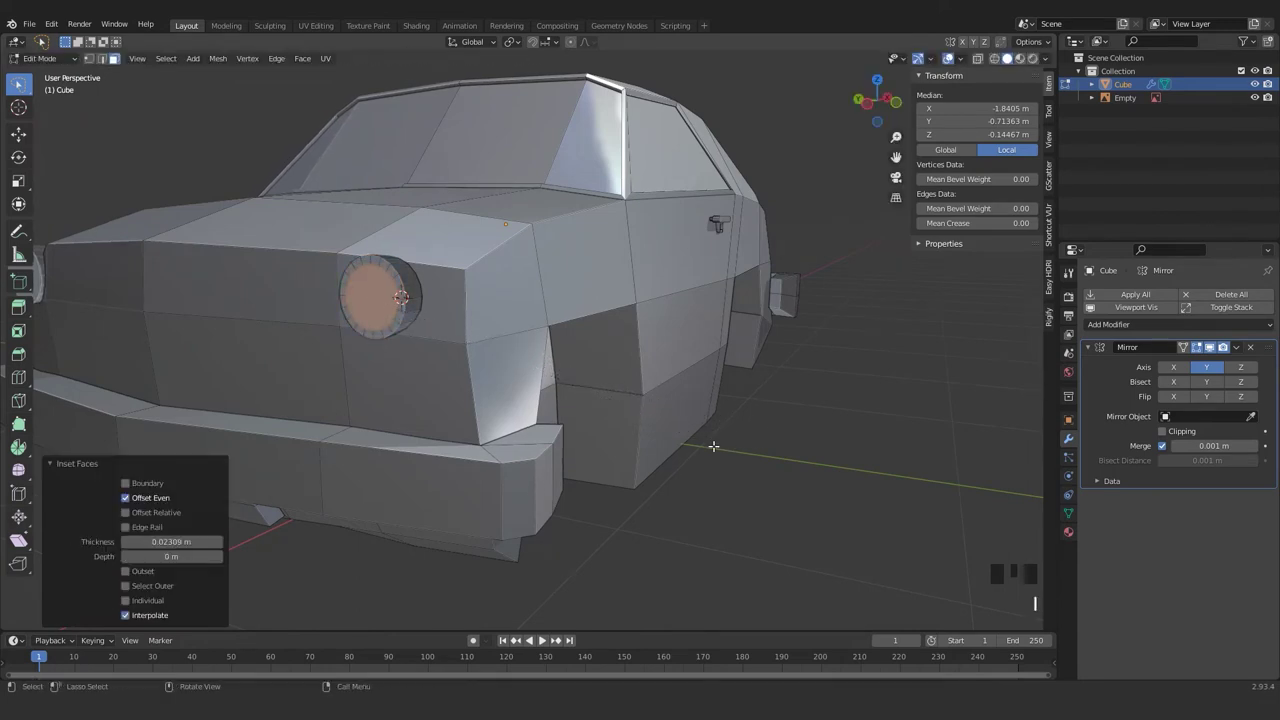
{"action": "key", "text": "e"}
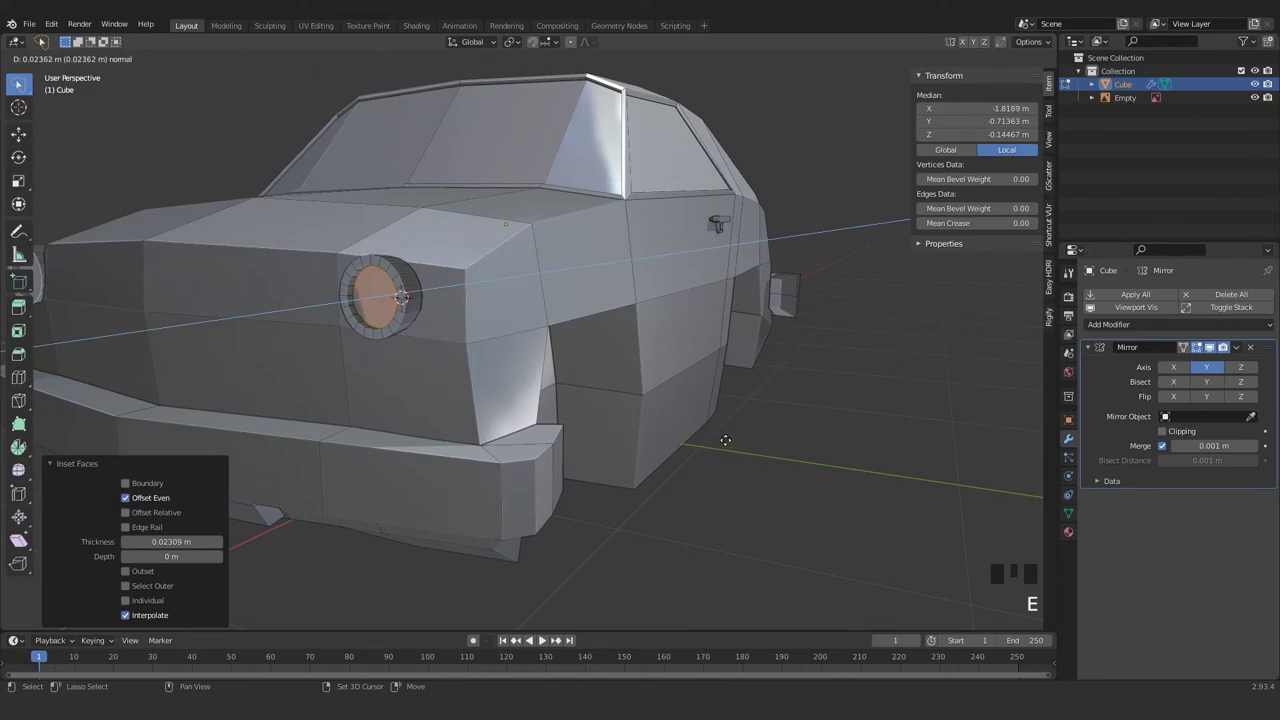
{"action": "left_click", "coordinate": [725, 440]}
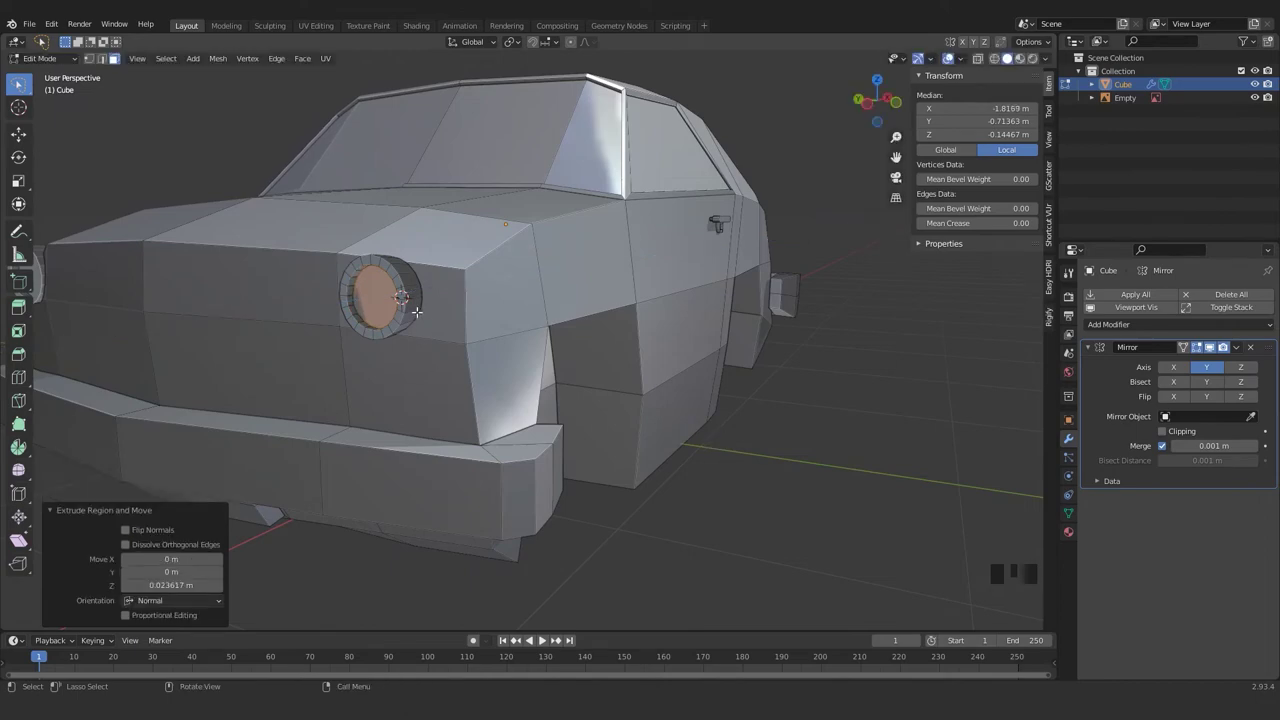
- Select the whole headlight and, in top view, move it about -0.039 m in X and -0.01 m in Y
{"action": "key", "text": "l"}
{"action": "middle_click_drag", "start_coordinate": [416, 312], "coordinate": [447, 351]}
{"action": "key", "text": "KP_7"}
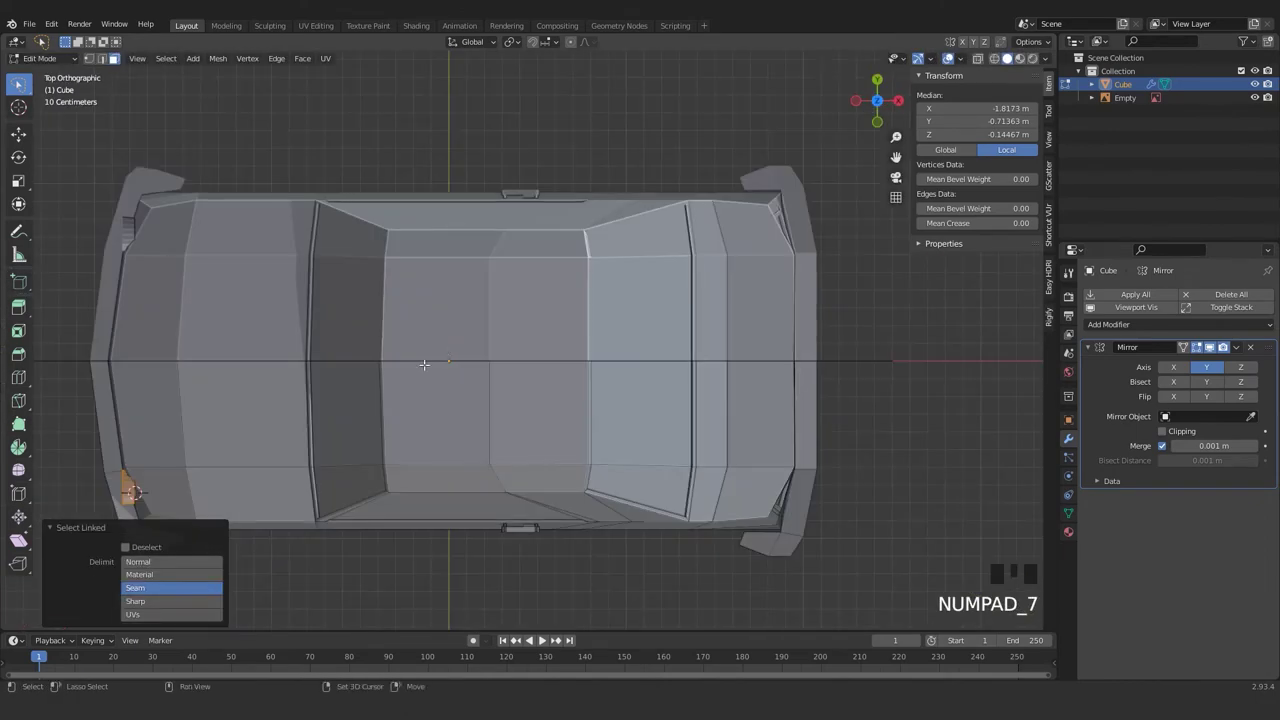
{"action": "scroll", "coordinate": [424, 365], "scroll_direction": "up", "scroll_amount": 3}
{"action": "middle_click_drag", "start_coordinate": [586, 343], "coordinate": [649, 306], "text": "shift"}
{"action": "key", "text": "g"}
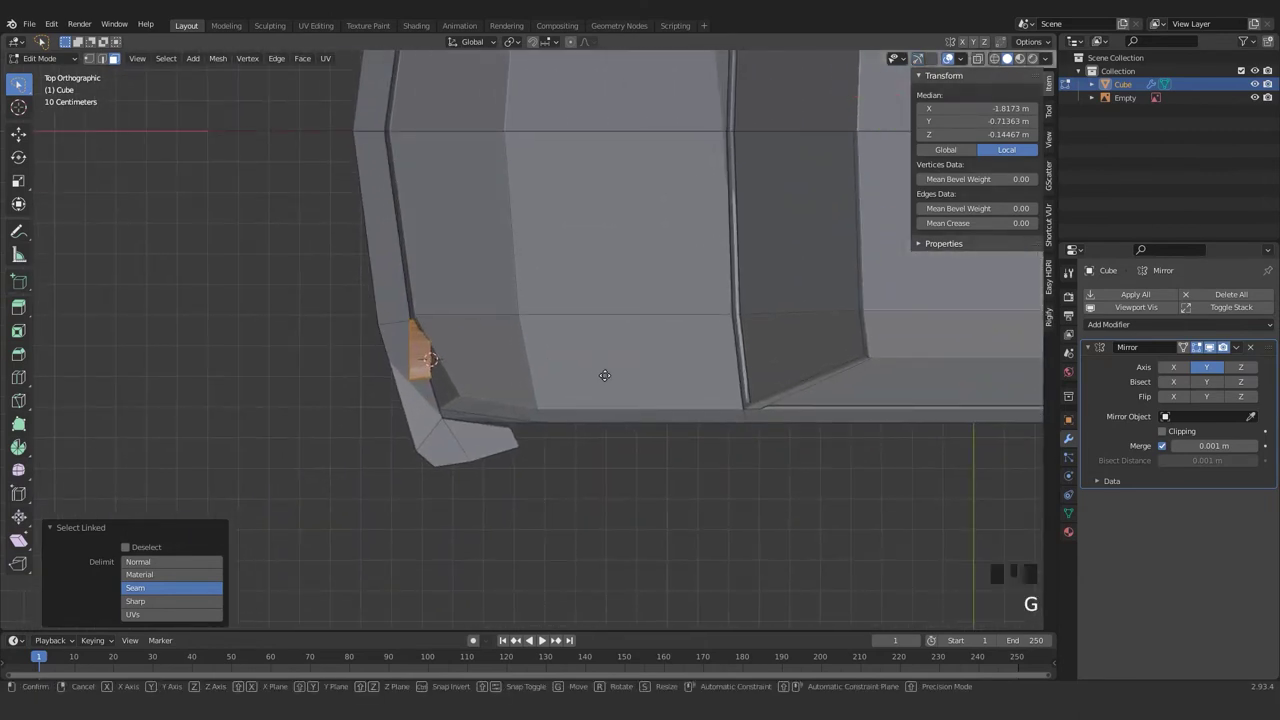
{"action": "left_click", "coordinate": [478, 404]}
- Select the headlight's rear edge loop and move it back along X so the housing reaches into the car body
{"action": "middle_click_drag", "start_coordinate": [500, 375], "coordinate": [557, 331], "text": "shift"}
{"action": "scroll", "coordinate": [537, 356], "scroll_direction": "up", "scroll_amount": 3}
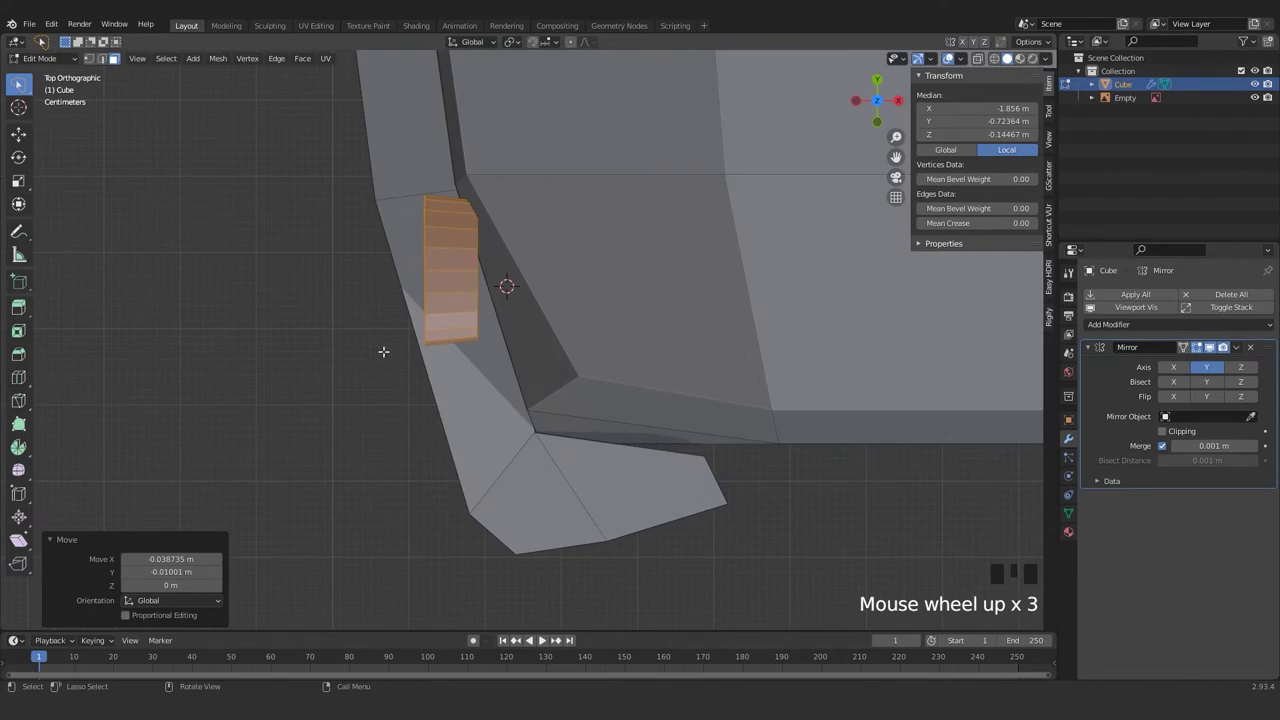
{"action": "key", "text": "2"}
{"action": "left_click", "coordinate": [478, 305], "text": "alt"}
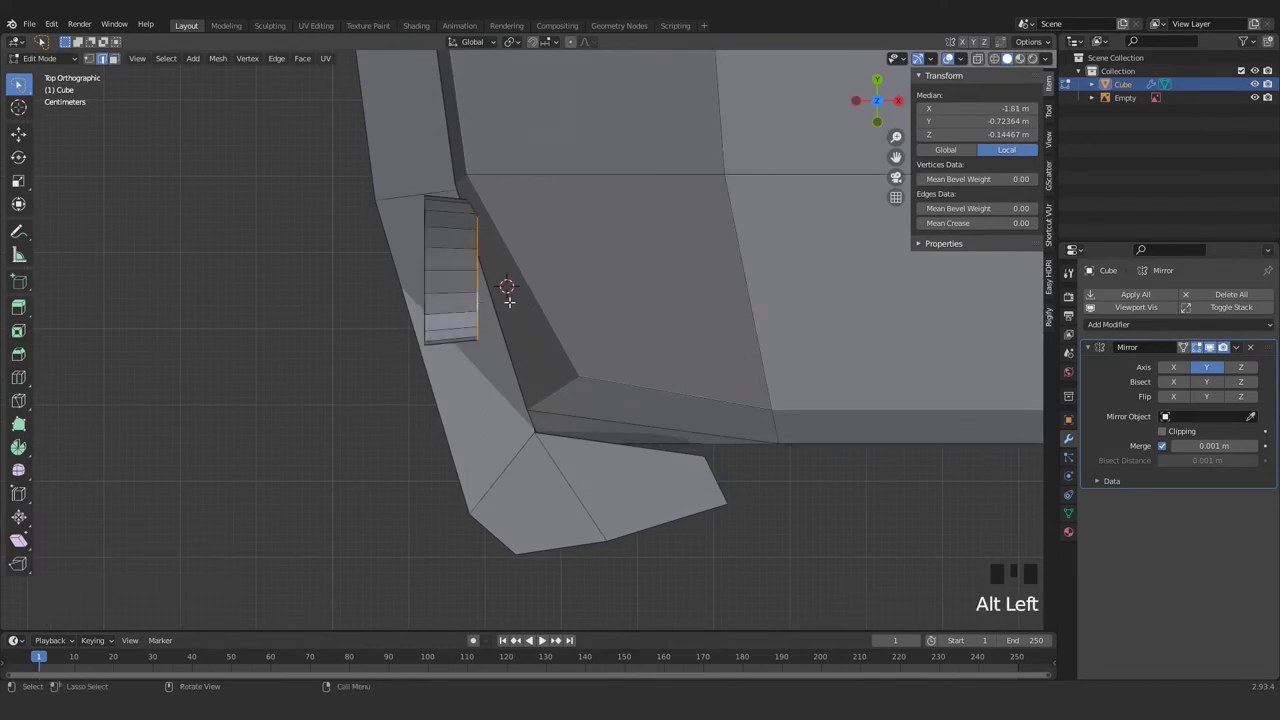
{"action": "key", "text": "g"}
{"action": "key", "text": "x"}
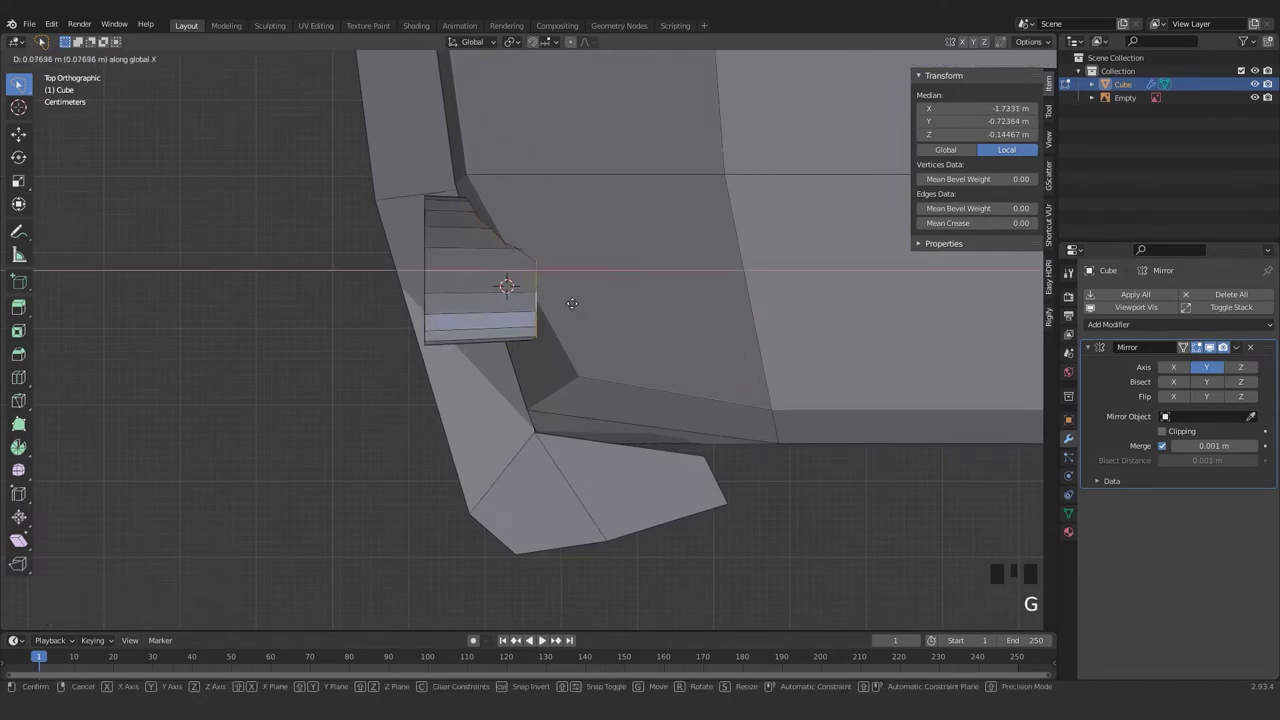
{"action": "left_click", "coordinate": [586, 305]}
- Select the entire headlight and lower it about 0.023 m along Z
{"action": "middle_click_drag", "start_coordinate": [586, 305], "coordinate": [541, 331]}
{"action": "key", "text": "Tab"}
{"action": "key", "text": "Tab"}
{"action": "key", "text": "l"}
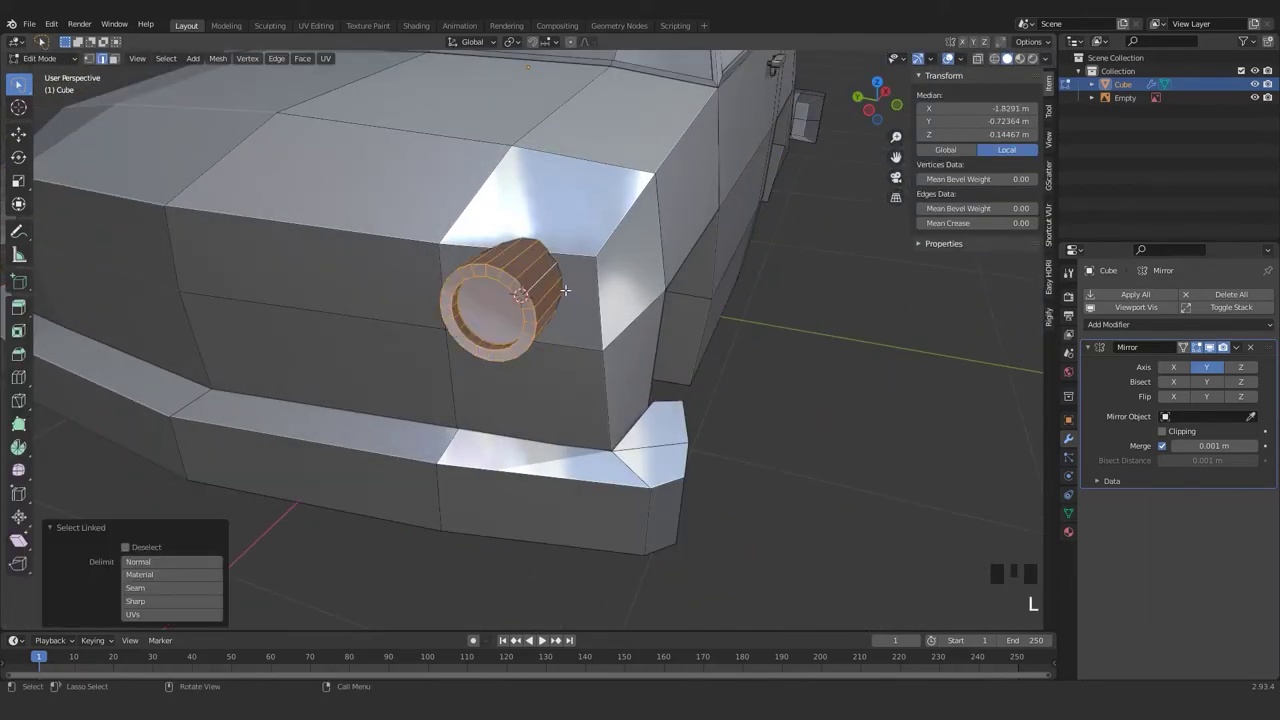
{"action": "key", "text": "g"}
{"action": "key", "text": "z"}
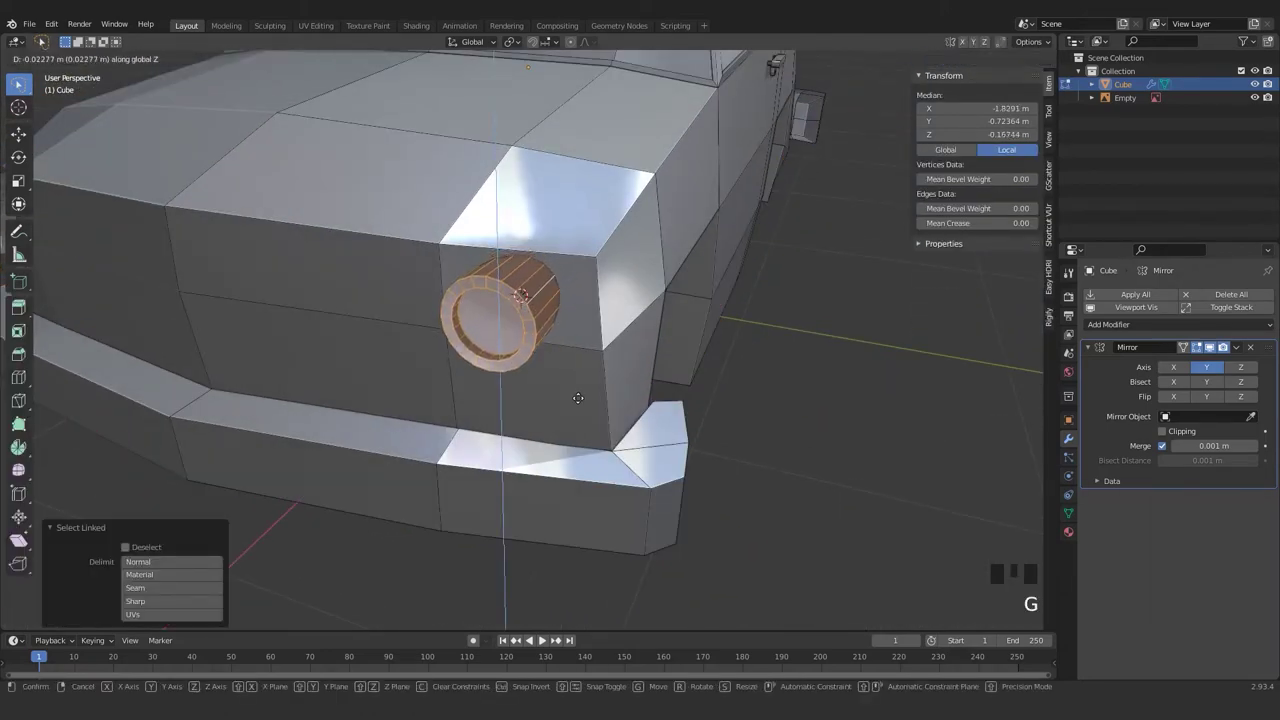
{"action": "left_click", "coordinate": [578, 397]}
- Duplicate the headlight in left orthographic view and place the copy inboard, about 0.223 m in Y and 0.025 m up in Z
{"action": "scroll", "coordinate": [617, 320], "scroll_direction": "down", "scroll_amount": 3}
{"action": "middle_click_drag", "start_coordinate": [617, 320], "coordinate": [592, 372], "text": "shift"}
{"action": "key", "text": "KP_1"}
{"action": "scroll", "coordinate": [589, 359], "scroll_direction": "up", "scroll_amount": 3}
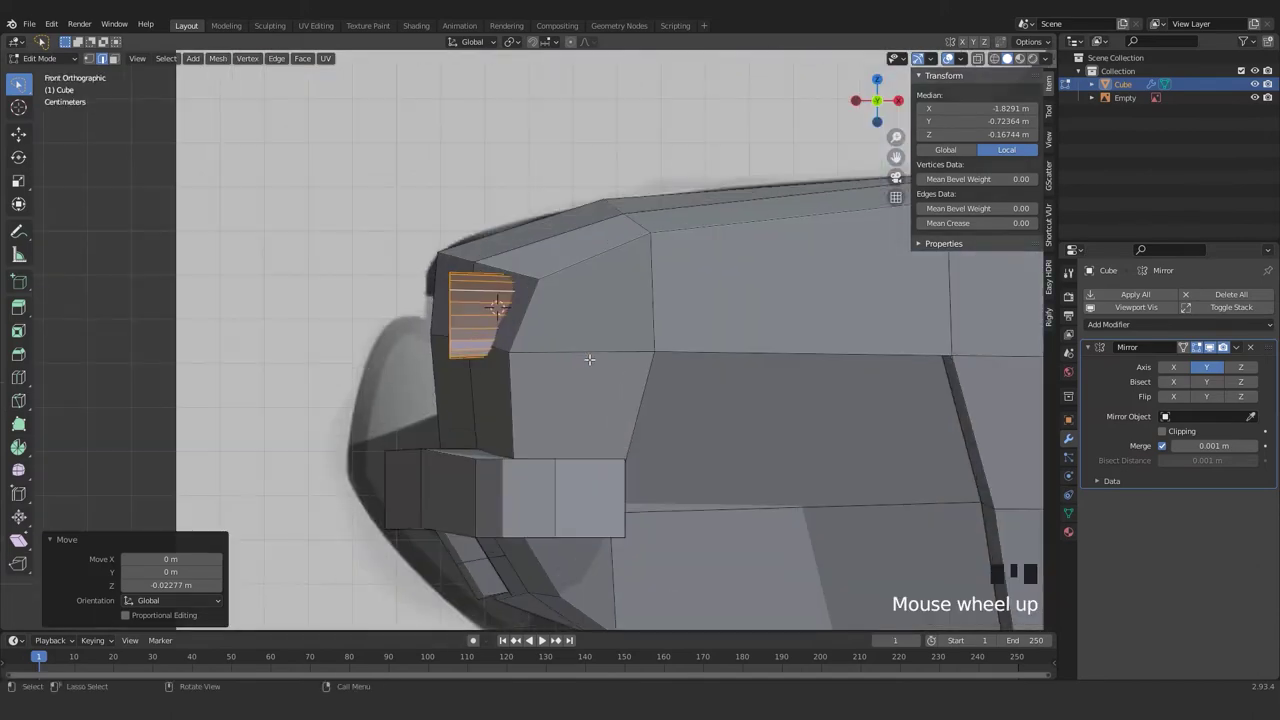
{"action": "key", "text": "KP_3"}
{"action": "key", "text": "ctrl+KP_3"}
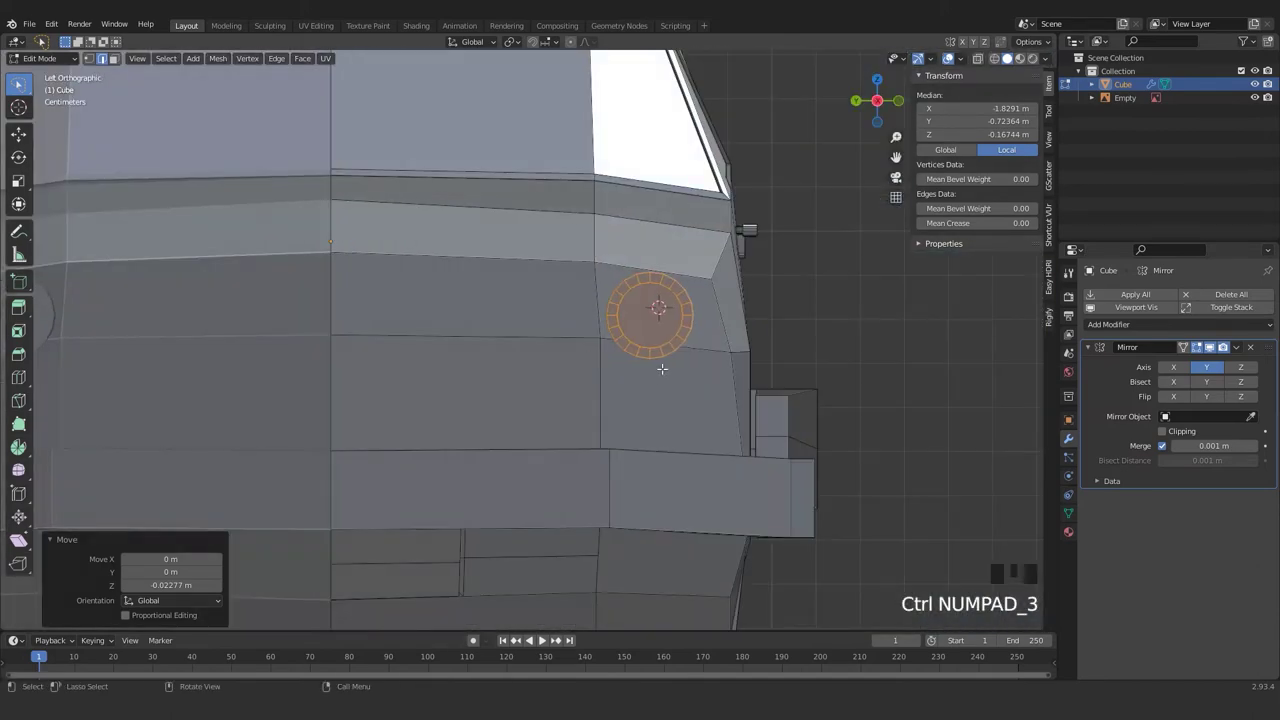
{"action": "key", "text": "shift+d"}
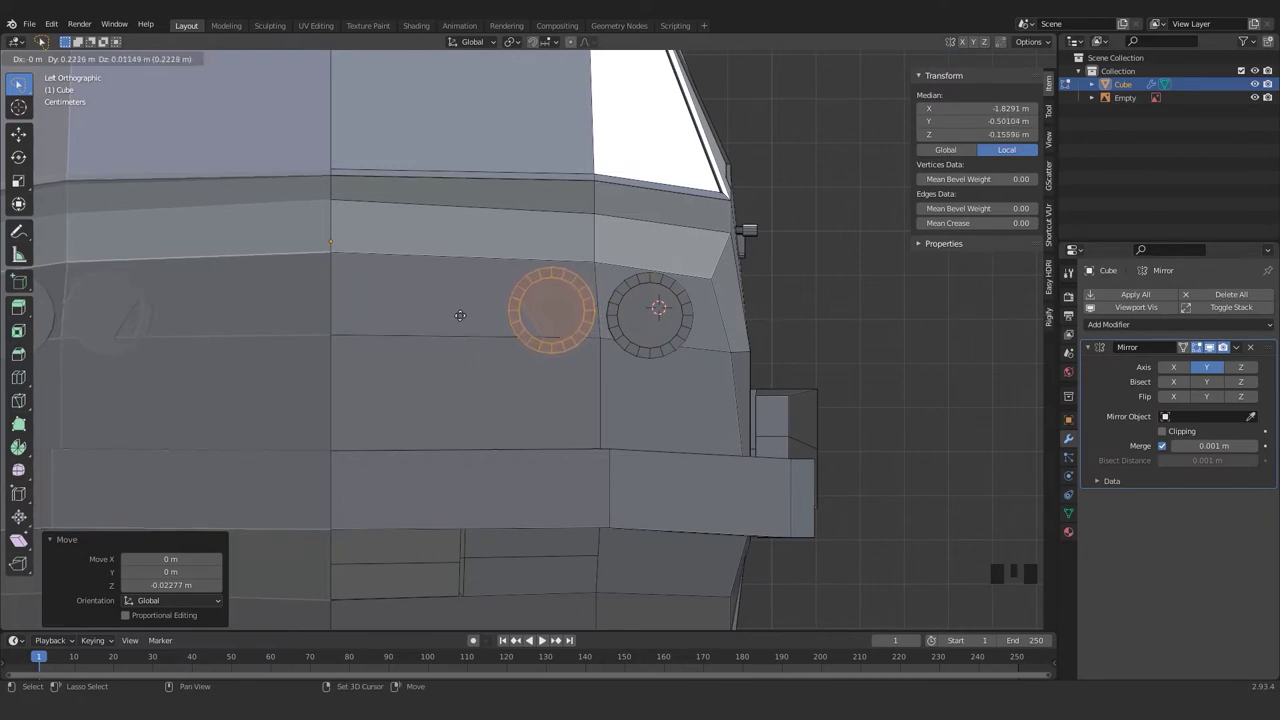
{"action": "left_click", "coordinate": [458, 261]}
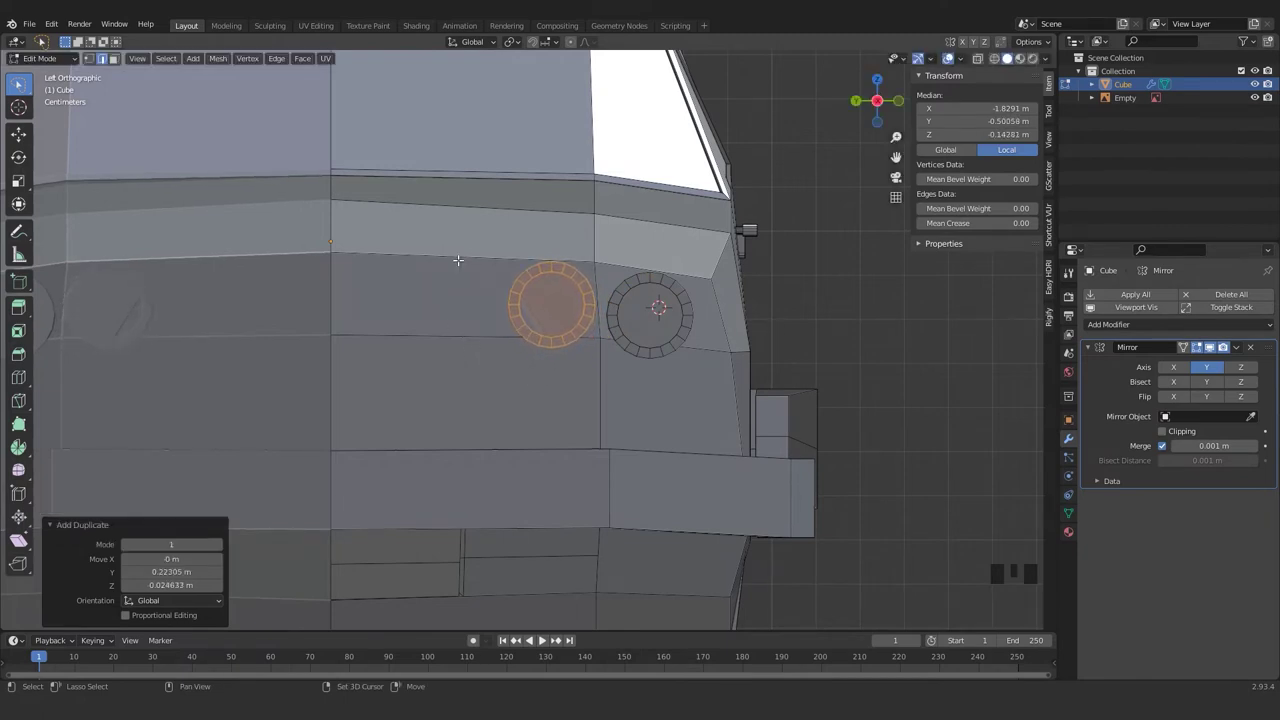
- Examine the paired headlights outside Edit Mode, in rendered shading and from an angled front view
{"action": "scroll", "coordinate": [458, 261], "scroll_direction": "down", "scroll_amount": 4}
{"action": "key", "text": "Tab"}
{"action": "key", "text": "z"}
{"action": "left_click", "coordinate": [818, 370]}
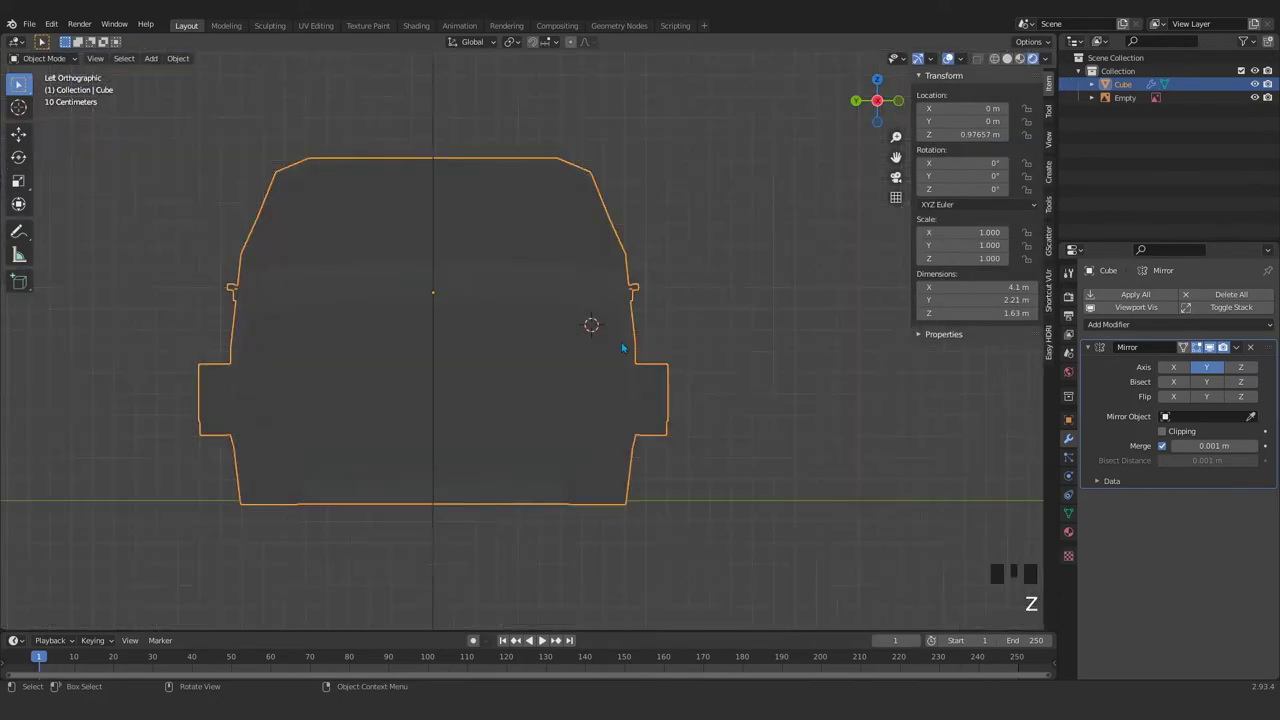
{"action": "scroll", "coordinate": [600, 370], "scroll_direction": "down", "scroll_amount": 1}
{"action": "key", "text": "z"}
{"action": "key", "text": "z"}
{"action": "middle_click_drag", "start_coordinate": [589, 373], "coordinate": [658, 405]}
{"action": "scroll", "coordinate": [600, 380], "scroll_direction": "down", "scroll_amount": 3}
{"action": "scroll", "coordinate": [628, 397], "scroll_direction": "up", "scroll_amount": 3}
{"action": "scroll", "coordinate": [592, 416], "scroll_direction": "down", "scroll_amount": 1}
- Move the inner headlight about 0.011 m forward along X
{"action": "key", "text": "Tab"}
{"action": "key", "text": "g"}
{"action": "key", "text": "x"}
{"action": "left_click", "coordinate": [566, 420]}
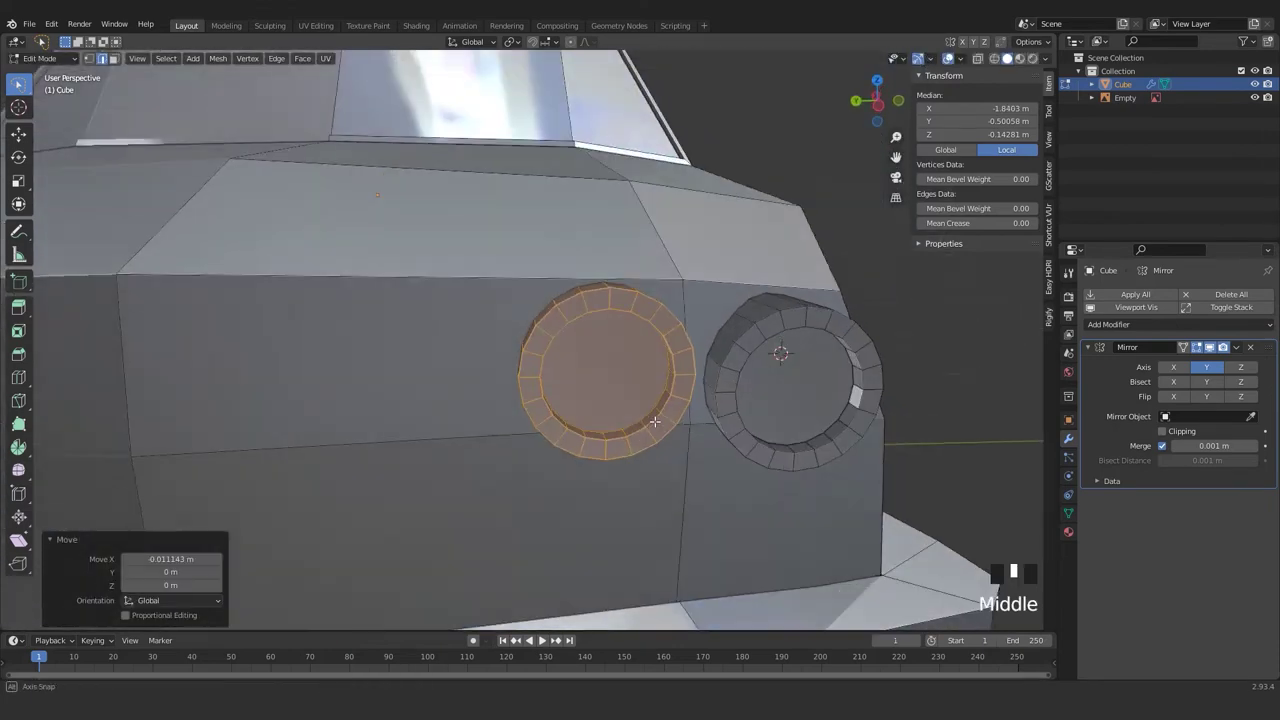
- Select the lower front face between the centre line and the headlights, just above the bumper
{"action": "scroll", "coordinate": [658, 405], "scroll_direction": "down", "scroll_amount": 3}
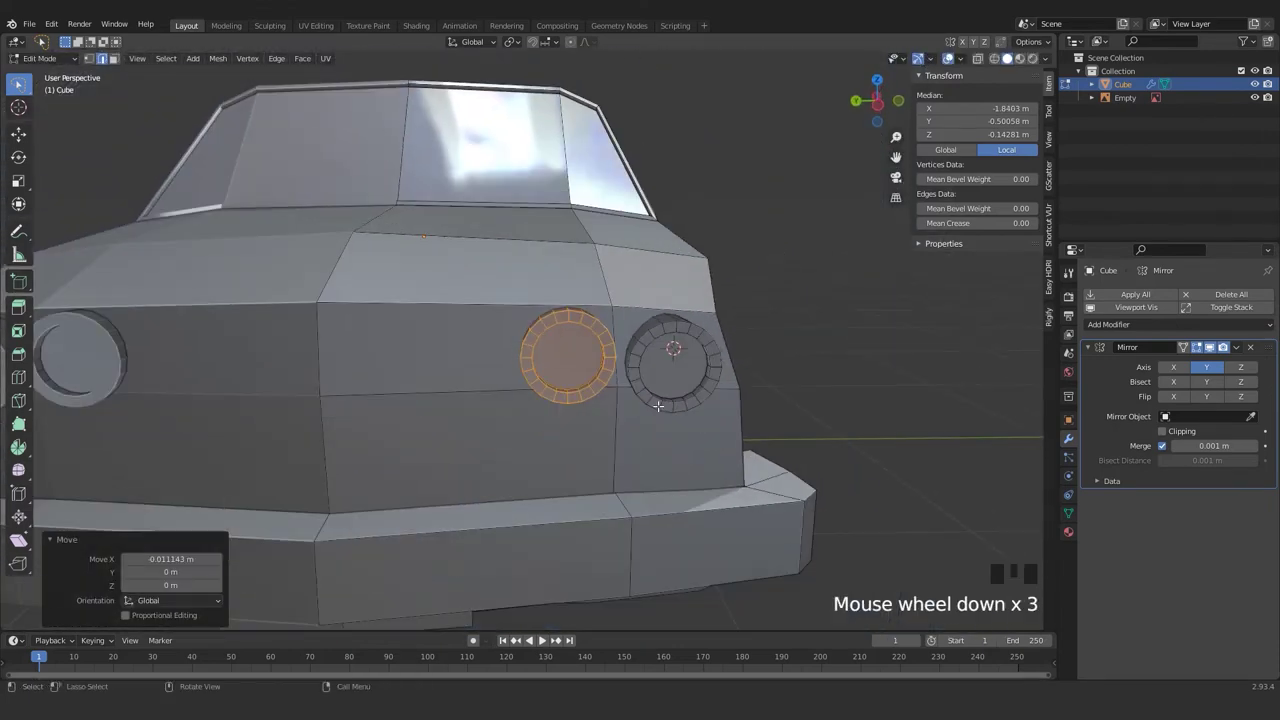
{"action": "scroll", "coordinate": [611, 388], "scroll_direction": "down", "scroll_amount": 3}
{"action": "middle_click_drag", "start_coordinate": [611, 388], "coordinate": [575, 376]}
{"action": "middle_click_drag", "start_coordinate": [575, 376], "coordinate": [523, 380], "text": "shift"}
{"action": "left_click", "coordinate": [600, 372]}
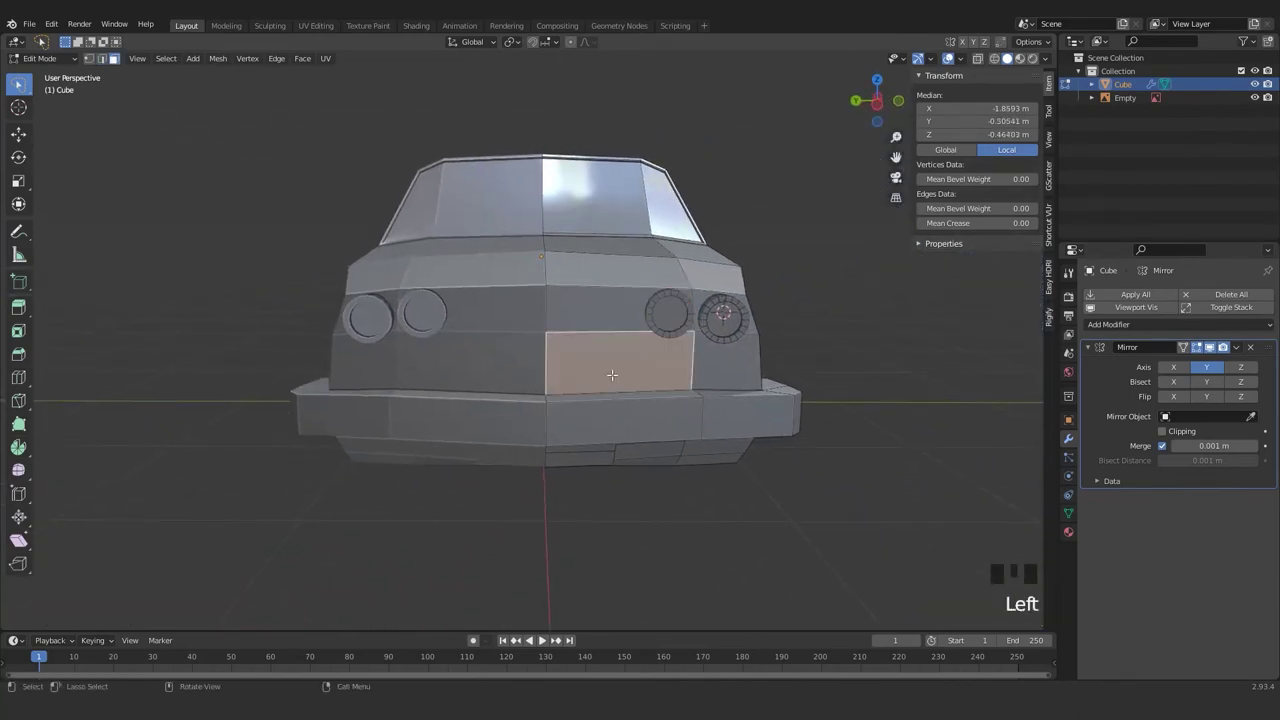
{"action": "scroll", "coordinate": [605, 385], "scroll_direction": "up", "scroll_amount": 1}
{"action": "middle_click_drag", "start_coordinate": [605, 385], "coordinate": [558, 394], "text": "shift"}
{"action": "scroll", "coordinate": [527, 383], "scroll_direction": "down", "scroll_amount": 1}
{"action": "scroll", "coordinate": [500, 375], "scroll_direction": "up", "scroll_amount": 2}
- Try to inset the lower front face by about 0.033 m and recess it about 0.042 m, and undo both operations
{"action": "key", "text": "i"}
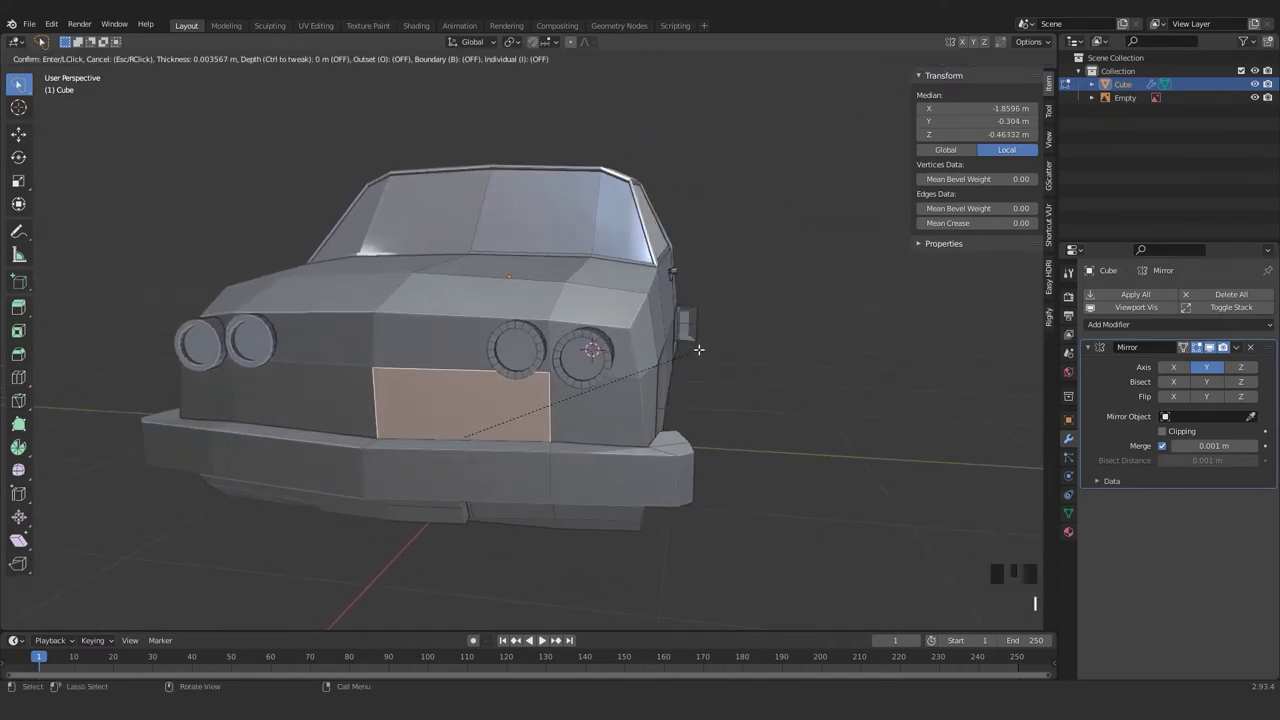
{"action": "left_click", "coordinate": [691, 354]}
{"action": "key", "text": "e"}
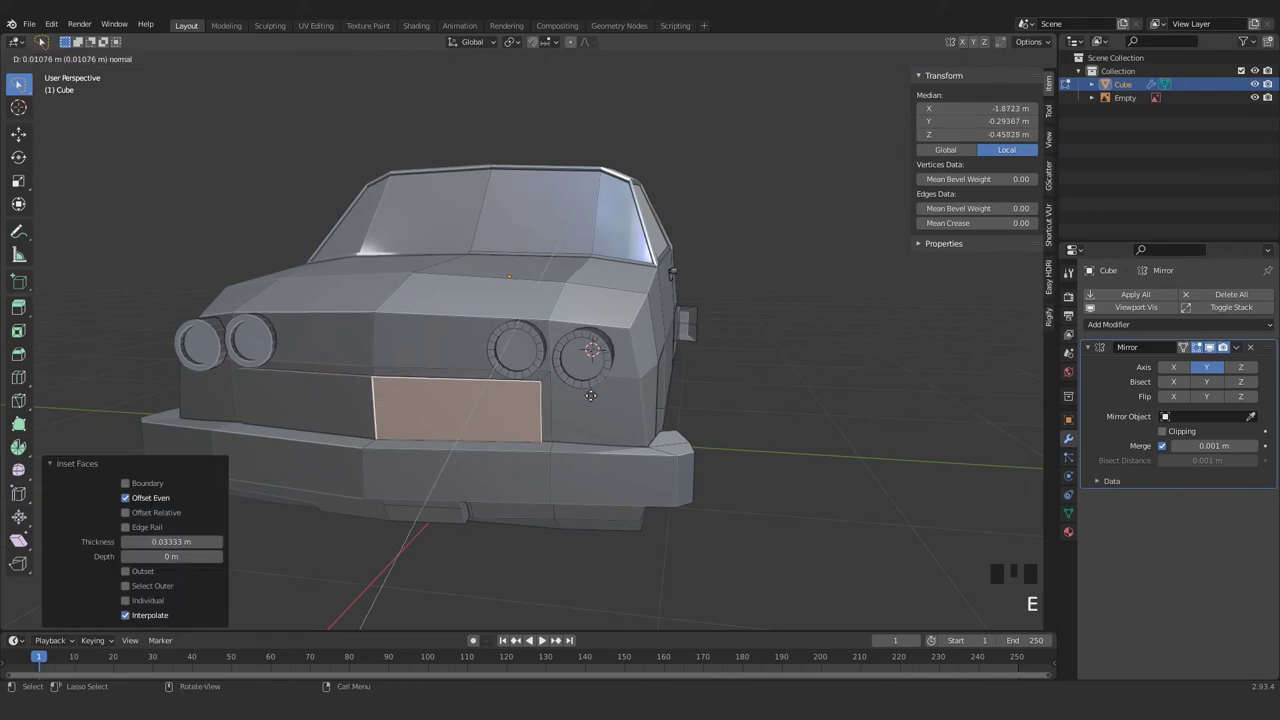
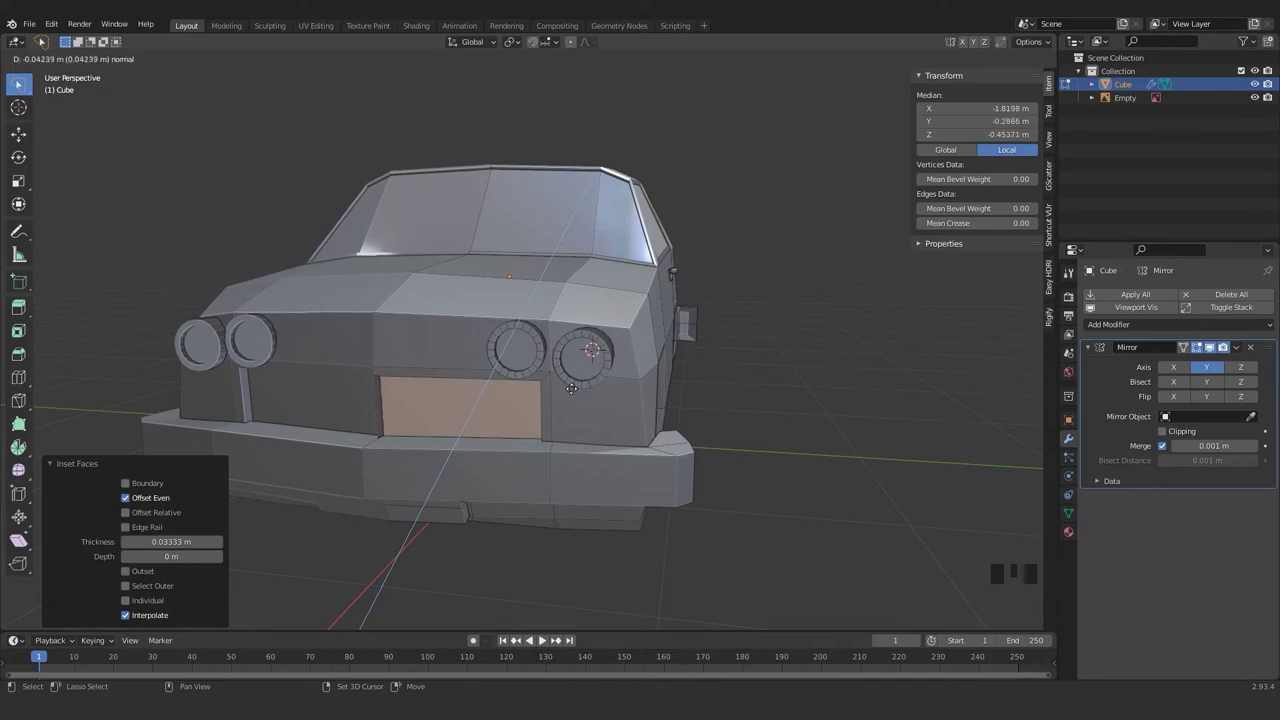
{"action": "left_click", "coordinate": [571, 389]}
{"action": "middle_click_drag", "start_coordinate": [571, 389], "coordinate": [600, 337], "text": "shift"}
{"action": "scroll", "coordinate": [509, 380], "scroll_direction": "up", "scroll_amount": 2}
{"action": "scroll", "coordinate": [606, 349], "scroll_direction": "up", "scroll_amount": 2}
{"action": "key", "text": "ctrl+z"}
{"action": "key", "text": "ctrl+z"}
{"action": "key", "text": "ctrl+z"}
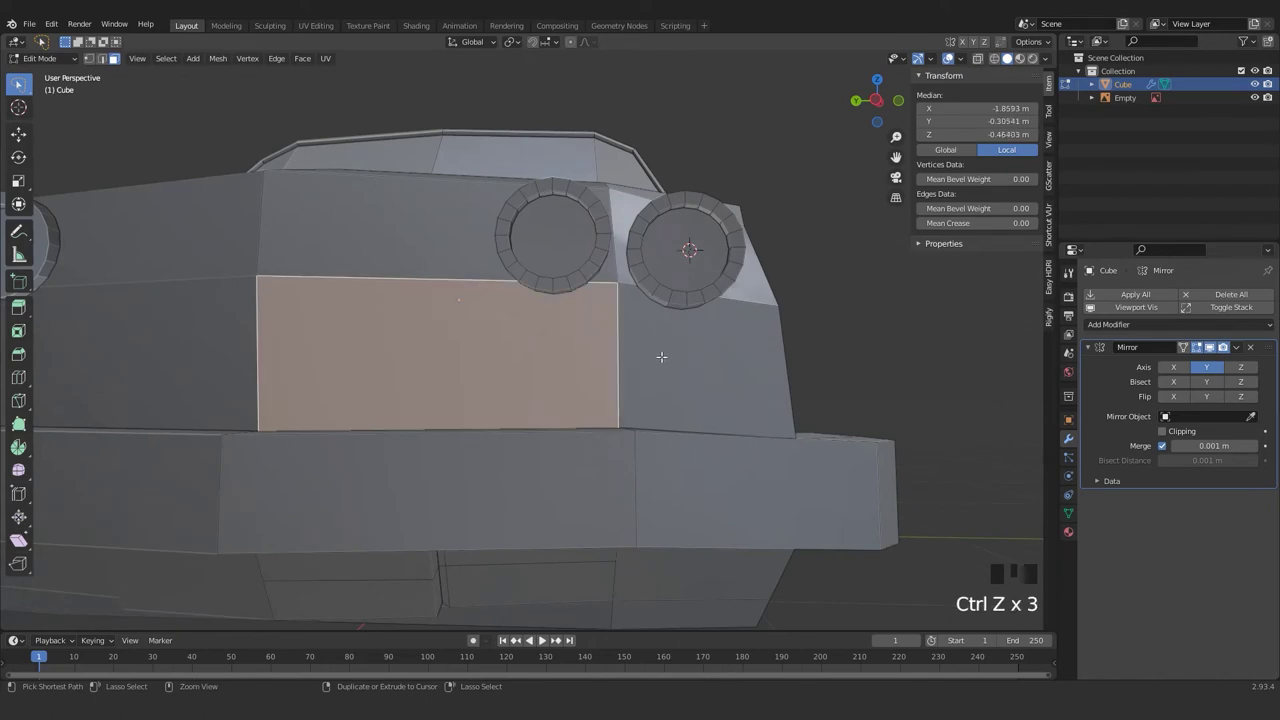
- Inset the lower front face by about 0.017 m and scale the inner face to 0.941 along Z
{"action": "key", "text": "i"}
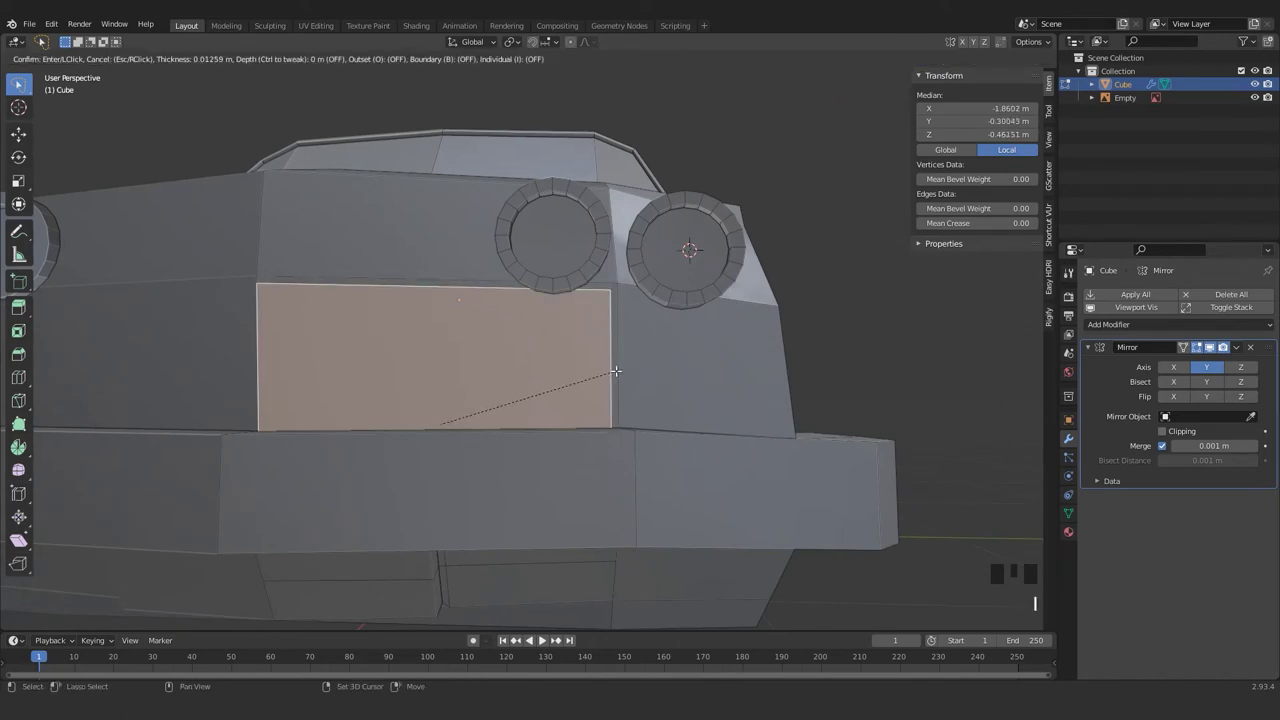
{"action": "left_click", "coordinate": [594, 382]}
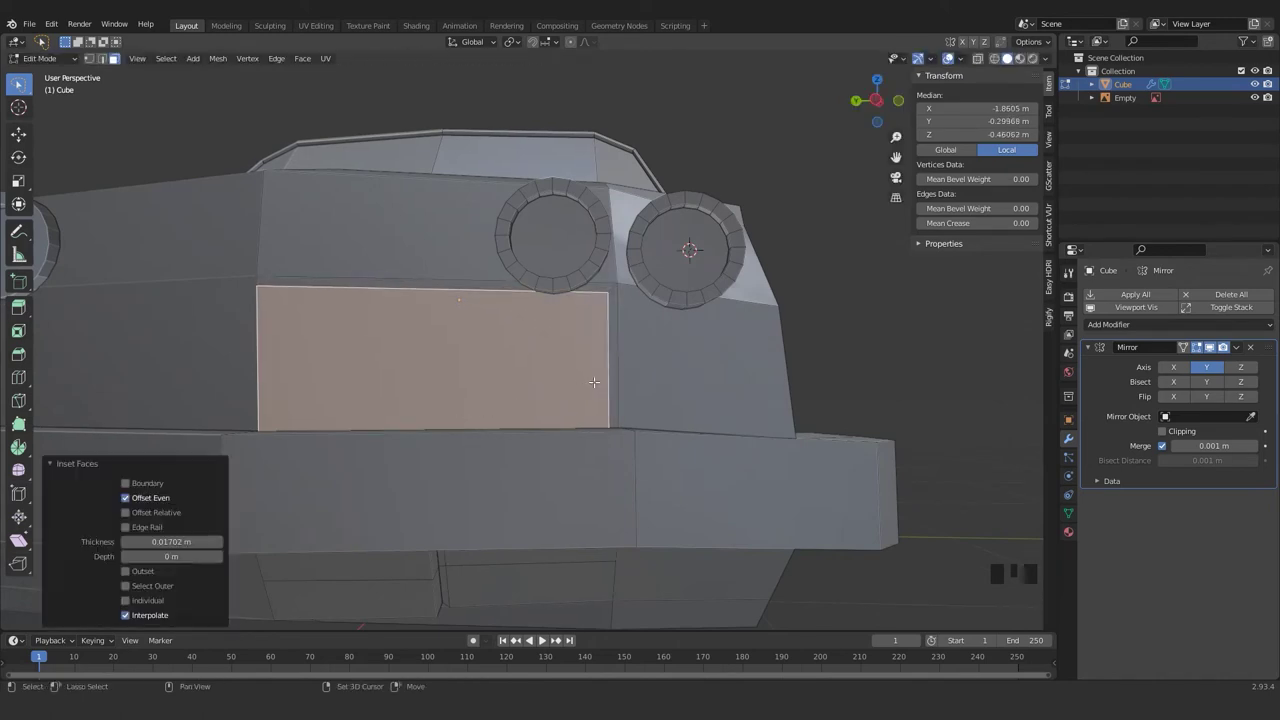
{"action": "key", "text": "s"}
{"action": "key", "text": "z"}
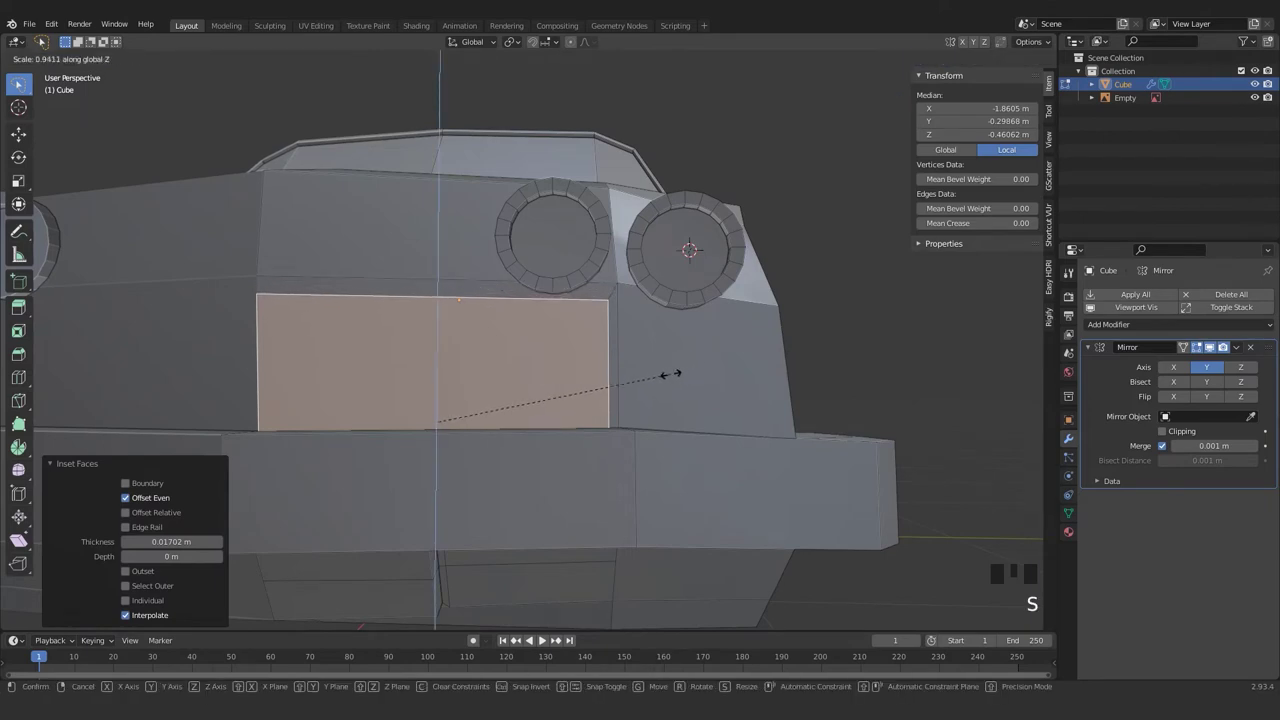
{"action": "left_click", "coordinate": [670, 374]}
- Extrude the inset face inward to recess the grille area and delete the side wall face left at the mirror centre line
{"action": "key", "text": "e"}
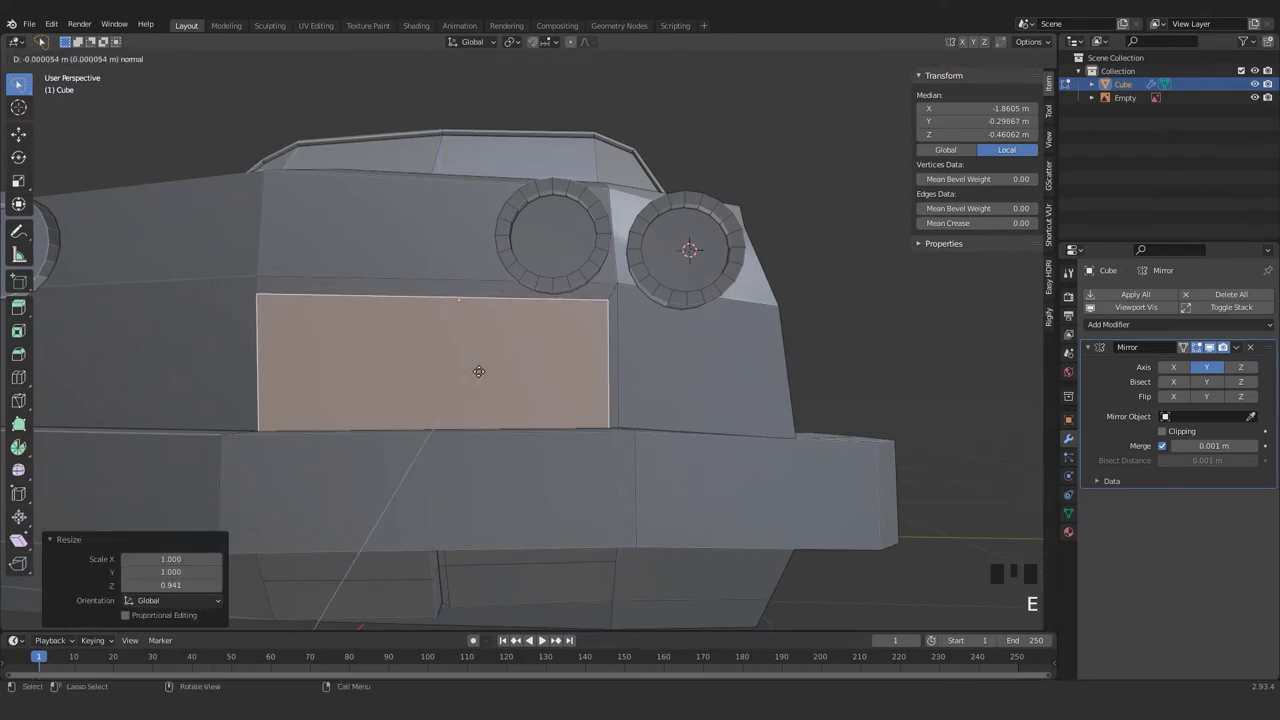
{"action": "left_click", "coordinate": [525, 308]}
{"action": "mouse_move", "coordinate": [386, 414]}
{"action": "middle_mouse_down"}
{"action": "mouse_move", "coordinate": [349, 423]}
{"action": "mouse_move", "coordinate": [380, 391]}
{"action": "middle_mouse_up"}
{"action": "left_click", "coordinate": [382, 326]}
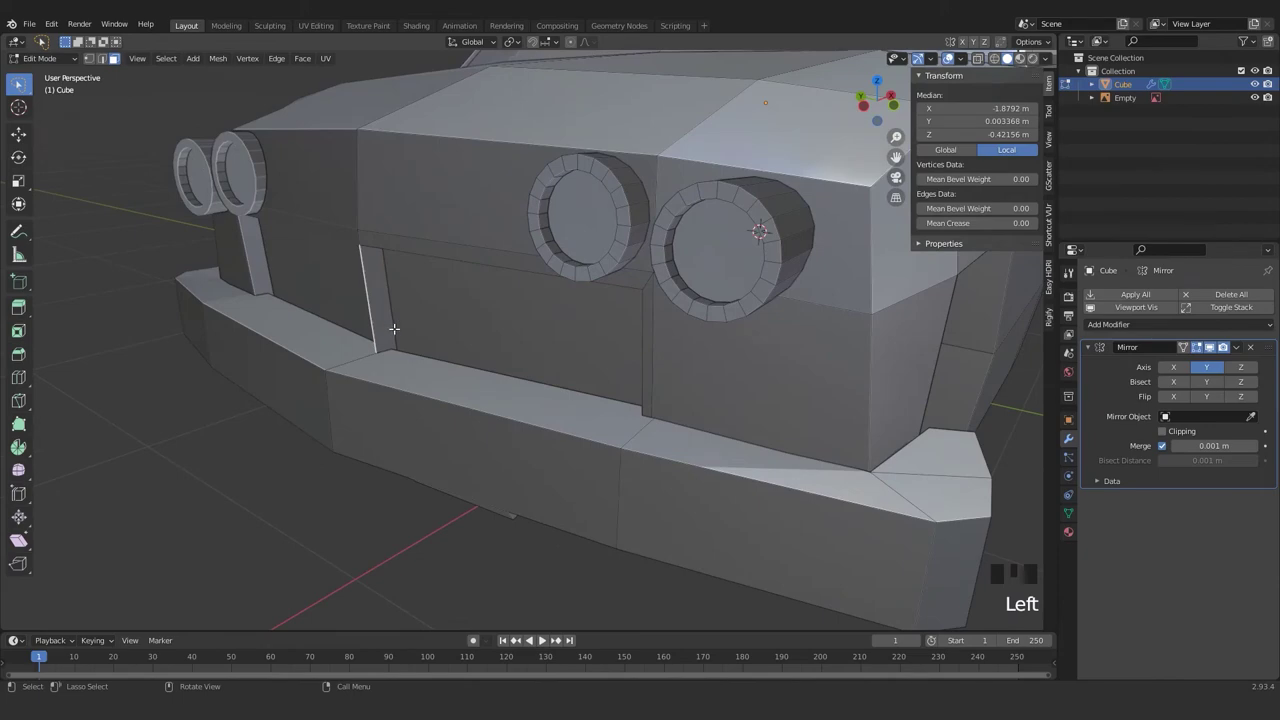
{"action": "key", "text": "x"}
{"action": "left_click", "coordinate": [394, 331]}
{"action": "middle_click_drag", "start_coordinate": [394, 331], "coordinate": [463, 314]}
{"action": "scroll", "coordinate": [455, 401], "scroll_direction": "up", "scroll_amount": 2}
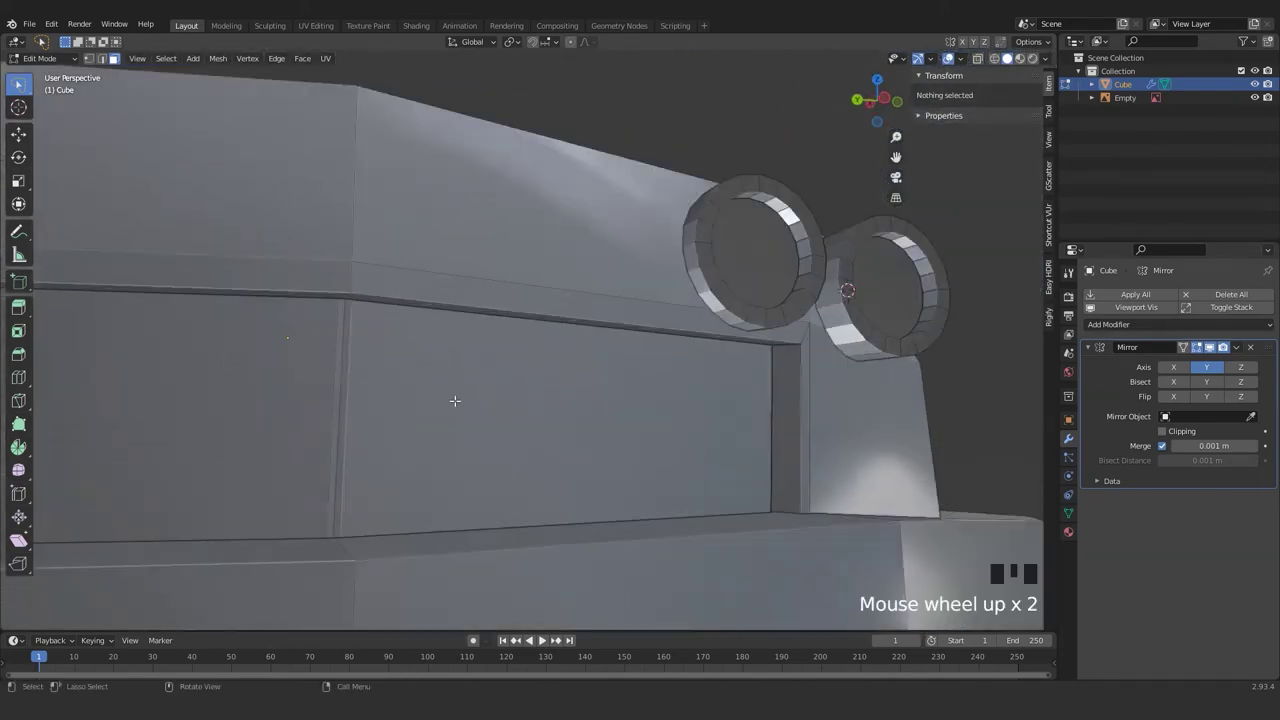
{"action": "scroll", "coordinate": [455, 401], "scroll_direction": "up", "scroll_amount": 2}
{"action": "middle_click_drag", "start_coordinate": [383, 397], "coordinate": [516, 420]}
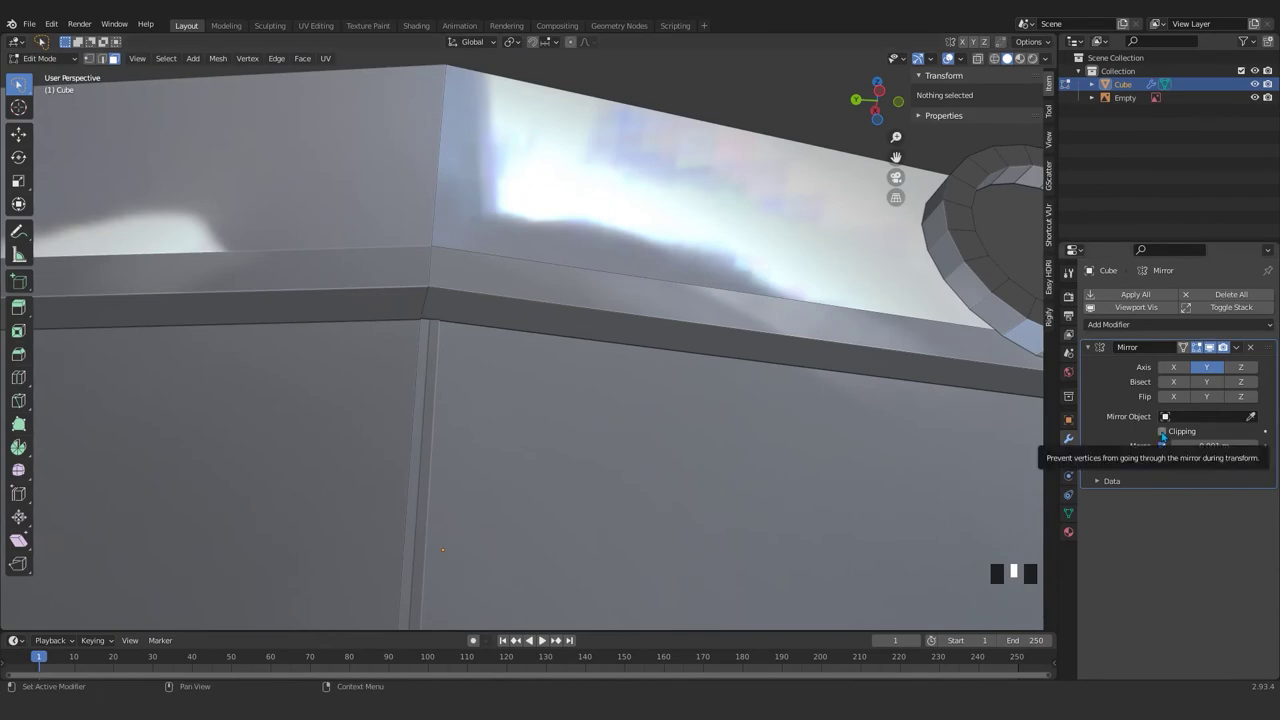
- Enable clipping on the car body's Mirror modifier
{"action": "left_click", "coordinate": [1162, 432]}
{"action": "key", "text": "Tab"}
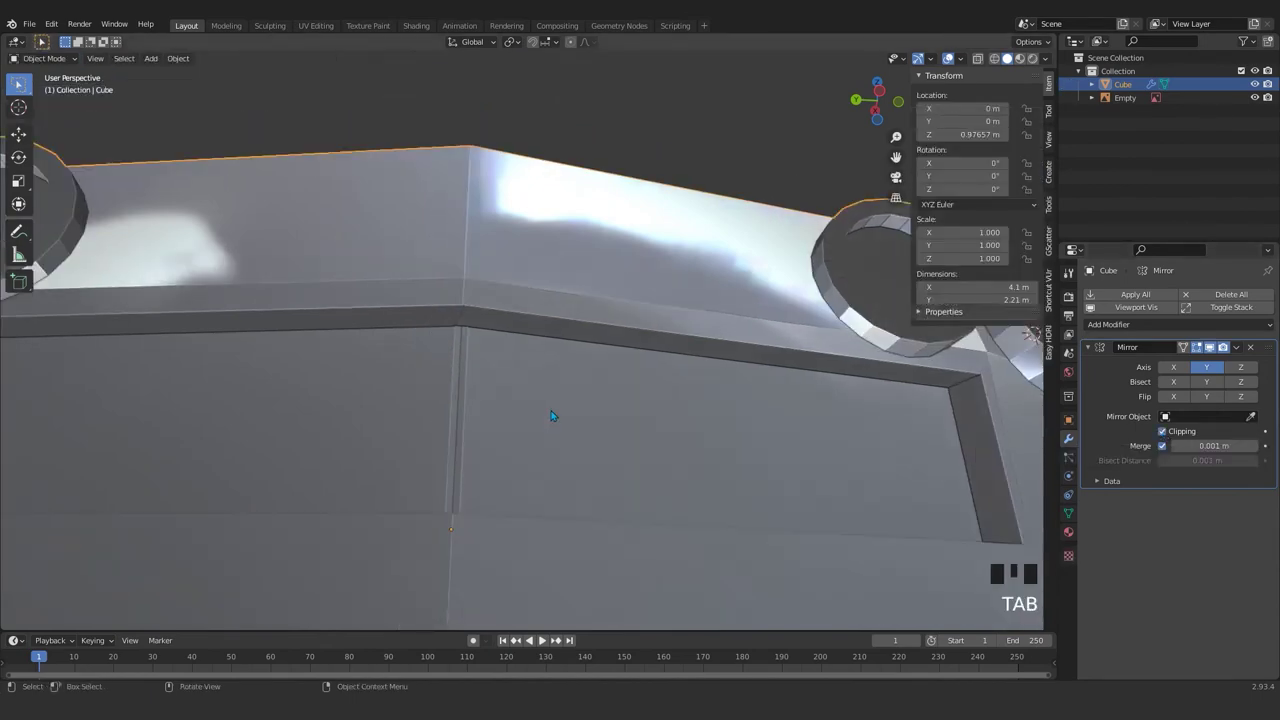
{"action": "key", "text": "Tab"}
- Move the front centre-line vertices of the grille recess along Y by about 0.016 m, onto the mirror plane
{"action": "key", "text": "z"}
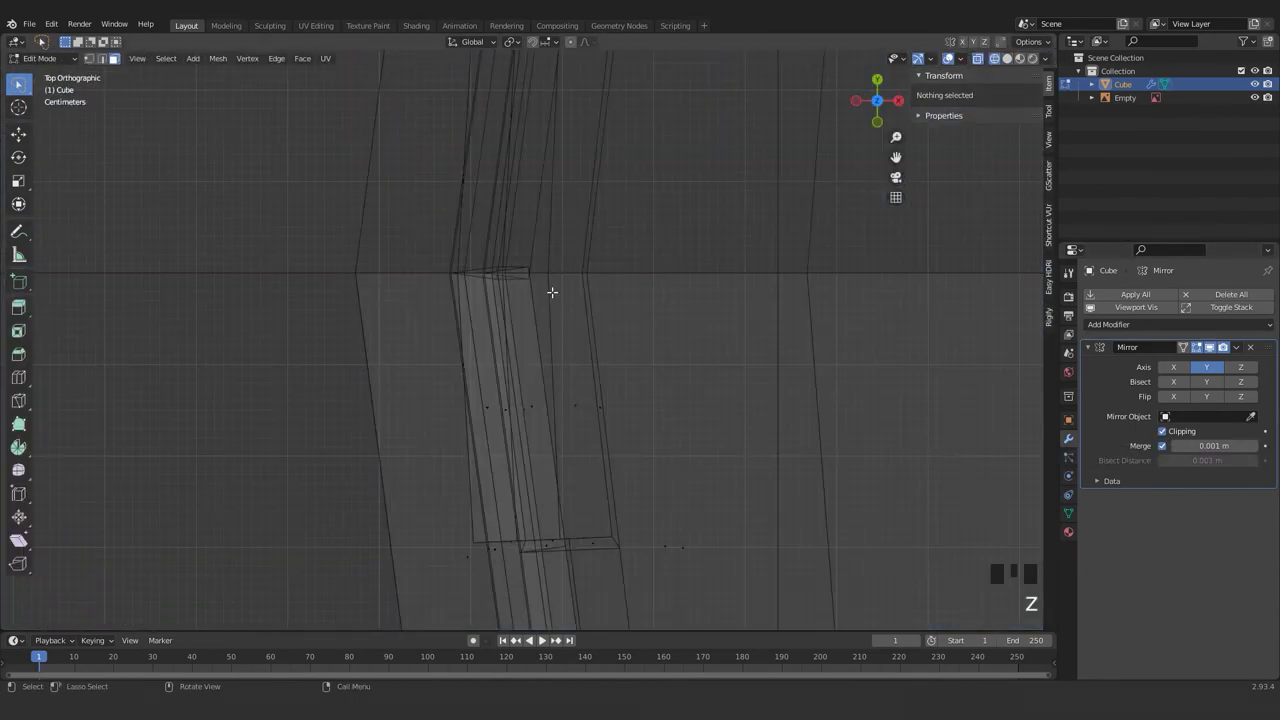
{"action": "mouse_move", "coordinate": [550, 258]}
{"action": "left_mouse_down"}
{"action": "mouse_move", "coordinate": [358, 316]}
{"action": "mouse_move", "coordinate": [473, 240]}
{"action": "mouse_move", "coordinate": [417, 299]}
{"action": "mouse_move", "coordinate": [599, 293]}
{"action": "left_mouse_up"}
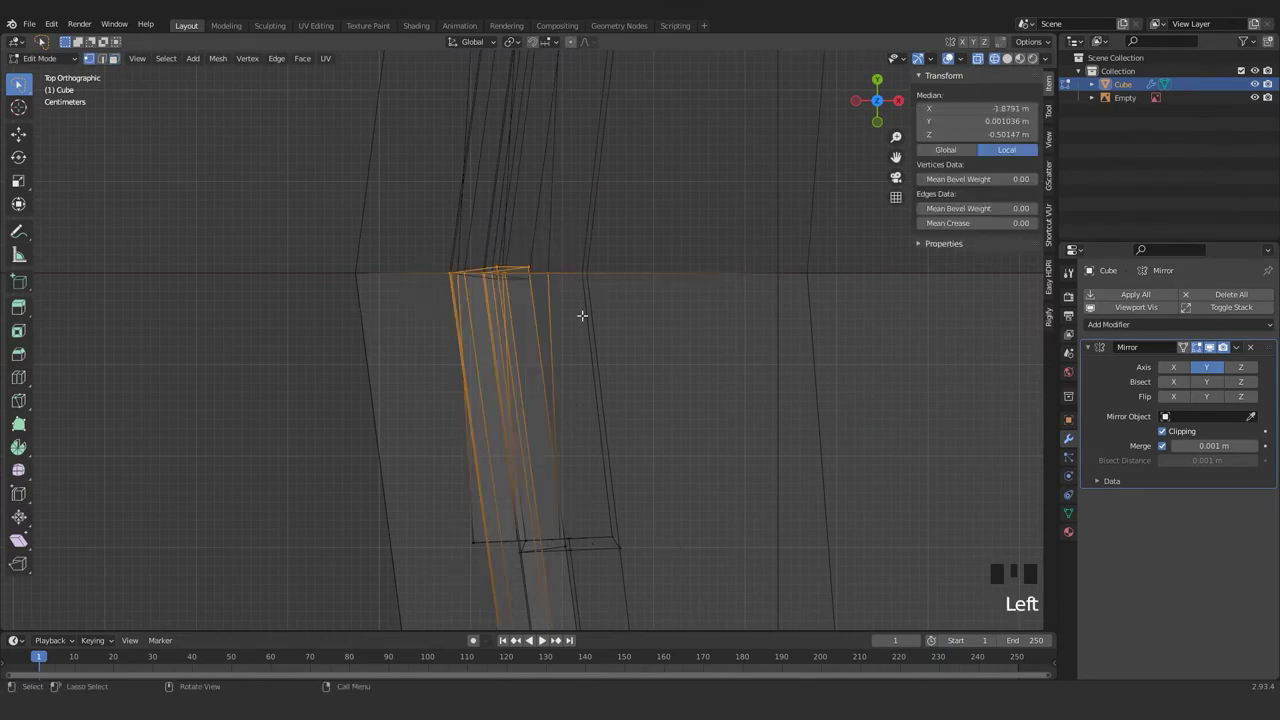
{"action": "key", "text": "g"}
{"action": "key", "text": "y"}
{"action": "left_click", "coordinate": [581, 330]}
{"action": "scroll", "coordinate": [580, 332], "scroll_direction": "down", "scroll_amount": 4}
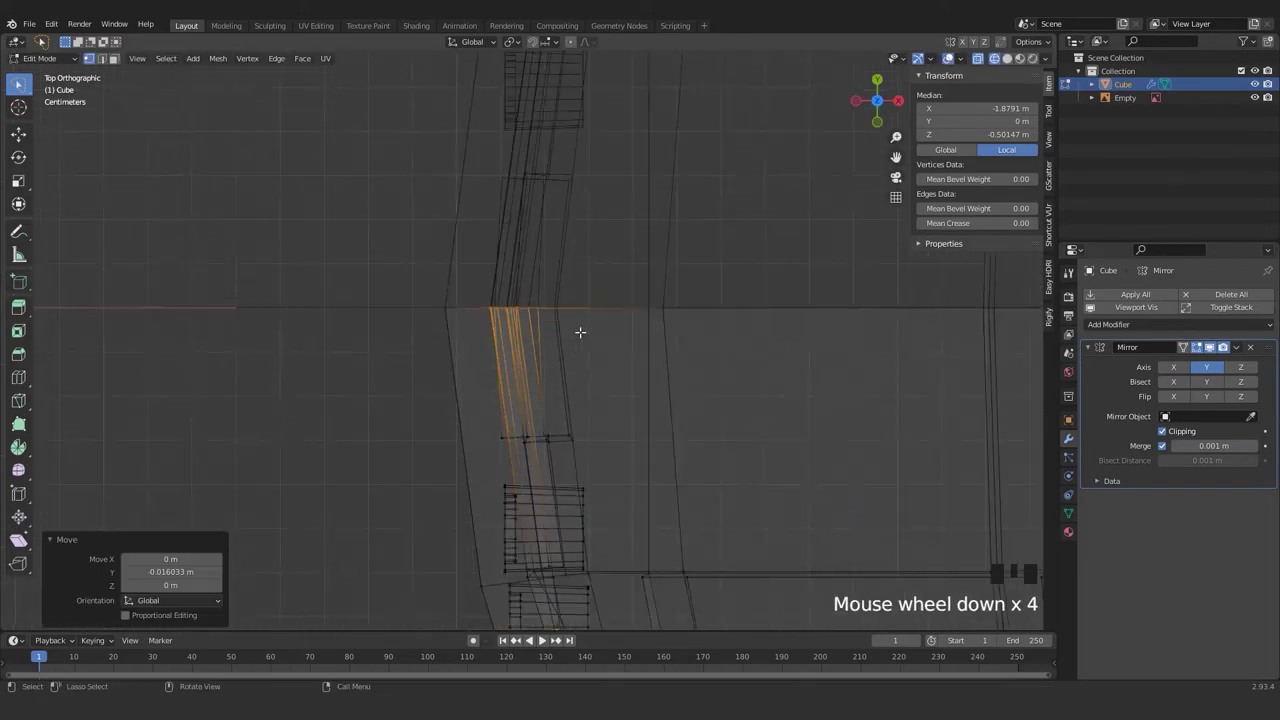
{"action": "key", "text": "Tab"}
{"action": "key", "text": "z"}
{"action": "middle_click_drag", "start_coordinate": [571, 389], "coordinate": [731, 256]}
{"action": "scroll", "coordinate": [603, 355], "scroll_direction": "up", "scroll_amount": 2}
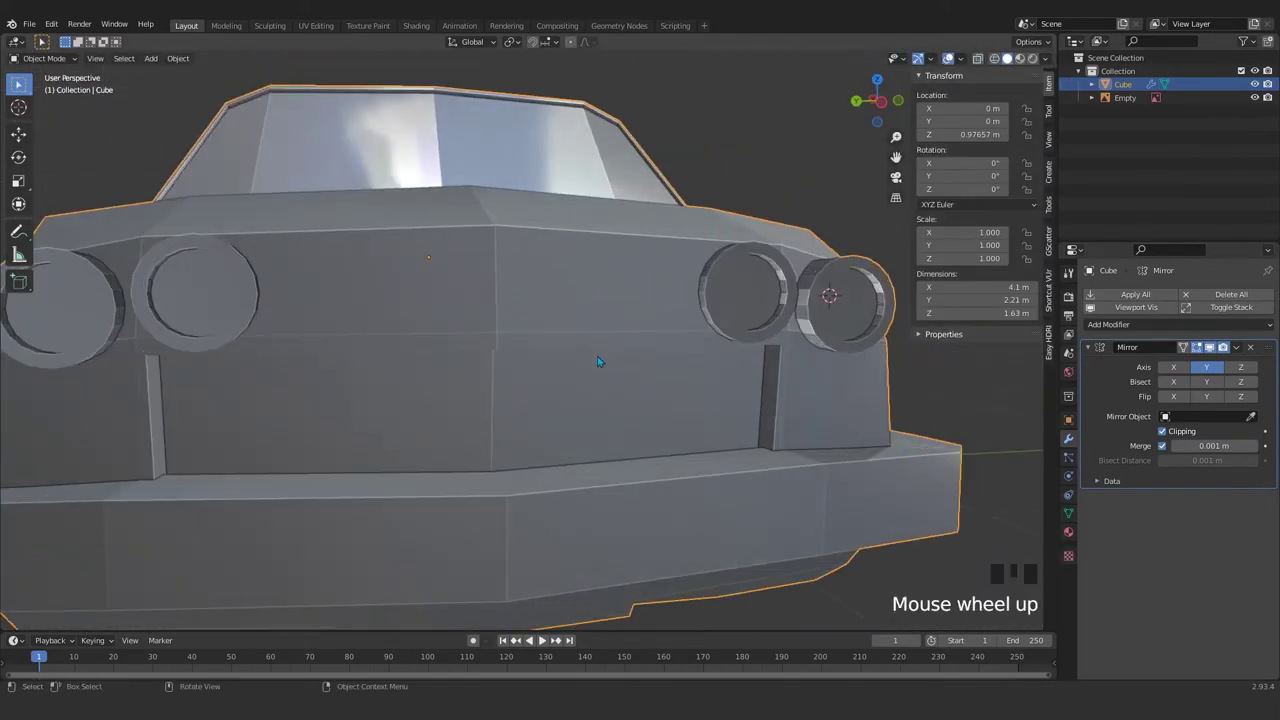
{"action": "mouse_move", "coordinate": [603, 355]}
{"action": "middle_mouse_down"}
{"action": "mouse_move", "coordinate": [532, 318]}
{"action": "mouse_move", "coordinate": [578, 350]}
{"action": "middle_mouse_up"}
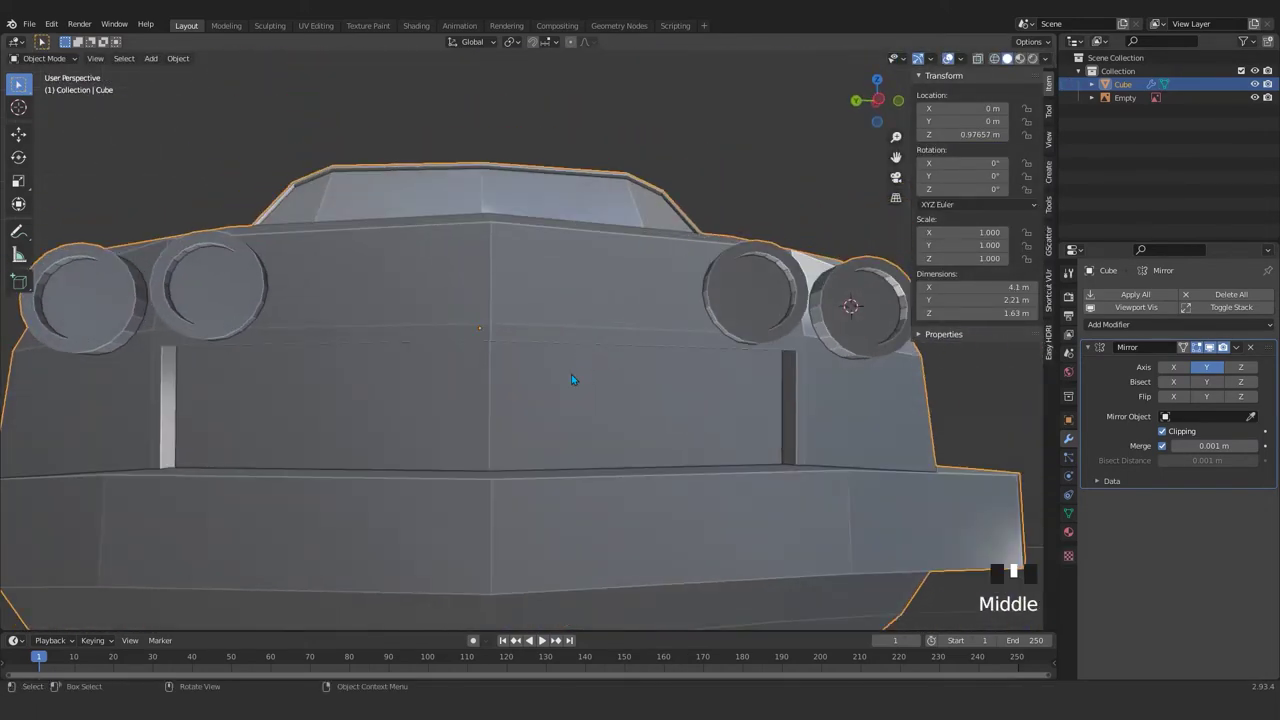
- Duplicate the recessed grille face and move the copy about 0.026 m forward along X
{"action": "key", "text": "Tab"}
{"action": "key", "text": "w"}
{"action": "key", "text": "w"}
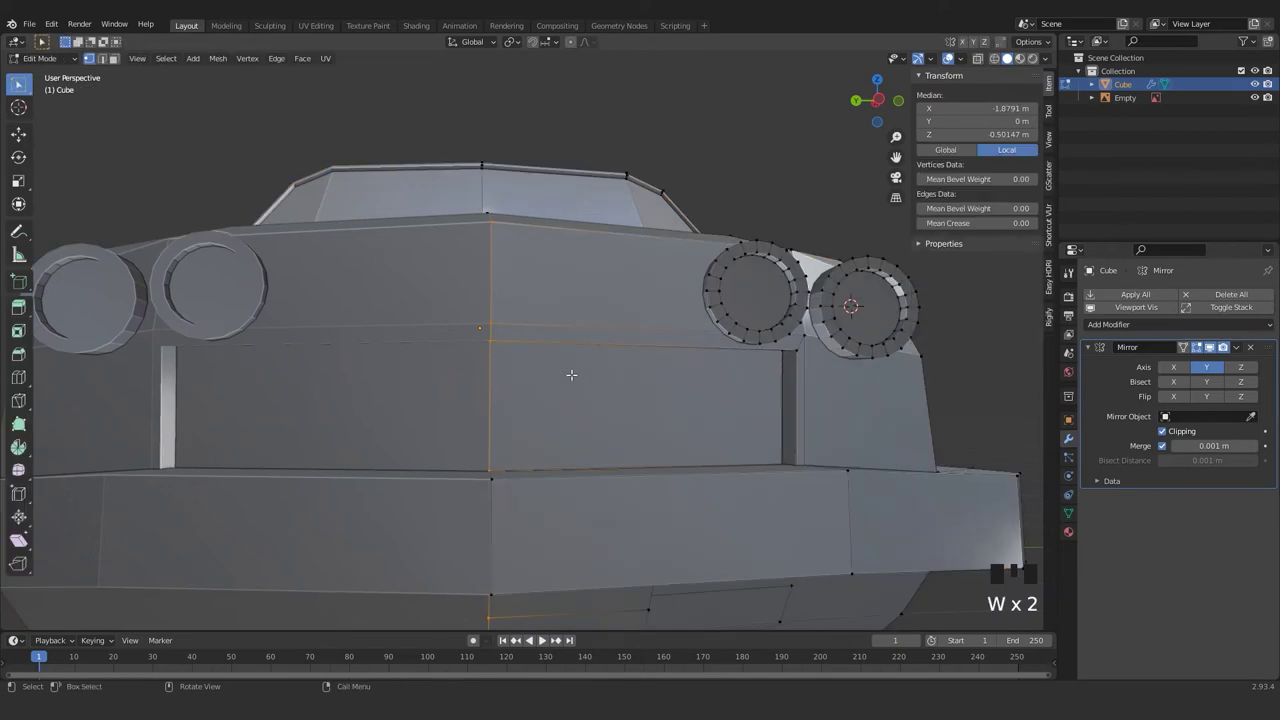
{"action": "left_click", "coordinate": [614, 405]}
{"action": "key", "text": "3"}
{"action": "left_click", "coordinate": [614, 405]}
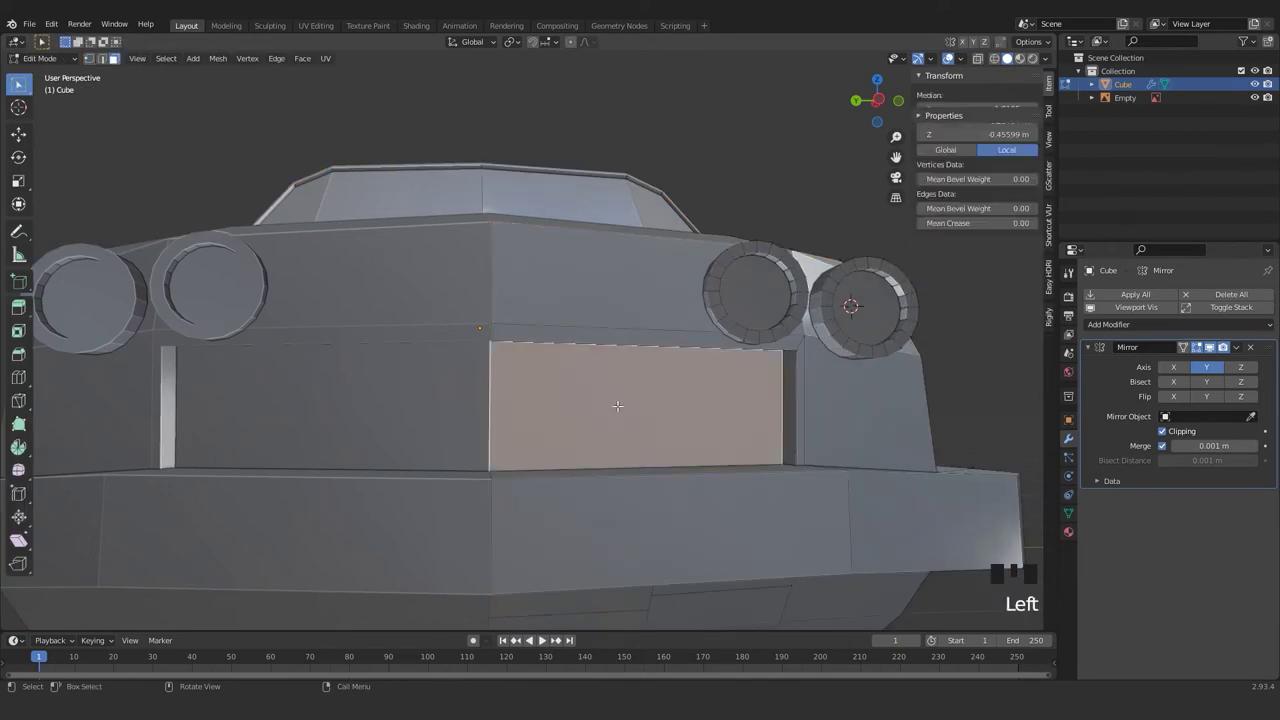
{"action": "middle_click_drag", "start_coordinate": [614, 405], "coordinate": [517, 343]}
{"action": "scroll", "coordinate": [520, 340], "scroll_direction": "down", "scroll_amount": 1}
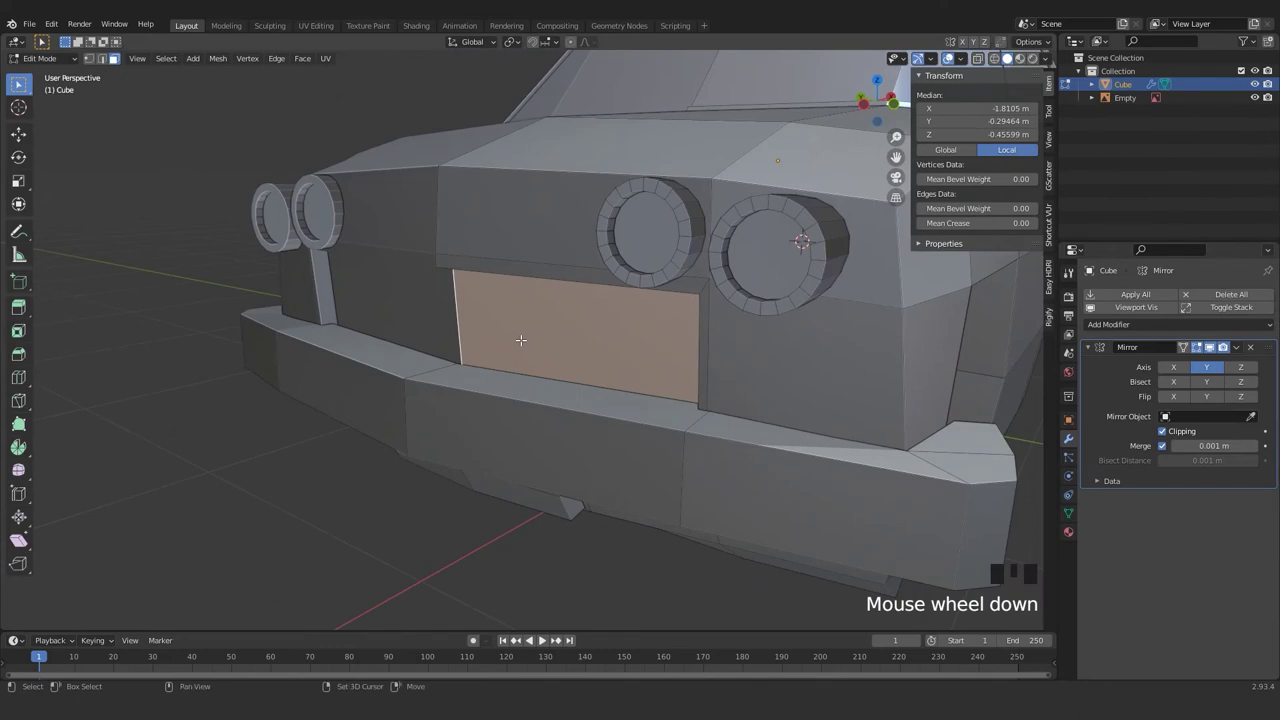
{"action": "key", "text": "shift+d"}
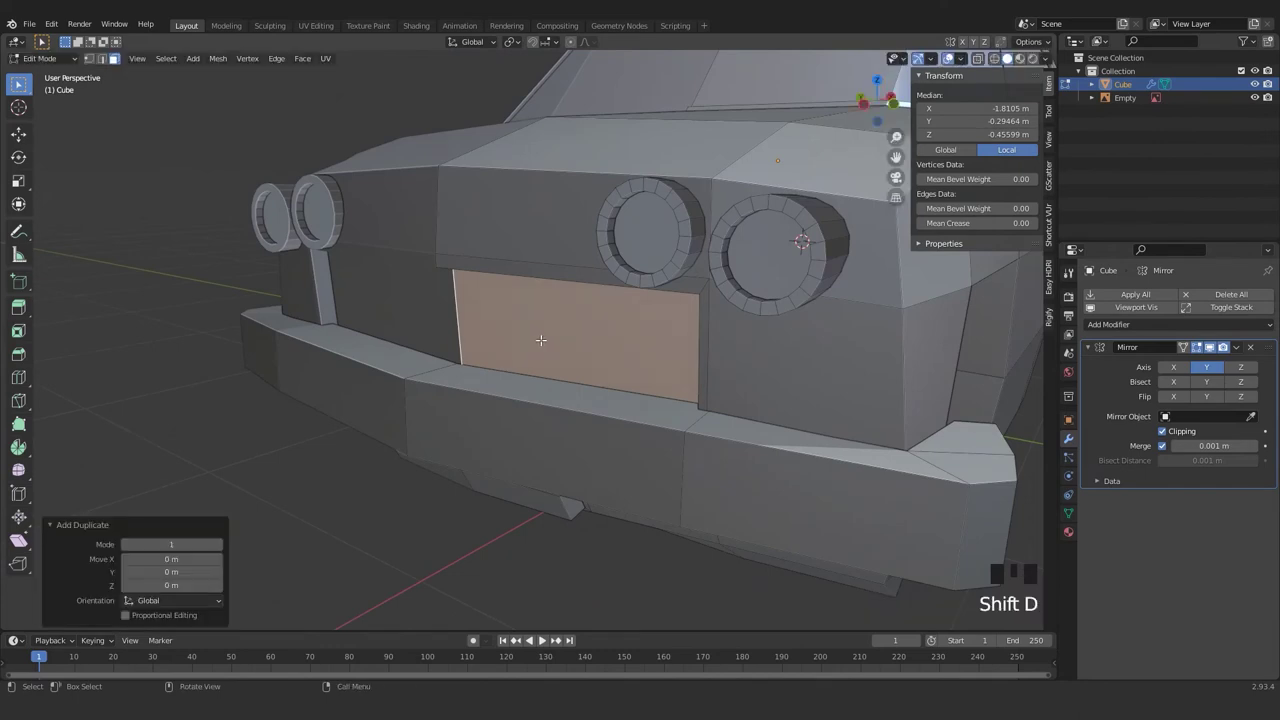
{"action": "middle_click_drag", "start_coordinate": [596, 345], "coordinate": [560, 357]}
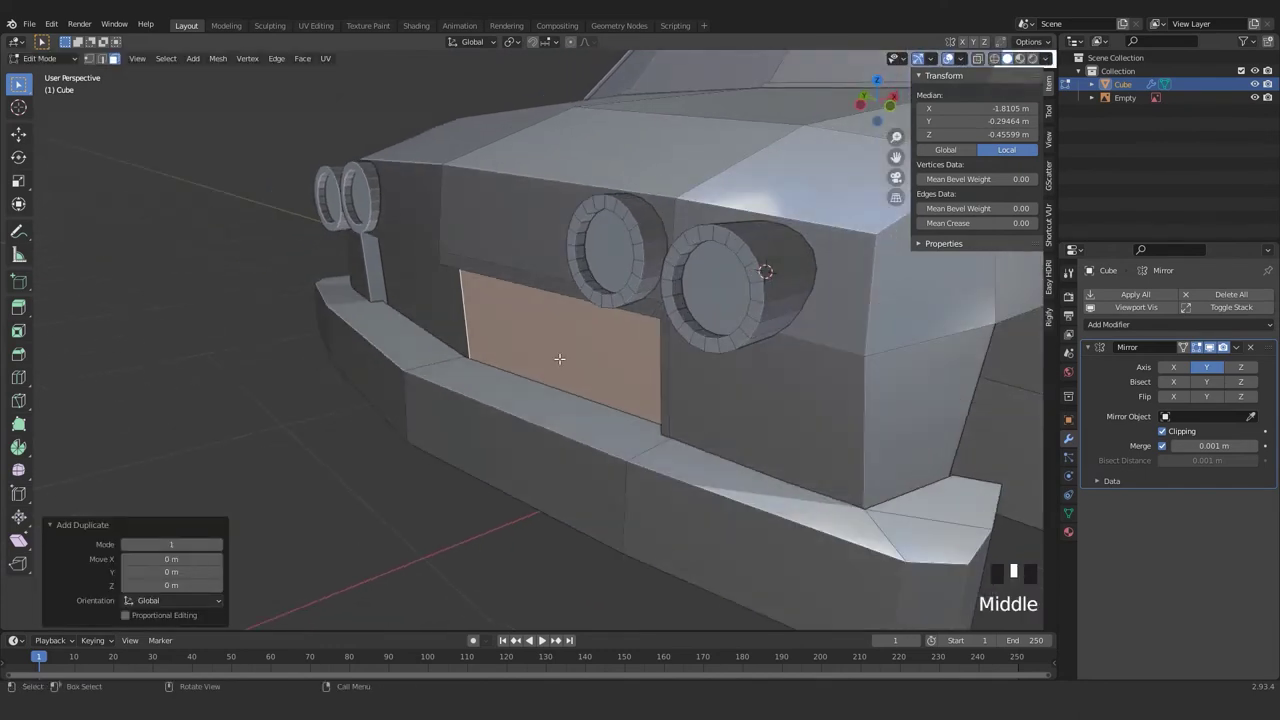
{"action": "key", "text": "g"}
{"action": "key", "text": "x"}
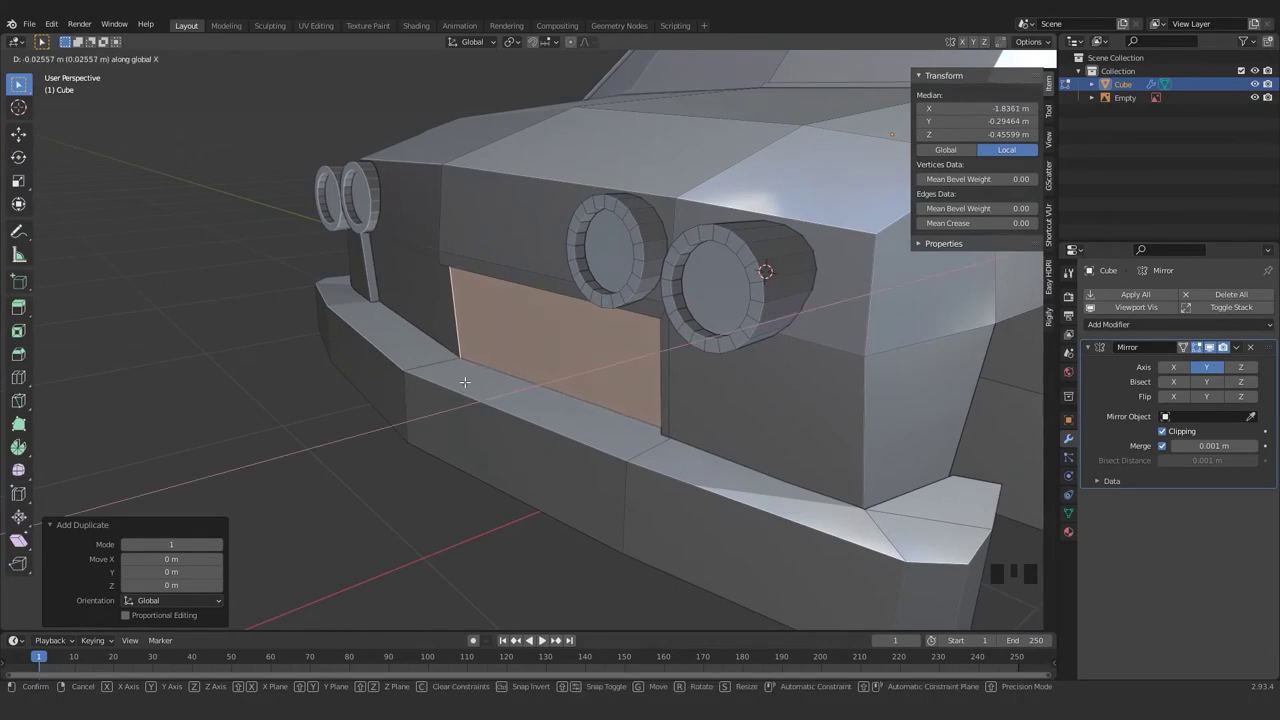
{"action": "left_click", "coordinate": [465, 382]}
{"action": "middle_click_drag", "start_coordinate": [465, 382], "coordinate": [556, 393]}
{"action": "scroll", "coordinate": [614, 329], "scroll_direction": "up", "scroll_amount": 2}
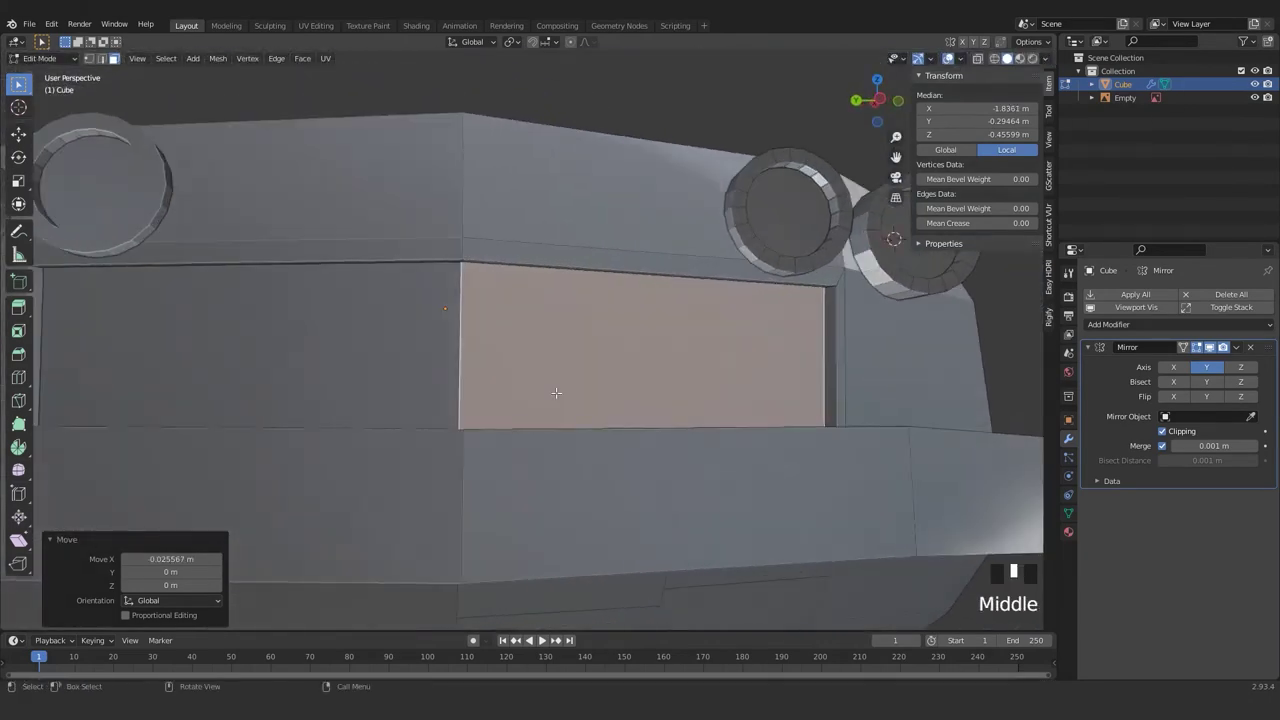
- Separate the duplicated grille face into its own object and select it
{"action": "scroll", "coordinate": [556, 393], "scroll_direction": "down", "scroll_amount": 2}
{"action": "key", "text": "p"}
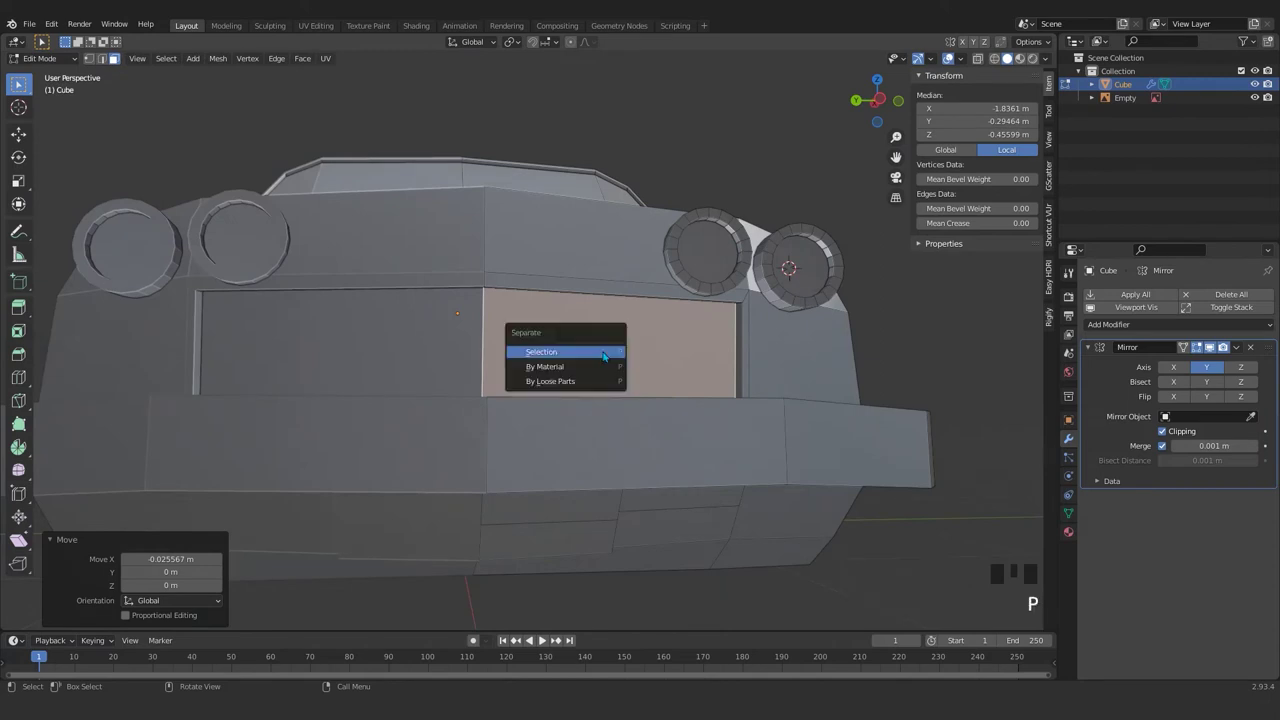
{"action": "left_click", "coordinate": [603, 352]}
{"action": "key", "text": "Tab"}
{"action": "left_click", "coordinate": [590, 350]}
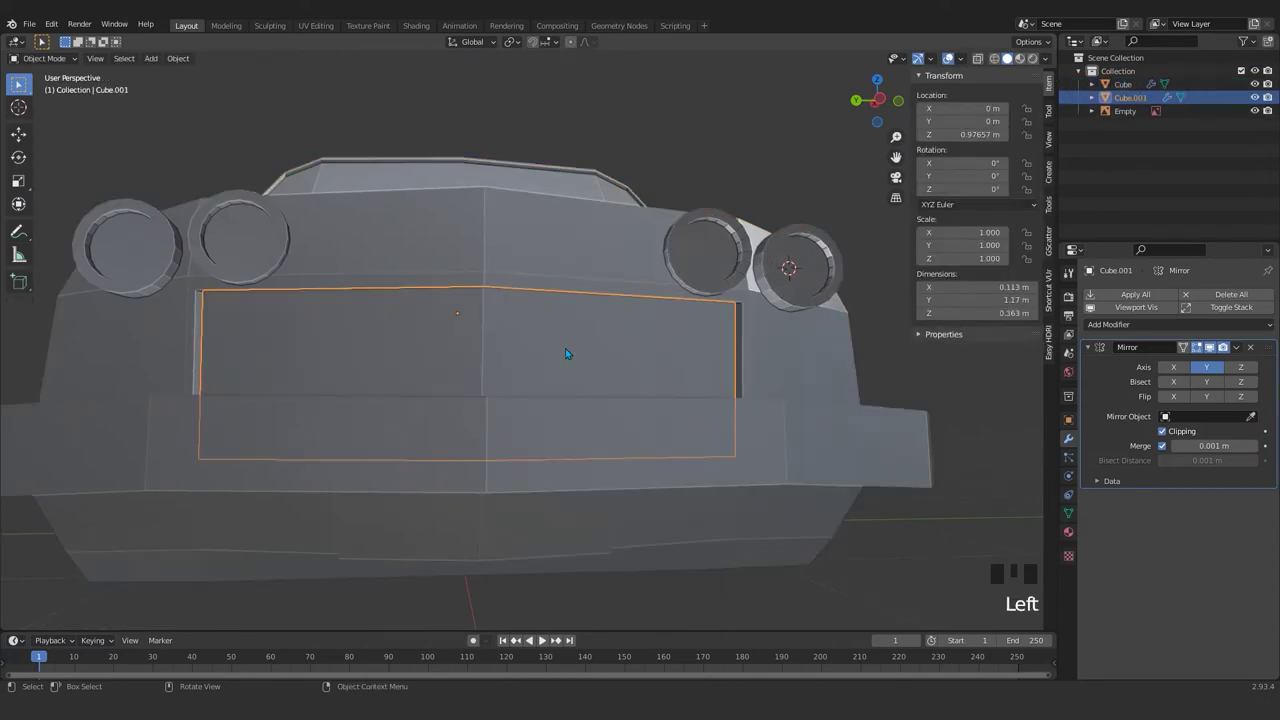
- Raise the grille panel's bottom edge about 0.095 m along Z and shift it about 0.005 m forward and 0.008 m up
{"action": "scroll", "coordinate": [573, 353], "scroll_direction": "down", "scroll_amount": 2}
{"action": "mouse_move", "coordinate": [573, 353]}
{"action": "middle_mouse_down"}
{"action": "mouse_move", "coordinate": [560, 377]}
{"action": "mouse_move", "coordinate": [578, 375]}
{"action": "middle_mouse_up"}
{"action": "key", "text": "Tab"}
{"action": "key", "text": "KP_1"}
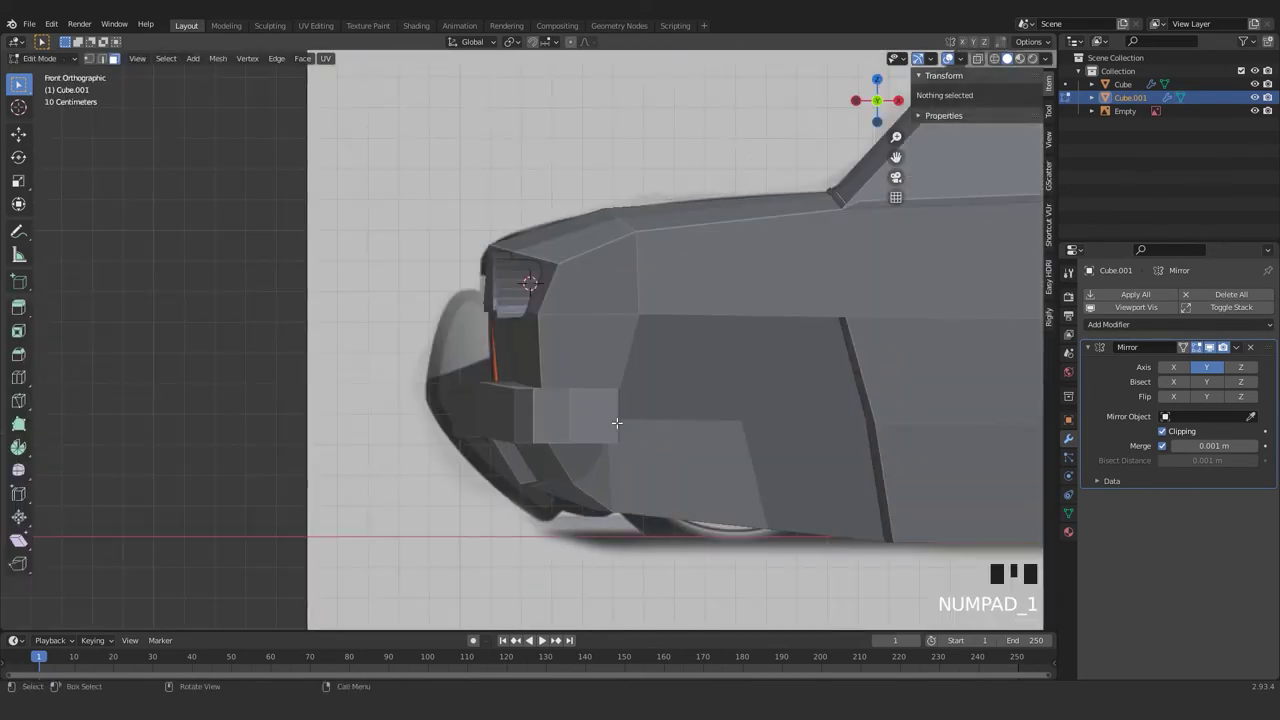
{"action": "key", "text": "shift+z"}
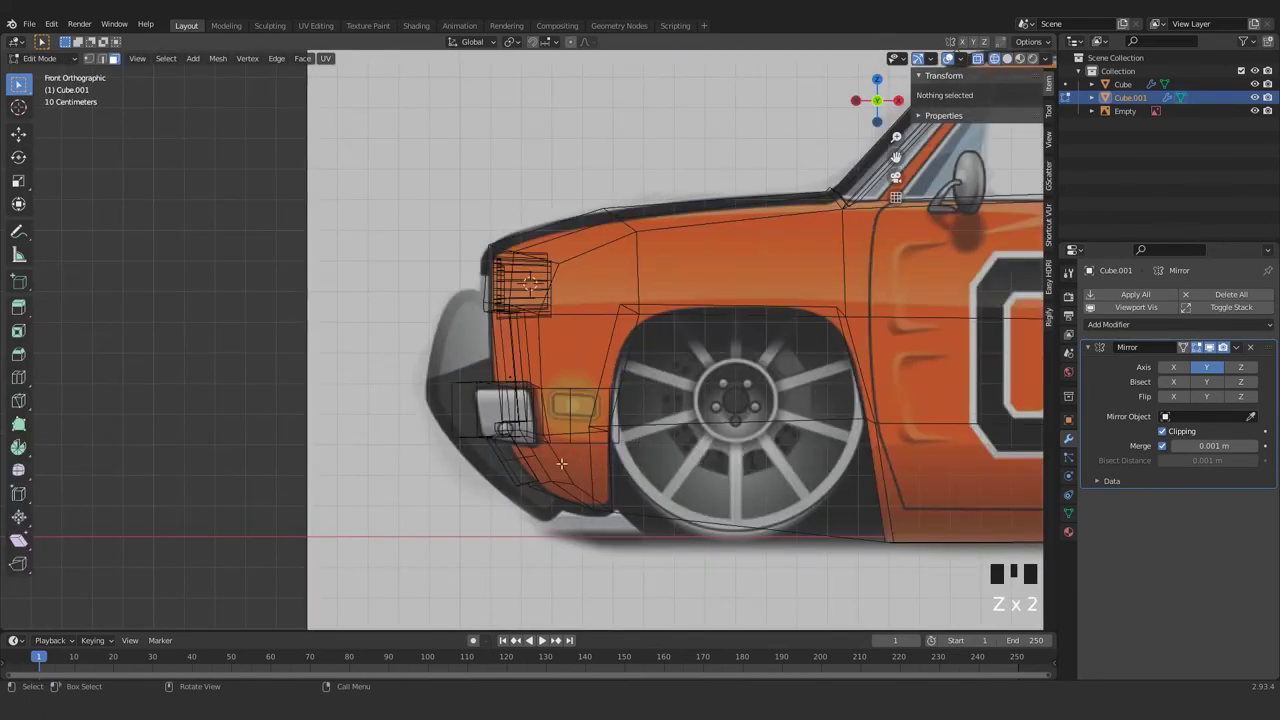
{"action": "left_click", "coordinate": [497, 408]}
{"action": "left_click_drag", "start_coordinate": [607, 451], "coordinate": [462, 408]}
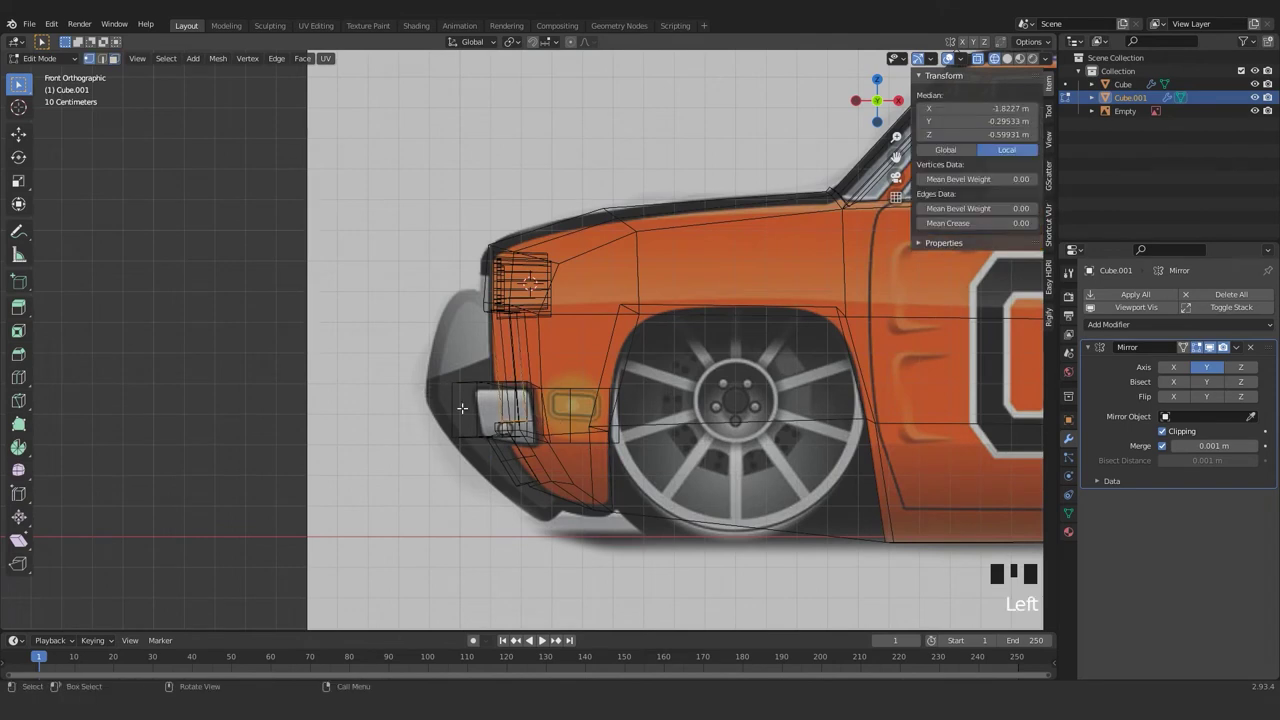
{"action": "key", "text": "g"}
{"action": "key", "text": "z"}
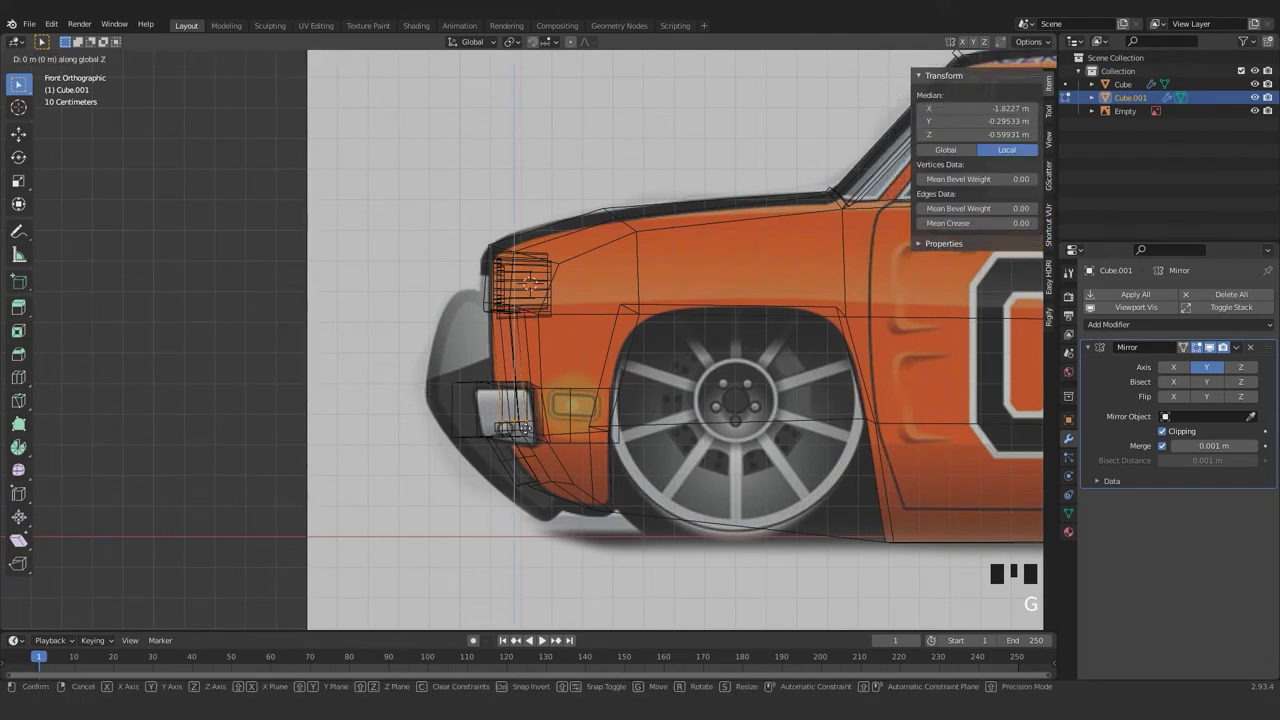
{"action": "left_click", "coordinate": [526, 140]}
{"action": "key", "text": "g"}
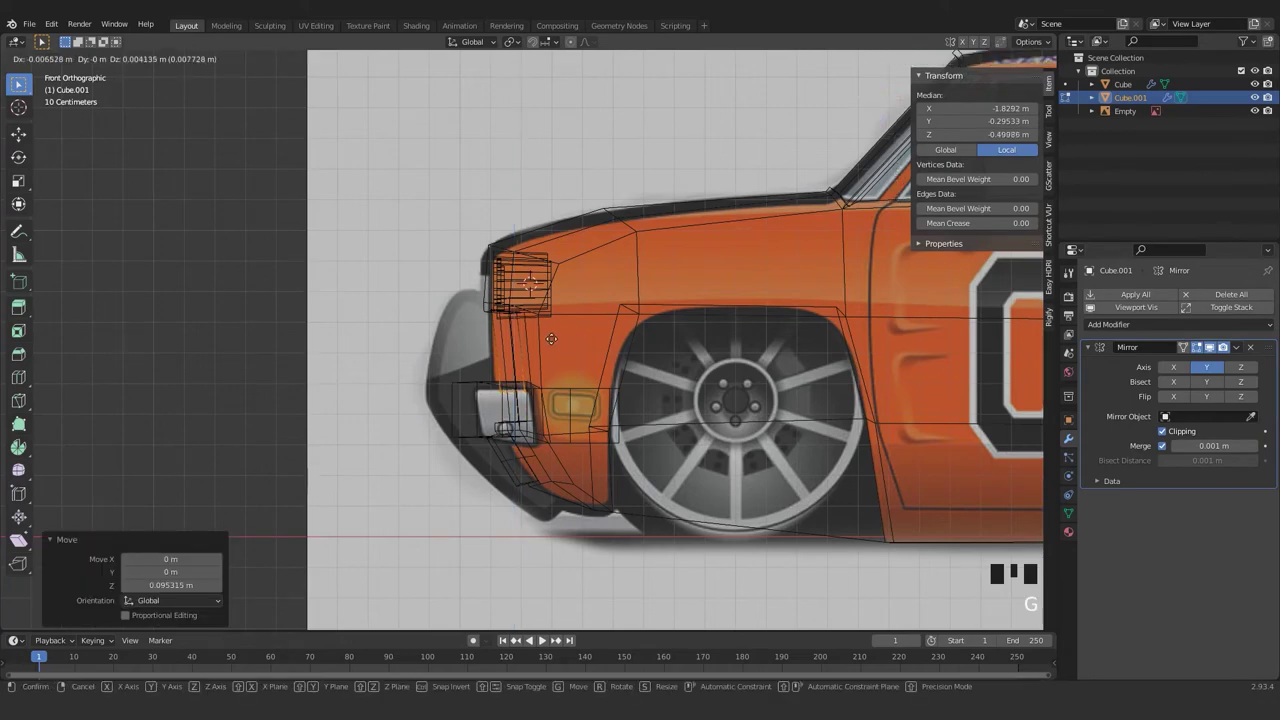
{"action": "left_click", "coordinate": [535, 378], "text": "shift"}
{"action": "key", "text": "alt+z"}
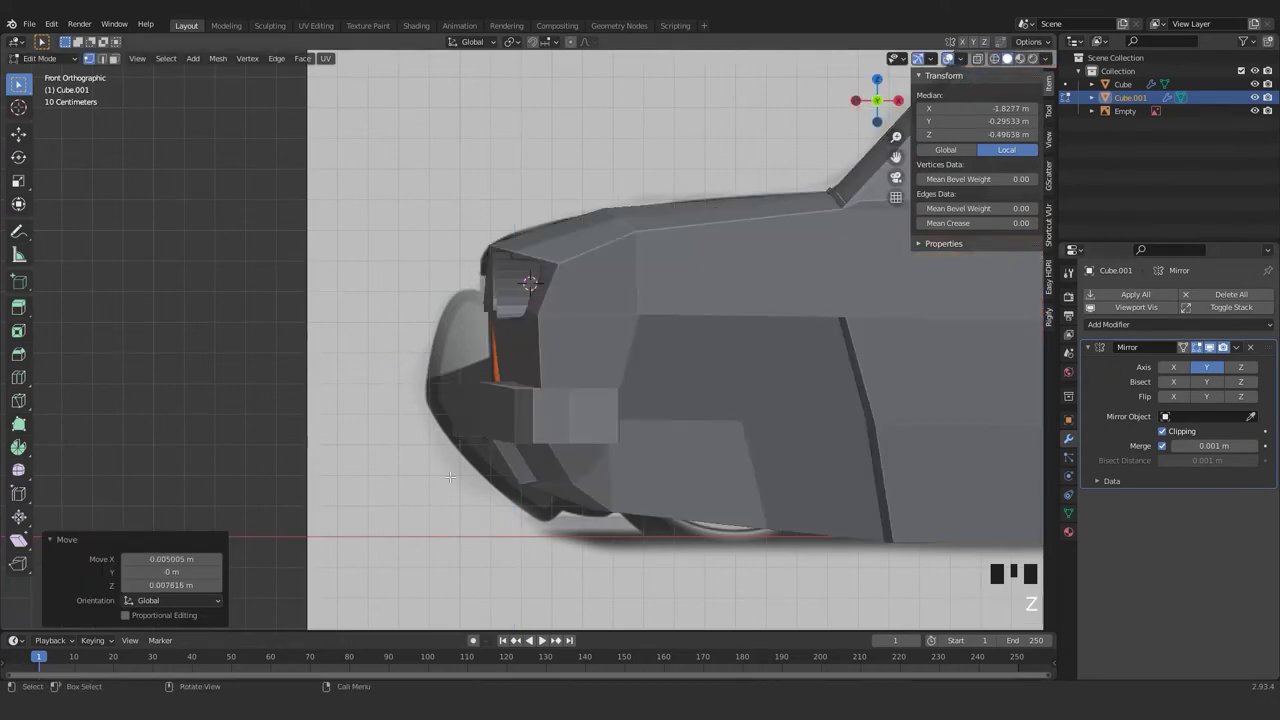
{"action": "middle_click_drag", "start_coordinate": [535, 378], "coordinate": [546, 457]}
{"action": "scroll", "coordinate": [491, 462], "scroll_direction": "up", "scroll_amount": 3}
{"action": "scroll", "coordinate": [491, 462], "scroll_direction": "up", "scroll_amount": 3}
{"action": "scroll", "coordinate": [555, 422], "scroll_direction": "down", "scroll_amount": 3}
- Try to apply all modifiers on the grille panel while editing its mesh
{"action": "key", "text": "Tab"}
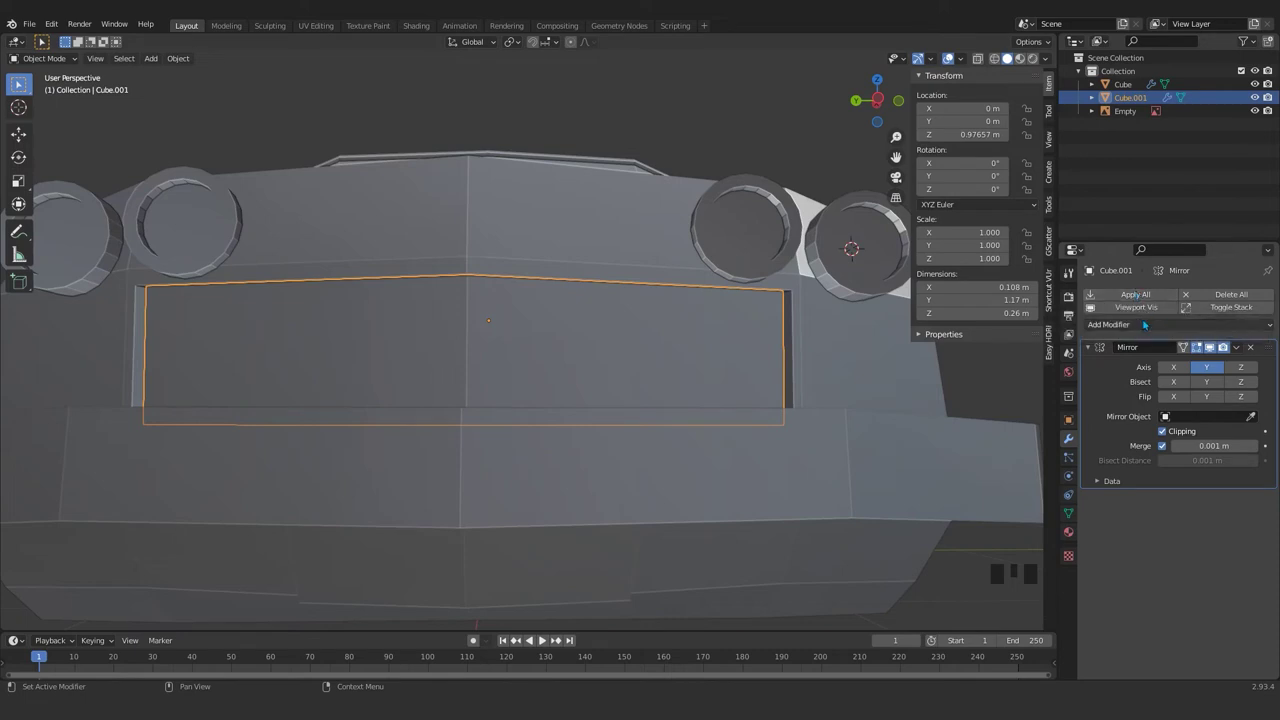
{"action": "left_click", "coordinate": [1145, 325]}
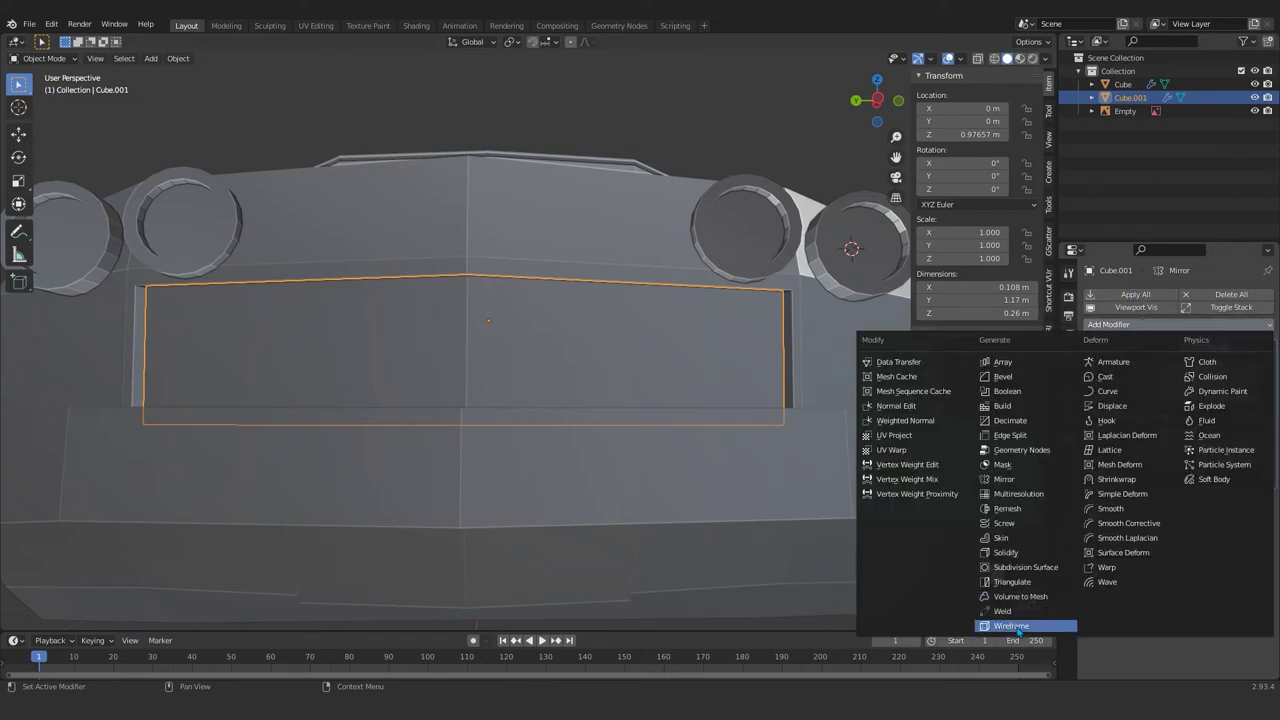
{"action": "key", "text": "Tab"}
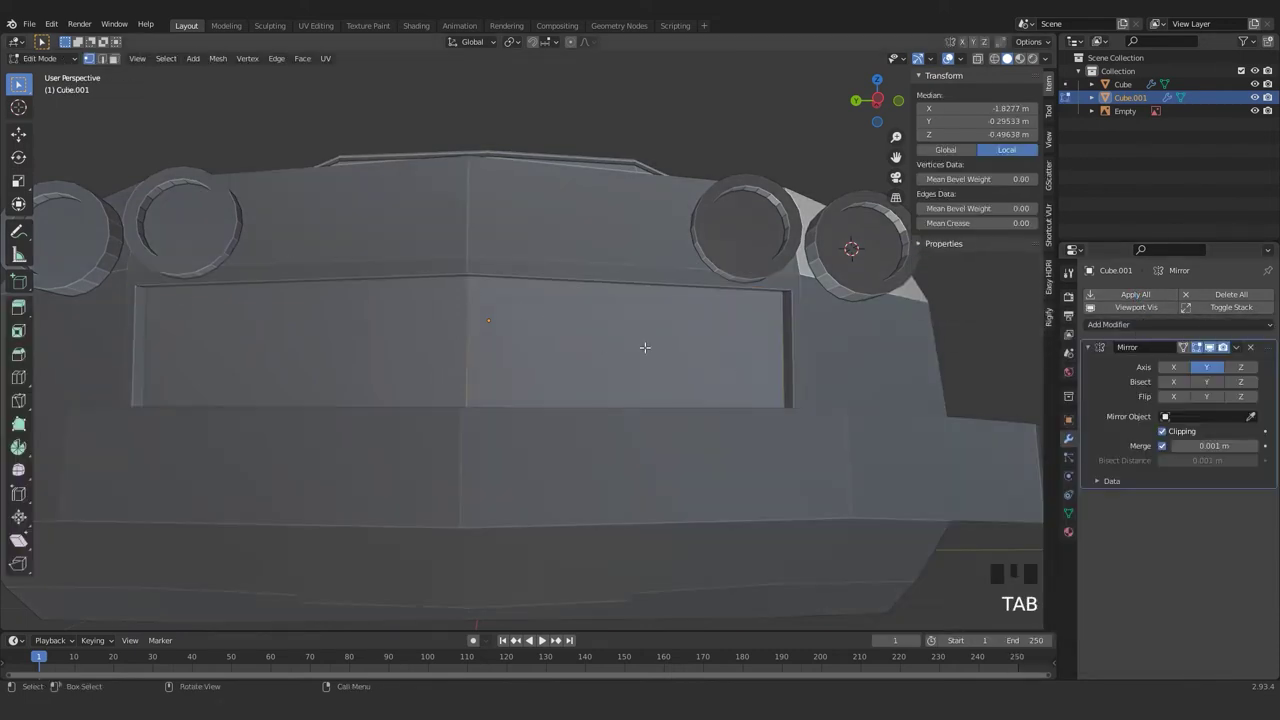
{"action": "left_click", "coordinate": [1135, 294]}
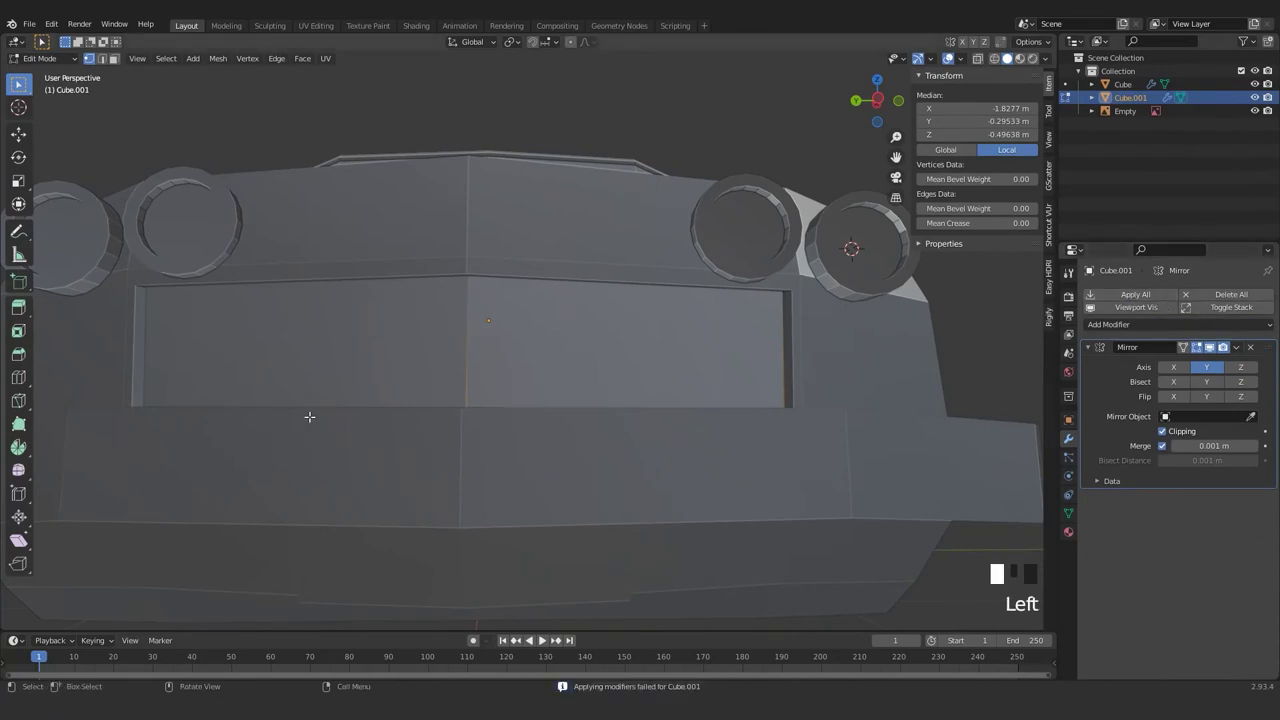
- Select the whole grille panel face and try to add a loop cut across it
{"action": "left_click", "coordinate": [609, 365]}
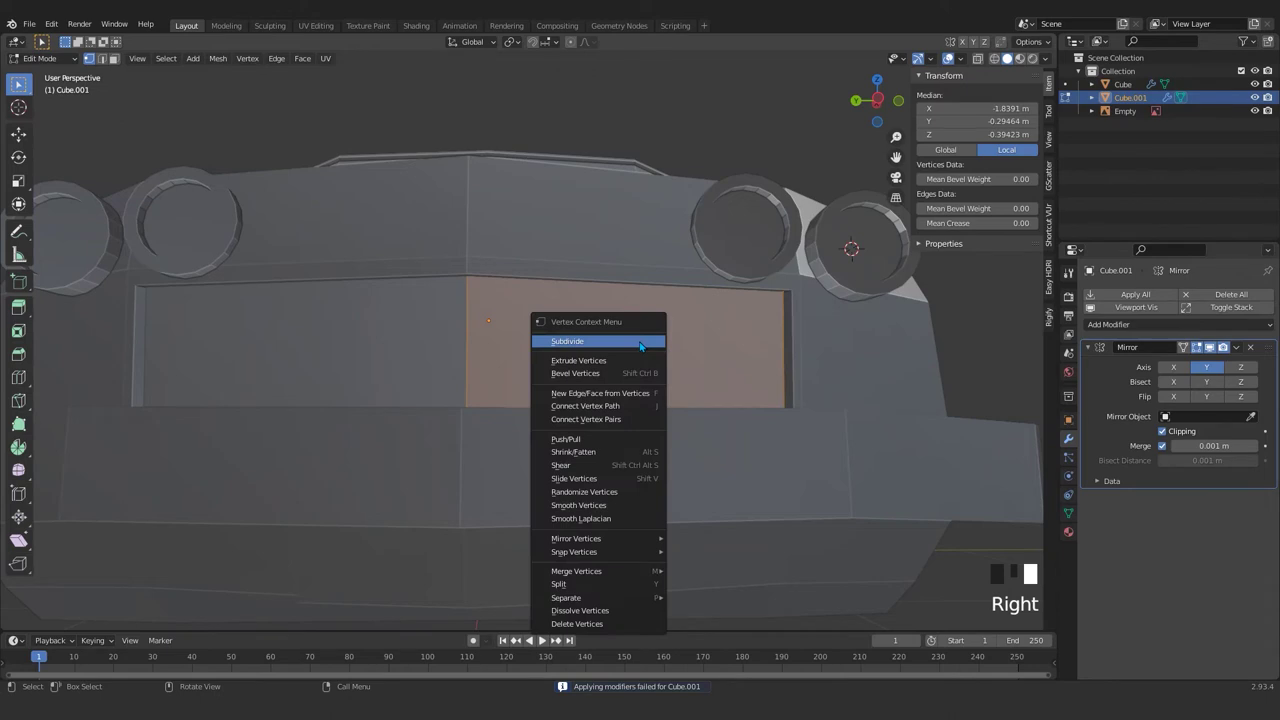
{"action": "key", "text": "Escape"}
{"action": "key", "text": "ctrl+r"}
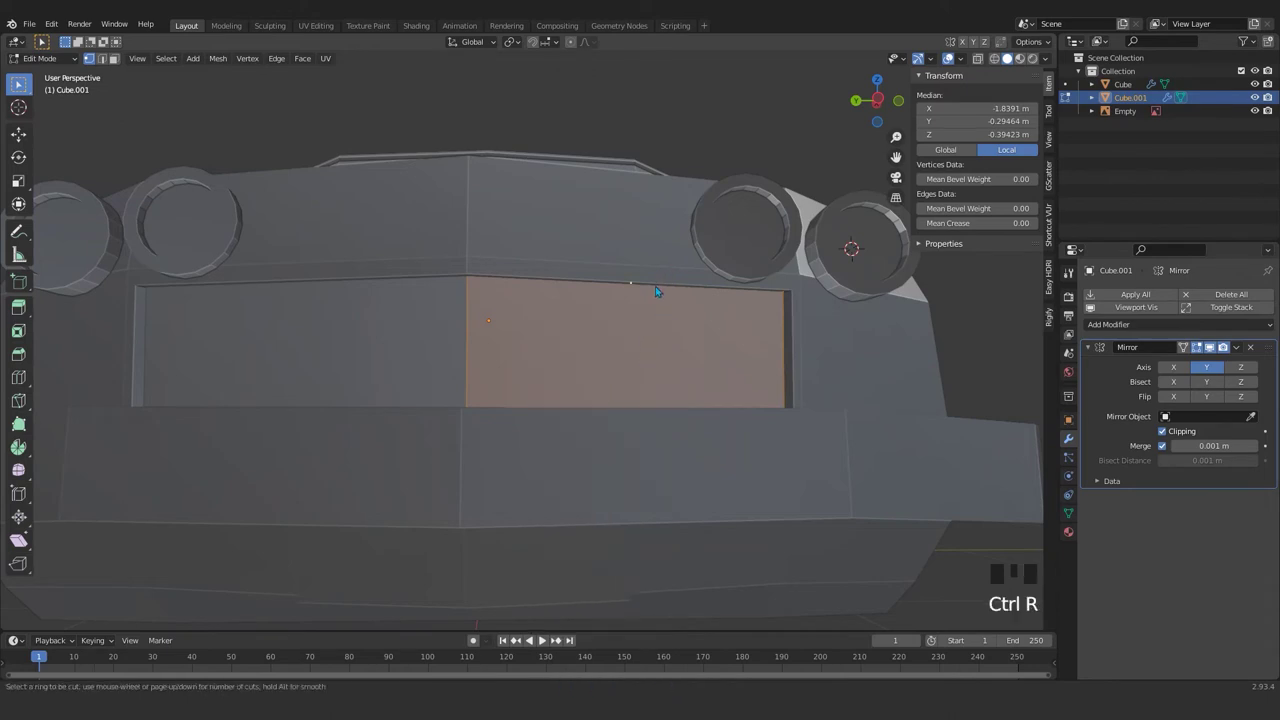
{"action": "right_click", "coordinate": [651, 297]}
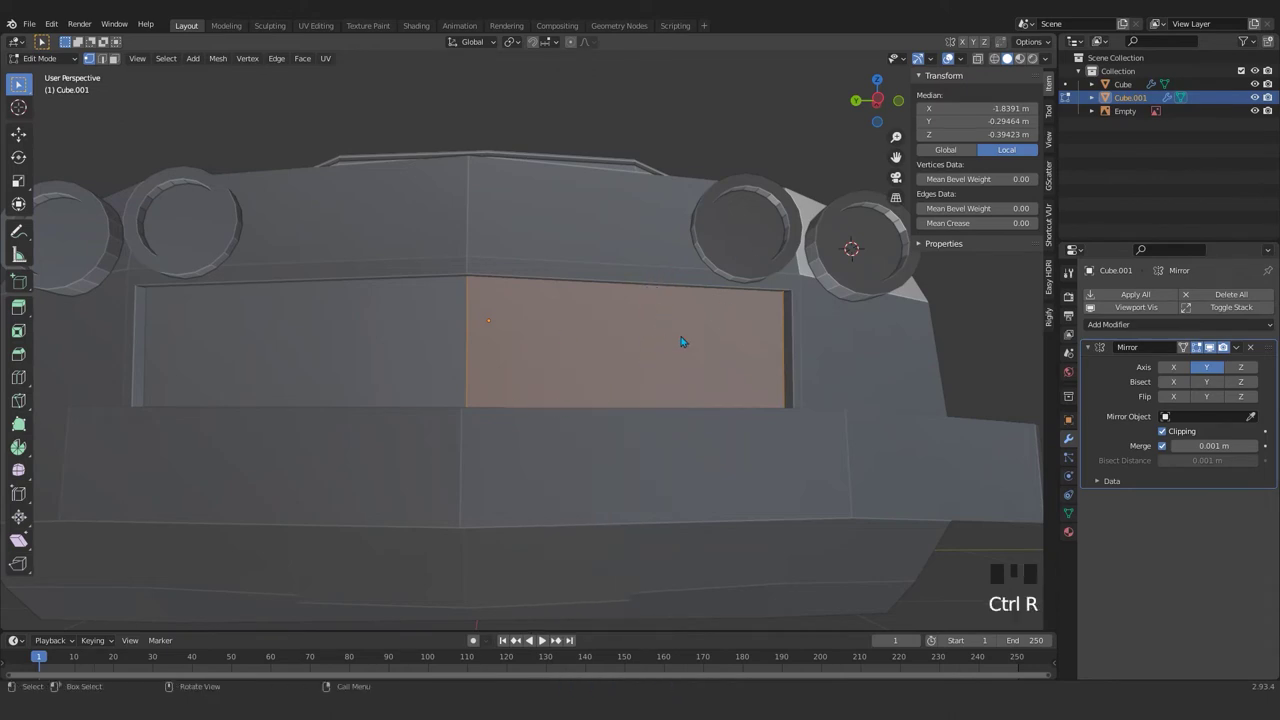
{"action": "key", "text": "3"}
{"action": "key", "text": "ctrl+r"}
{"action": "right_click", "coordinate": [626, 303]}
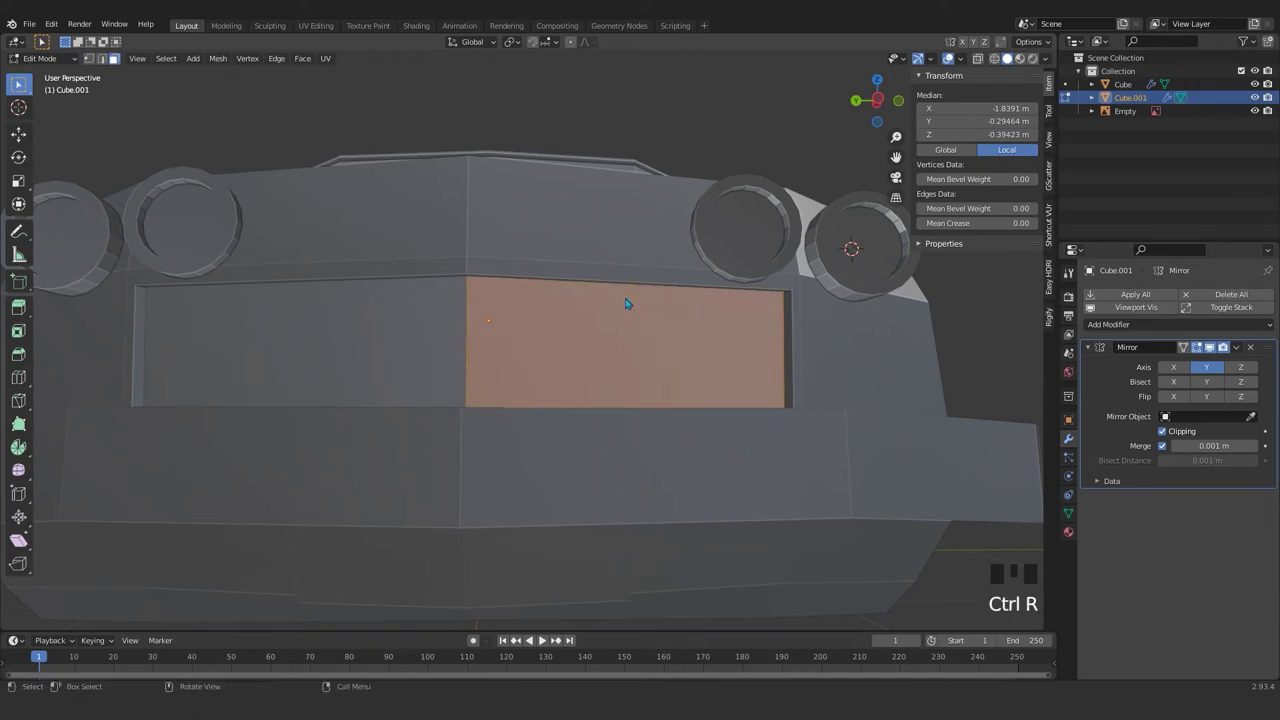
- Set the grille panel's origin to its geometry
{"action": "key", "text": "Tab"}
{"action": "scroll", "coordinate": [688, 340], "scroll_direction": "down", "scroll_amount": 2}
{"action": "middle_click_drag", "start_coordinate": [688, 340], "coordinate": [574, 363]}
{"action": "scroll", "coordinate": [677, 357], "scroll_direction": "down", "scroll_amount": 2}
{"action": "right_click", "coordinate": [574, 360]}
{"action": "mouse_move", "coordinate": [564, 408]}
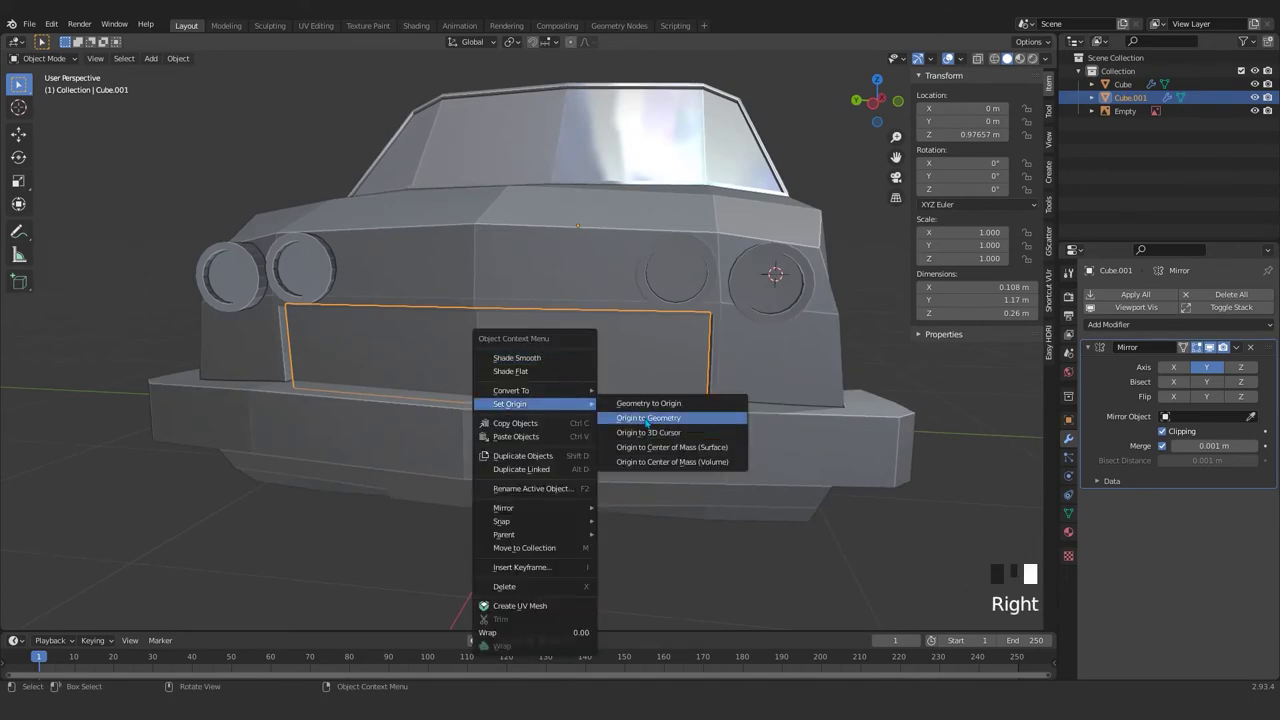
{"action": "left_click", "coordinate": [645, 423]}
- Remove the Mirror modifier from the grille panel
{"action": "mouse_move", "coordinate": [610, 356]}
{"action": "middle_mouse_down"}
{"action": "mouse_move", "coordinate": [635, 352]}
{"action": "mouse_move", "coordinate": [586, 357]}
{"action": "mouse_move", "coordinate": [640, 360]}
{"action": "mouse_move", "coordinate": [682, 338]}
{"action": "mouse_move", "coordinate": [626, 371]}
{"action": "middle_mouse_up"}
{"action": "left_click", "coordinate": [1249, 347]}
{"action": "scroll", "coordinate": [603, 380], "scroll_direction": "down", "scroll_amount": 2}
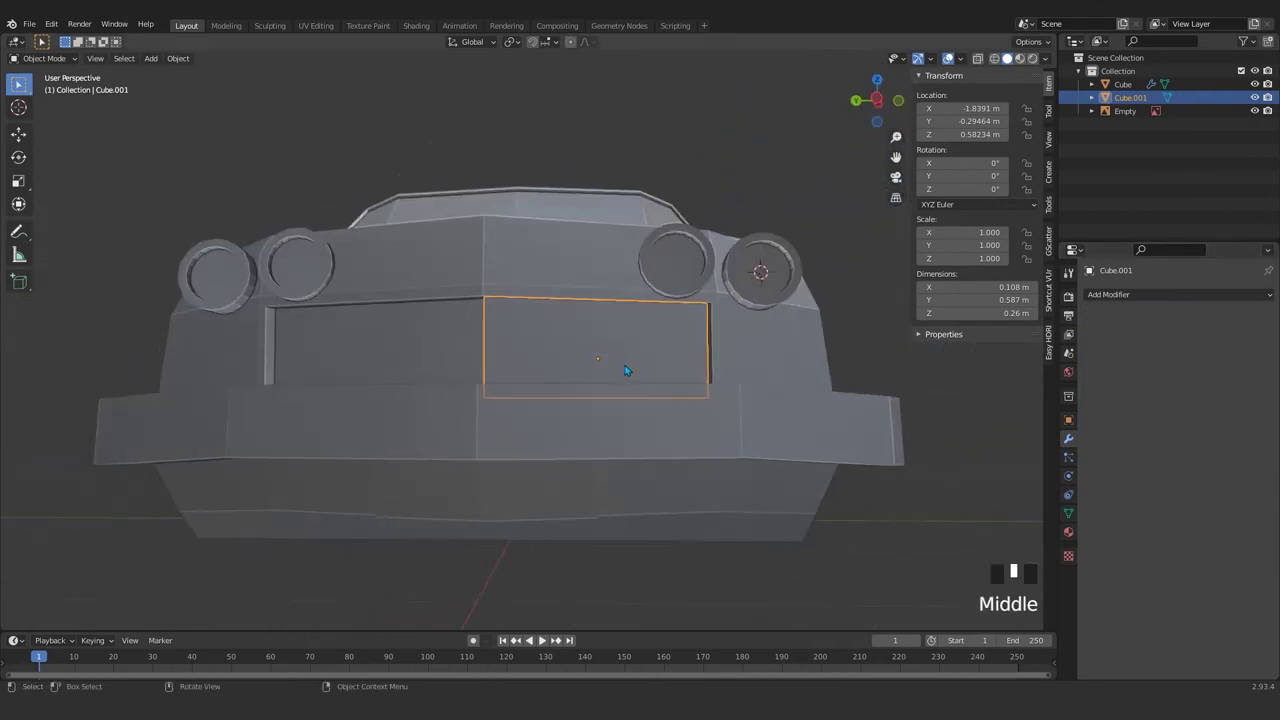
{"action": "key", "text": "g"}
{"action": "right_click", "coordinate": [643, 370]}
- Try a loop cut on the unmirrored grille panel and merge its vertices by distance
{"action": "scroll", "coordinate": [643, 370], "scroll_direction": "up", "scroll_amount": 2}
{"action": "key", "text": "Tab"}
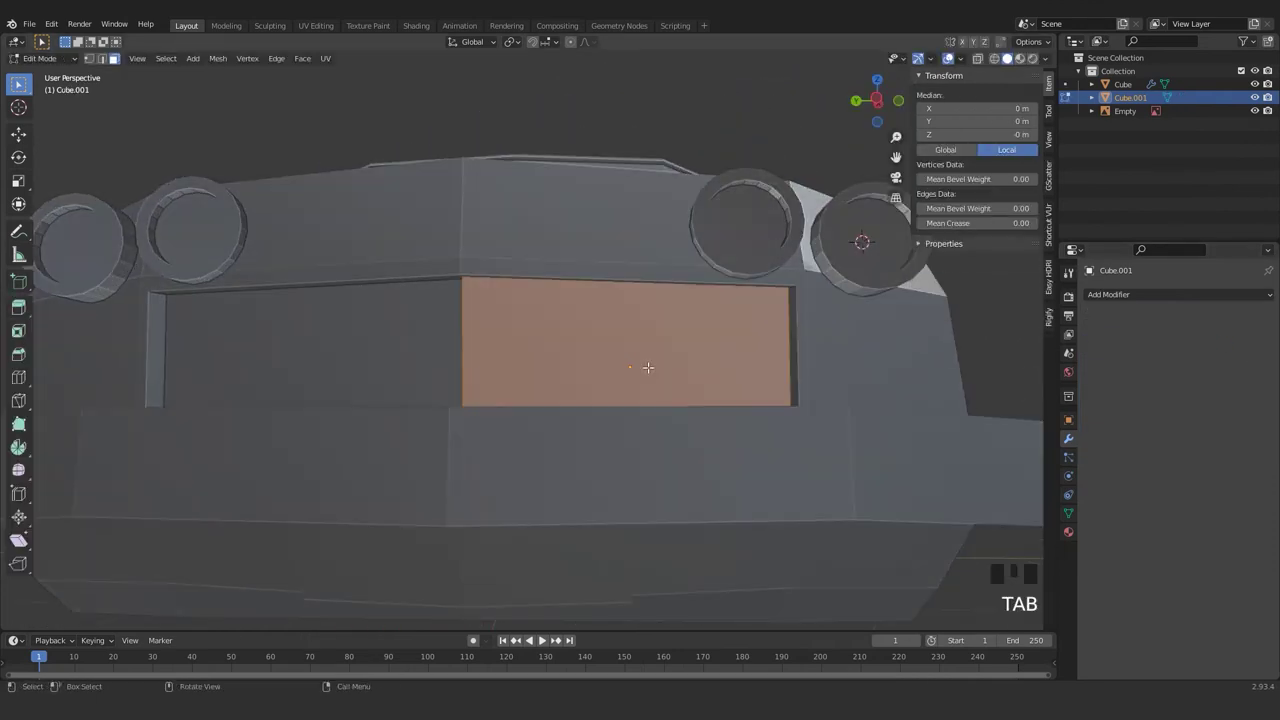
{"action": "key", "text": "ctrl+r"}
{"action": "middle_click_drag", "start_coordinate": [650, 336], "coordinate": [646, 361]}
{"action": "scroll", "coordinate": [646, 361], "scroll_direction": "up", "scroll_amount": 2}
{"action": "key", "text": "m"}
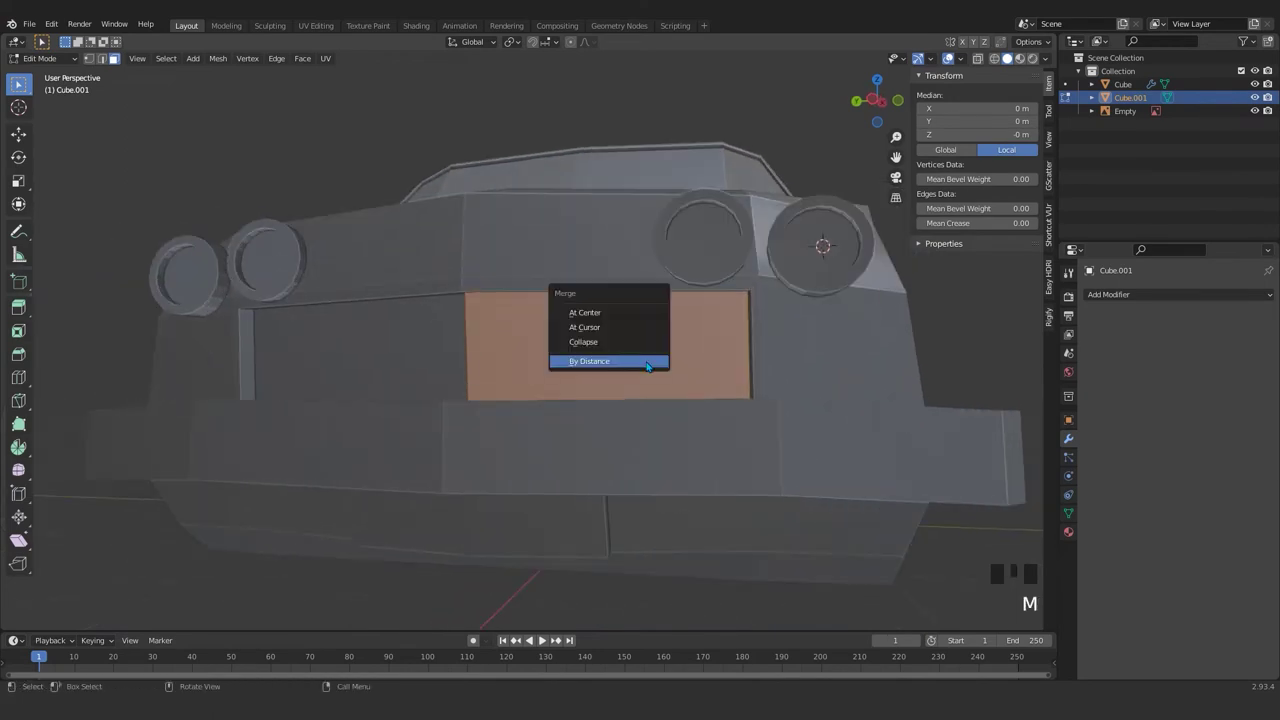
{"action": "left_click", "coordinate": [647, 362]}
{"action": "key", "text": "Tab"}
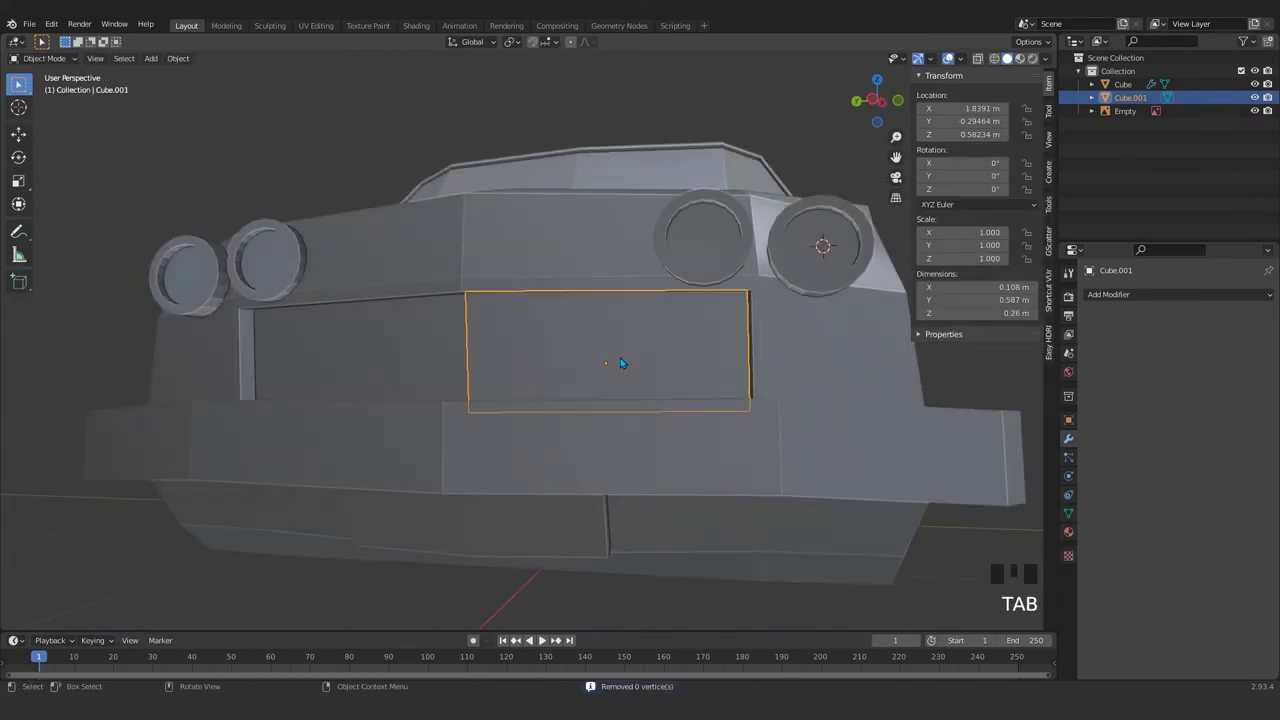
- Delete the separate grille panel object
{"action": "key", "text": "Delete"}
{"action": "key", "text": "KP_1"}
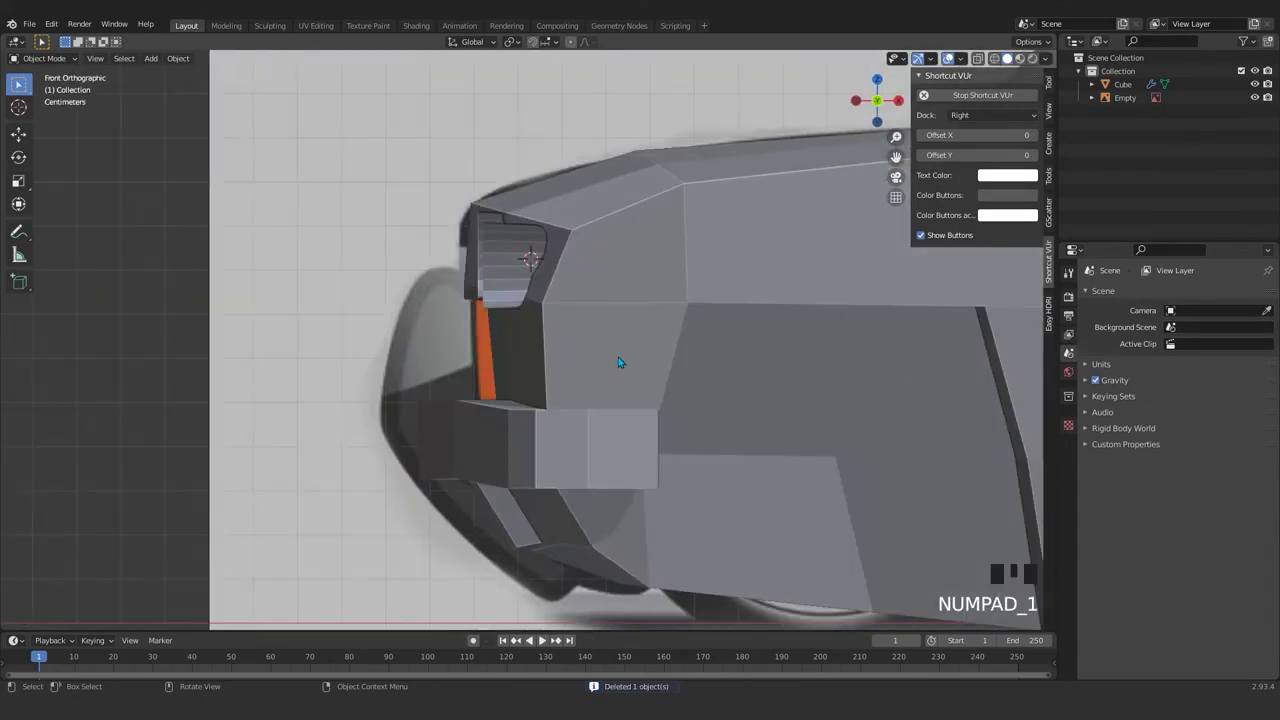
- Add a plane at the centre of the front grille opening and rotate it 90° about the global Y axis
{"action": "key", "text": "ctrl+KP_3"}
{"action": "scroll", "coordinate": [616, 358], "scroll_direction": "down", "scroll_amount": 5}
{"action": "scroll", "coordinate": [523, 349], "scroll_direction": "up", "scroll_amount": 3}
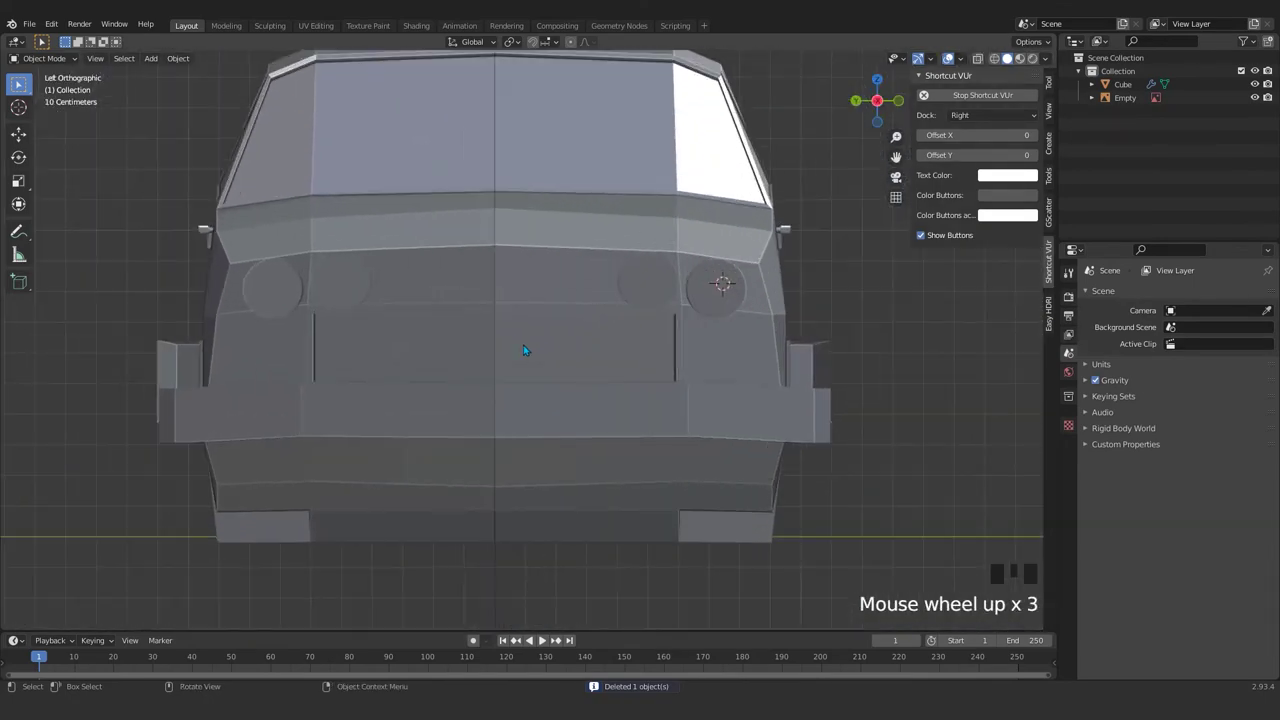
{"action": "key", "text": "Tab"}
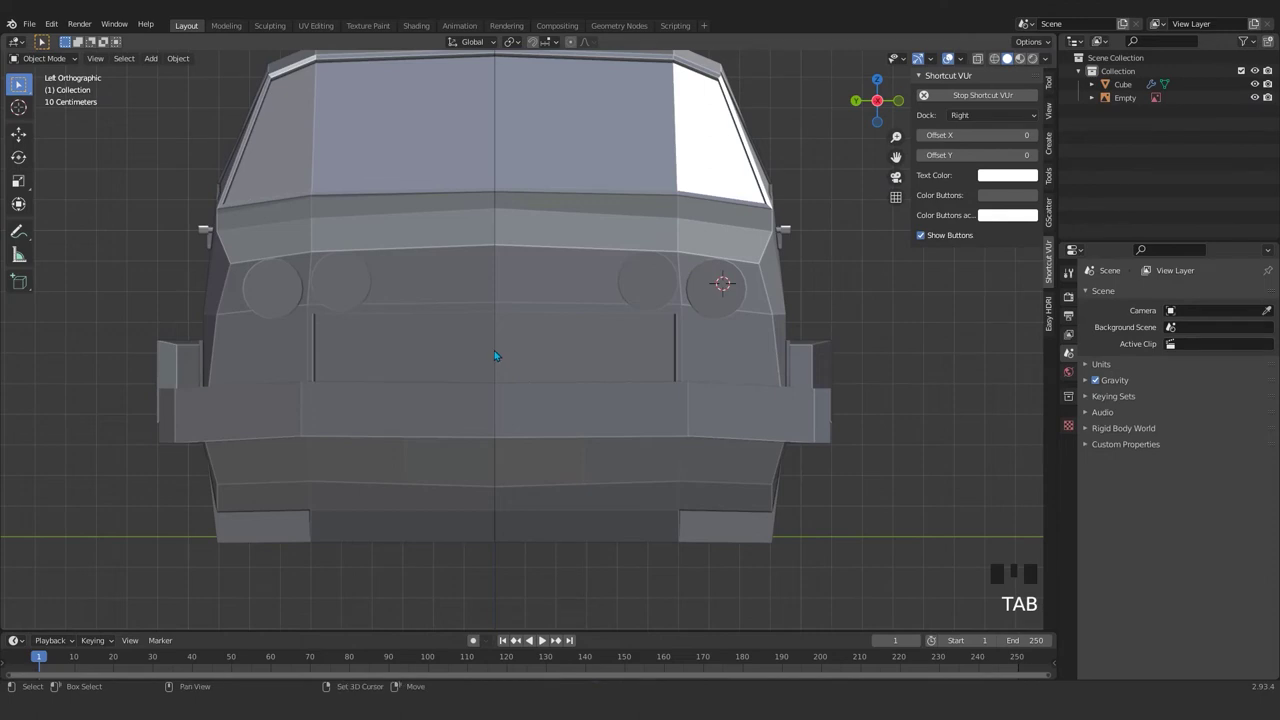
{"action": "right_click", "coordinate": [495, 347], "text": "shift"}
{"action": "key", "text": "shift+a"}
{"action": "mouse_move", "coordinate": [490, 337]}
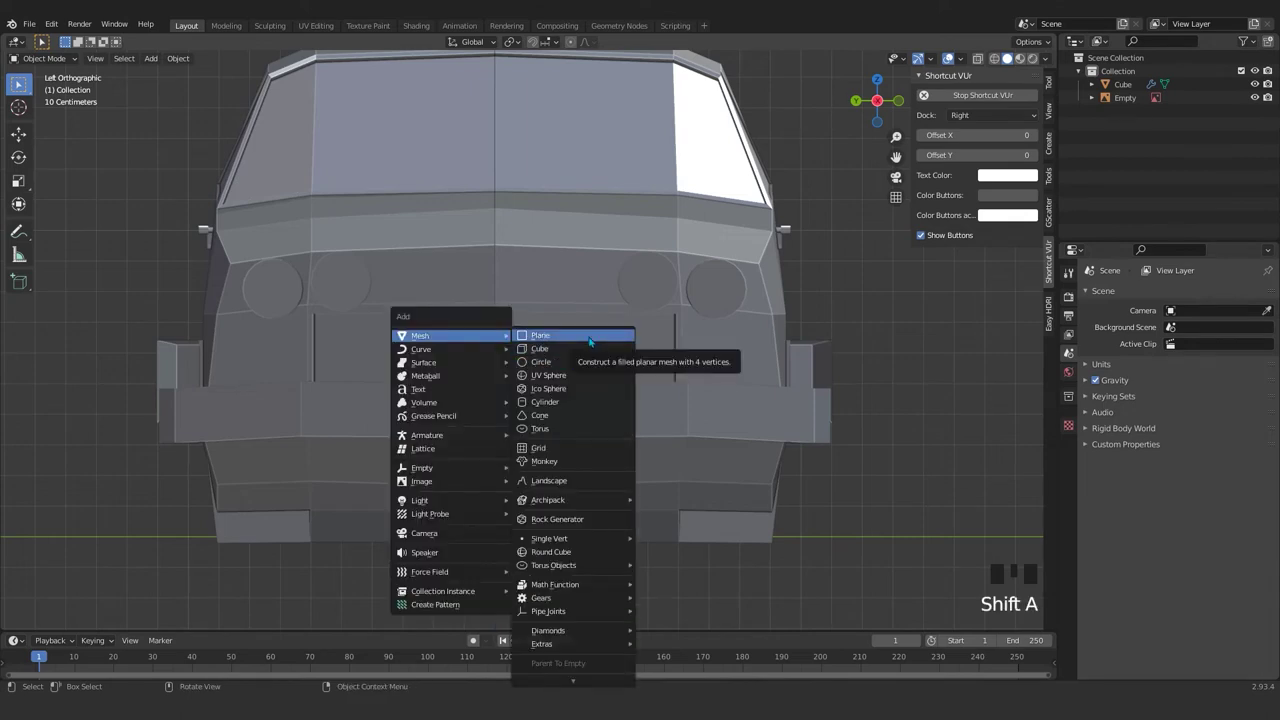
{"action": "left_click", "coordinate": [590, 342]}
{"action": "key", "text": "r"}
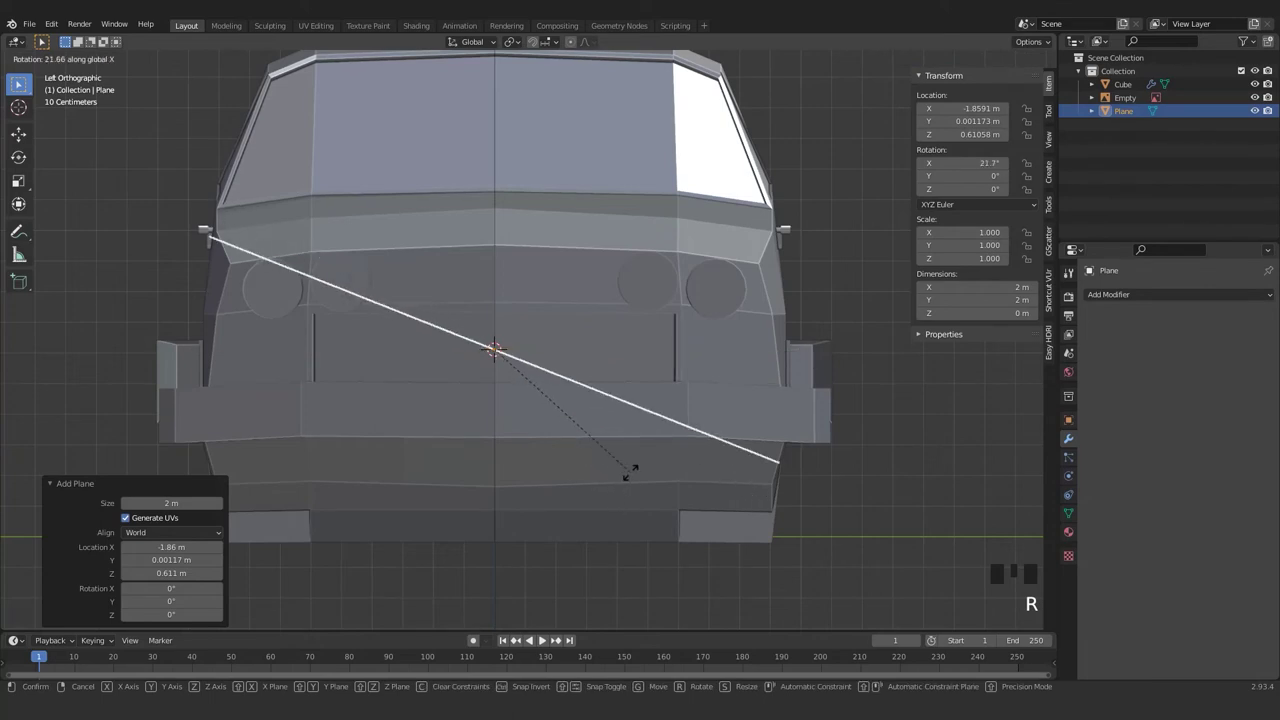
{"action": "type", "text": "y90"}
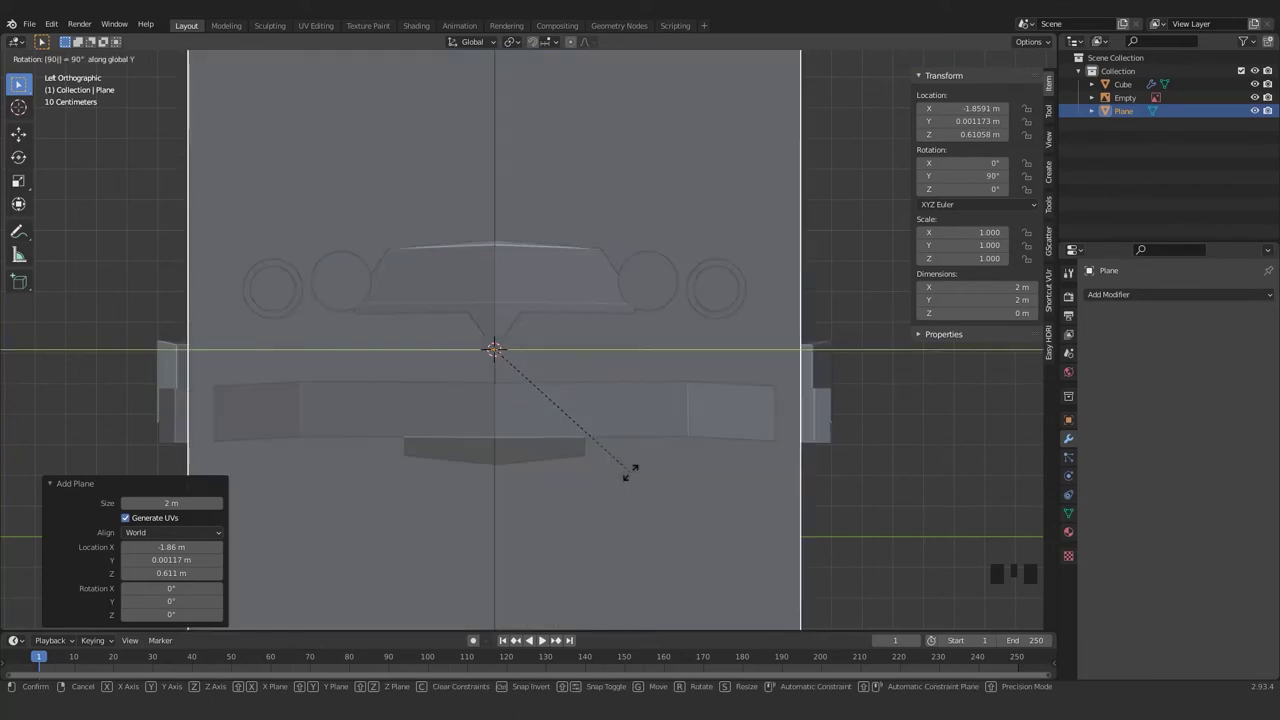
{"action": "key", "text": "Return"}
- Scale the plane to about 0.118 to match the grille opening's height, and stretch its mesh about 5.128 times along Y
{"action": "key", "text": "s"}
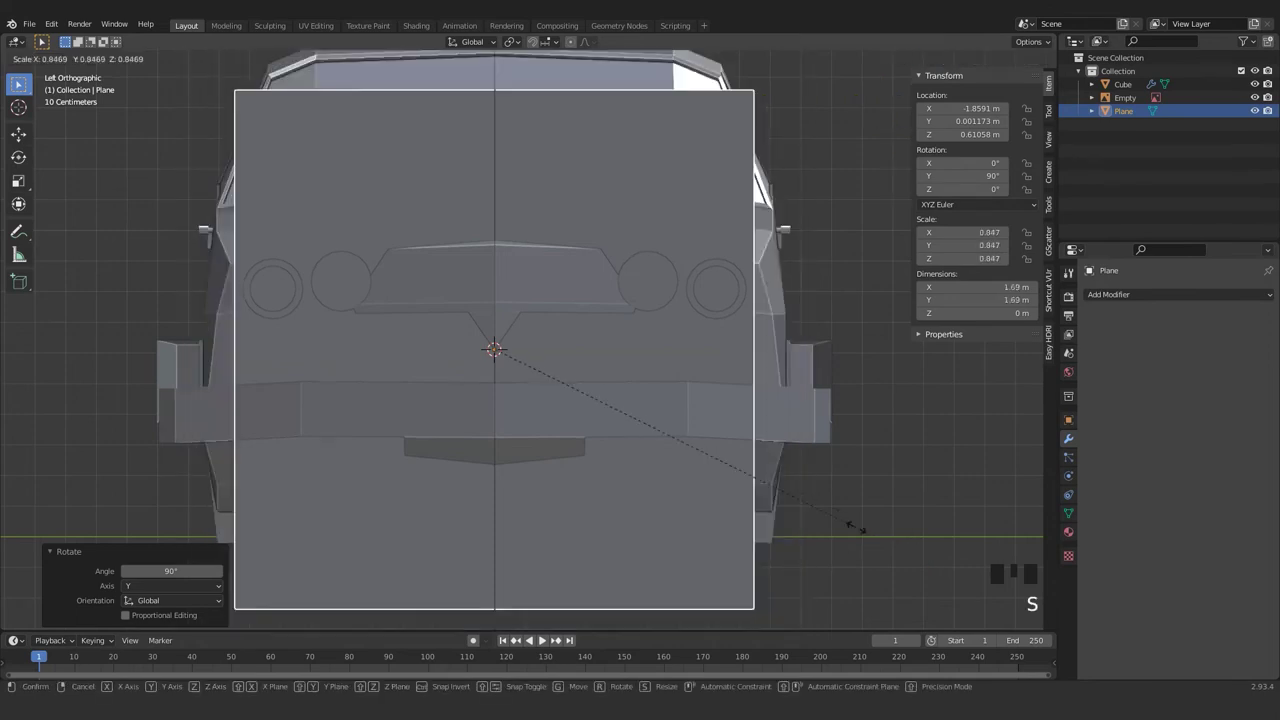
{"action": "left_click", "coordinate": [585, 404]}
{"action": "scroll", "coordinate": [585, 404], "scroll_direction": "up", "scroll_amount": 2}
{"action": "key", "text": "Tab"}
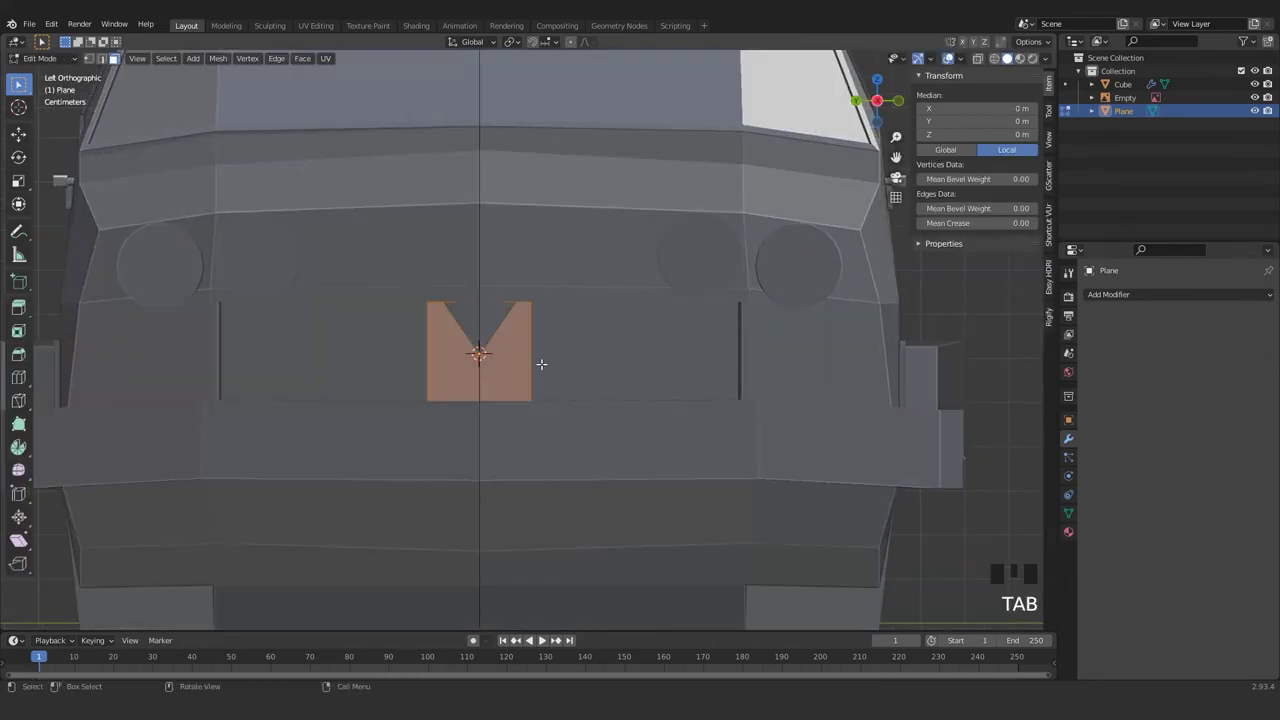
{"action": "key", "text": "s"}
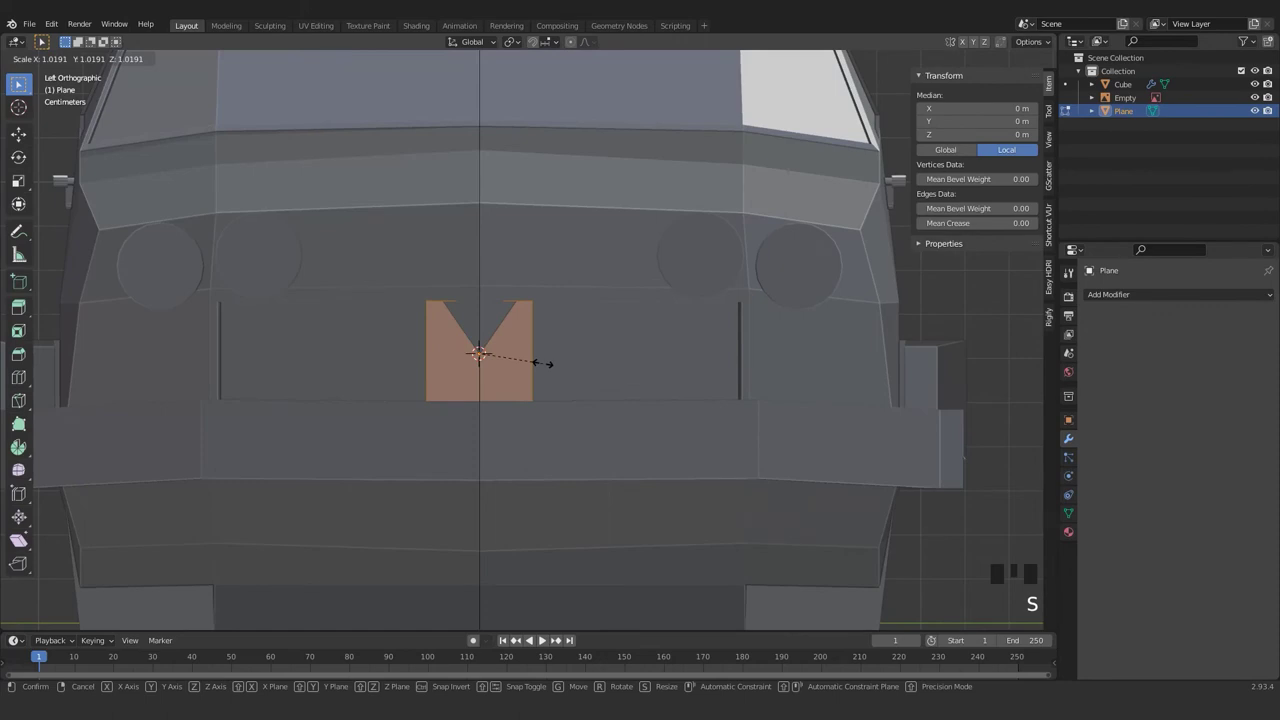
{"action": "key", "text": "x"}
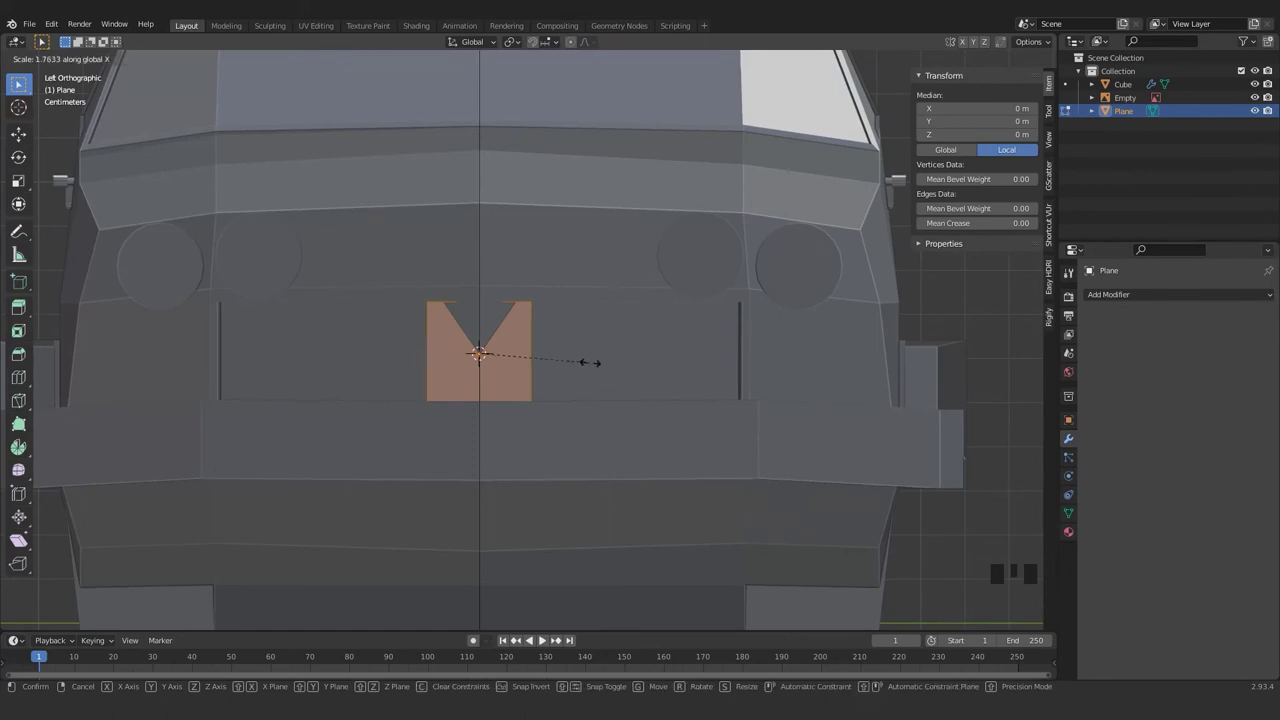
{"action": "key", "text": "y"}
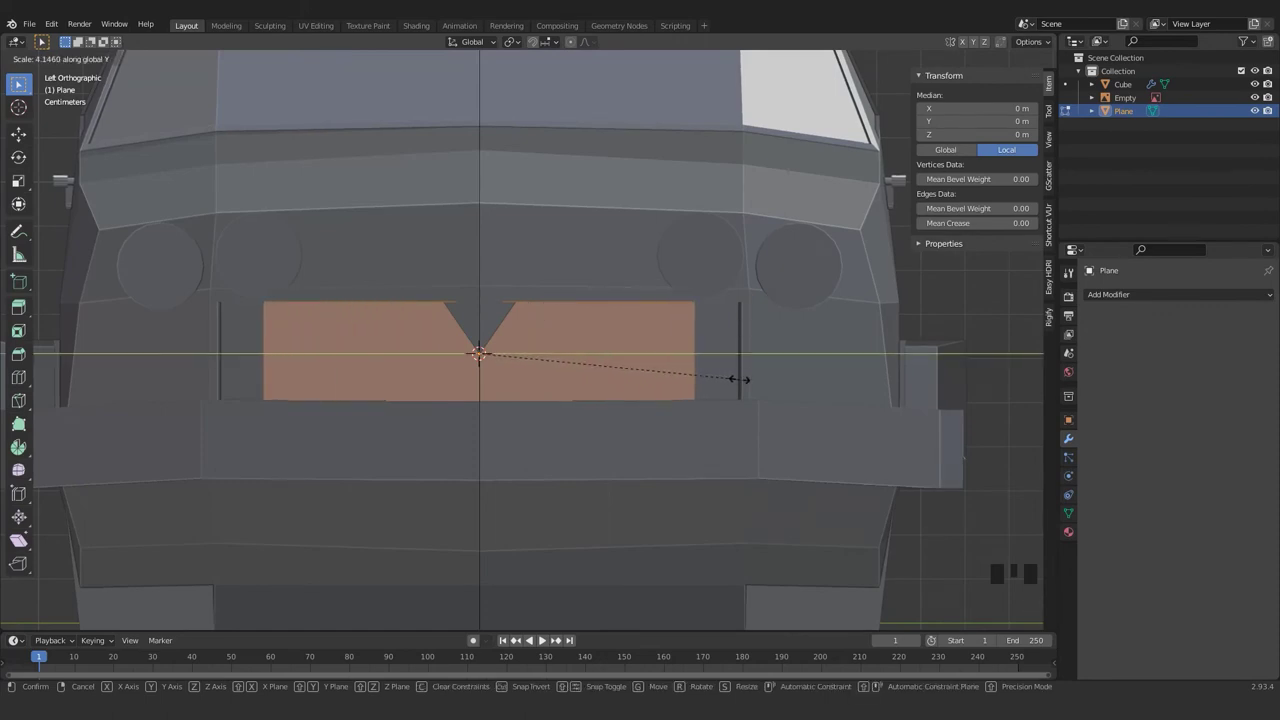
{"action": "left_click", "coordinate": [801, 388]}
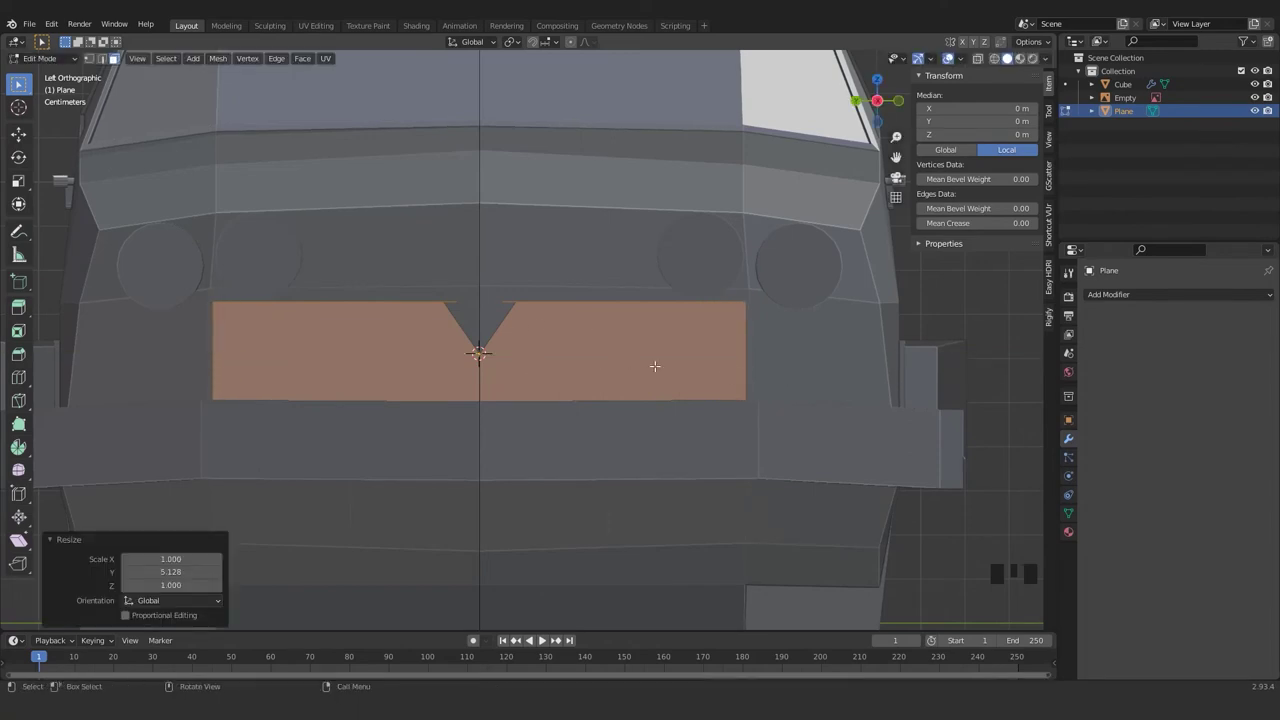
- Cut four evenly spaced vertical edge loops into the grille plane
{"action": "key", "text": "ctrl+r"}
{"action": "scroll", "coordinate": [554, 310], "scroll_direction": "up", "scroll_amount": 3}
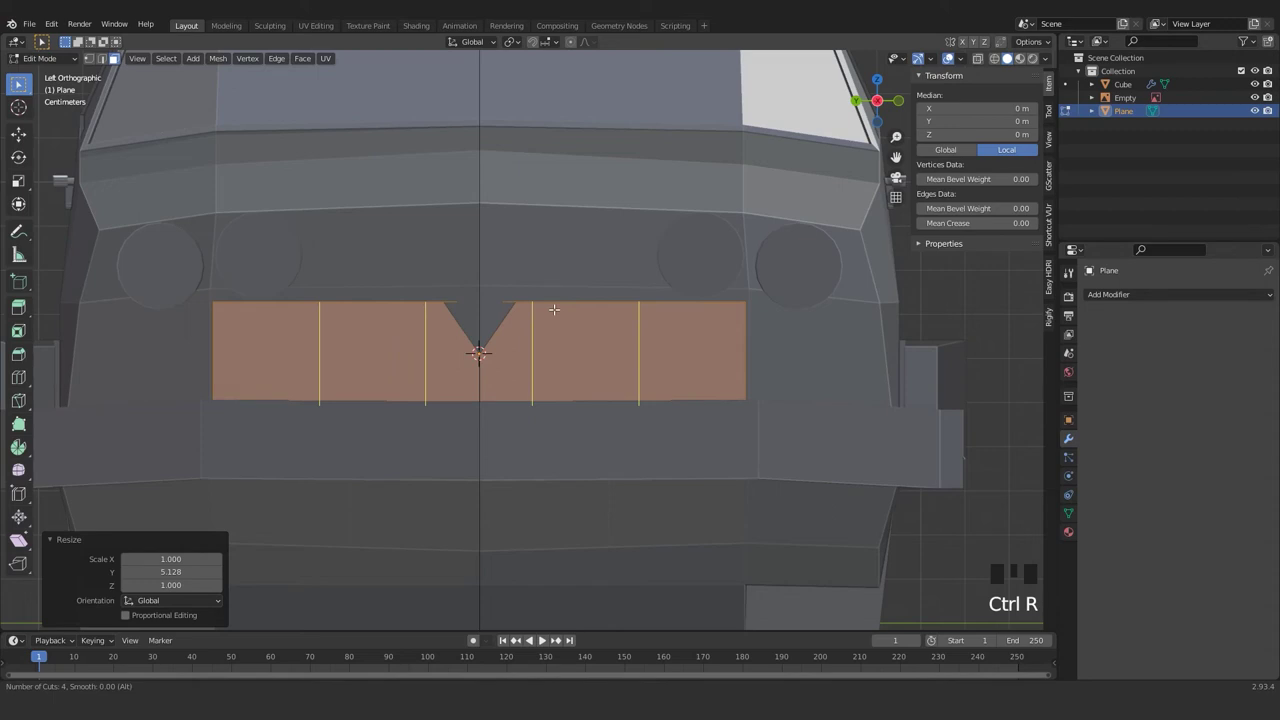
{"action": "left_click", "coordinate": [554, 310]}
{"action": "right_click", "coordinate": [554, 309]}
- Subdivide the entire grille plane three times with one cut each
{"action": "key", "text": "a"}
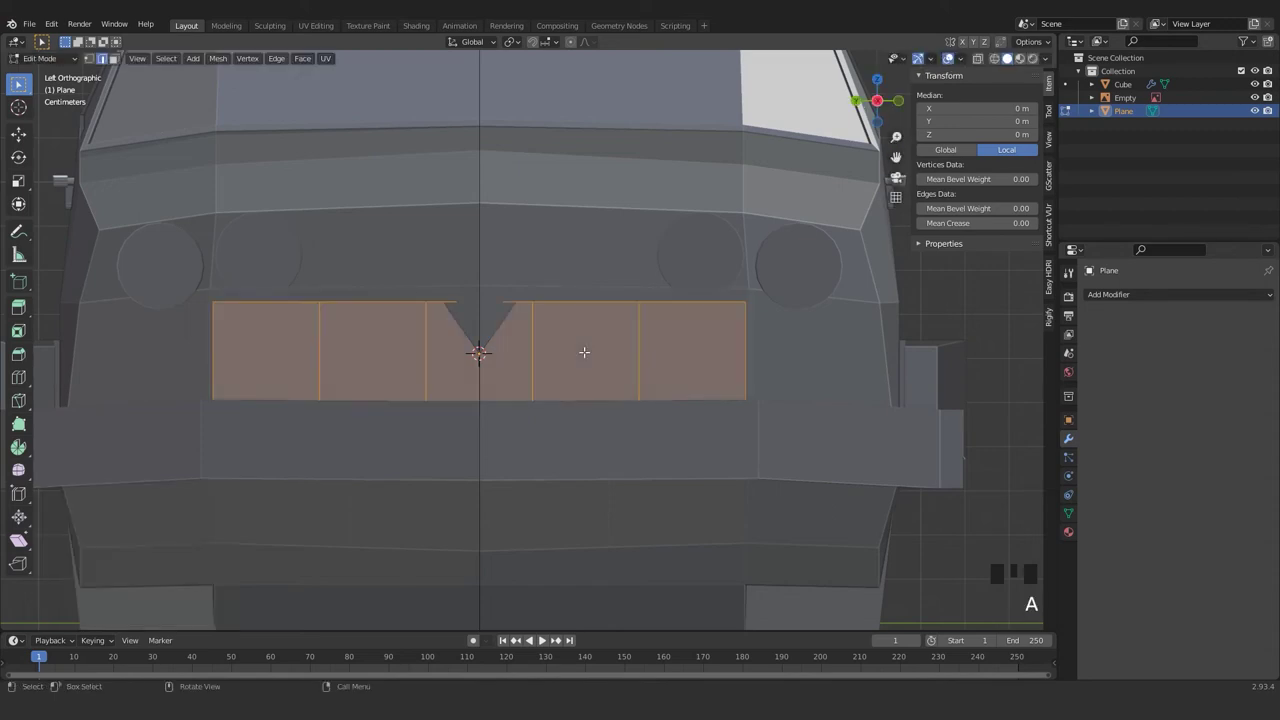
{"action": "right_click", "coordinate": [584, 352]}
{"action": "left_click", "coordinate": [548, 285]}
{"action": "right_click", "coordinate": [553, 358]}
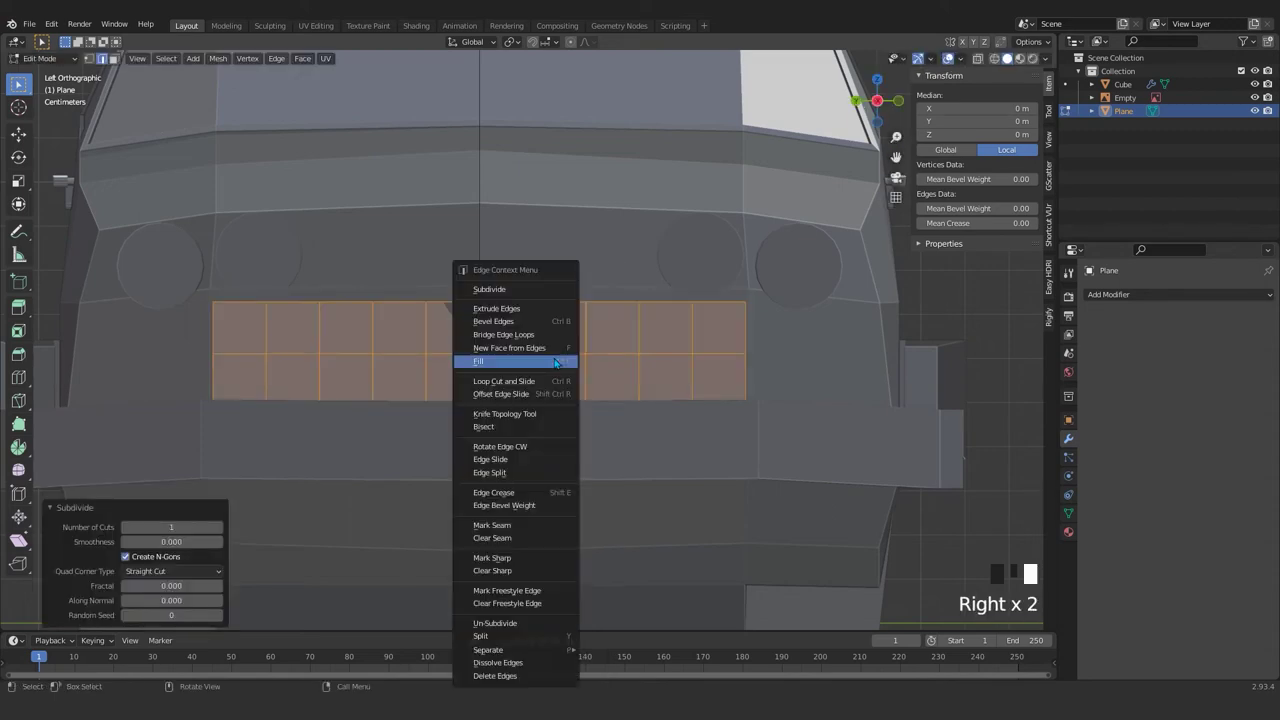
{"action": "left_click", "coordinate": [520, 291]}
{"action": "right_click", "coordinate": [553, 332]}
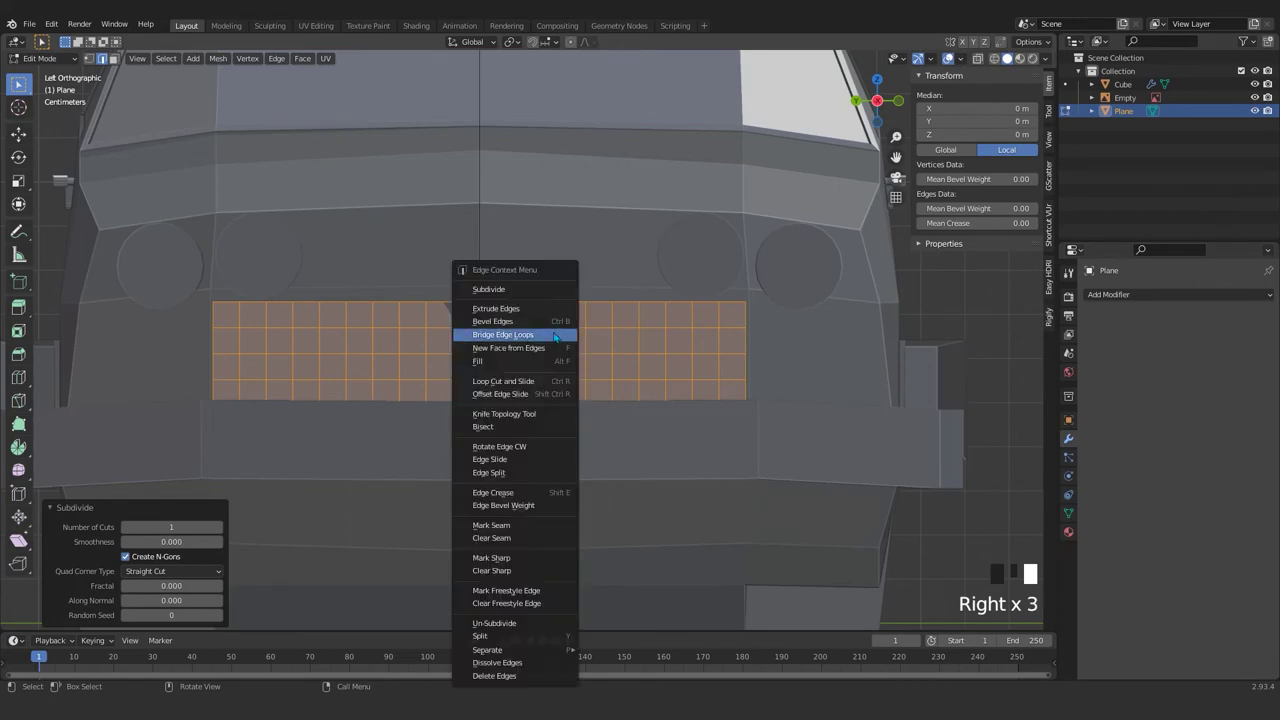
{"action": "left_click", "coordinate": [505, 289]}
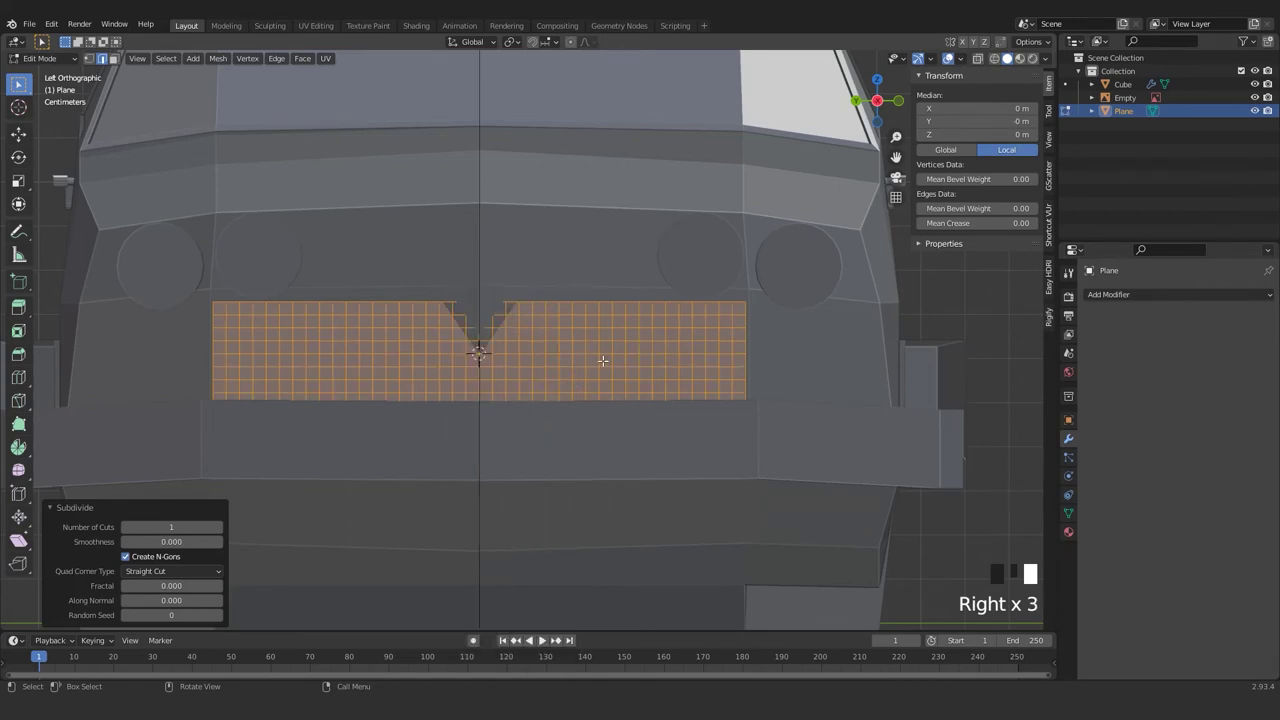
- Poke all faces of the grille plane and convert the triangles to quads to form a diagonal grid
{"action": "key", "text": "F3"}
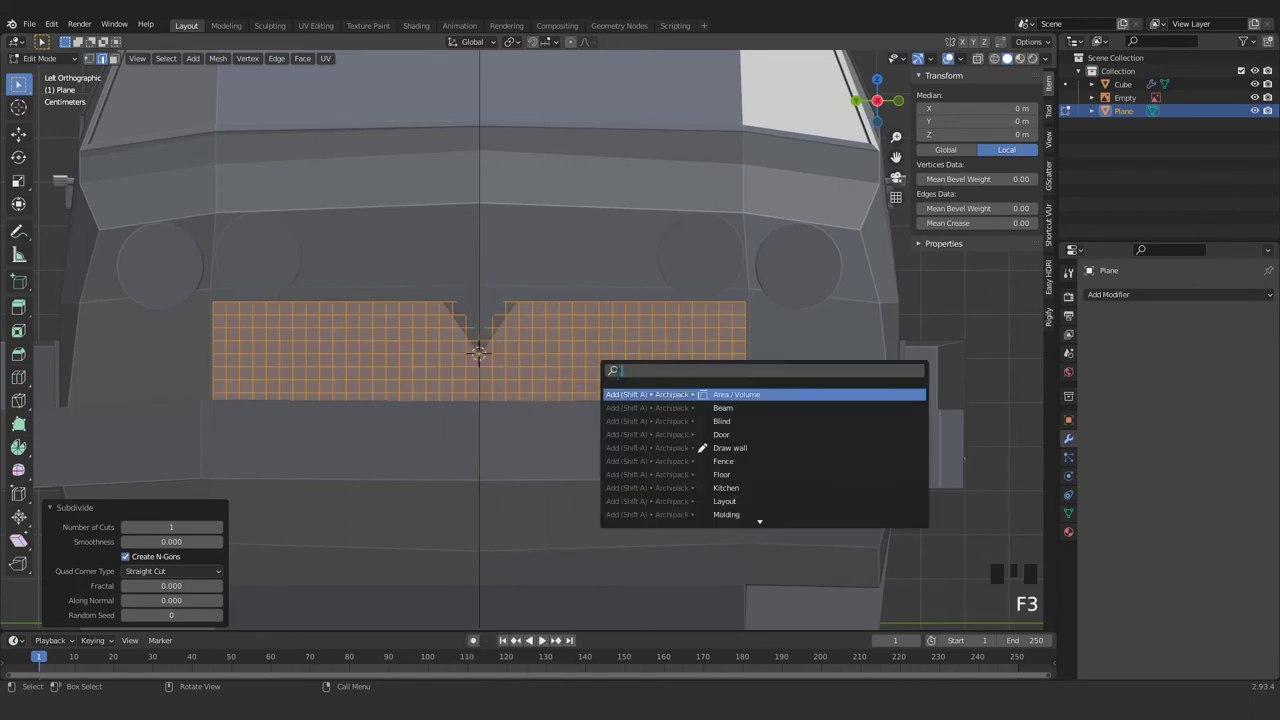
{"action": "type", "text": "POK"}
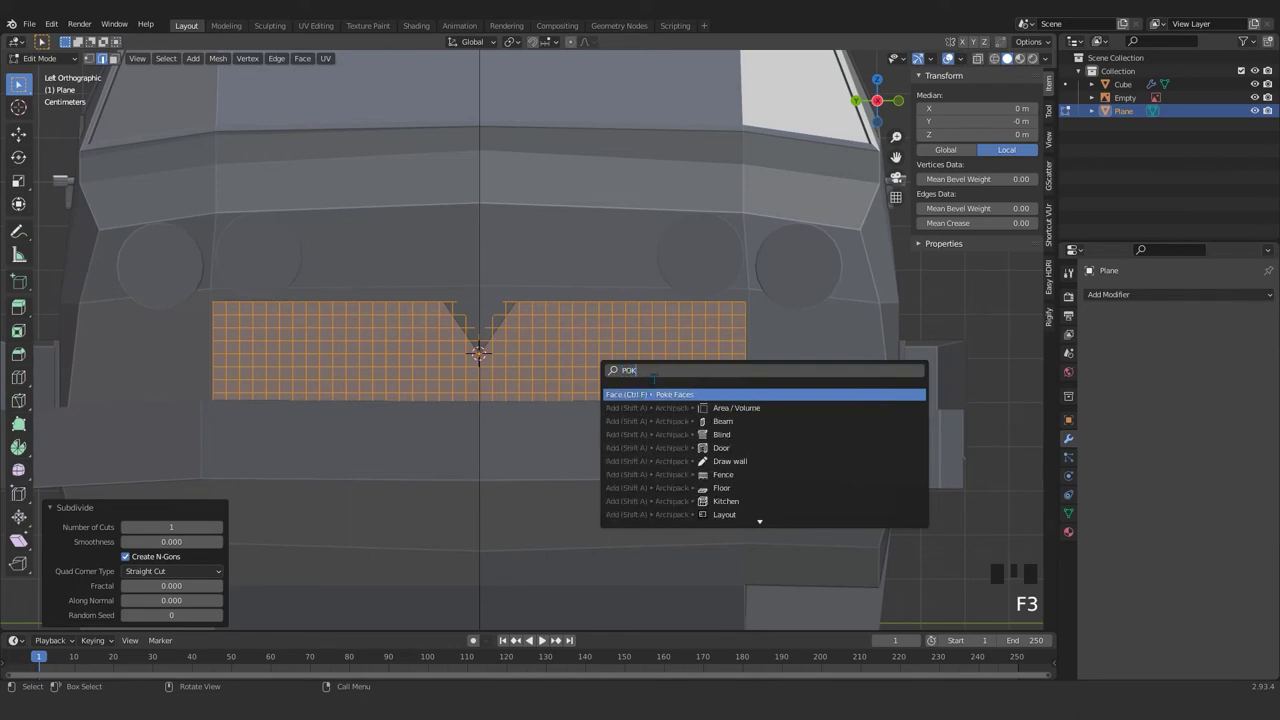
{"action": "key", "text": "Return"}
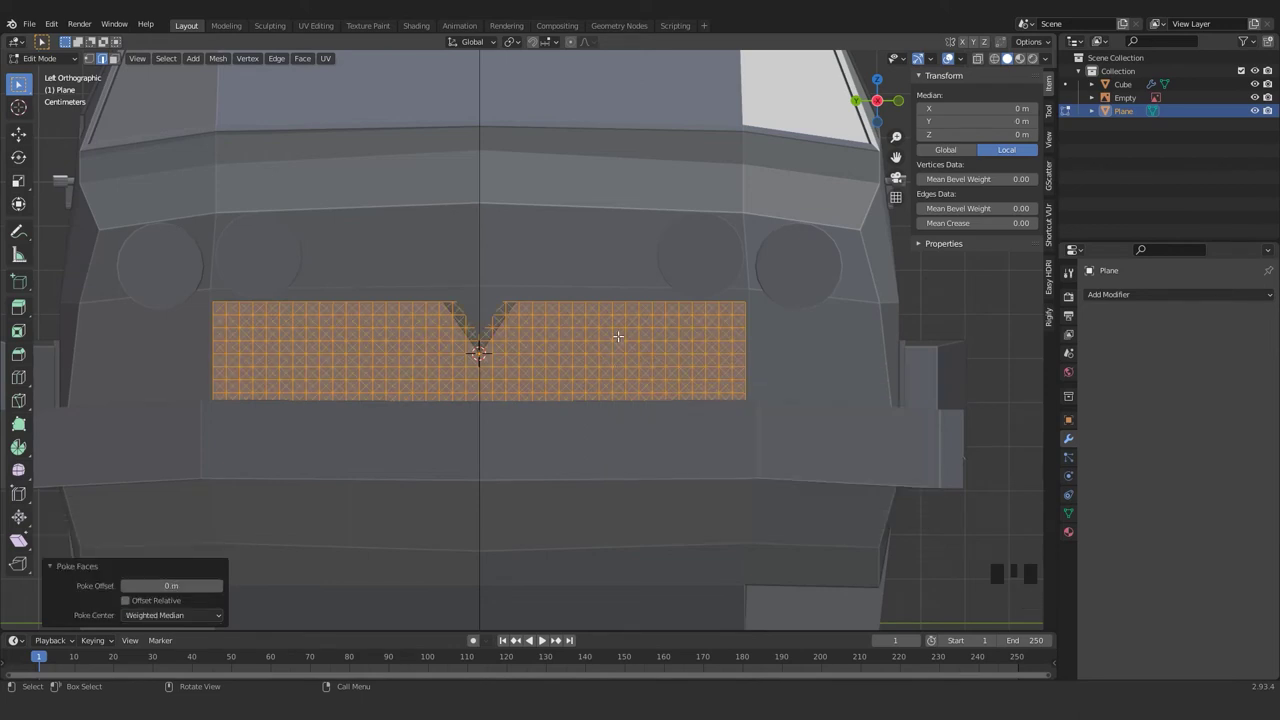
{"action": "scroll", "coordinate": [617, 337], "scroll_direction": "up", "scroll_amount": 3}
{"action": "scroll", "coordinate": [590, 308], "scroll_direction": "up", "scroll_amount": 3}
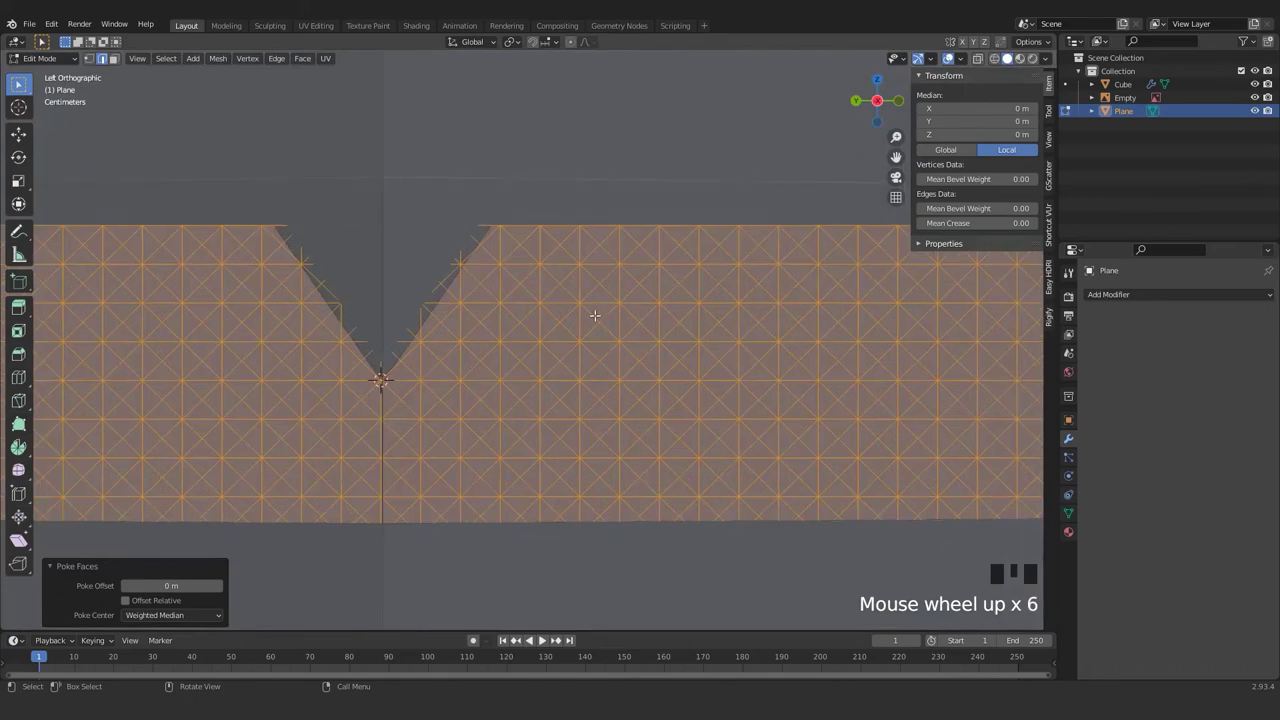
{"action": "scroll", "coordinate": [652, 372], "scroll_direction": "down", "scroll_amount": 2}
{"action": "key", "text": "F3"}
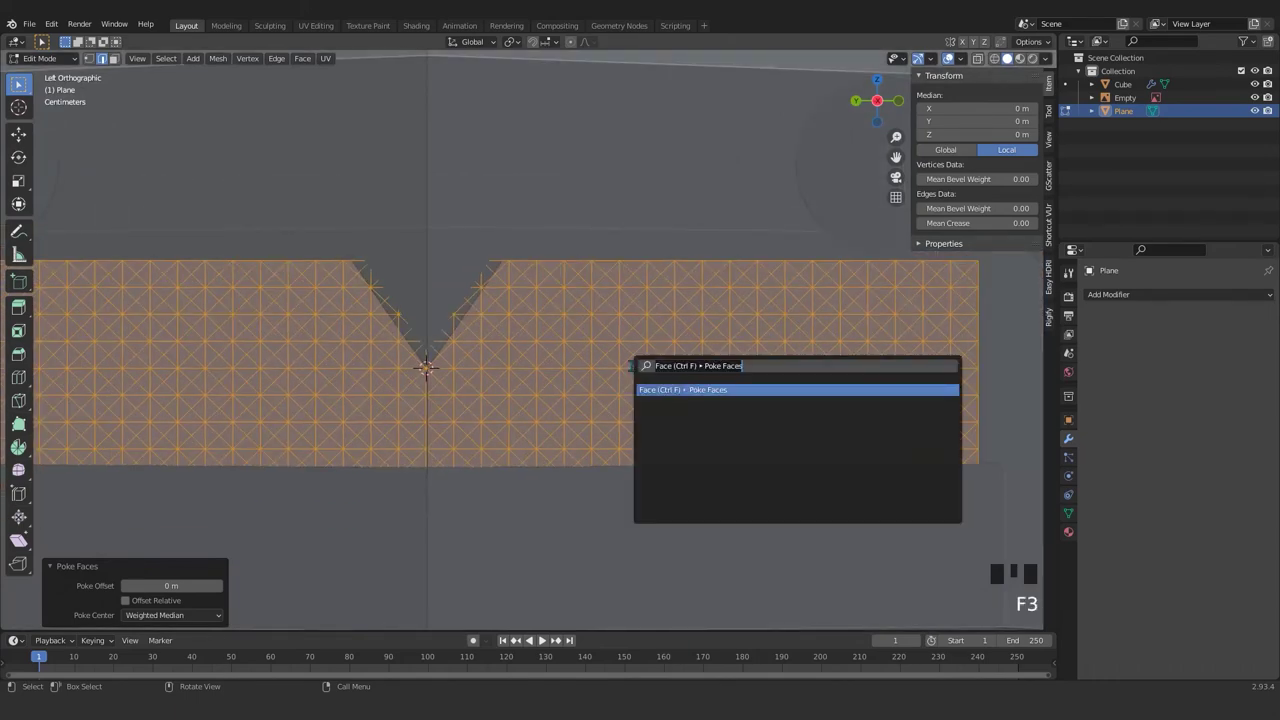
{"action": "type", "text": "TRI"}
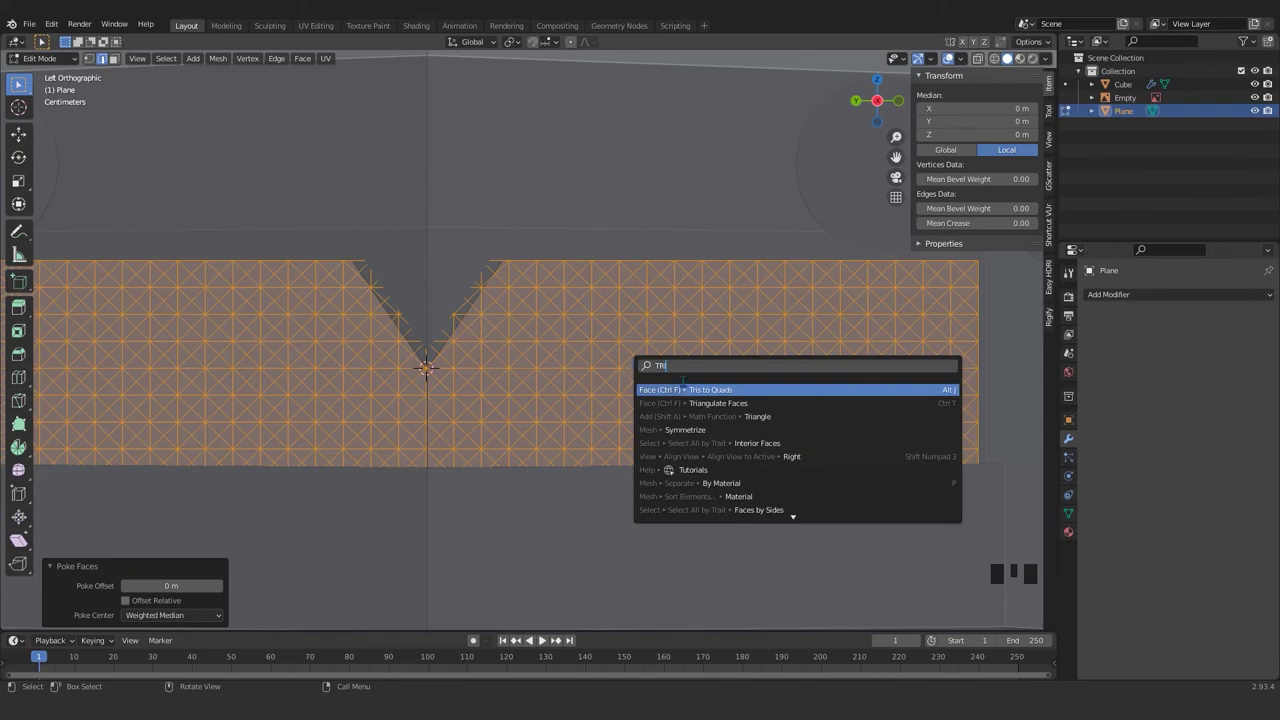
{"action": "left_click", "coordinate": [712, 390]}
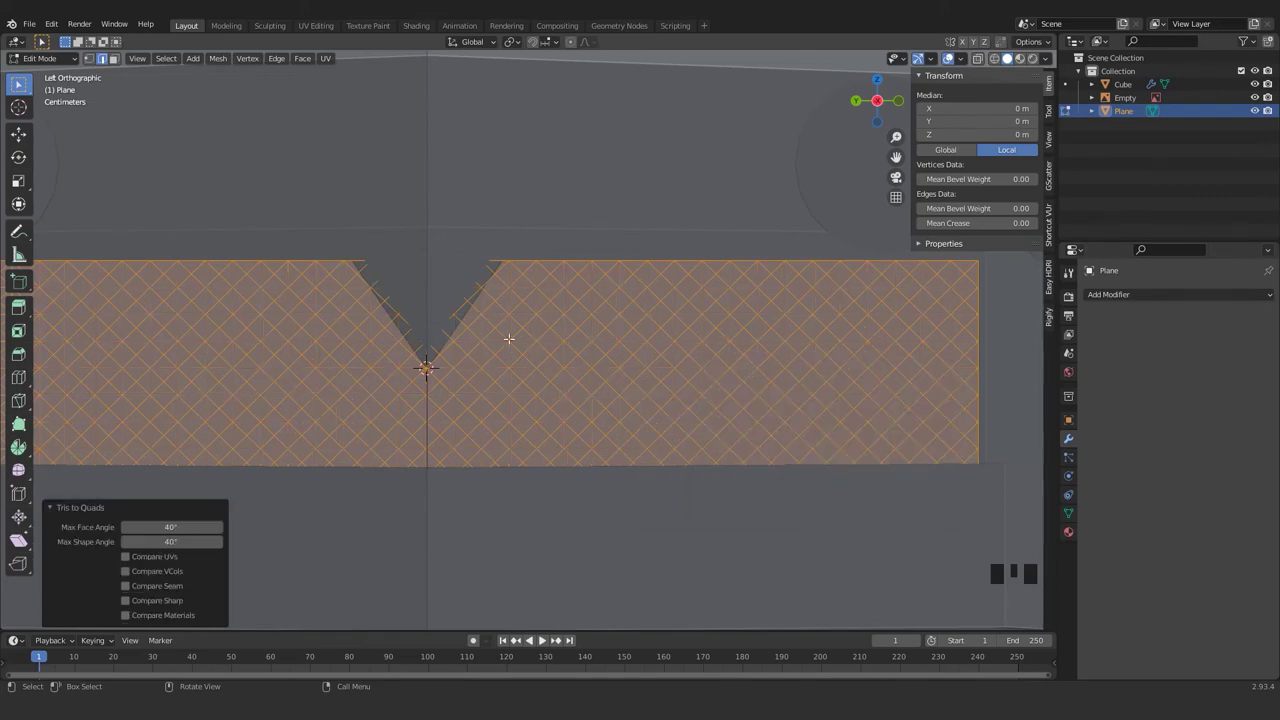
- Add a Wireframe modifier to the grille plane and set its thickness to about 0.0357 m
{"action": "scroll", "coordinate": [542, 326], "scroll_direction": "down", "scroll_amount": 3}
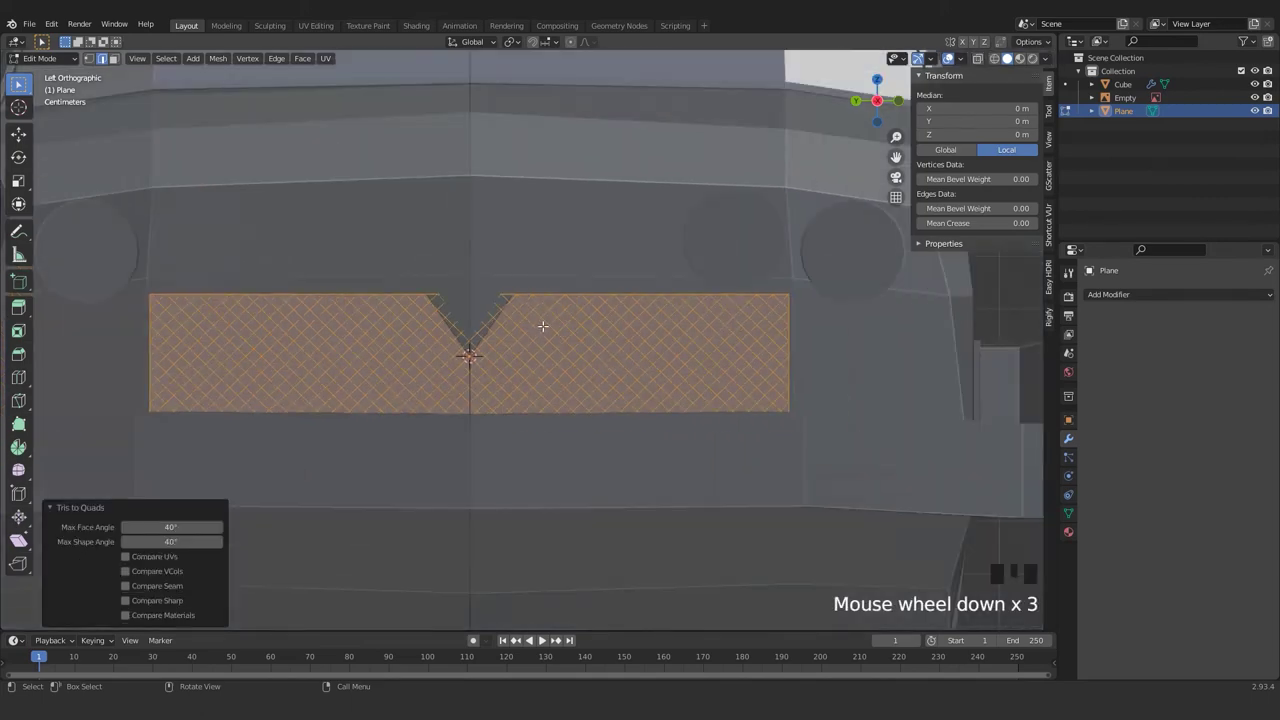
{"action": "left_click", "coordinate": [1140, 295]}
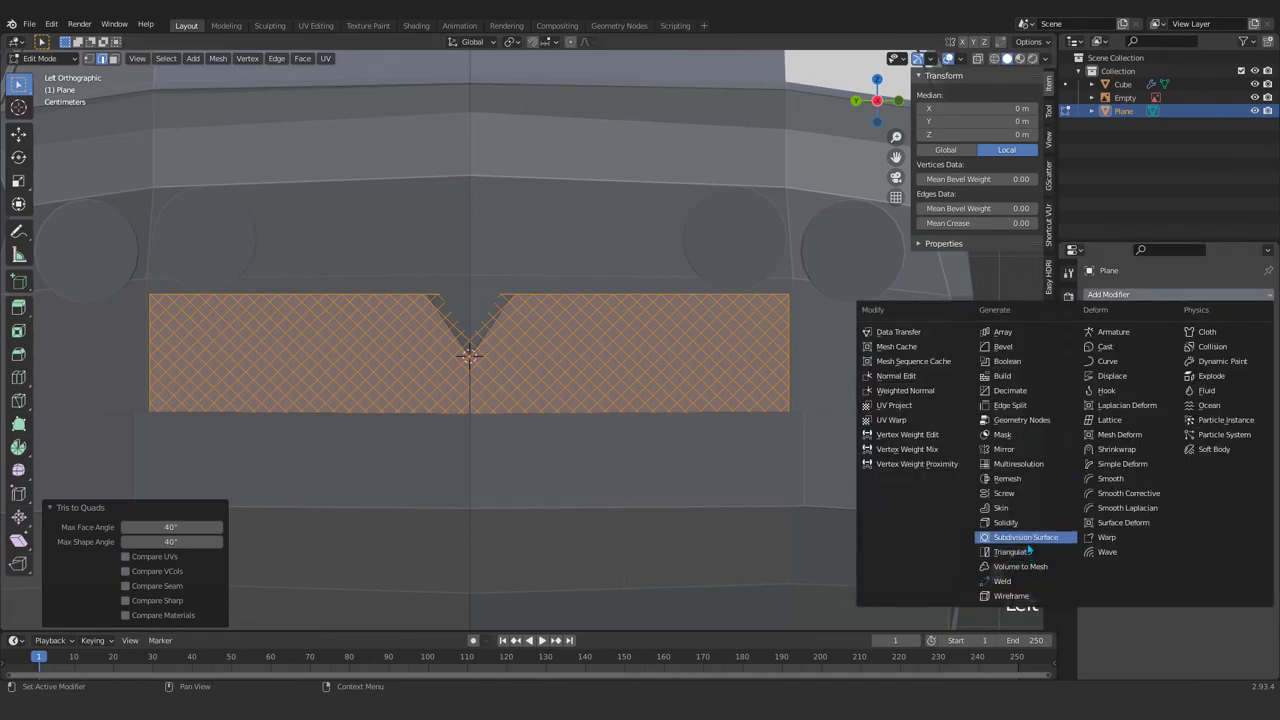
{"action": "left_click", "coordinate": [1018, 596]}
{"action": "scroll", "coordinate": [590, 374], "scroll_direction": "up", "scroll_amount": 3}
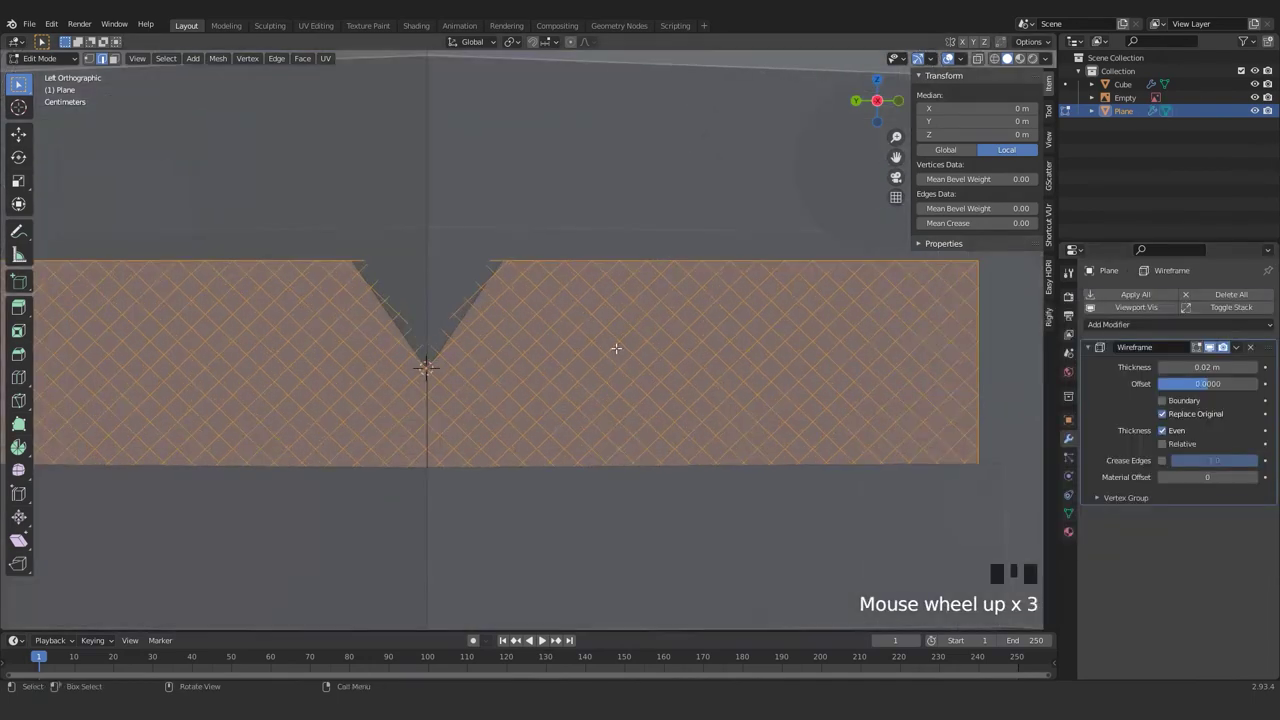
{"action": "key", "text": "Tab"}
{"action": "middle_click_drag", "start_coordinate": [600, 360], "coordinate": [590, 374], "text": "shift"}
{"action": "scroll", "coordinate": [590, 374], "scroll_direction": "up", "scroll_amount": 4}
{"action": "scroll", "coordinate": [590, 374], "scroll_direction": "up", "scroll_amount": 4}
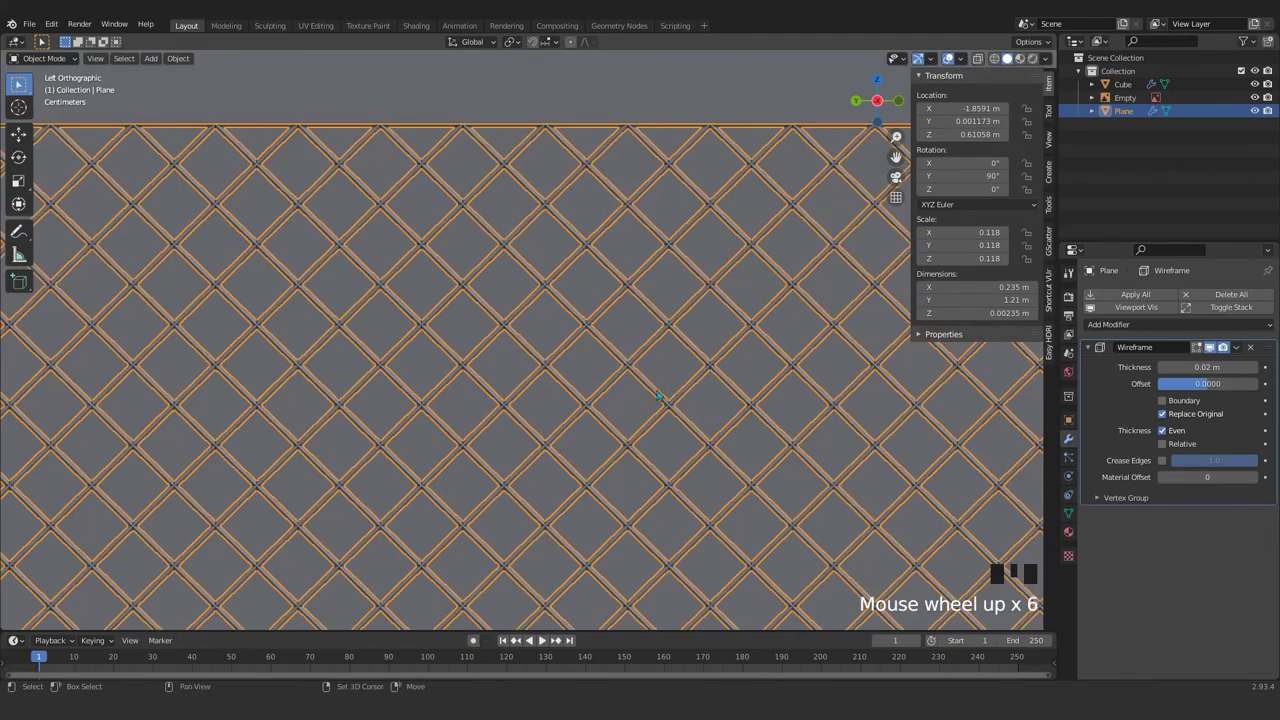
{"action": "scroll", "coordinate": [590, 374], "scroll_direction": "up", "scroll_amount": 3}
{"action": "left_click_drag", "start_coordinate": [1207, 367], "coordinate": [1240, 367], "text": "shift"}
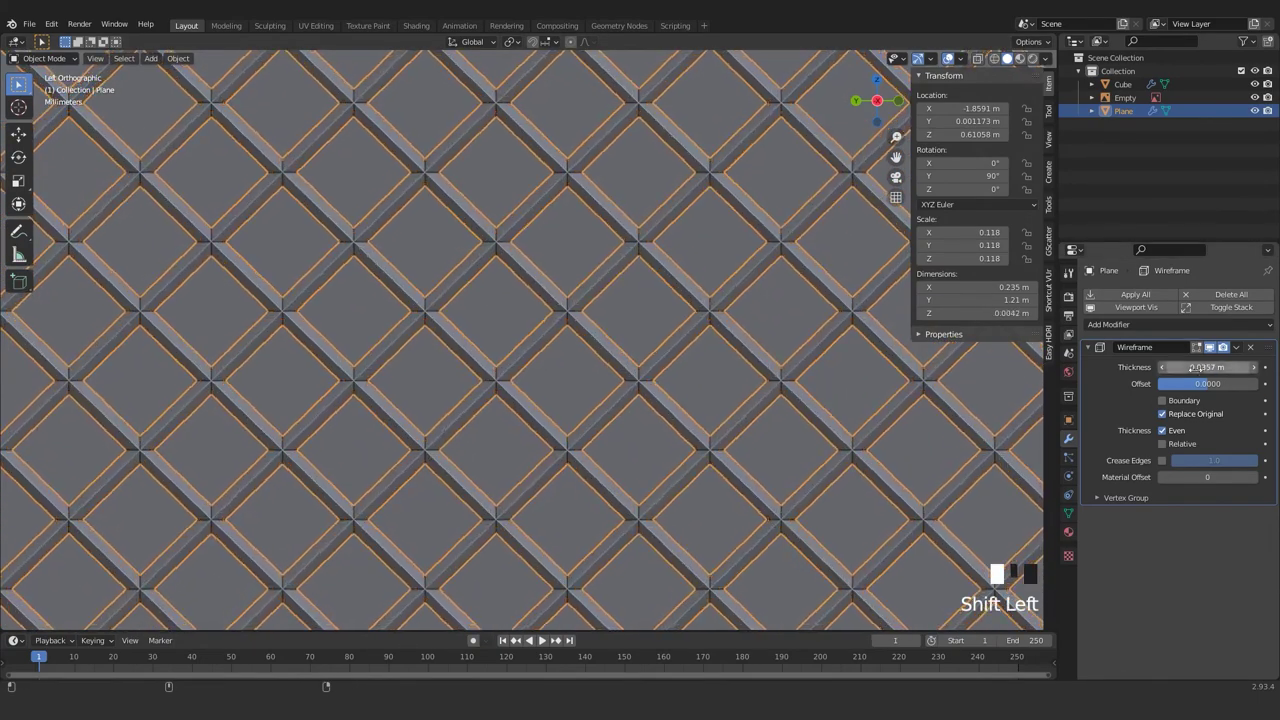
- Open the grille plane for mesh editing in the top view with wireframe shading
{"action": "scroll", "coordinate": [522, 430], "scroll_direction": "down", "scroll_amount": 6}
{"action": "middle_click_drag", "start_coordinate": [522, 430], "coordinate": [573, 411]}
{"action": "key", "text": "KP_1"}
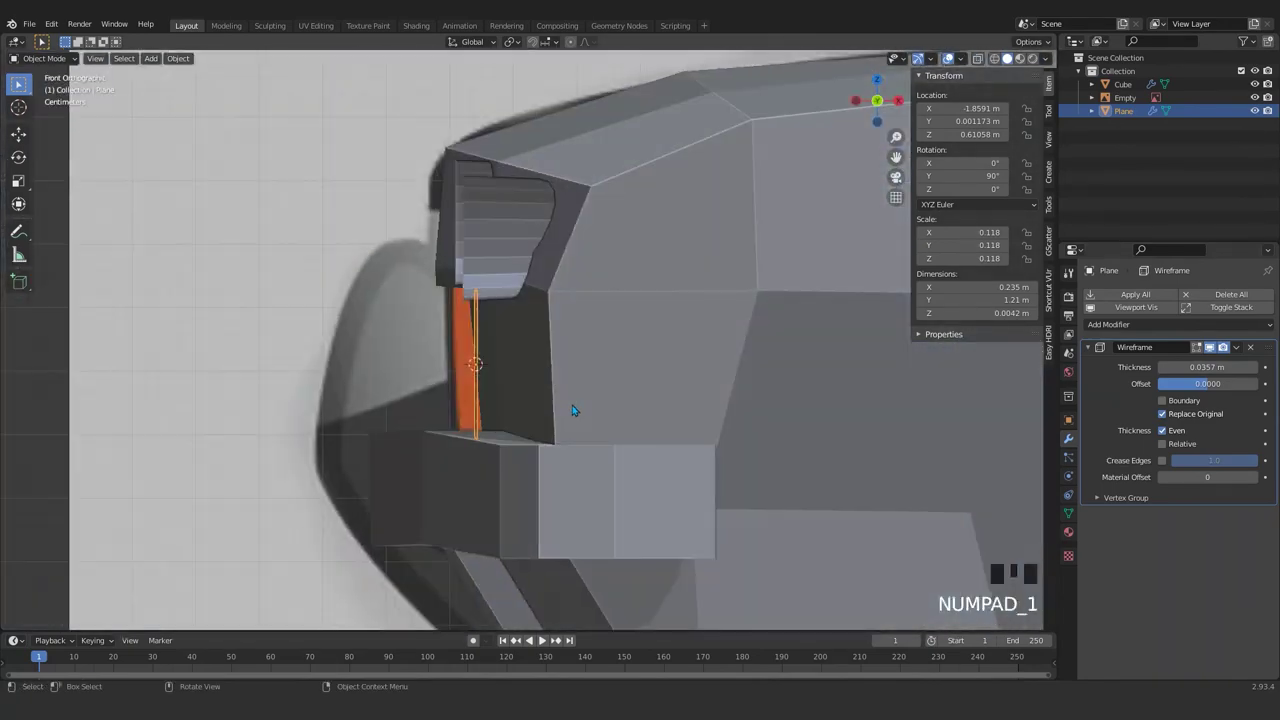
{"action": "key", "text": "KP_3"}
{"action": "scroll", "coordinate": [572, 408], "scroll_direction": "down", "scroll_amount": 5}
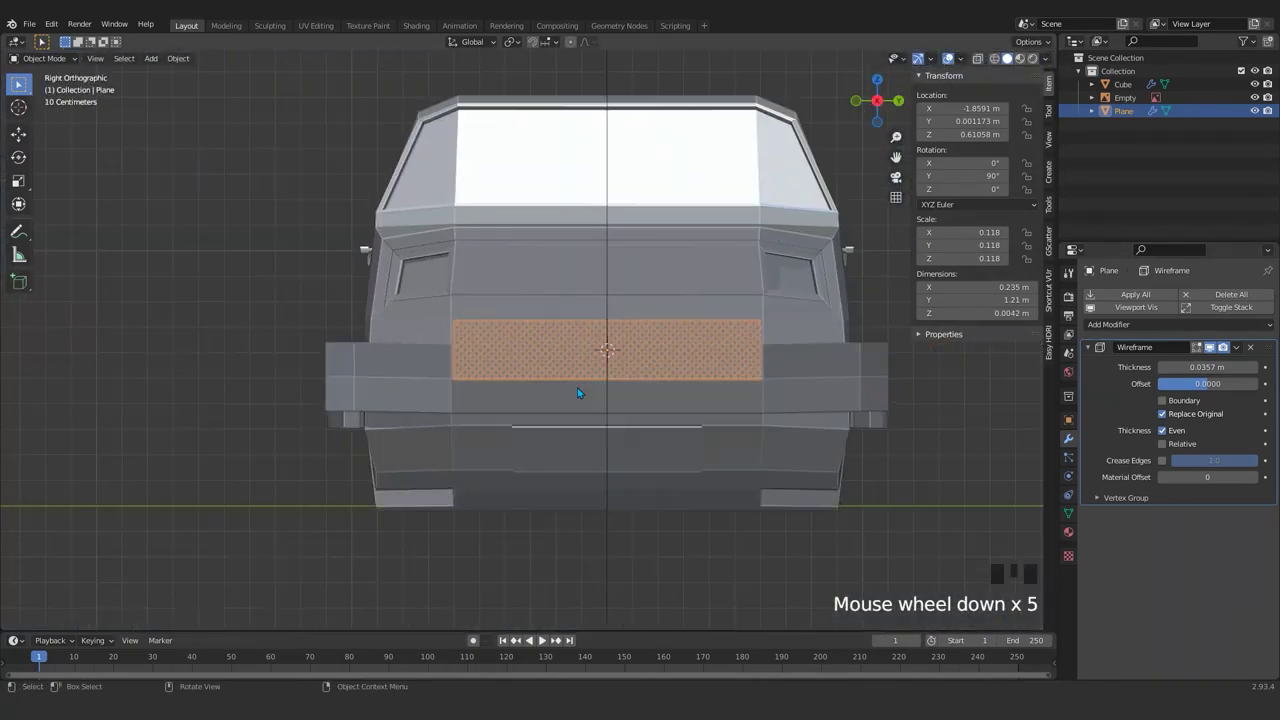
{"action": "key", "text": "KP_7"}
{"action": "key", "text": "Tab"}
{"action": "key", "text": "z"}
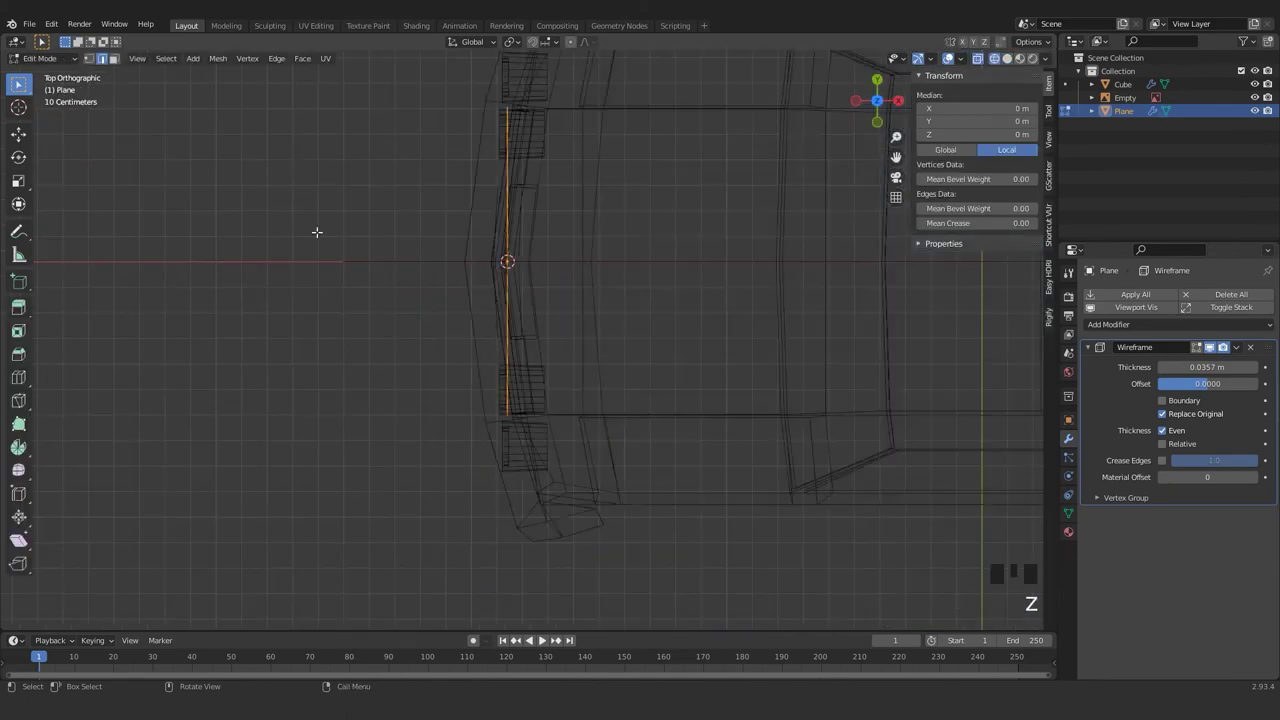
- Enable proportional editing with the Linear falloff
{"action": "scroll", "coordinate": [505, 250], "scroll_direction": "up", "scroll_amount": 2}
{"action": "middle_click_drag", "start_coordinate": [505, 250], "coordinate": [516, 315], "text": "shift"}
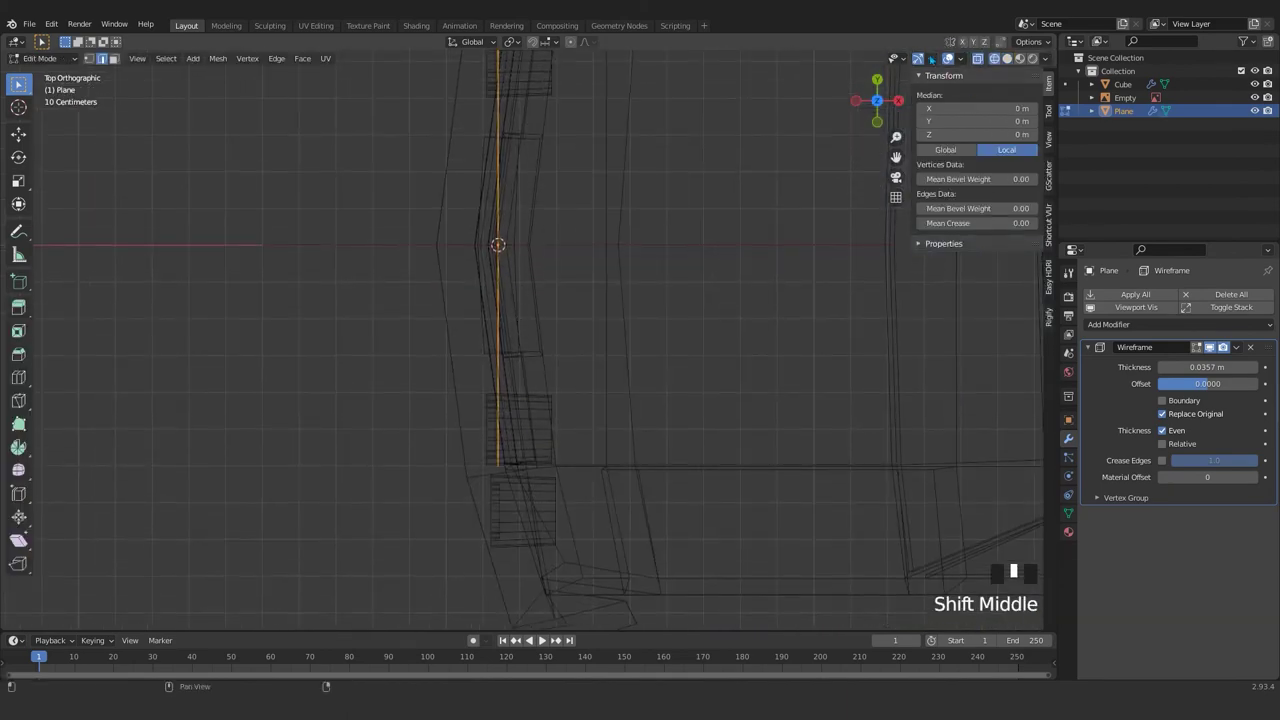
{"action": "left_click", "coordinate": [587, 42]}
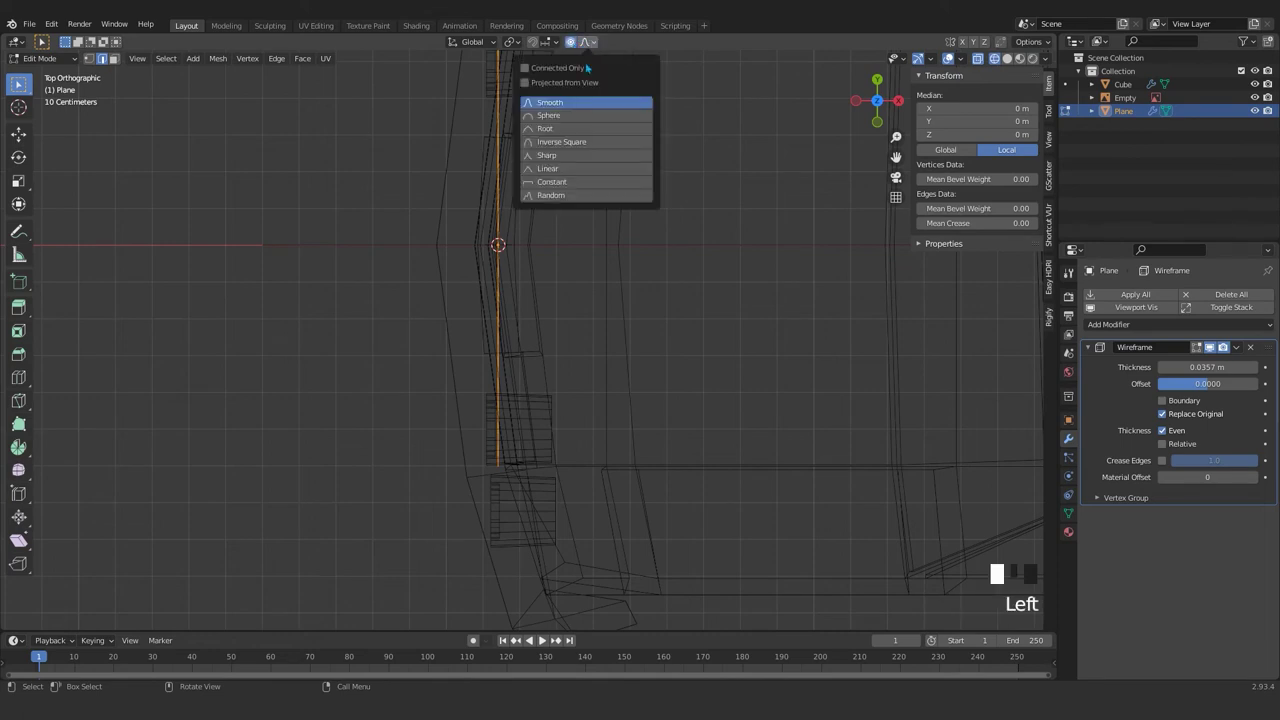
{"action": "left_click", "coordinate": [541, 170]}
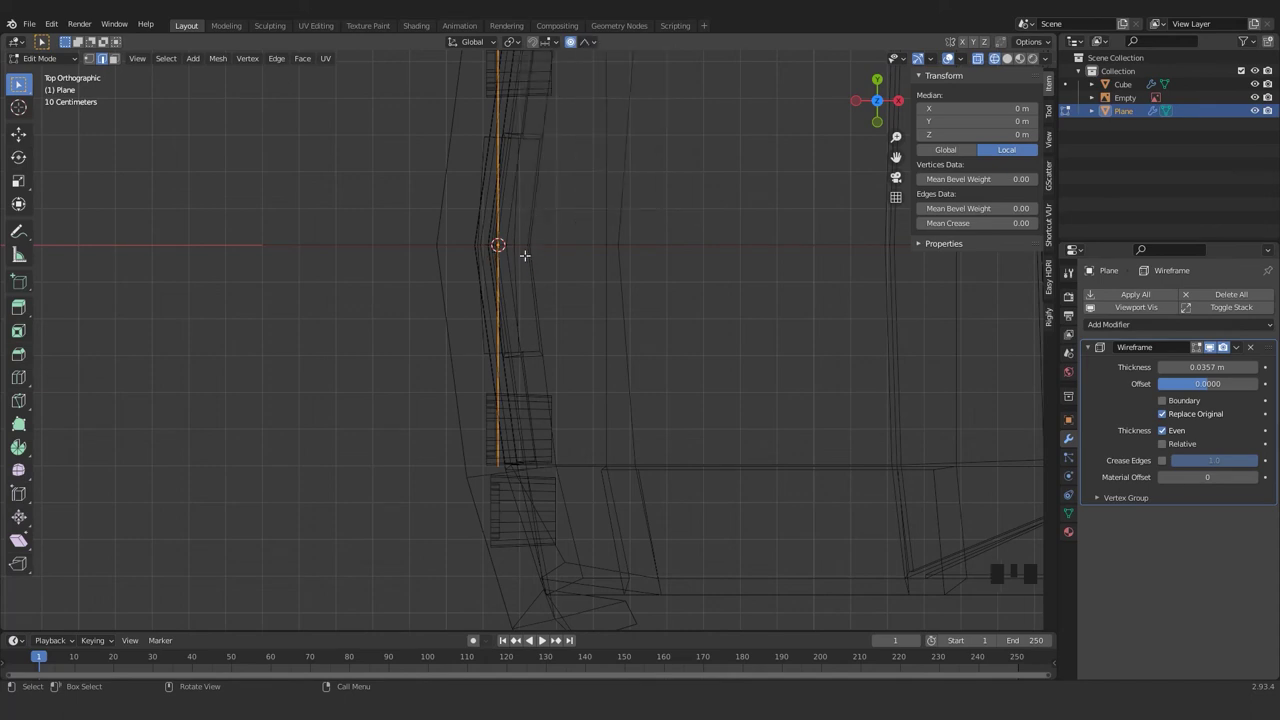
- Move the grille's centre edge loop about -0.169 m along X with linear proportional editing to bend the mesh into a V
{"action": "left_click", "coordinate": [498, 250]}
{"action": "scroll", "coordinate": [498, 245], "scroll_direction": "up", "scroll_amount": 3}
{"action": "middle_click_drag", "start_coordinate": [514, 251], "coordinate": [717, 303], "text": "shift"}
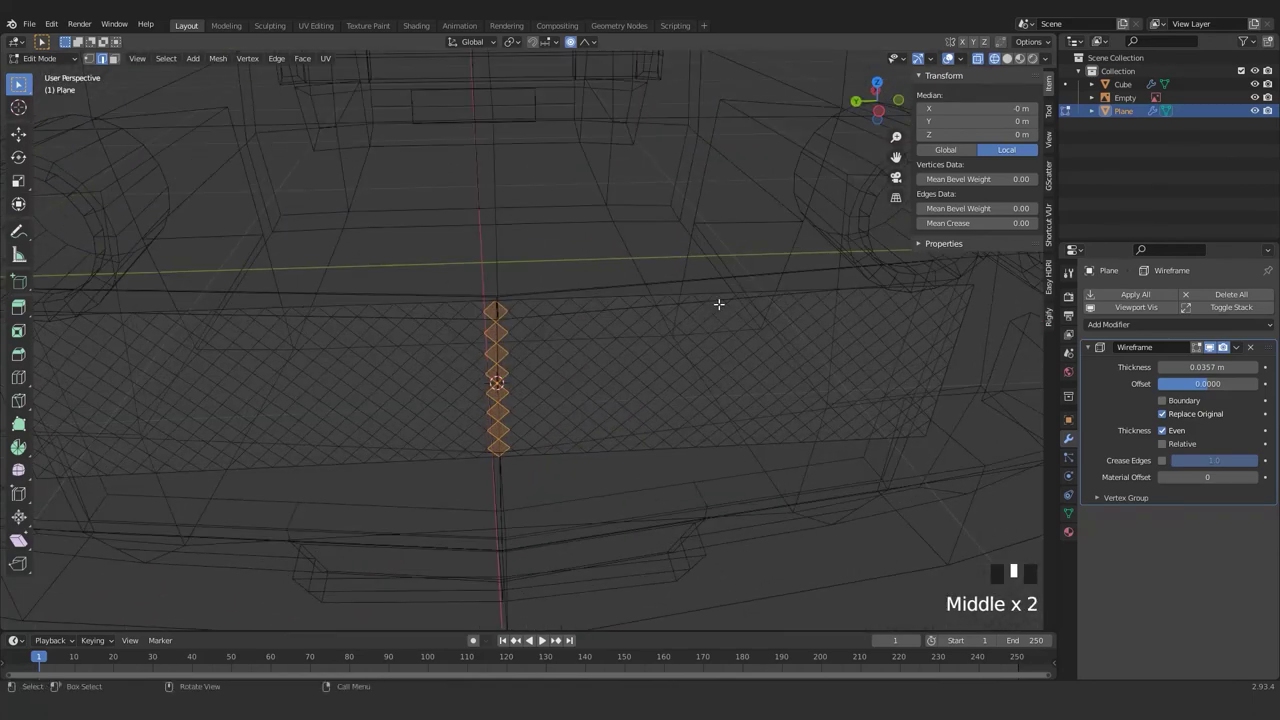
{"action": "key", "text": "KP_7"}
{"action": "scroll", "coordinate": [718, 304], "scroll_direction": "down", "scroll_amount": 6}
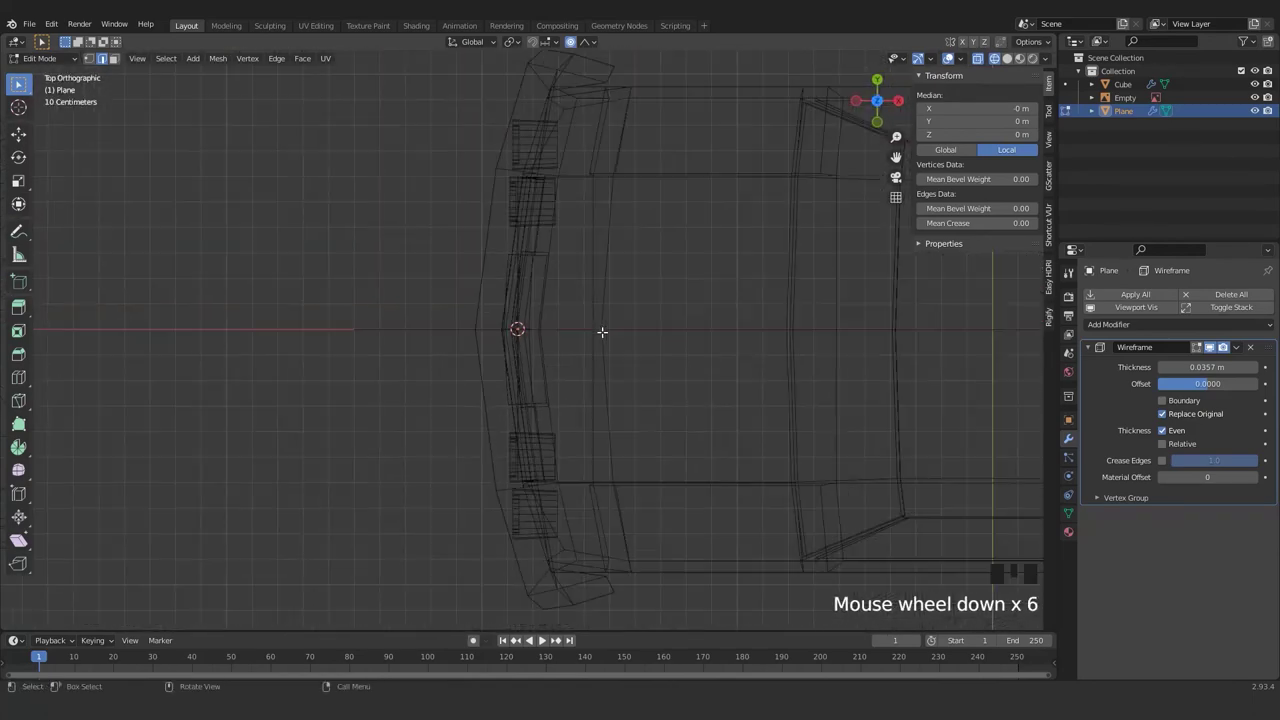
{"action": "key", "text": "g"}
{"action": "key", "text": "x"}
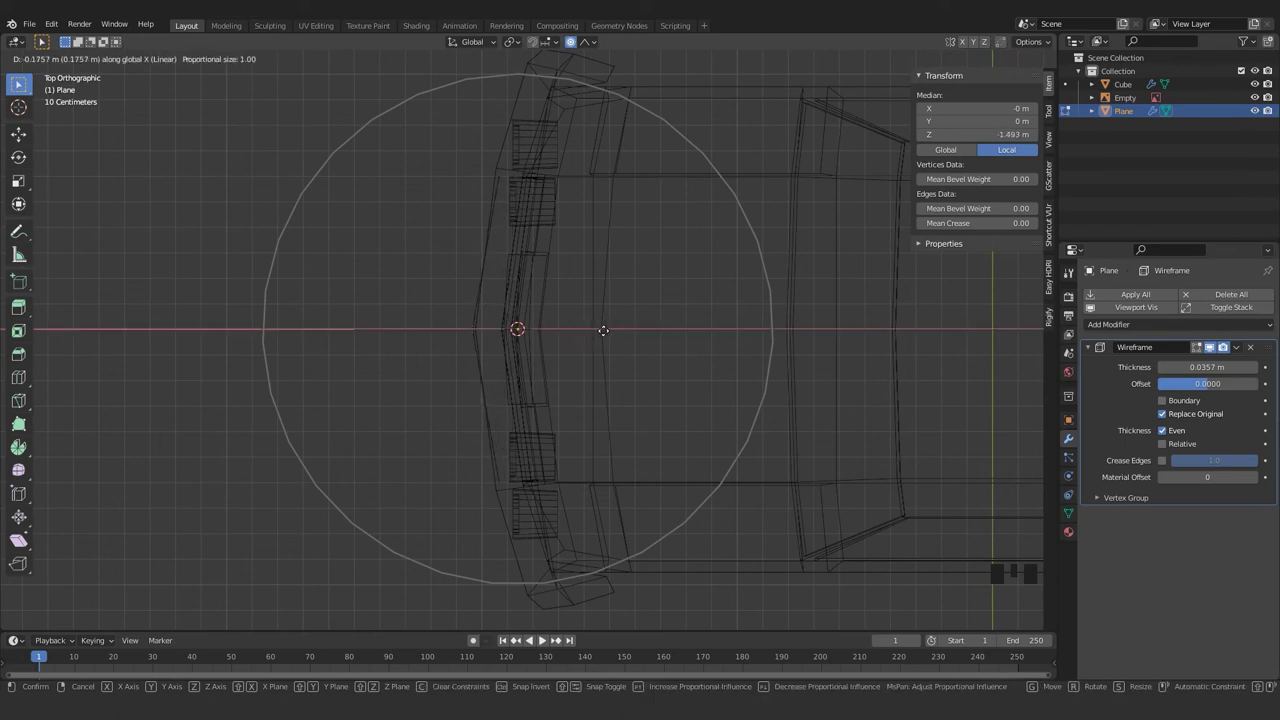
{"action": "left_click", "coordinate": [618, 328]}
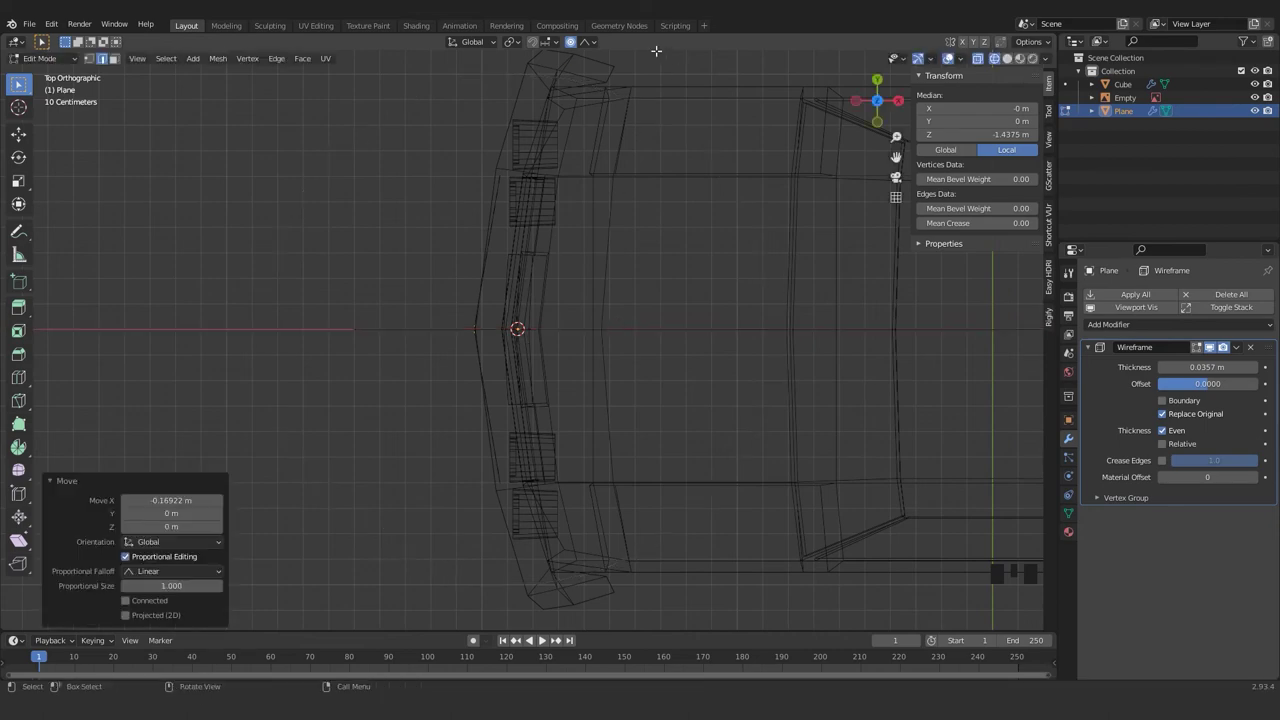
{"action": "middle_click_drag", "start_coordinate": [560, 330], "coordinate": [627, 385]}
{"action": "key", "text": "Tab"}
- Move the bent grille back along X to about -1.713 m so it sits in the nose, and return to solid shading
{"action": "scroll", "coordinate": [627, 385], "scroll_direction": "up", "scroll_amount": 3}
{"action": "key", "text": "KP_7"}
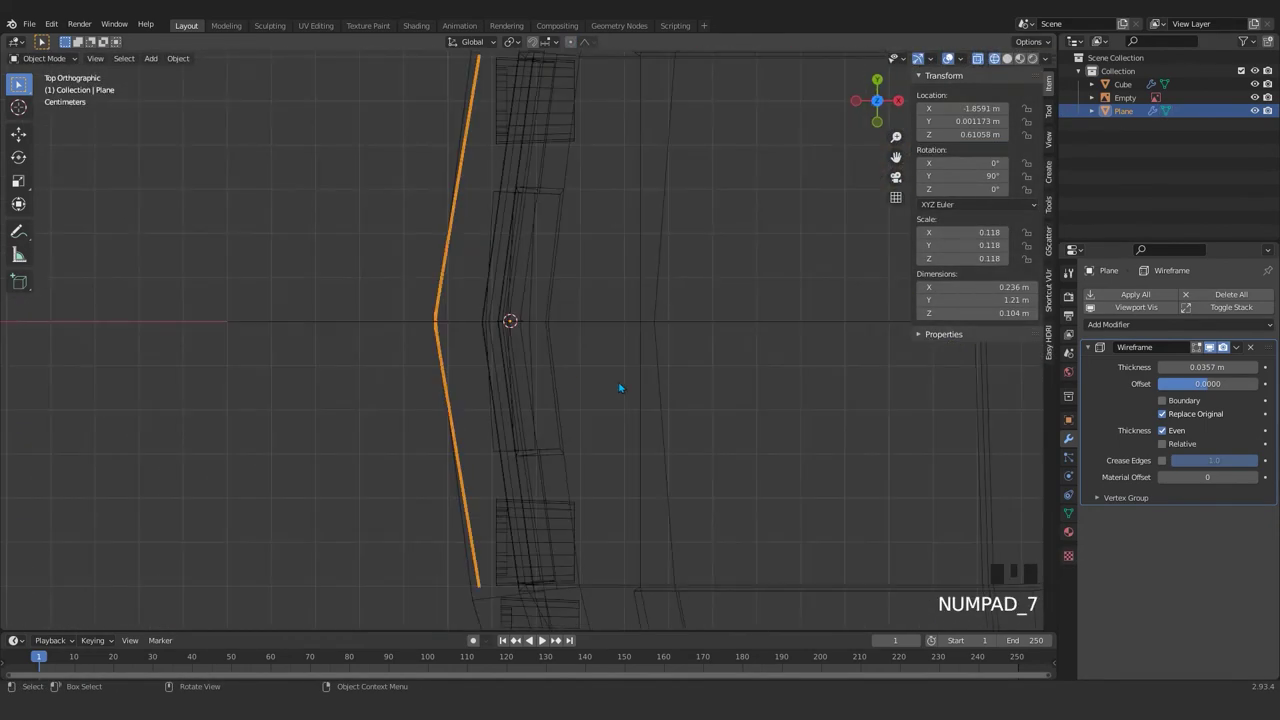
{"action": "key", "text": "g"}
{"action": "key", "text": "x"}
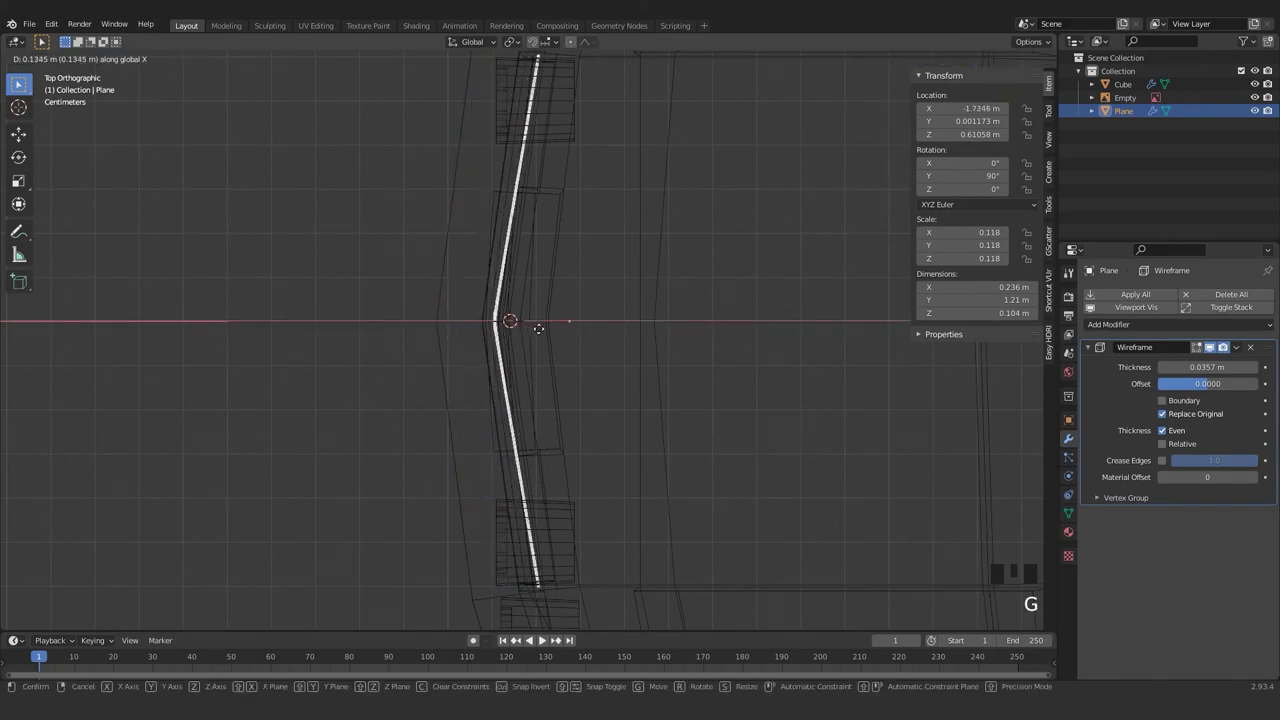
{"action": "left_click", "coordinate": [551, 334]}
{"action": "mouse_move", "coordinate": [551, 334]}
{"action": "middle_mouse_down"}
{"action": "mouse_move", "coordinate": [565, 345]}
{"action": "mouse_move", "coordinate": [491, 366]}
{"action": "mouse_move", "coordinate": [577, 380]}
{"action": "mouse_move", "coordinate": [660, 498]}
{"action": "mouse_move", "coordinate": [748, 517]}
{"action": "mouse_move", "coordinate": [729, 491]}
{"action": "mouse_move", "coordinate": [751, 474]}
{"action": "mouse_move", "coordinate": [700, 470]}
{"action": "mouse_move", "coordinate": [657, 486]}
{"action": "mouse_move", "coordinate": [429, 437]}
{"action": "middle_mouse_up"}
{"action": "key", "text": "shift+z"}
{"action": "scroll", "coordinate": [577, 380], "scroll_direction": "up", "scroll_amount": 3}
{"action": "scroll", "coordinate": [660, 498], "scroll_direction": "down", "scroll_amount": 1}
{"action": "left_click", "coordinate": [664, 488]}
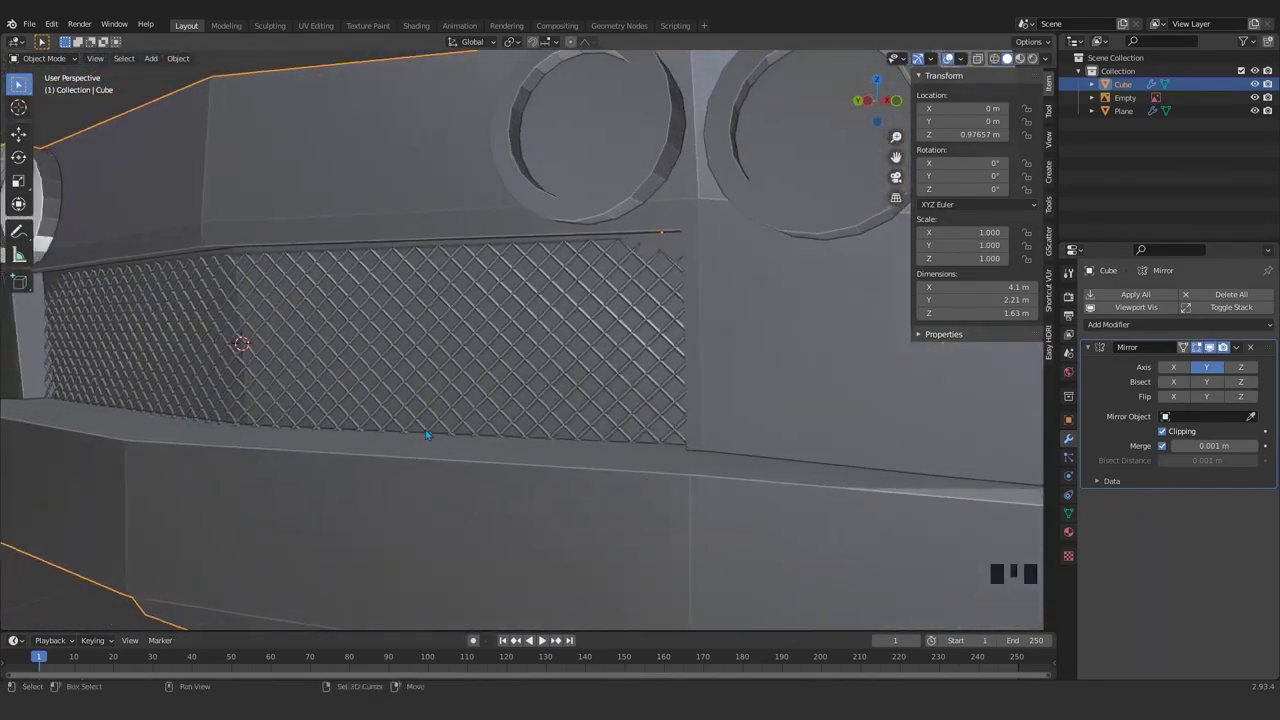
{"action": "scroll", "coordinate": [551, 401], "scroll_direction": "down", "scroll_amount": 2}
{"action": "middle_click_drag", "start_coordinate": [551, 401], "coordinate": [473, 410]}
{"action": "scroll", "coordinate": [563, 394], "scroll_direction": "up", "scroll_amount": 2}
{"action": "scroll", "coordinate": [473, 410], "scroll_direction": "down", "scroll_amount": 3}
- Rotate the grille about -0.33° around Z and shift it about -0.012 m along X
{"action": "left_click", "coordinate": [511, 402]}
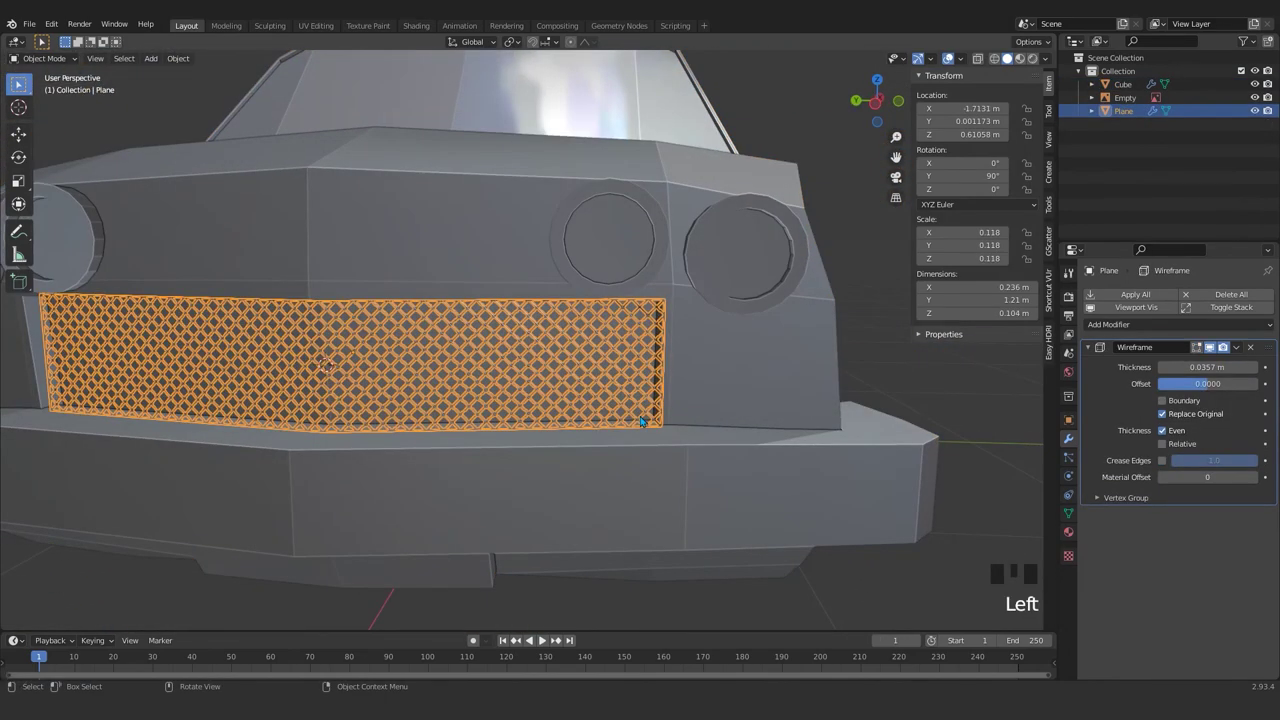
{"action": "key", "text": "r"}
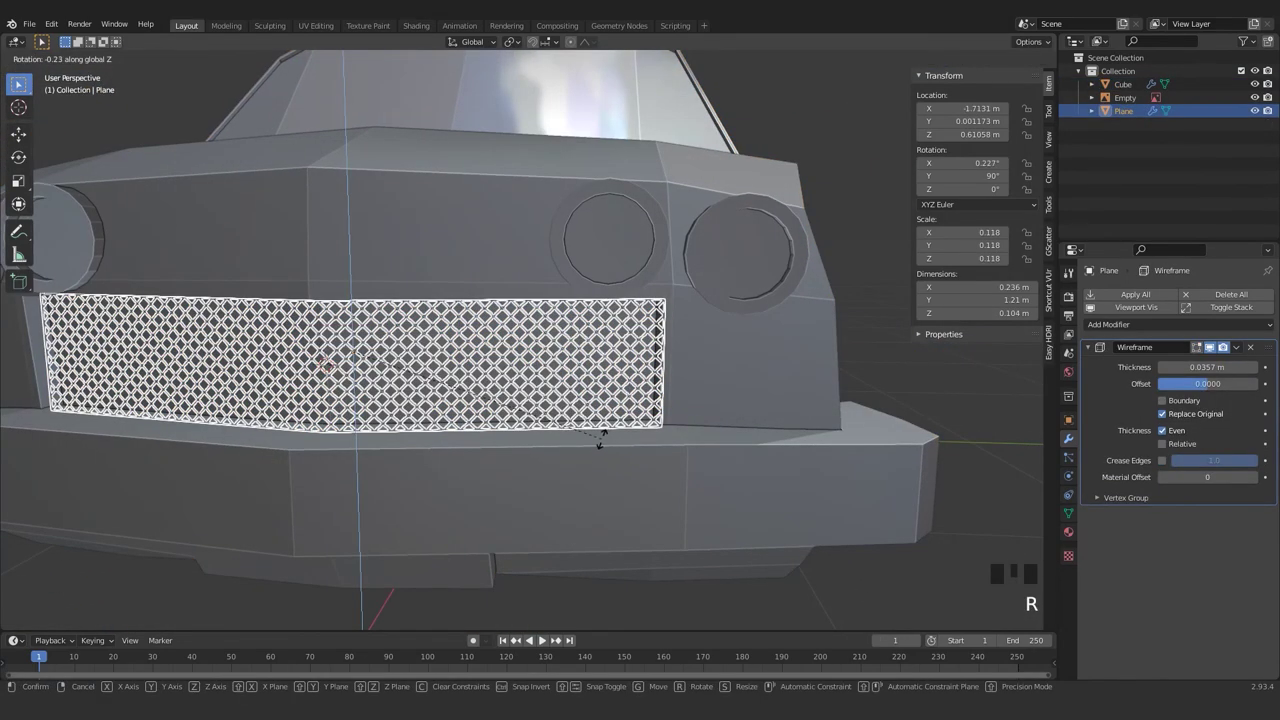
{"action": "left_click", "coordinate": [521, 428]}
{"action": "middle_click_drag", "start_coordinate": [521, 428], "coordinate": [437, 463]}
{"action": "key", "text": "g"}
{"action": "key", "text": "x"}
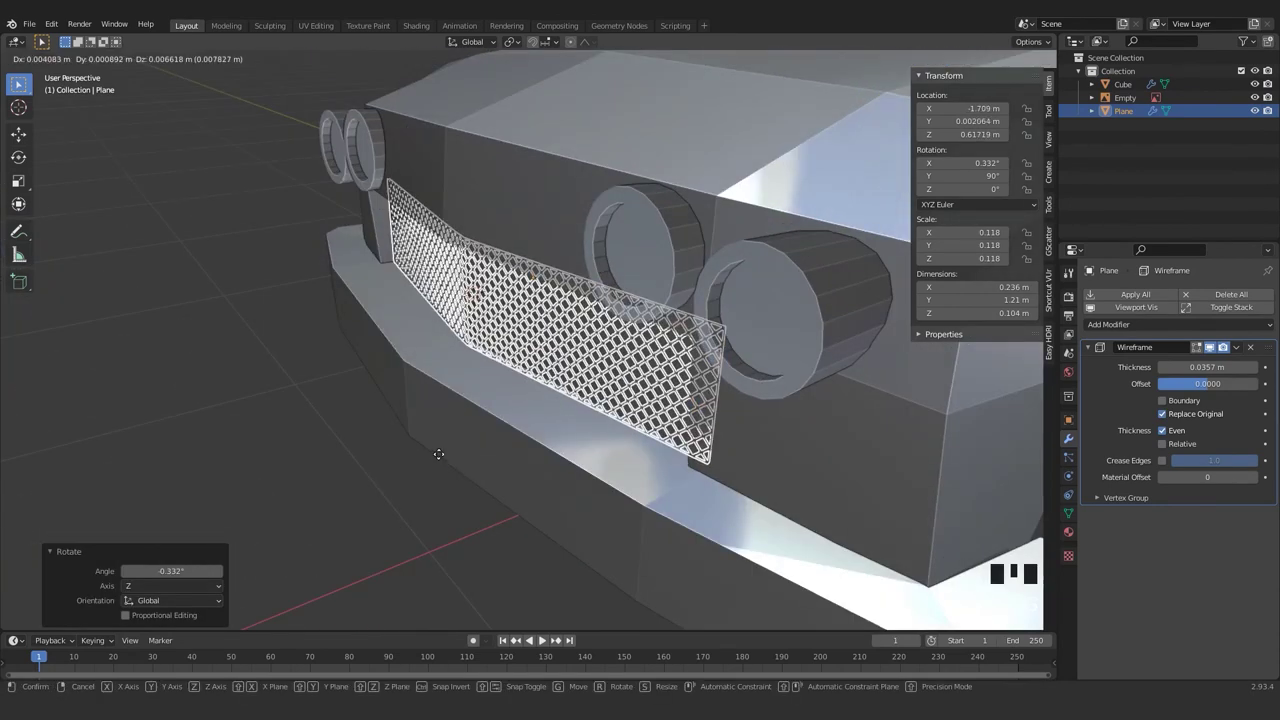
{"action": "left_click", "coordinate": [378, 461]}
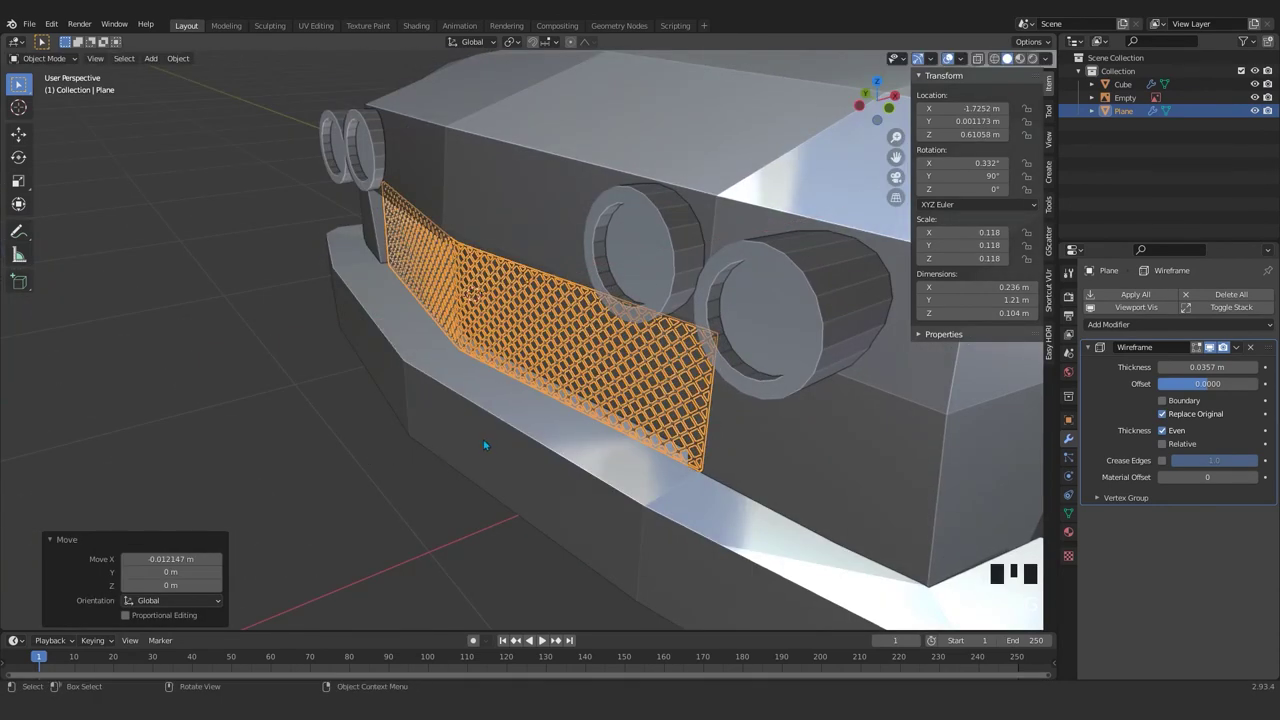
- Examine how the wire-mesh grille fits inside the front opening, including its outer end
{"action": "key", "text": "Tab"}
{"action": "middle_click_drag", "start_coordinate": [486, 443], "coordinate": [443, 434]}
{"action": "key", "text": "Tab"}
{"action": "left_click", "coordinate": [707, 582]}
{"action": "scroll", "coordinate": [691, 503], "scroll_direction": "down", "scroll_amount": 2}
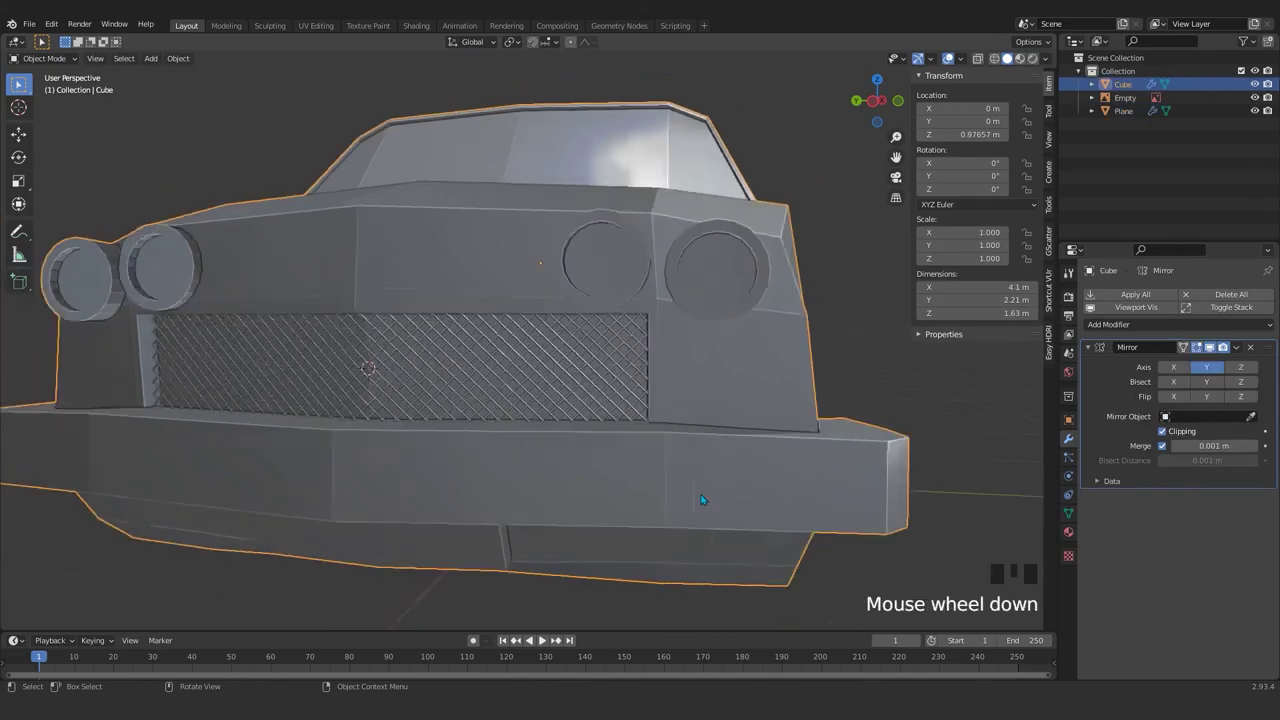
{"action": "middle_click_drag", "start_coordinate": [691, 503], "coordinate": [666, 449]}
{"action": "scroll", "coordinate": [678, 392], "scroll_direction": "up", "scroll_amount": 3}
{"action": "scroll", "coordinate": [678, 392], "scroll_direction": "up", "scroll_amount": 1}
{"action": "middle_click_drag", "start_coordinate": [678, 392], "coordinate": [594, 396]}
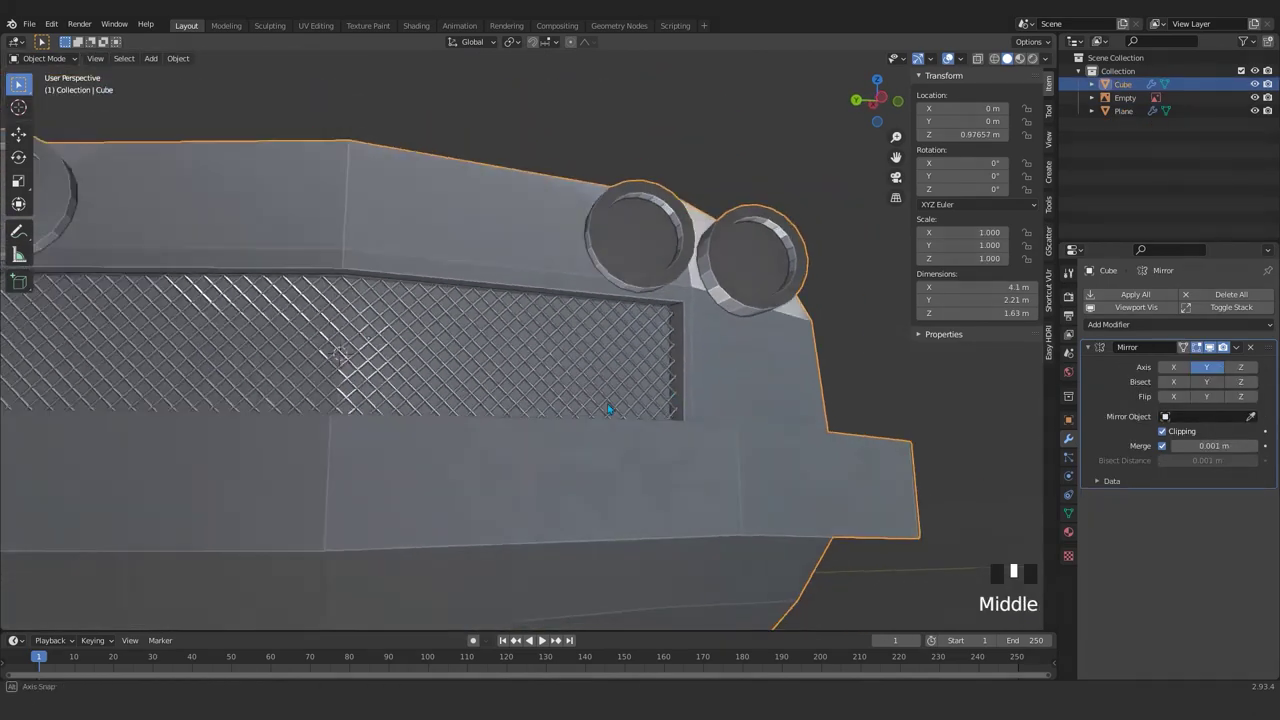
{"action": "scroll", "coordinate": [594, 394], "scroll_direction": "up", "scroll_amount": 2}
- Apply the Wireframe modifier on the grille plane
{"action": "left_click", "coordinate": [602, 382]}
{"action": "scroll", "coordinate": [602, 382], "scroll_direction": "down", "scroll_amount": 3}
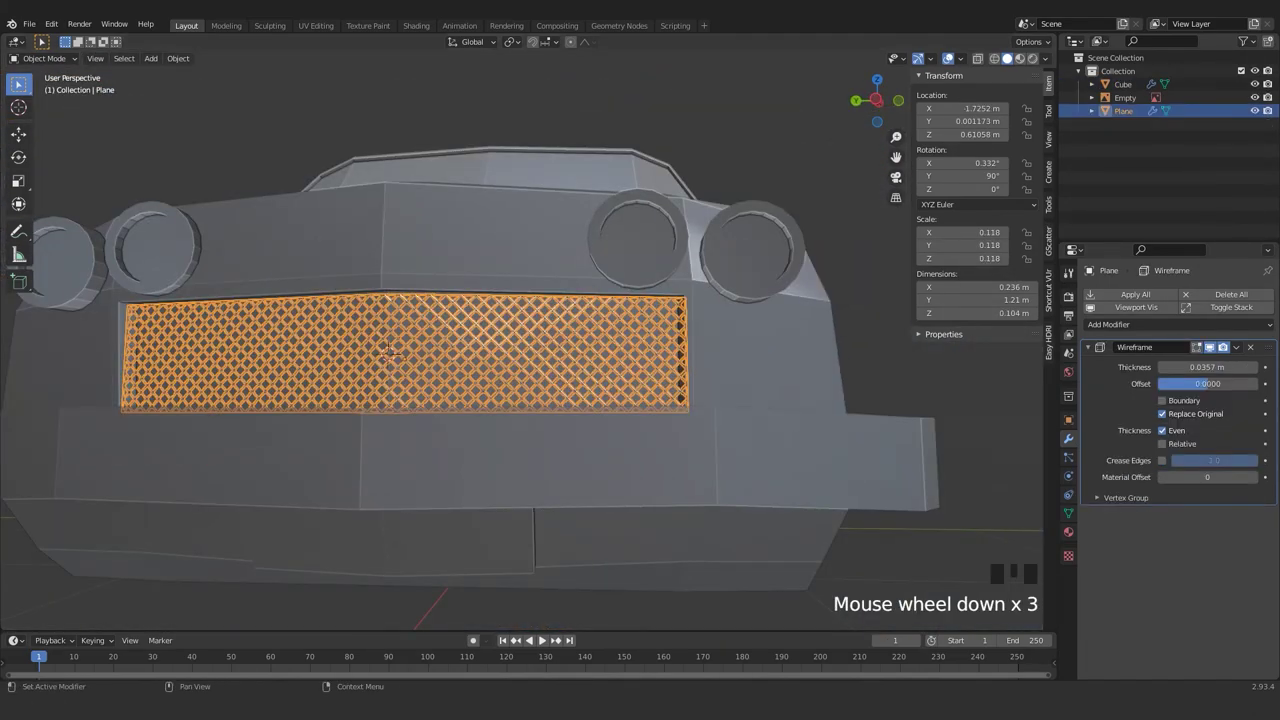
{"action": "left_click", "coordinate": [1135, 294]}
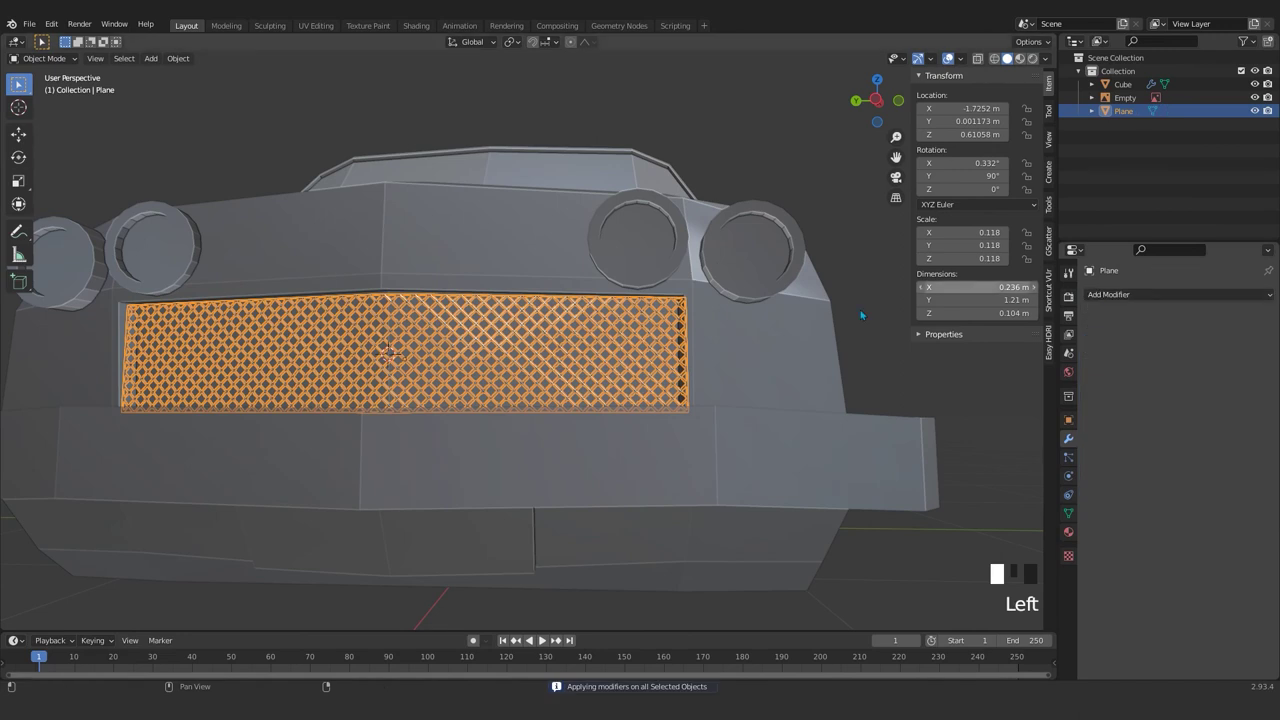
{"action": "left_click", "coordinate": [740, 363]}
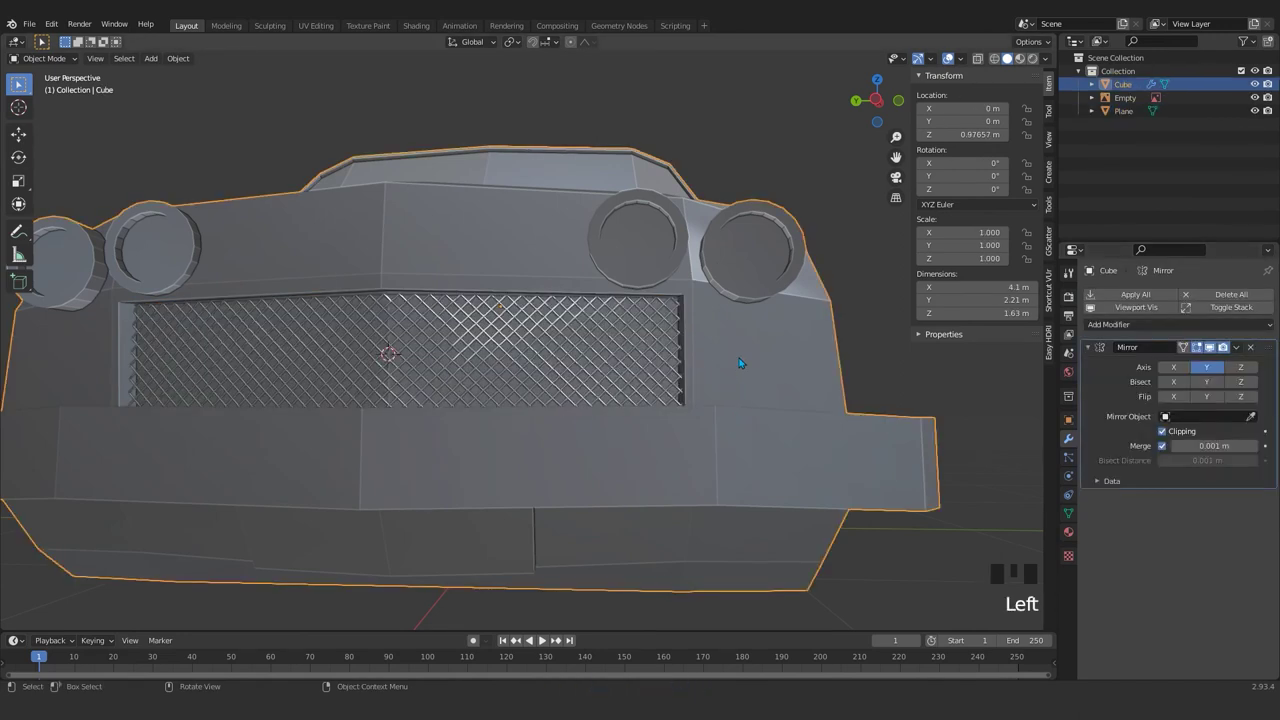
- Examine the grille, headlights and overall front end of the car from several angles
{"action": "scroll", "coordinate": [529, 389], "scroll_direction": "up", "scroll_amount": 2}
{"action": "scroll", "coordinate": [526, 385], "scroll_direction": "down", "scroll_amount": 2}
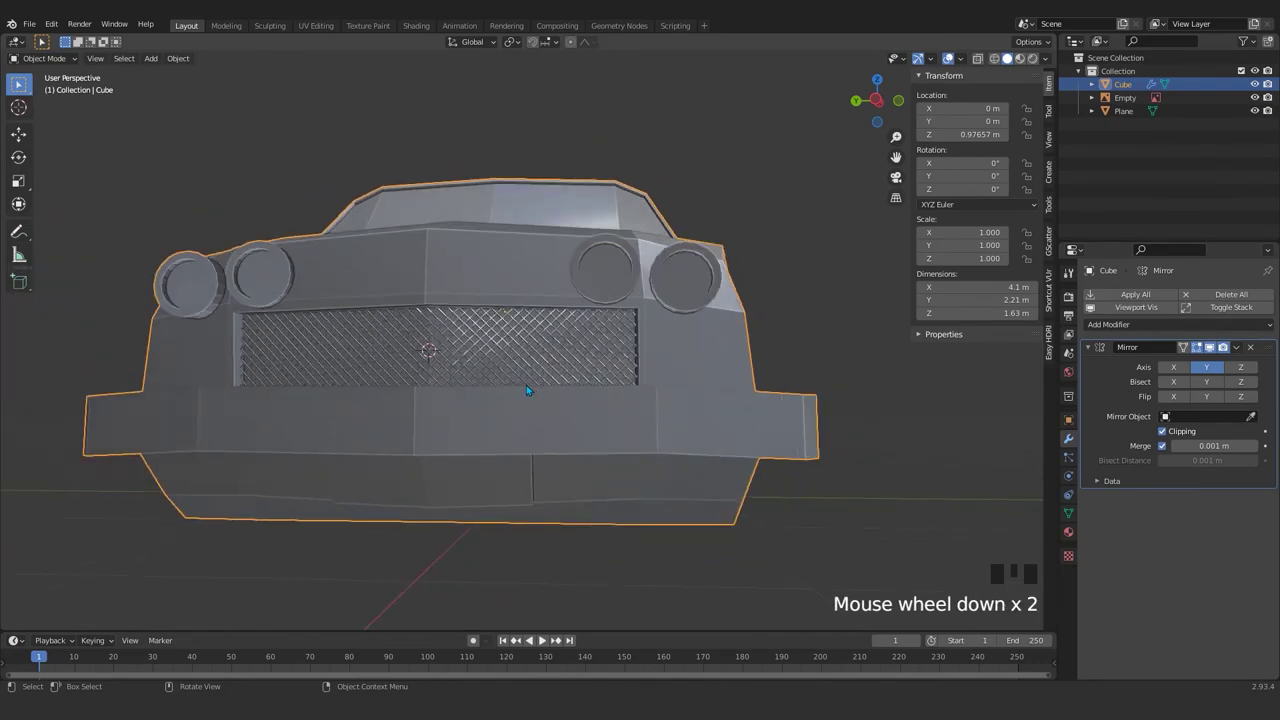
{"action": "scroll", "coordinate": [533, 419], "scroll_direction": "up", "scroll_amount": 2}
{"action": "left_click", "coordinate": [502, 344]}
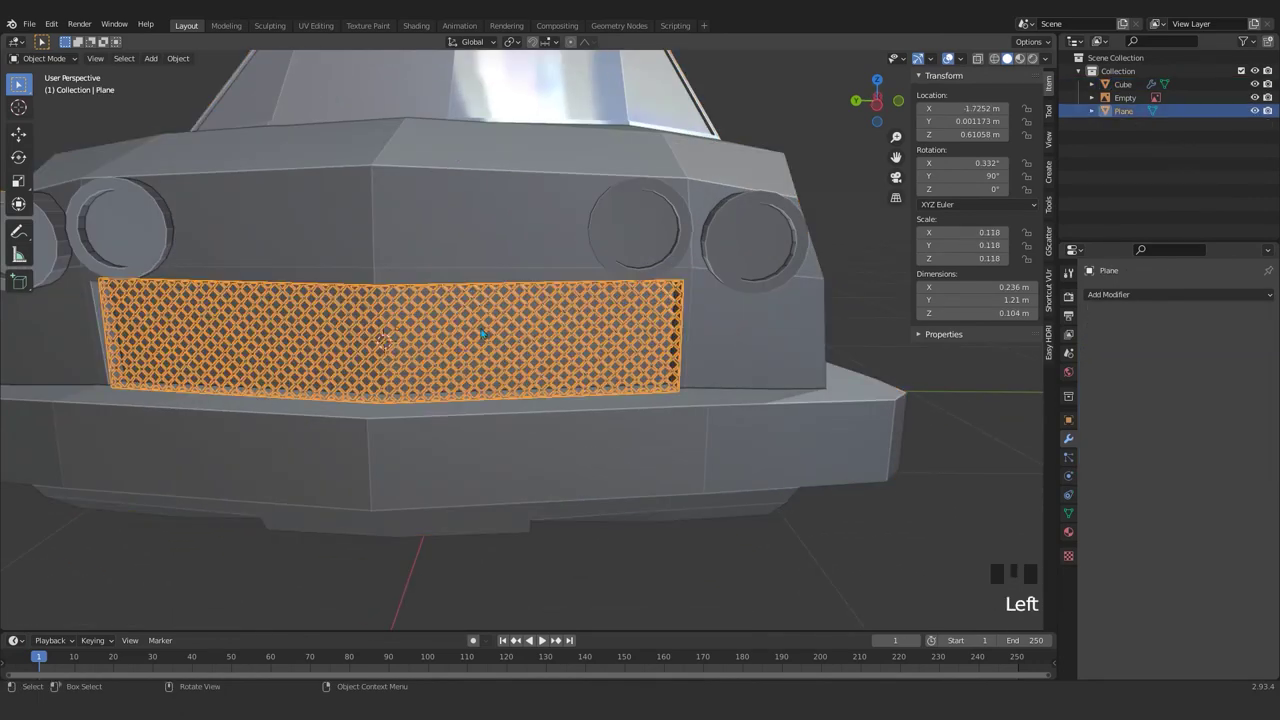
{"action": "scroll", "coordinate": [531, 423], "scroll_direction": "up", "scroll_amount": 1}
{"action": "middle_click_drag", "start_coordinate": [531, 423], "coordinate": [593, 377], "text": "shift"}
{"action": "scroll", "coordinate": [614, 417], "scroll_direction": "down", "scroll_amount": 3}
{"action": "scroll", "coordinate": [600, 406], "scroll_direction": "down", "scroll_amount": 2}
{"action": "left_click", "coordinate": [680, 367]}
{"action": "scroll", "coordinate": [680, 367], "scroll_direction": "down", "scroll_amount": 3}
{"action": "scroll", "coordinate": [590, 343], "scroll_direction": "down", "scroll_amount": 4}
{"action": "scroll", "coordinate": [685, 361], "scroll_direction": "up", "scroll_amount": 4}
{"action": "scroll", "coordinate": [593, 377], "scroll_direction": "up", "scroll_amount": 4}
{"action": "middle_click_drag", "start_coordinate": [472, 341], "coordinate": [473, 393], "text": "shift"}
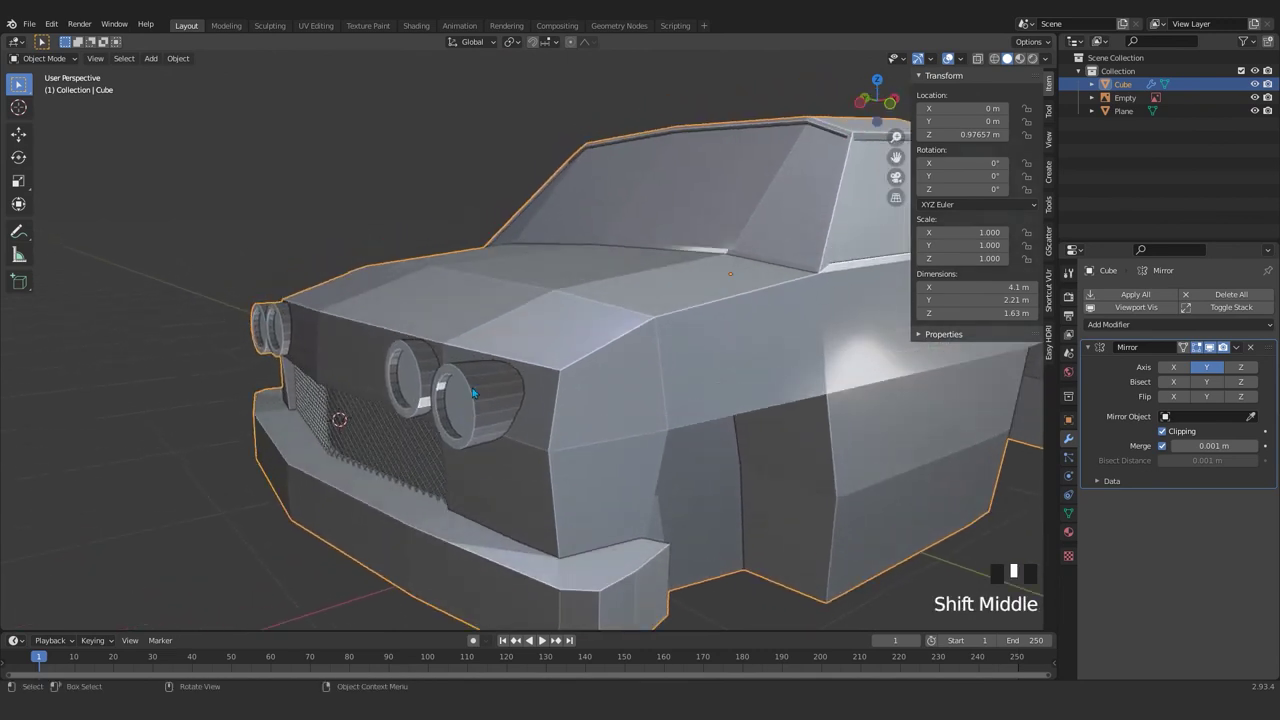
{"action": "scroll", "coordinate": [477, 401], "scroll_direction": "down", "scroll_amount": 3}
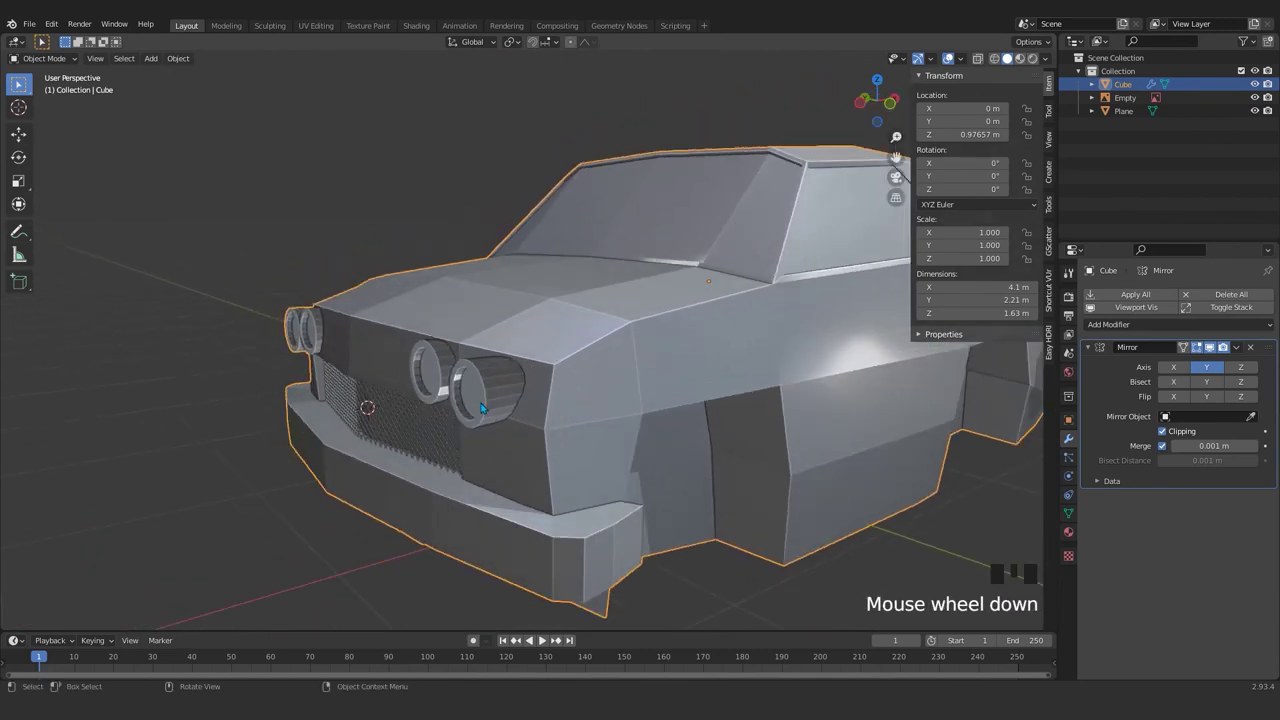
{"action": "middle_click_drag", "start_coordinate": [507, 409], "coordinate": [666, 431]}
{"action": "scroll", "coordinate": [624, 398], "scroll_direction": "down", "scroll_amount": 1}
{"action": "scroll", "coordinate": [624, 398], "scroll_direction": "up", "scroll_amount": 3}
{"action": "scroll", "coordinate": [680, 428], "scroll_direction": "down", "scroll_amount": 4}
{"action": "scroll", "coordinate": [539, 440], "scroll_direction": "up", "scroll_amount": 3}
{"action": "middle_click_drag", "start_coordinate": [539, 440], "coordinate": [505, 426]}
- Inset the two front faces behind the headlights by about 0.014 m and extrude them slightly inward
{"action": "key", "text": "Tab"}
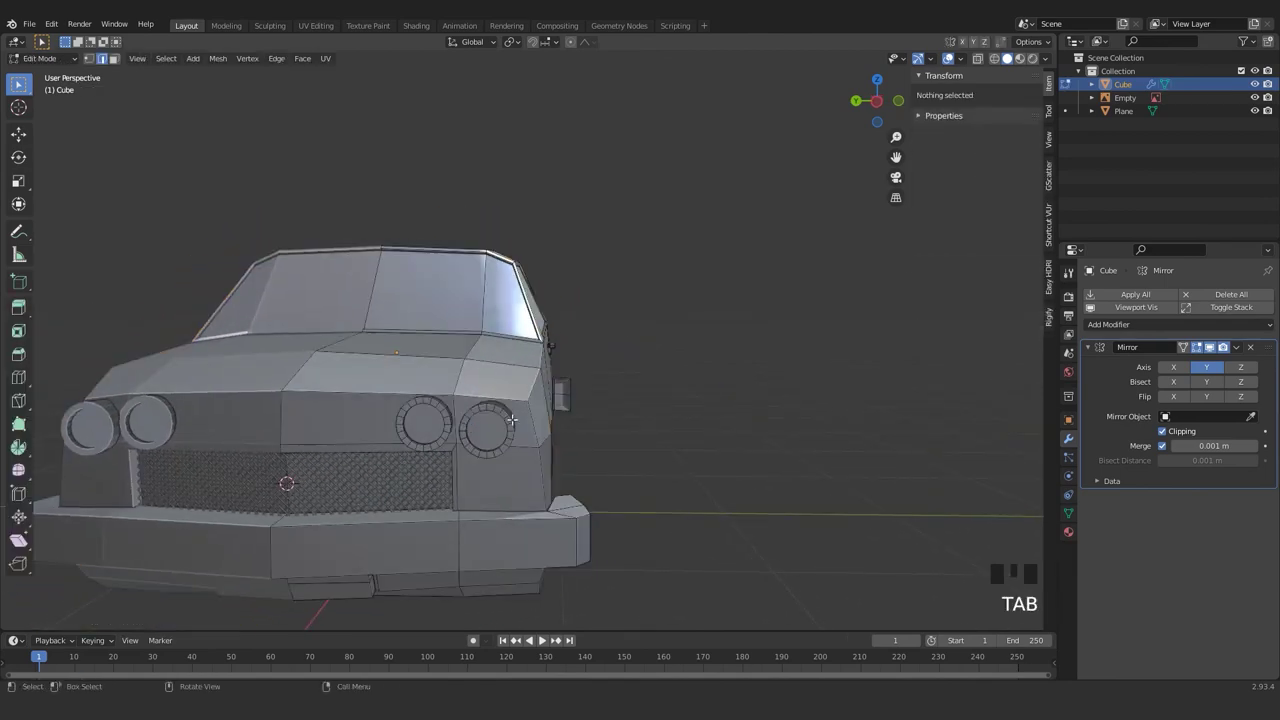
{"action": "left_click", "coordinate": [517, 414]}
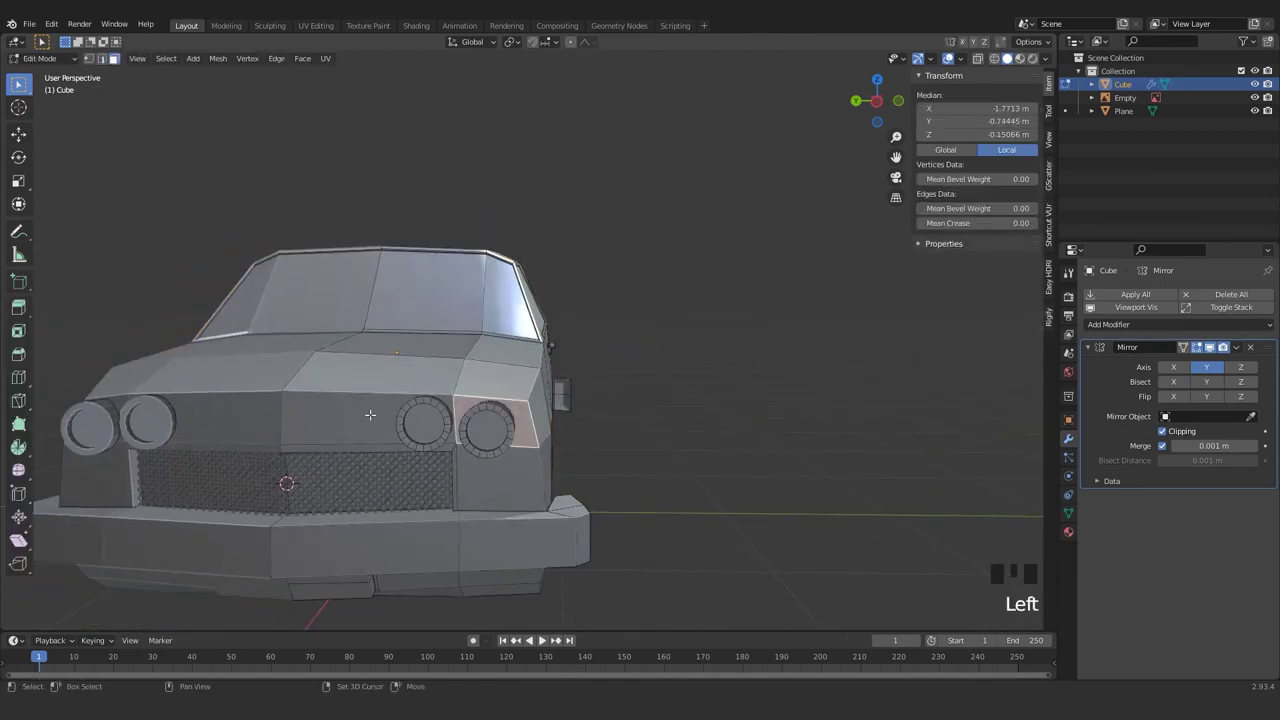
{"action": "left_click", "coordinate": [420, 438], "text": "shift"}
{"action": "middle_click_drag", "start_coordinate": [420, 438], "coordinate": [550, 441]}
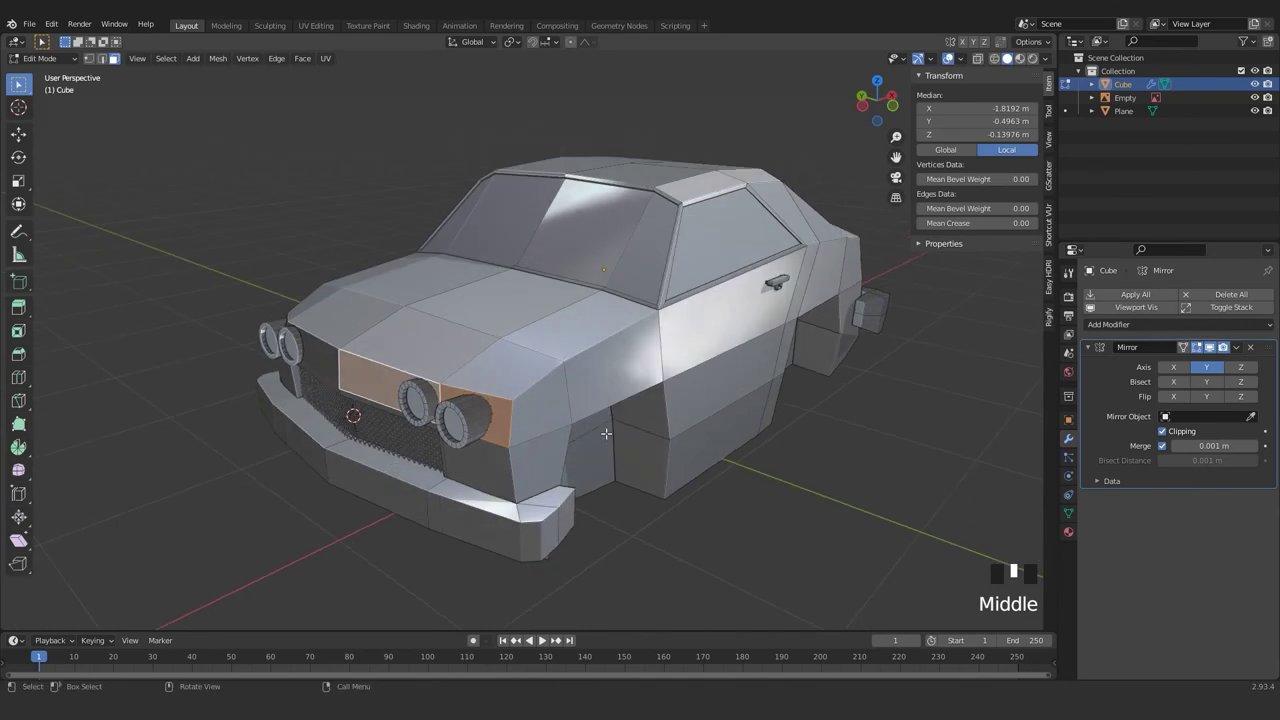
{"action": "key", "text": "i"}
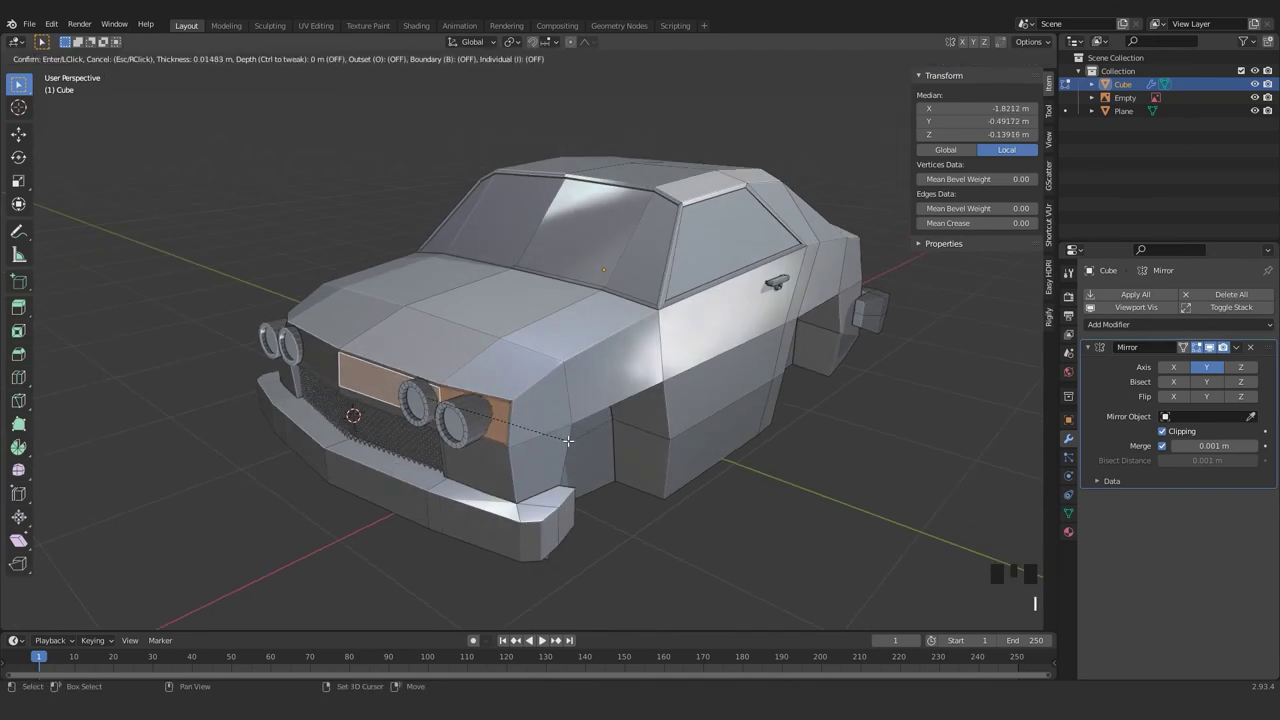
{"action": "left_click", "coordinate": [549, 440]}
{"action": "key", "text": "e"}
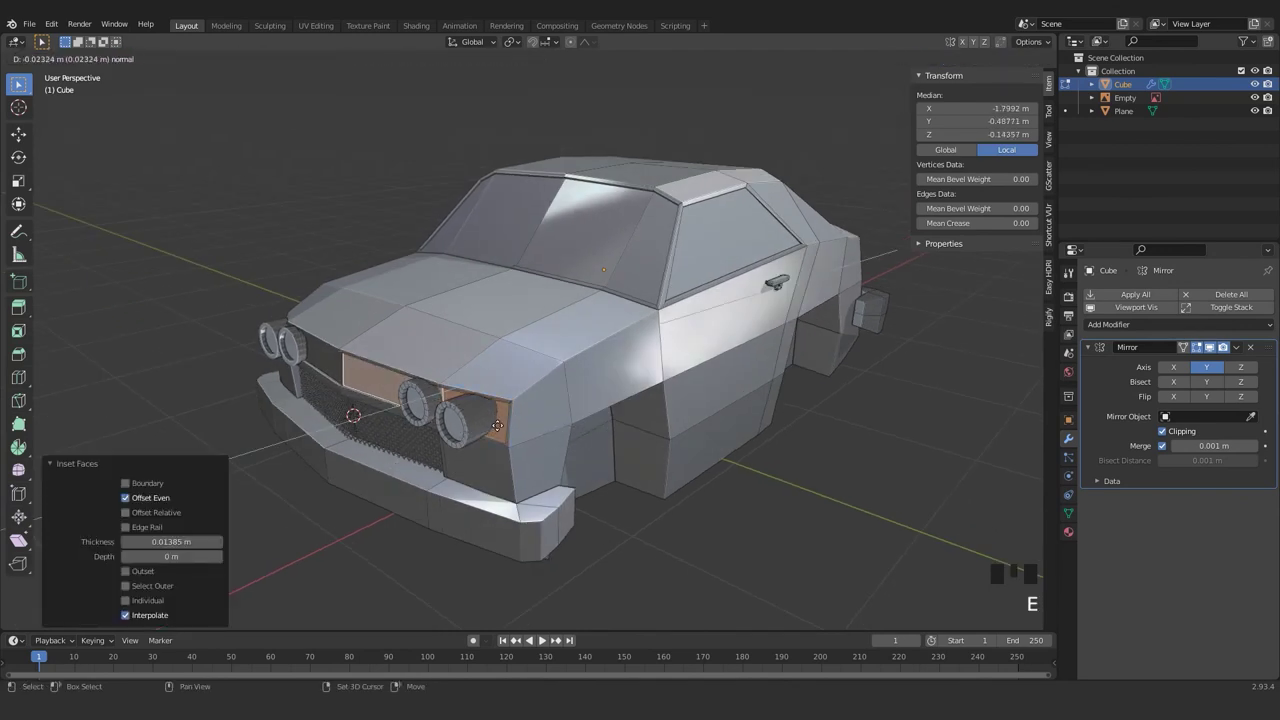
{"action": "left_click", "coordinate": [490, 426]}
{"action": "key", "text": "Tab"}
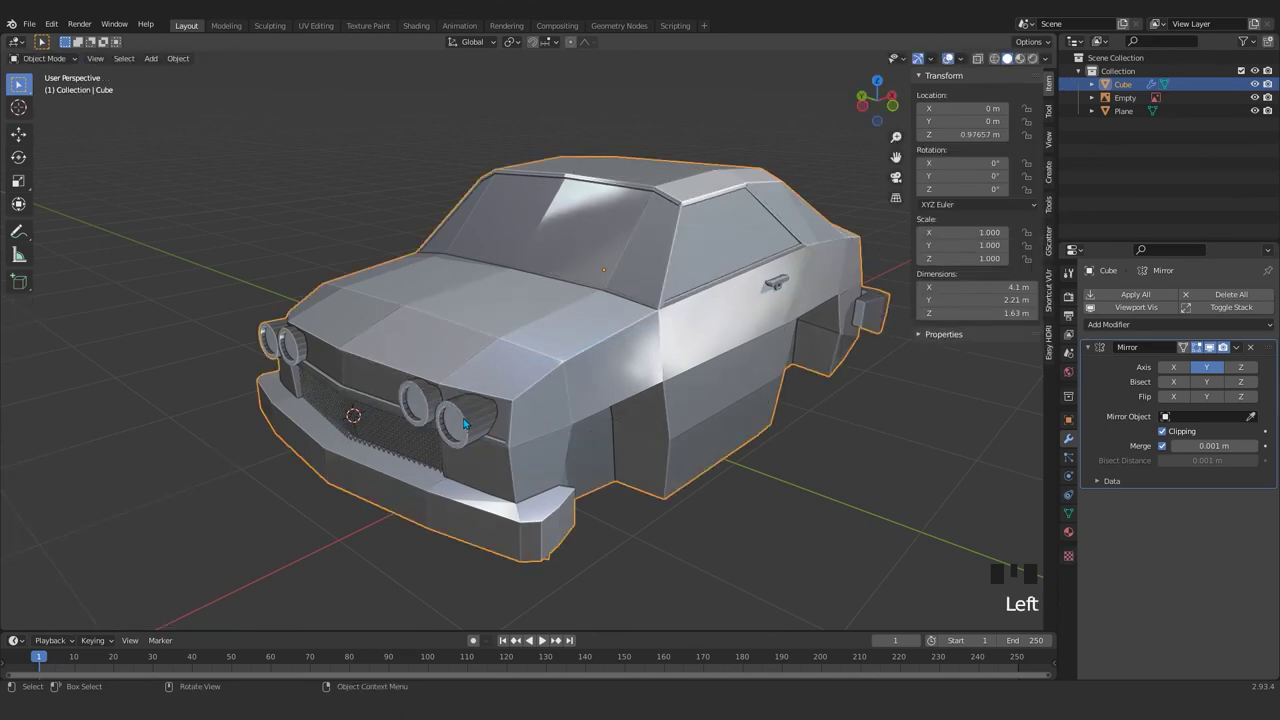
- Select both linked headlight meshes and scale them down by about 0.801 and again by about 0.868
{"action": "key", "text": "Tab"}
{"action": "key", "text": "l"}
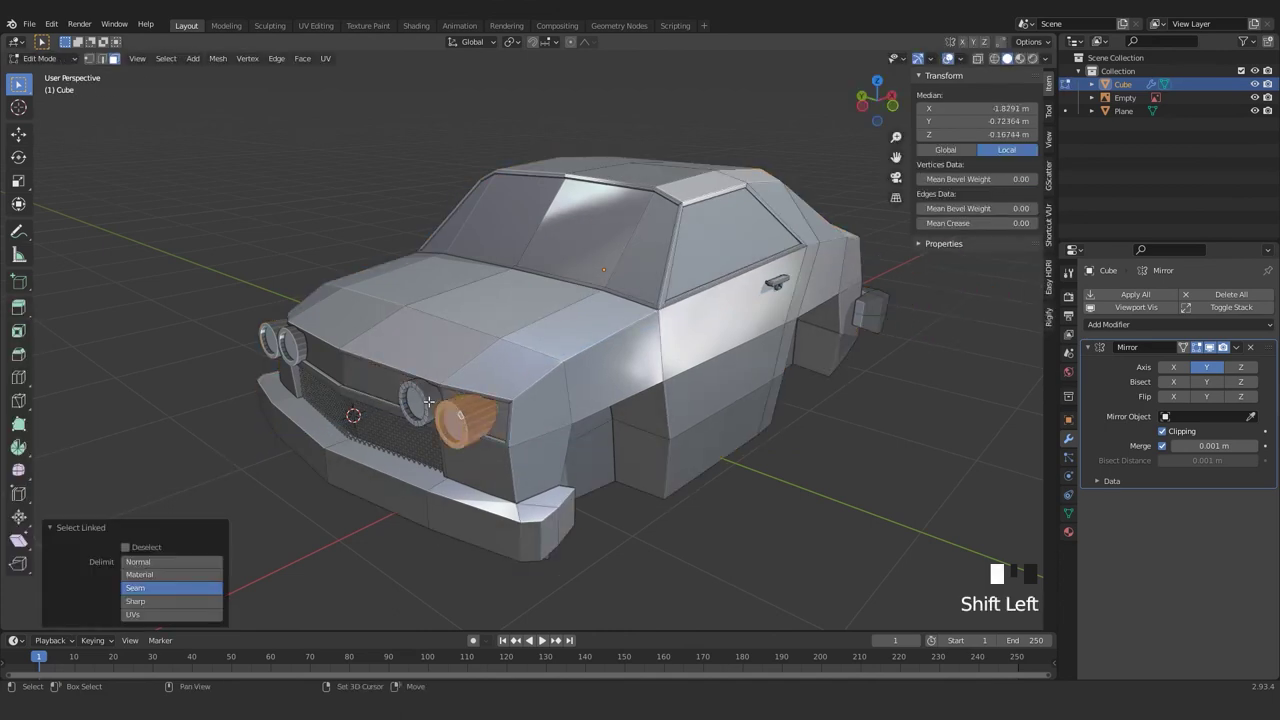
{"action": "key", "text": "l"}
{"action": "key", "text": "s"}
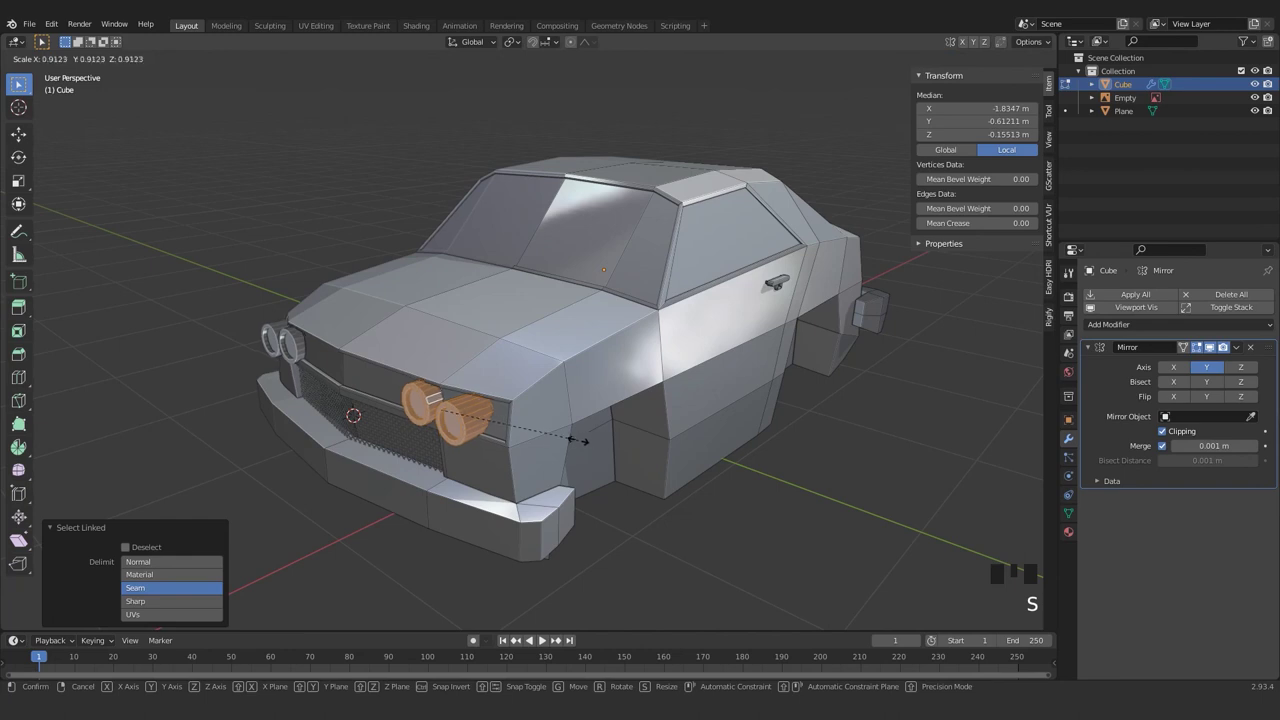
{"action": "left_click", "coordinate": [561, 434]}
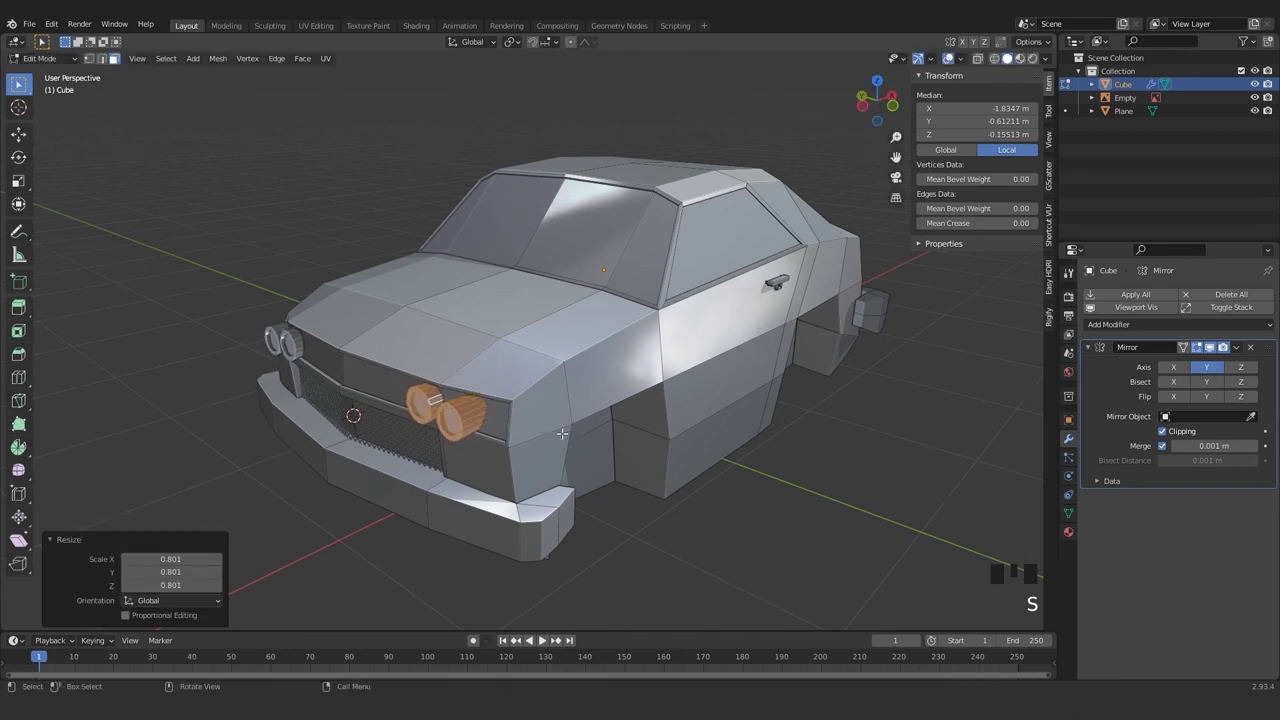
{"action": "middle_click_drag", "start_coordinate": [561, 434], "coordinate": [643, 389]}
{"action": "key", "text": "ctrl+KP_3"}
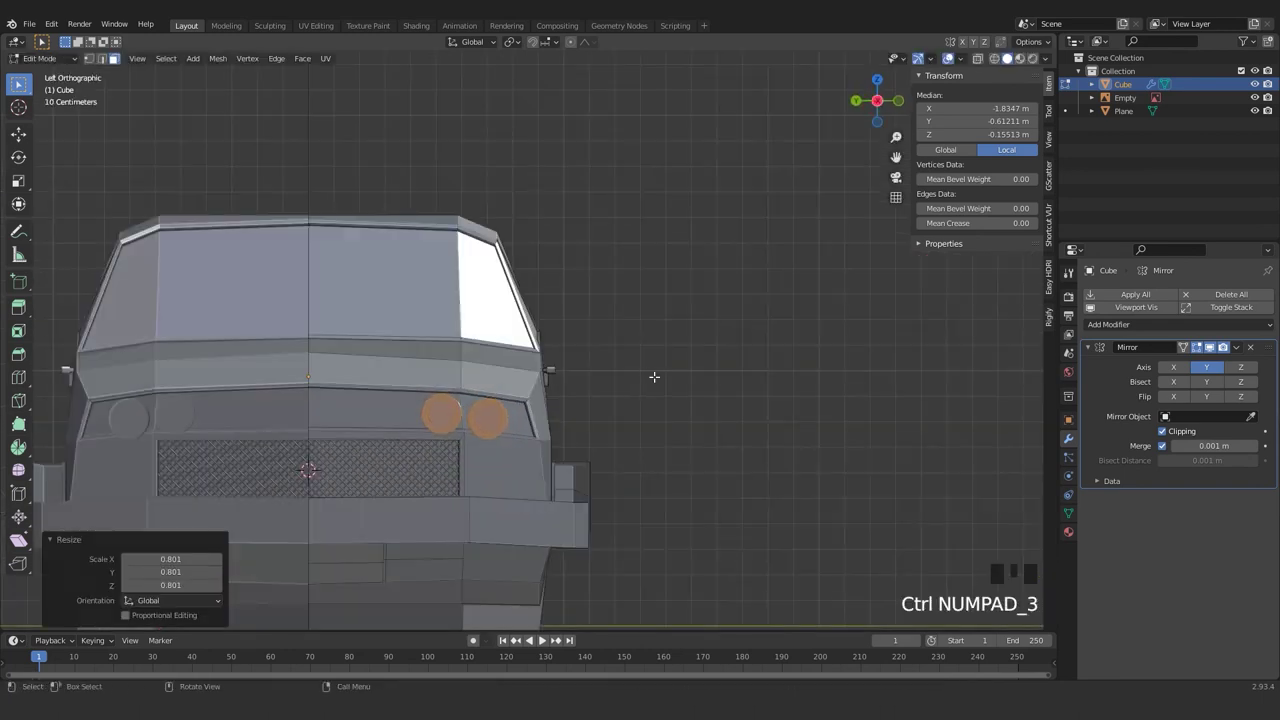
{"action": "key", "text": "s"}
{"action": "left_click", "coordinate": [560, 445]}
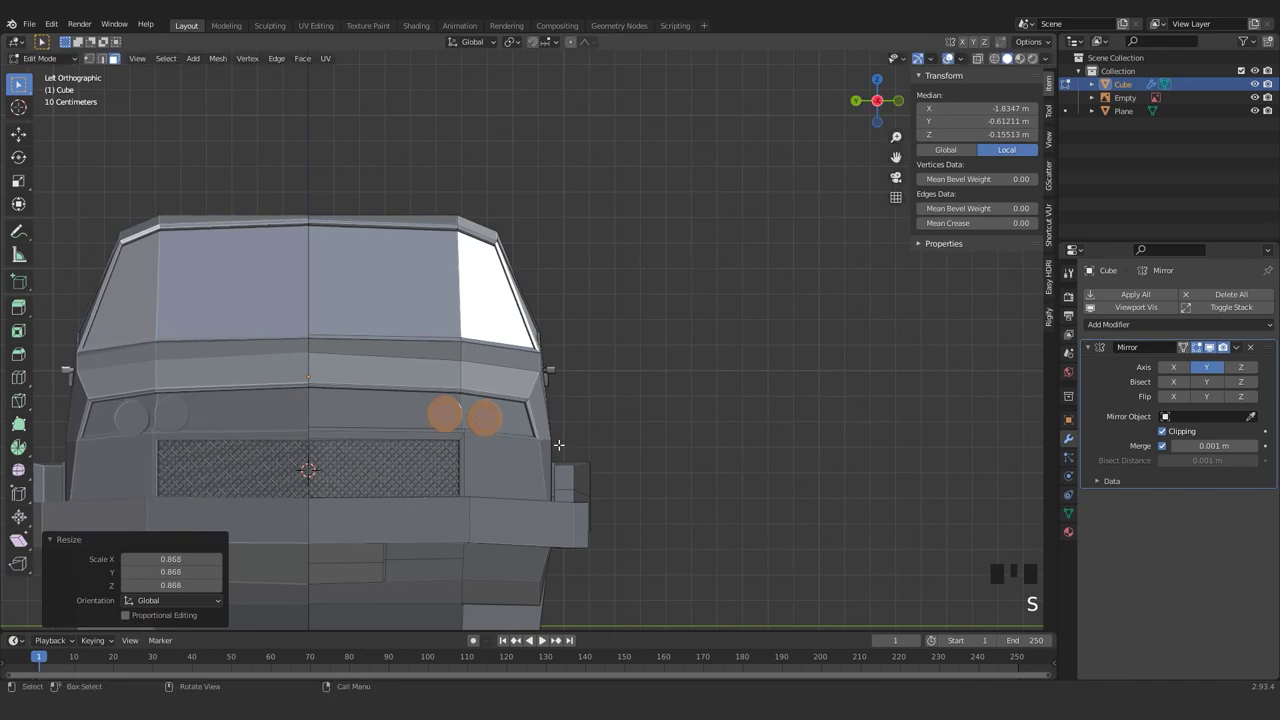
- Move both headlights about -0.066 m along Y and 0.009 m along Z, and scale them by about 0.964
{"action": "key", "text": "g"}
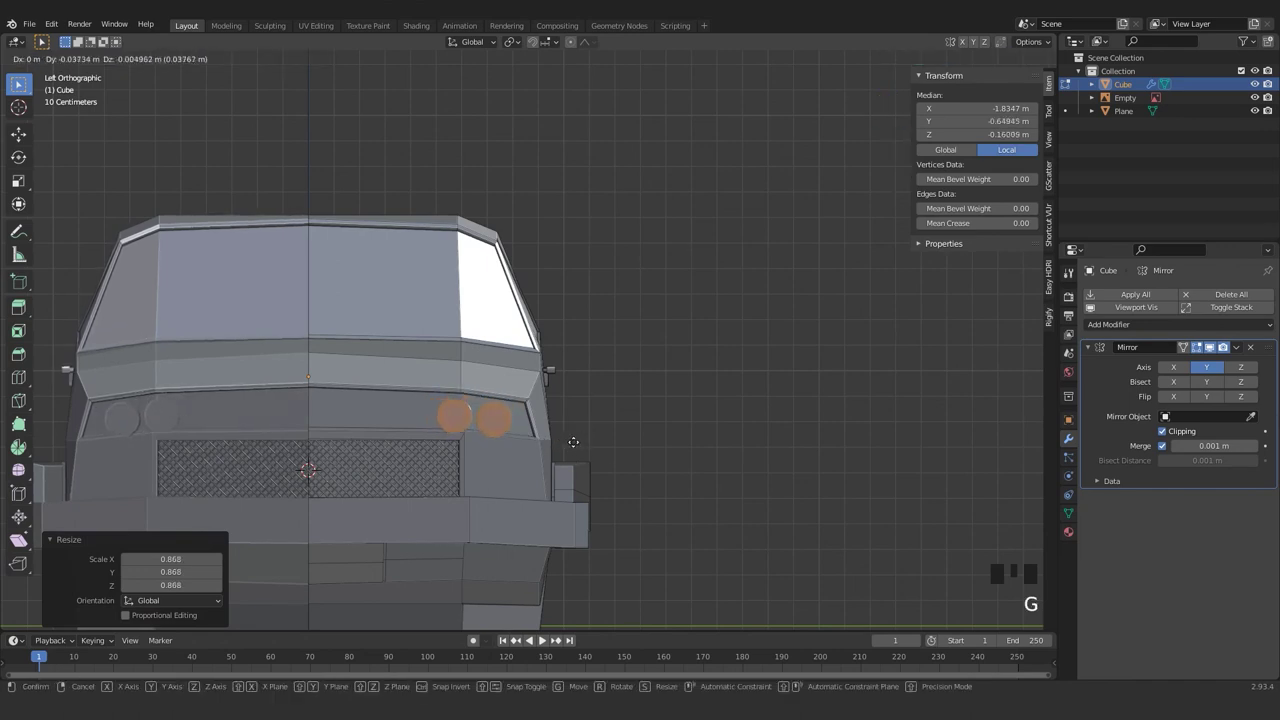
{"action": "left_click", "coordinate": [650, 406]}
{"action": "scroll", "coordinate": [645, 404], "scroll_direction": "up", "scroll_amount": 4}
{"action": "middle_click_drag", "start_coordinate": [645, 404], "coordinate": [690, 325], "text": "shift"}
{"action": "key", "text": "s"}
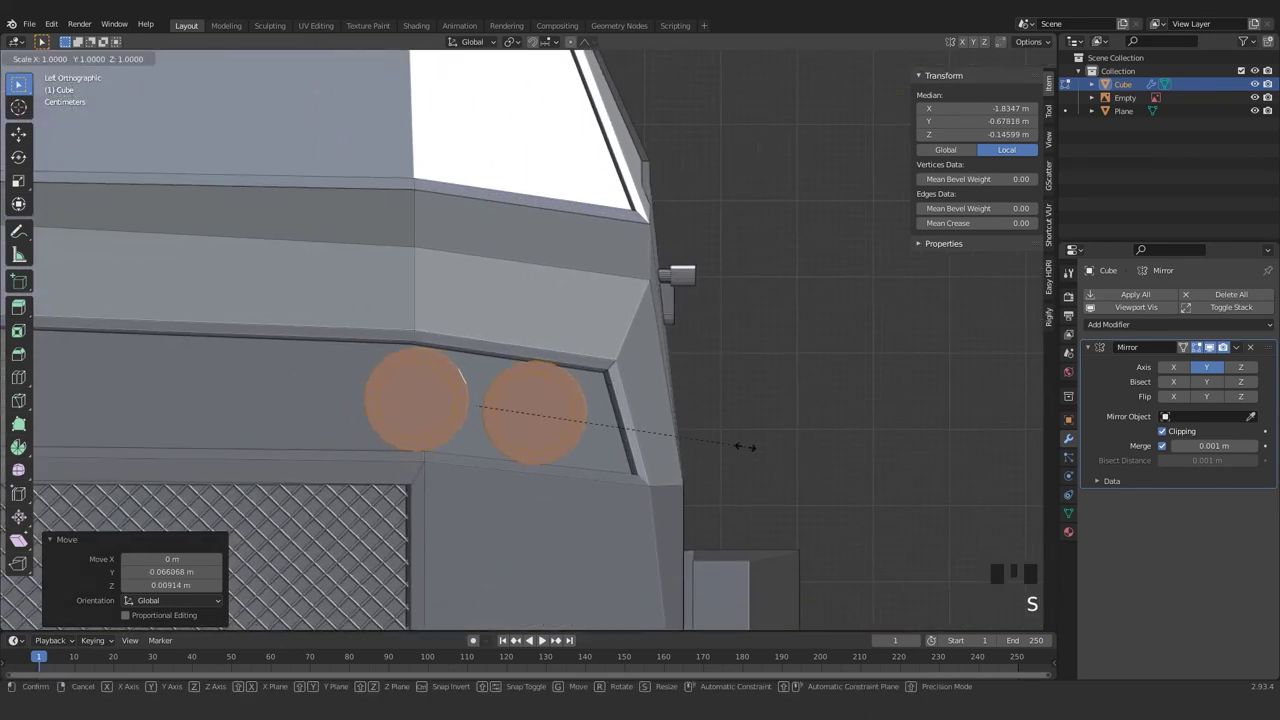
{"action": "left_click", "coordinate": [650, 428]}
- Rotate the headlight pair by about 0.456° in the front-facing view
{"action": "key", "text": "r"}
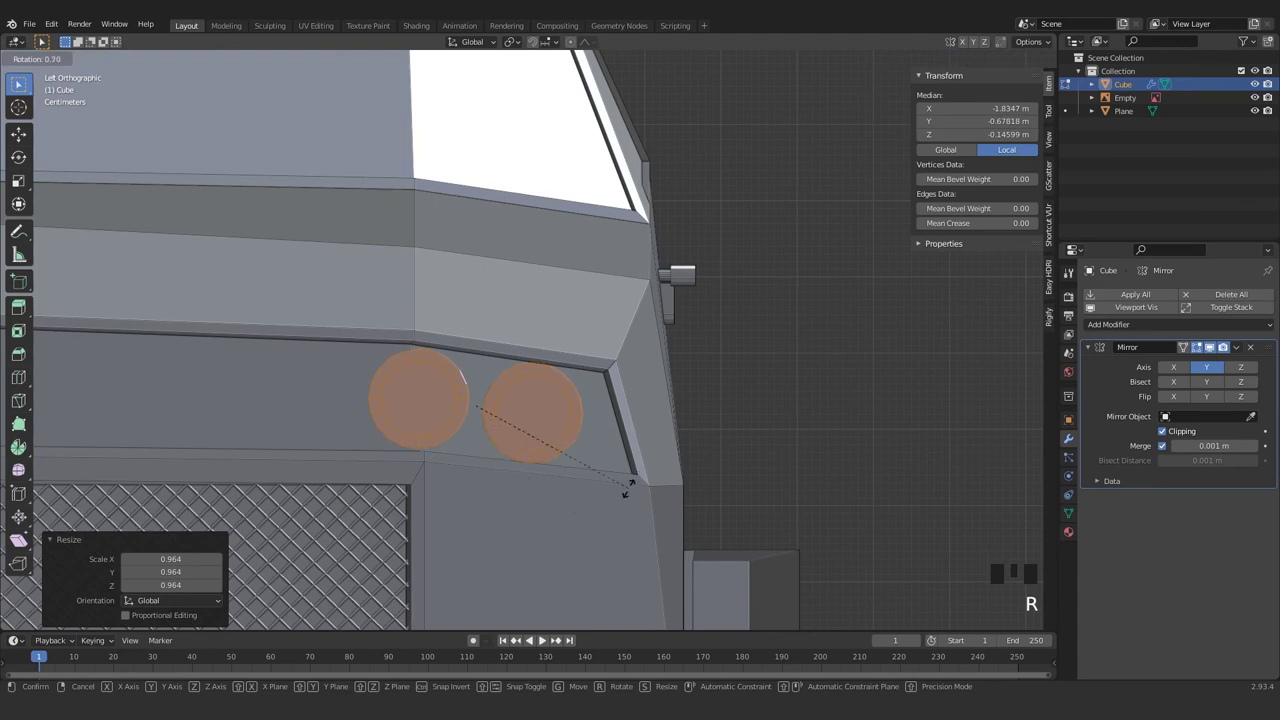
{"action": "left_click", "coordinate": [640, 466]}
{"action": "scroll", "coordinate": [600, 460], "scroll_direction": "down", "scroll_amount": 3}
{"action": "middle_click_drag", "start_coordinate": [580, 460], "coordinate": [560, 400], "text": "shift"}
{"action": "scroll", "coordinate": [540, 380], "scroll_direction": "up", "scroll_amount": 1}
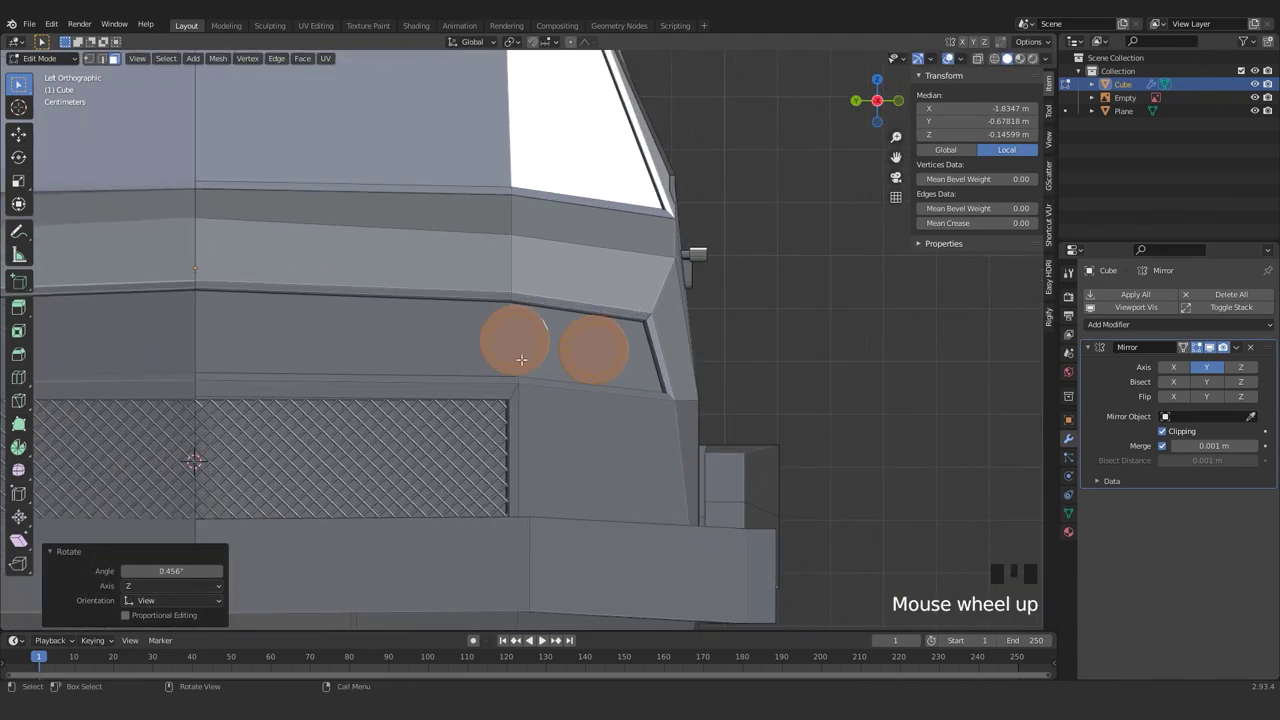
- Select the inner headlight's linked mesh and scale it up by about 1.045
{"action": "left_click", "coordinate": [521, 358]}
{"action": "key", "text": "l"}
{"action": "key", "text": "s"}
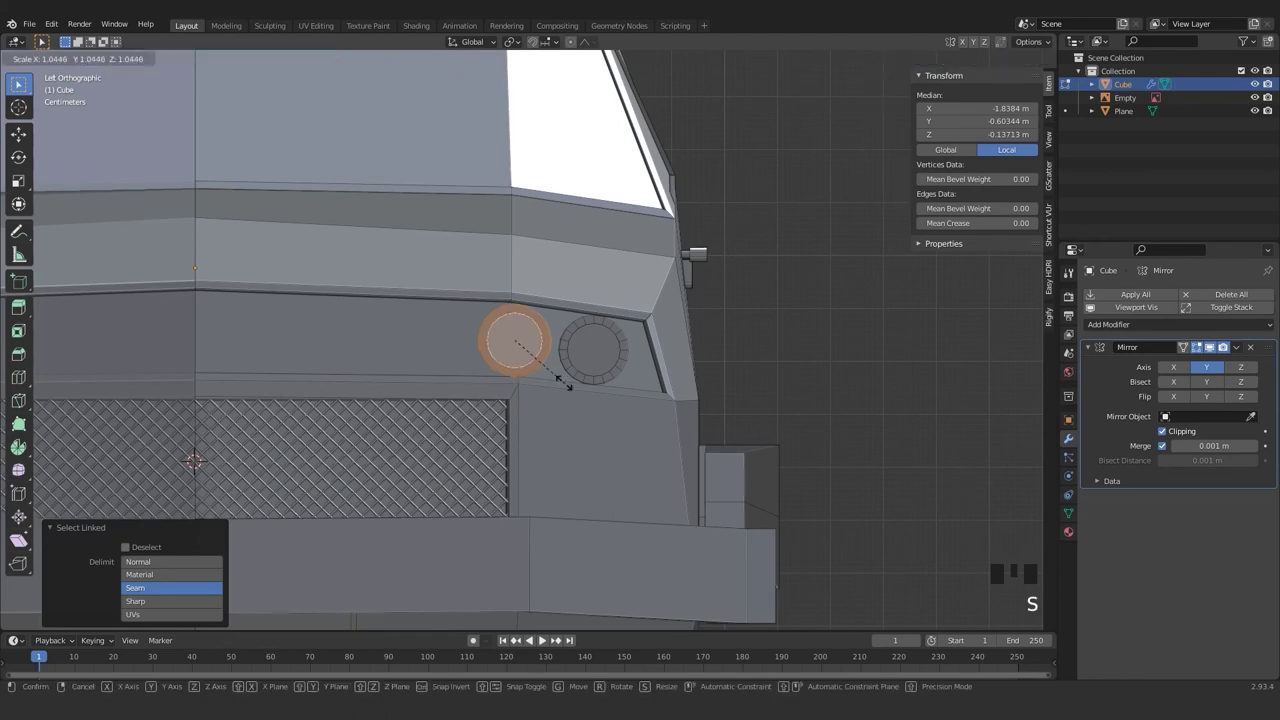
{"action": "left_click", "coordinate": [565, 385]}
{"action": "middle_click_drag", "start_coordinate": [565, 385], "coordinate": [545, 423]}
{"action": "scroll", "coordinate": [403, 449], "scroll_direction": "up", "scroll_amount": 3}
{"action": "left_click", "coordinate": [531, 395]}
{"action": "key", "text": "l"}
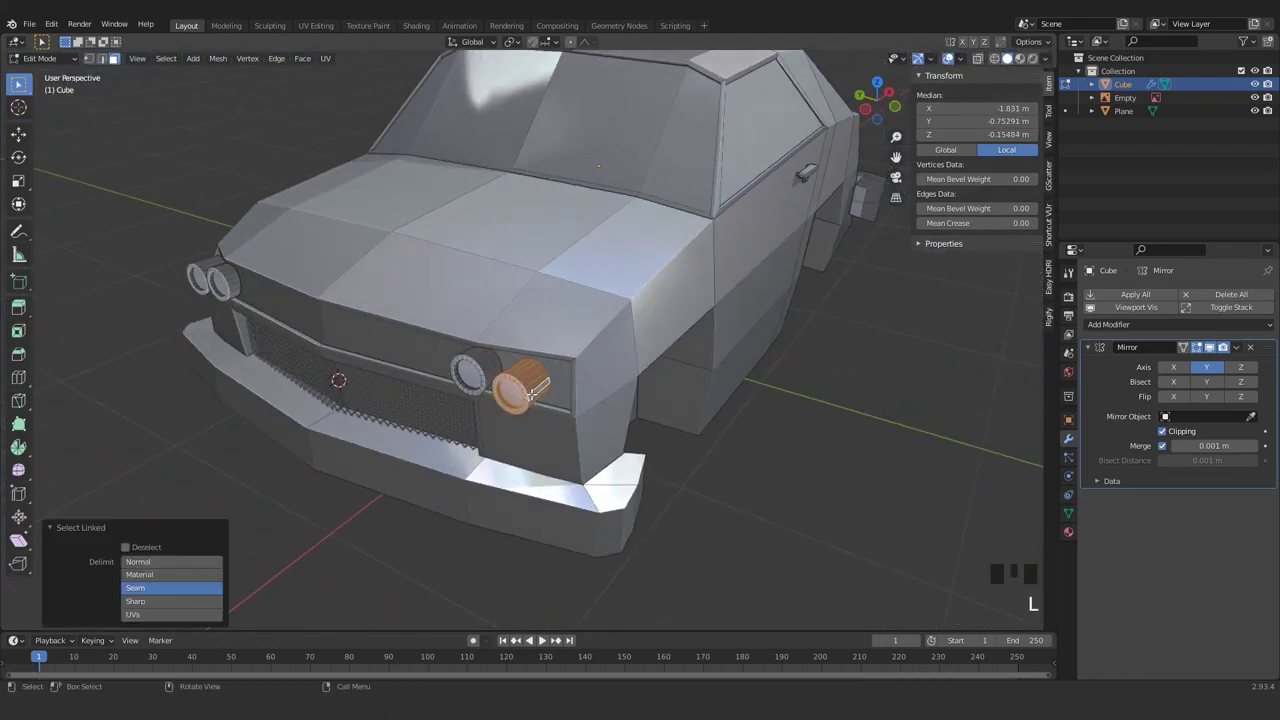
{"action": "left_click", "coordinate": [481, 367], "text": "shift"}
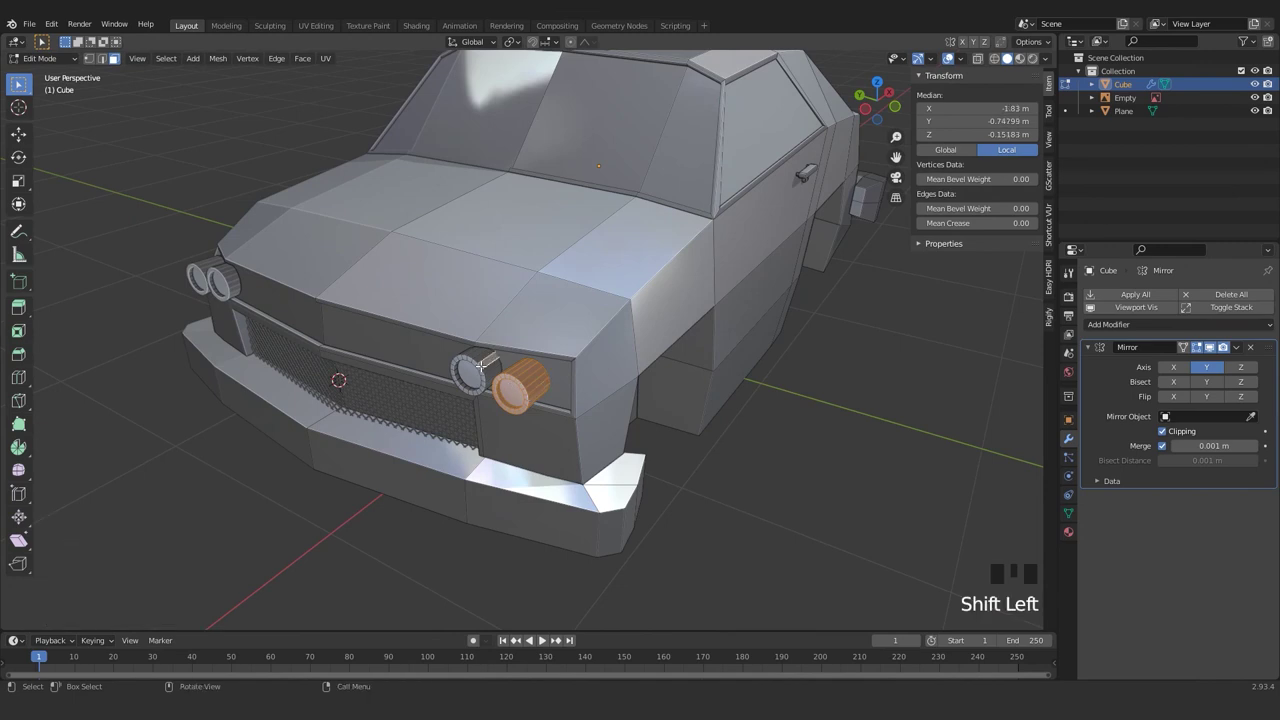
{"action": "left_click", "coordinate": [568, 441]}
{"action": "key", "text": "l"}
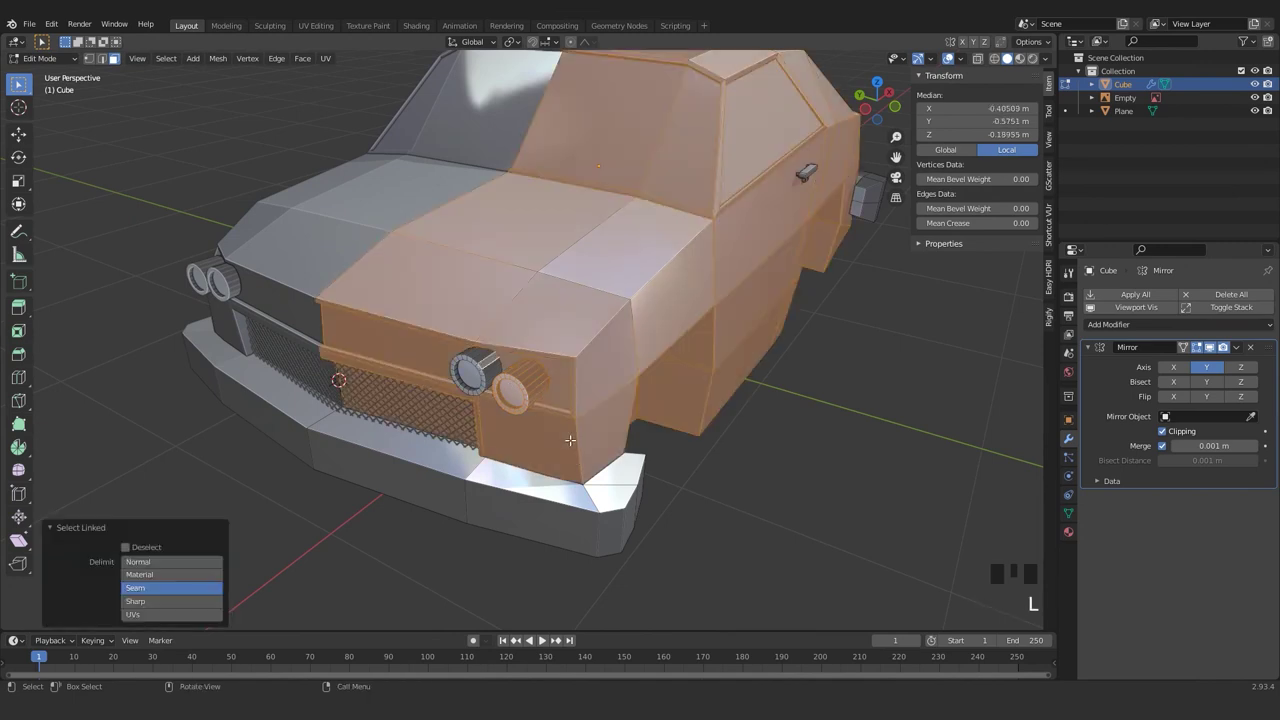
- Select the outer headlight's linked mesh and, in the top view, move it about 0.066 m along X into the body
{"action": "left_click", "coordinate": [518, 381]}
{"action": "key", "text": "l"}
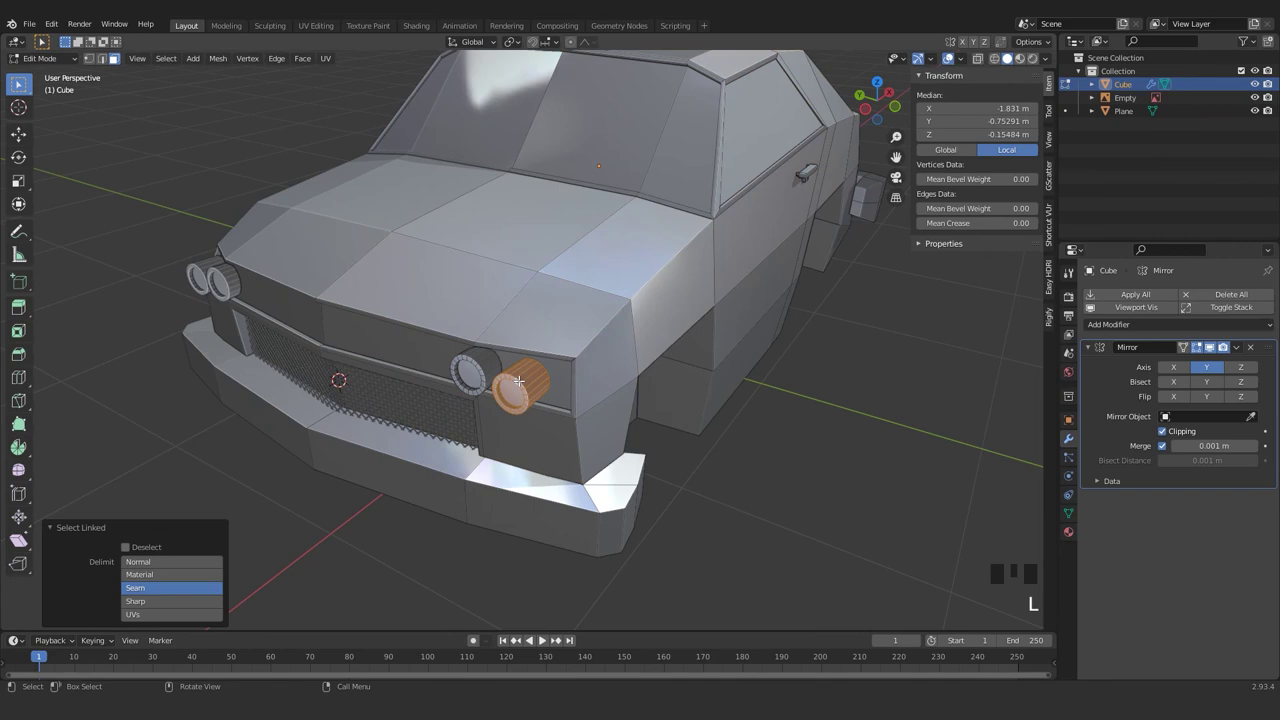
{"action": "key", "text": "KP_7"}
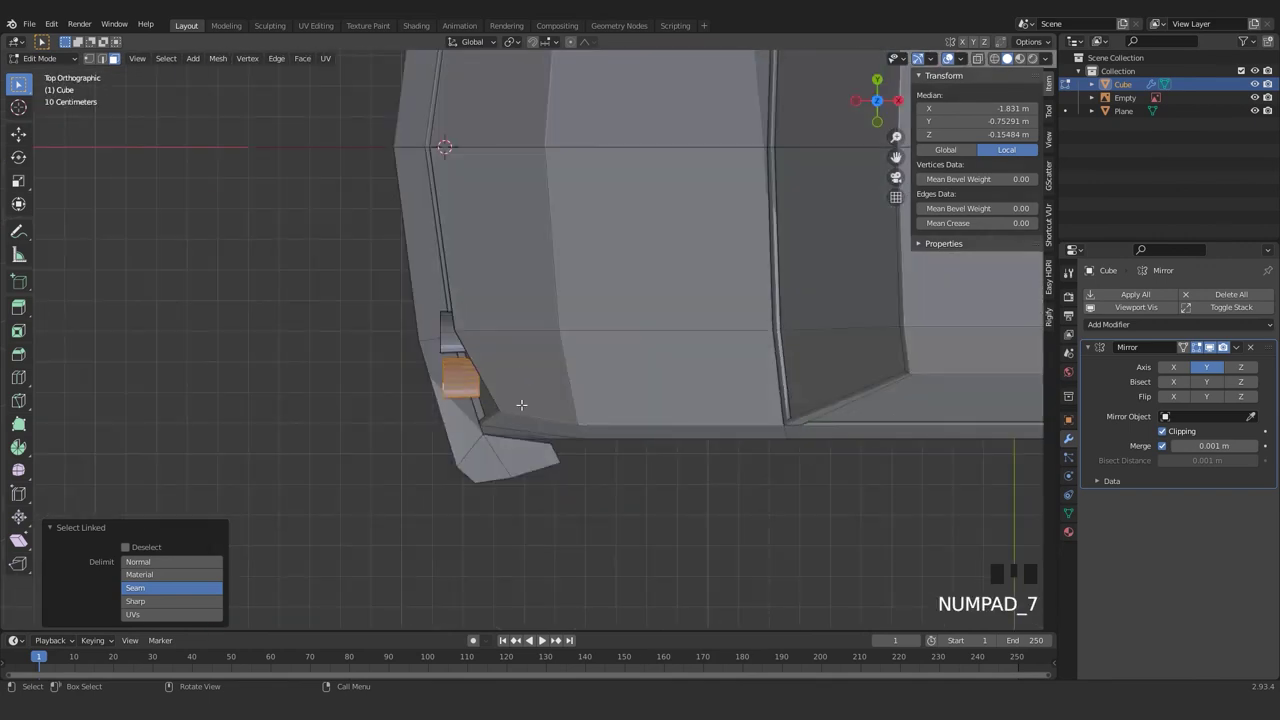
{"action": "key", "text": "g"}
{"action": "key", "text": "x"}
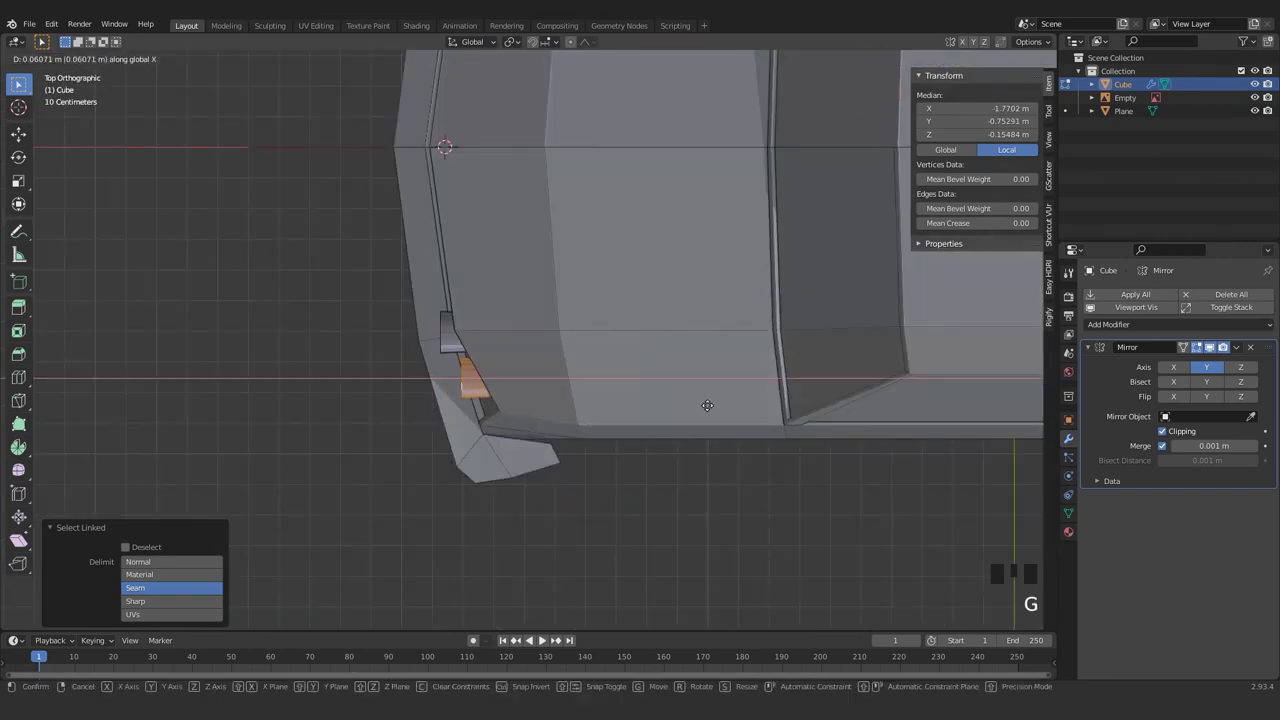
{"action": "left_click", "coordinate": [722, 404]}
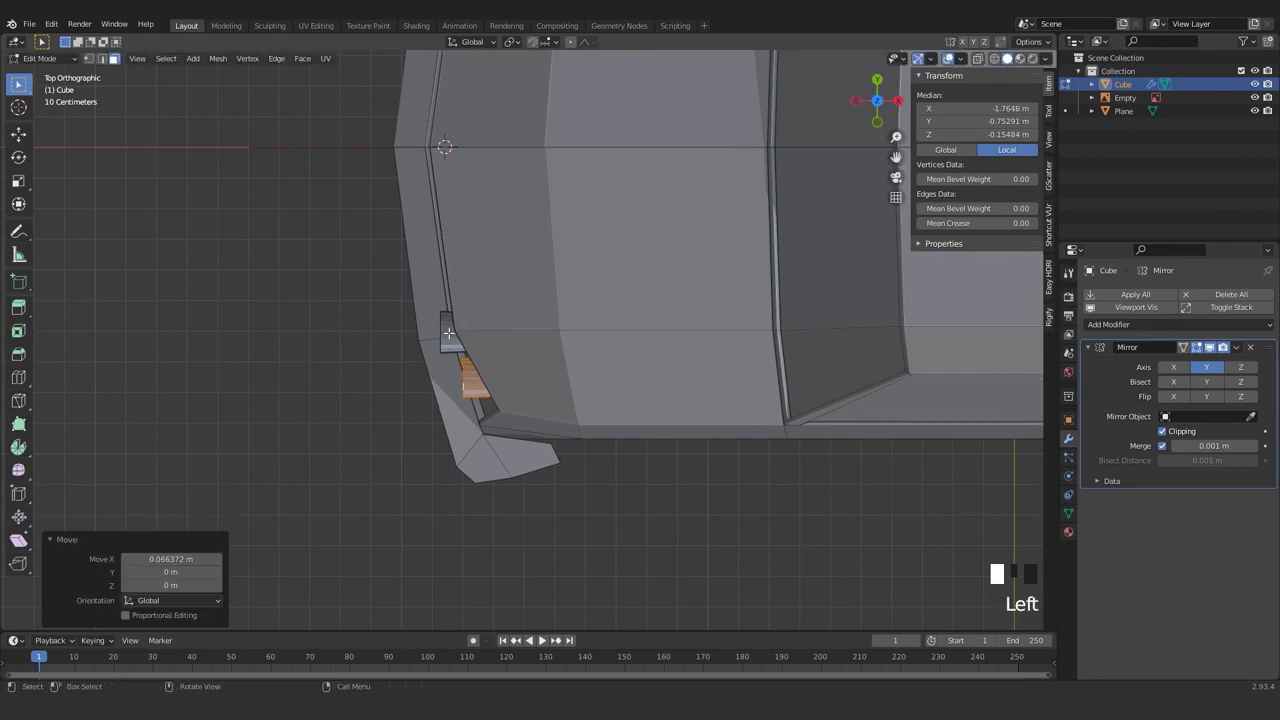
- Select the inner headlight's linked mesh, move it about 0.022 m along X, and return to Object Mode
{"action": "left_click", "coordinate": [449, 334]}
{"action": "key", "text": "l"}
{"action": "key", "text": "g"}
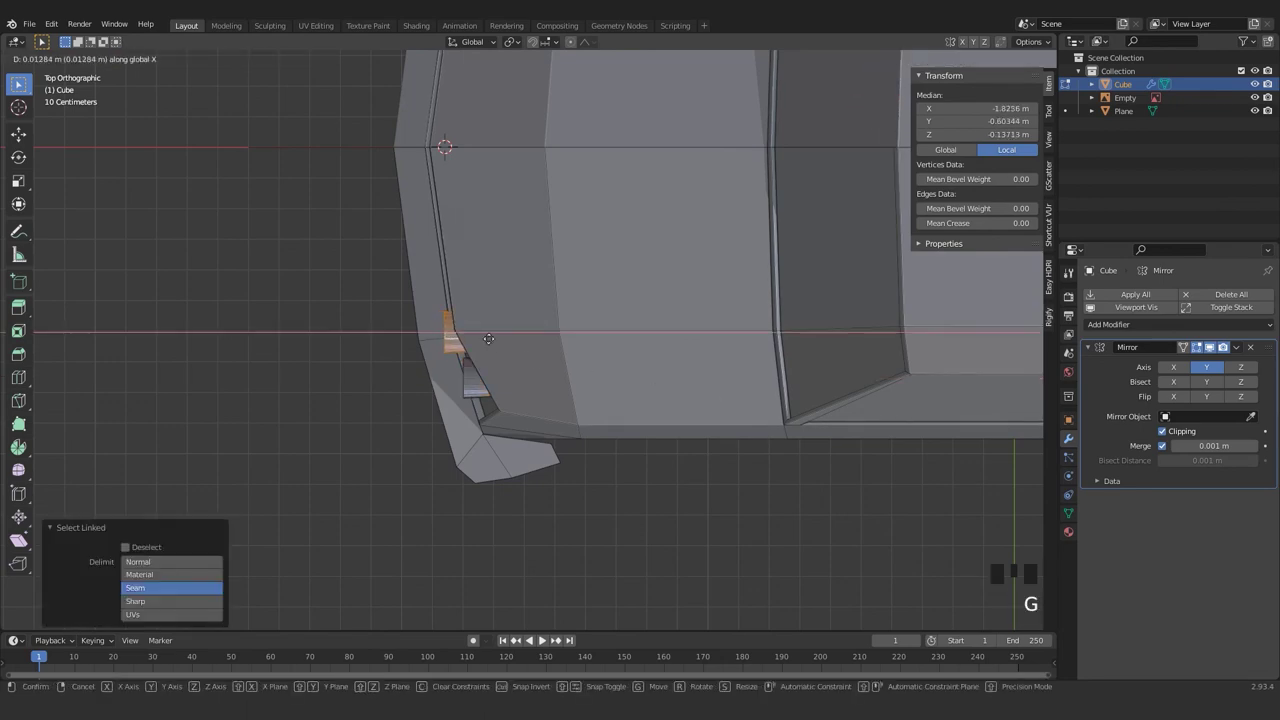
{"action": "left_click", "coordinate": [517, 340]}
{"action": "scroll", "coordinate": [460, 362], "scroll_direction": "down", "scroll_amount": 3}
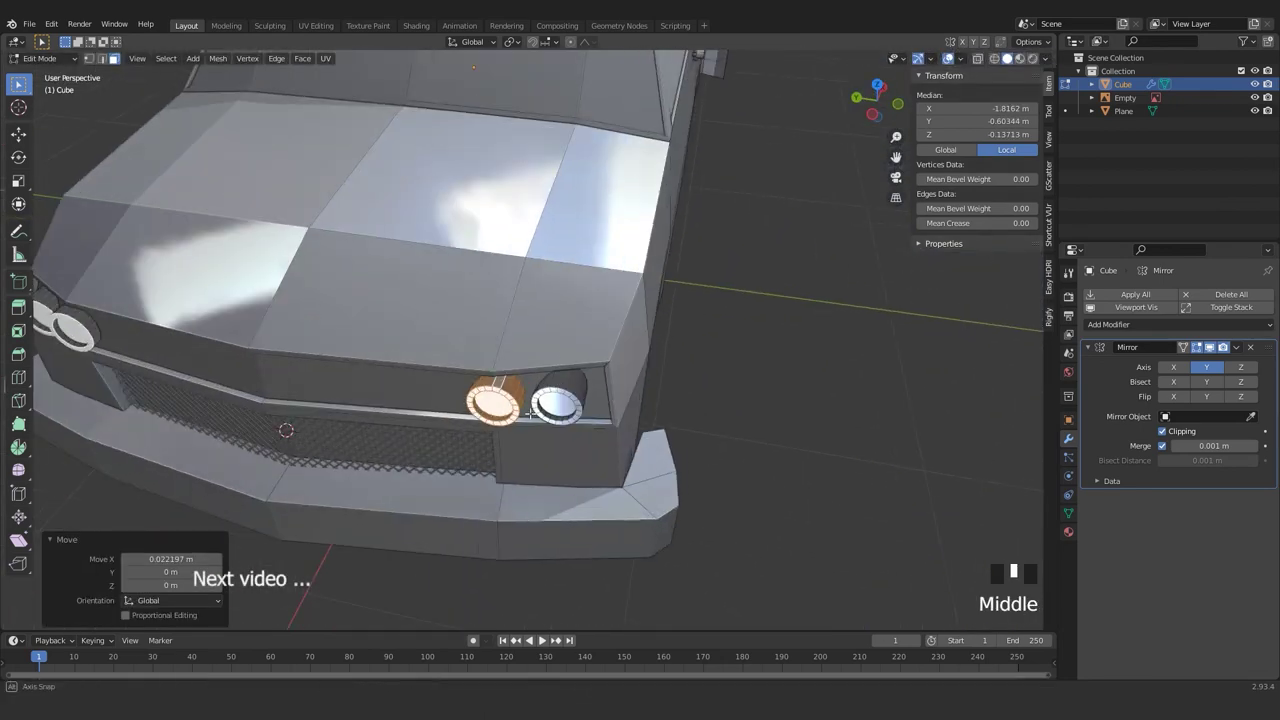
{"action": "scroll", "coordinate": [435, 400], "scroll_direction": "up", "scroll_amount": 3}
{"action": "key", "text": "Tab"}
{"action": "scroll", "coordinate": [470, 400], "scroll_direction": "down", "scroll_amount": 7}
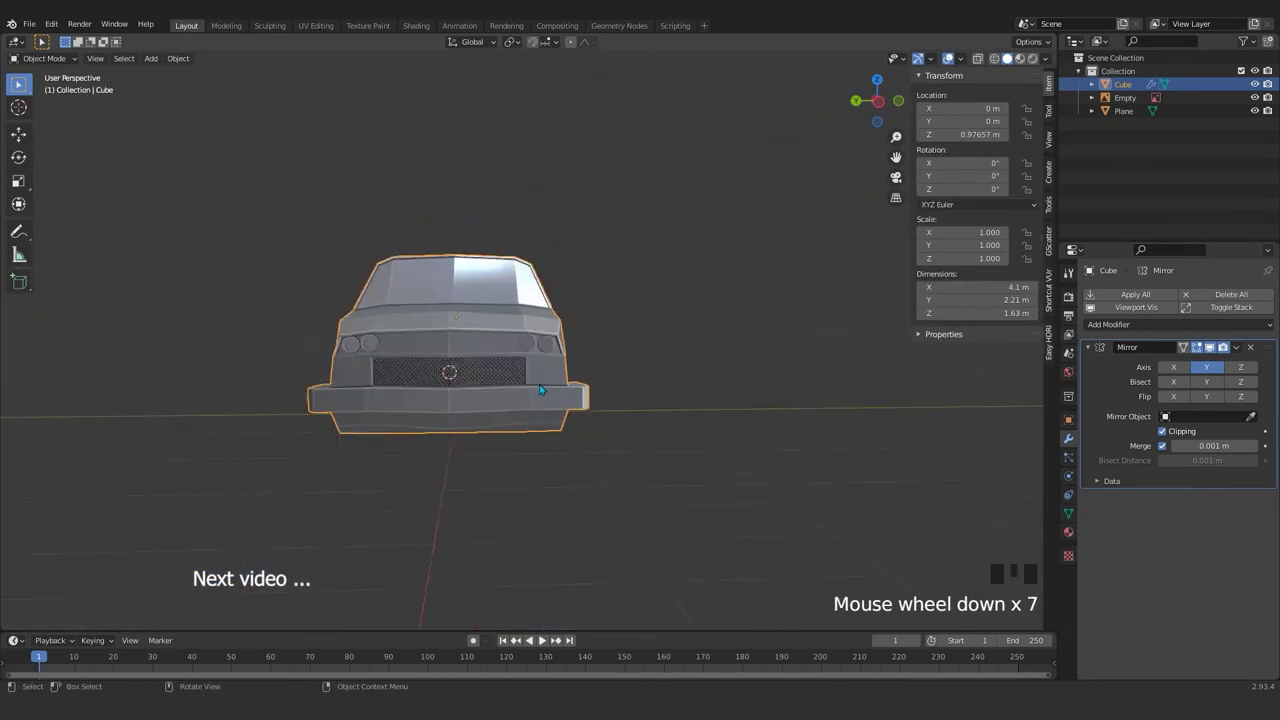